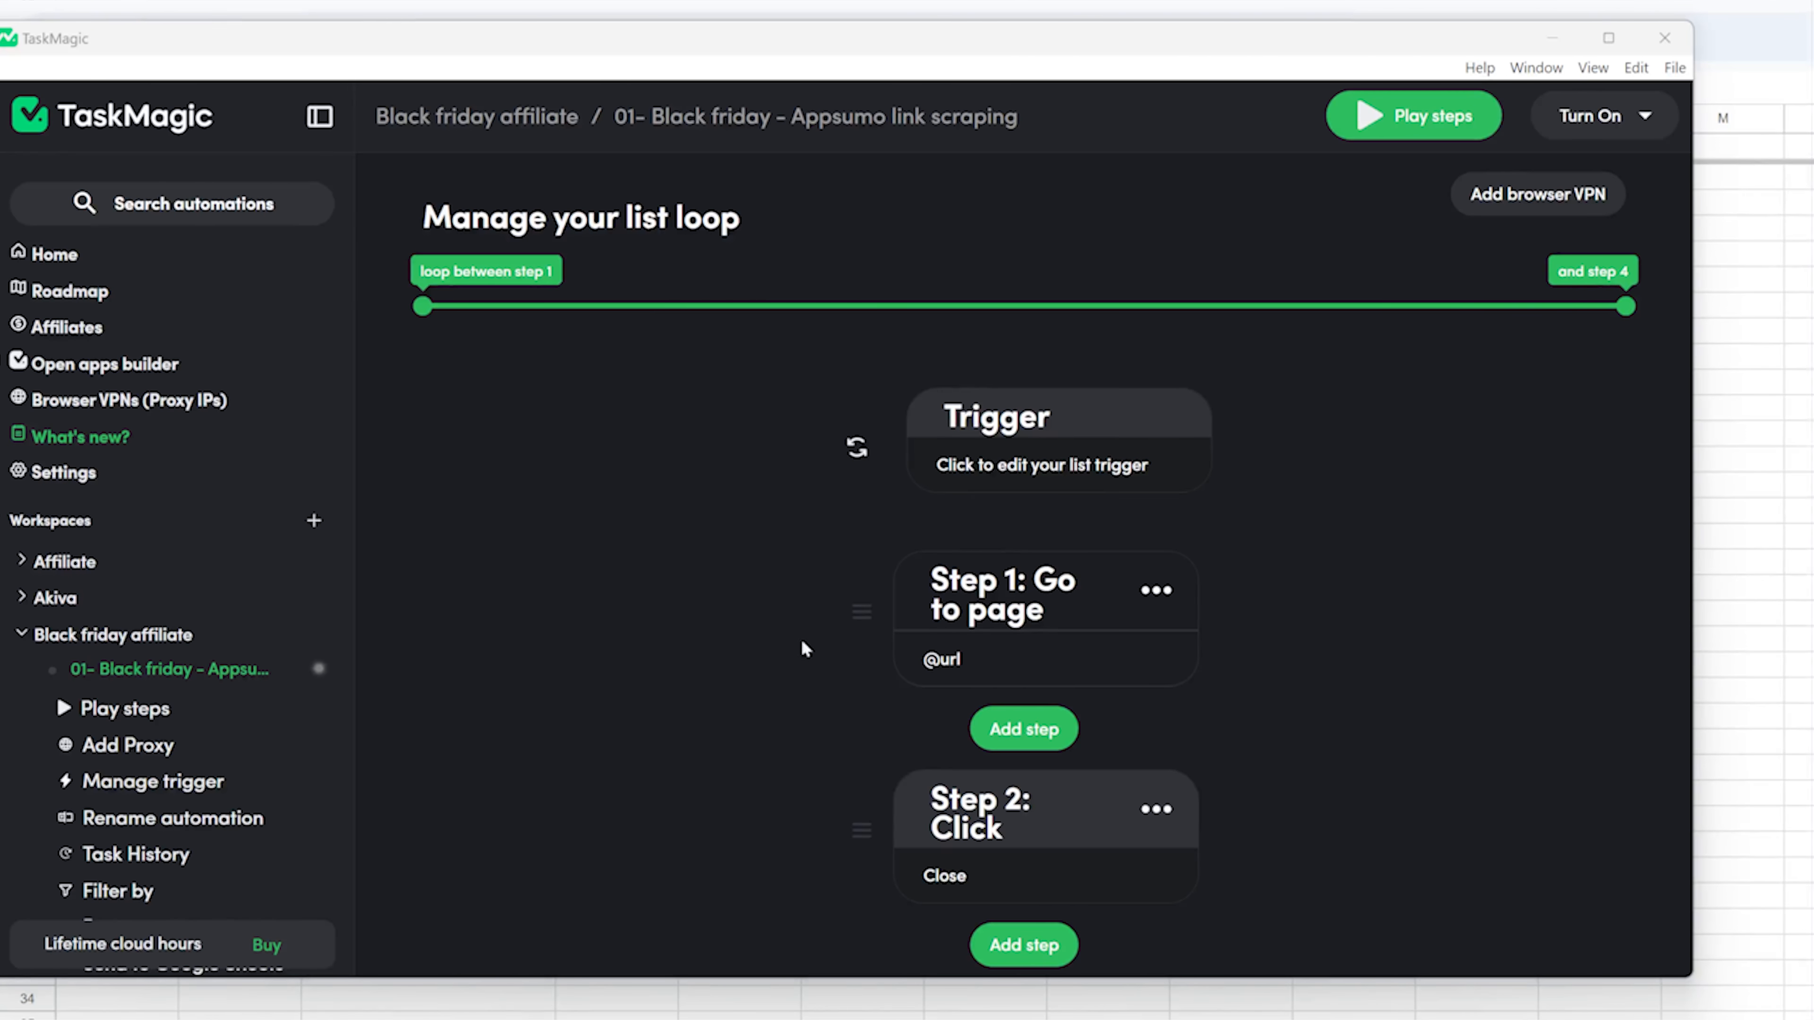
# Add a new automation to the Black friday affiliate workspace.
pyautogui.scroll(-5, 210, 661)
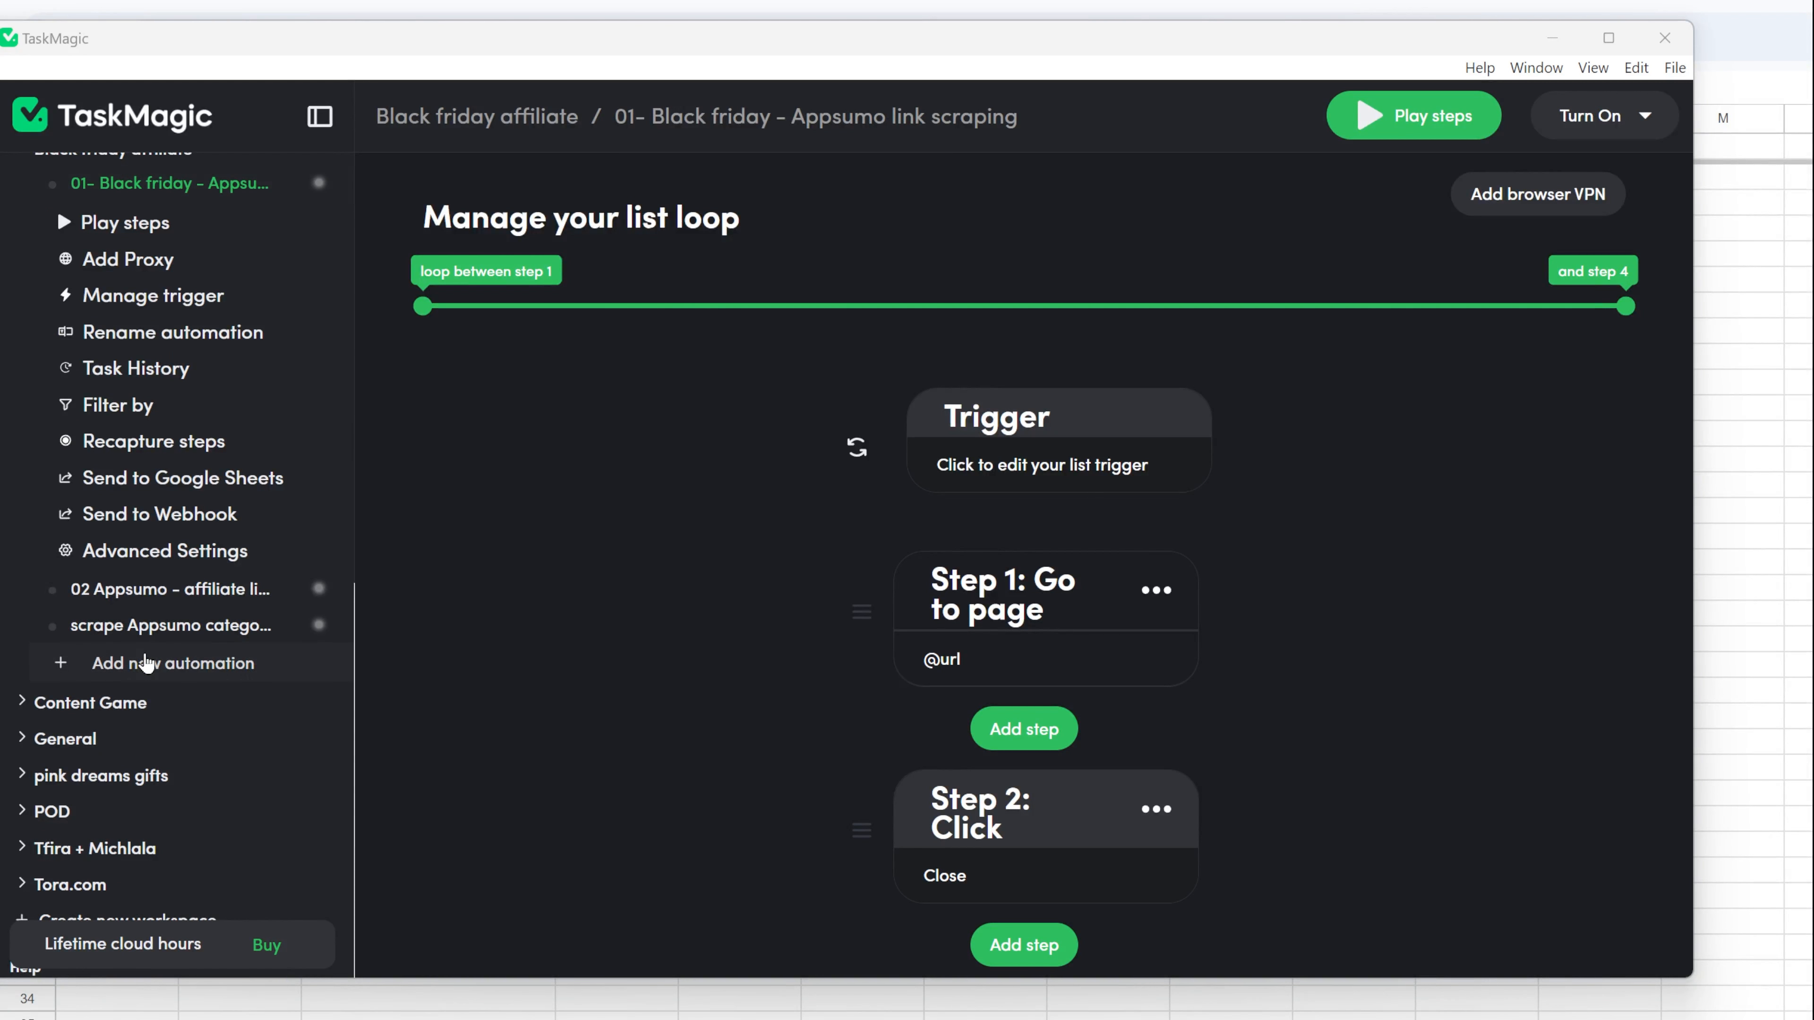
pyautogui.click(147, 663)
pyautogui.scroll(-5, 835, 689)
pyautogui.click(904, 693)
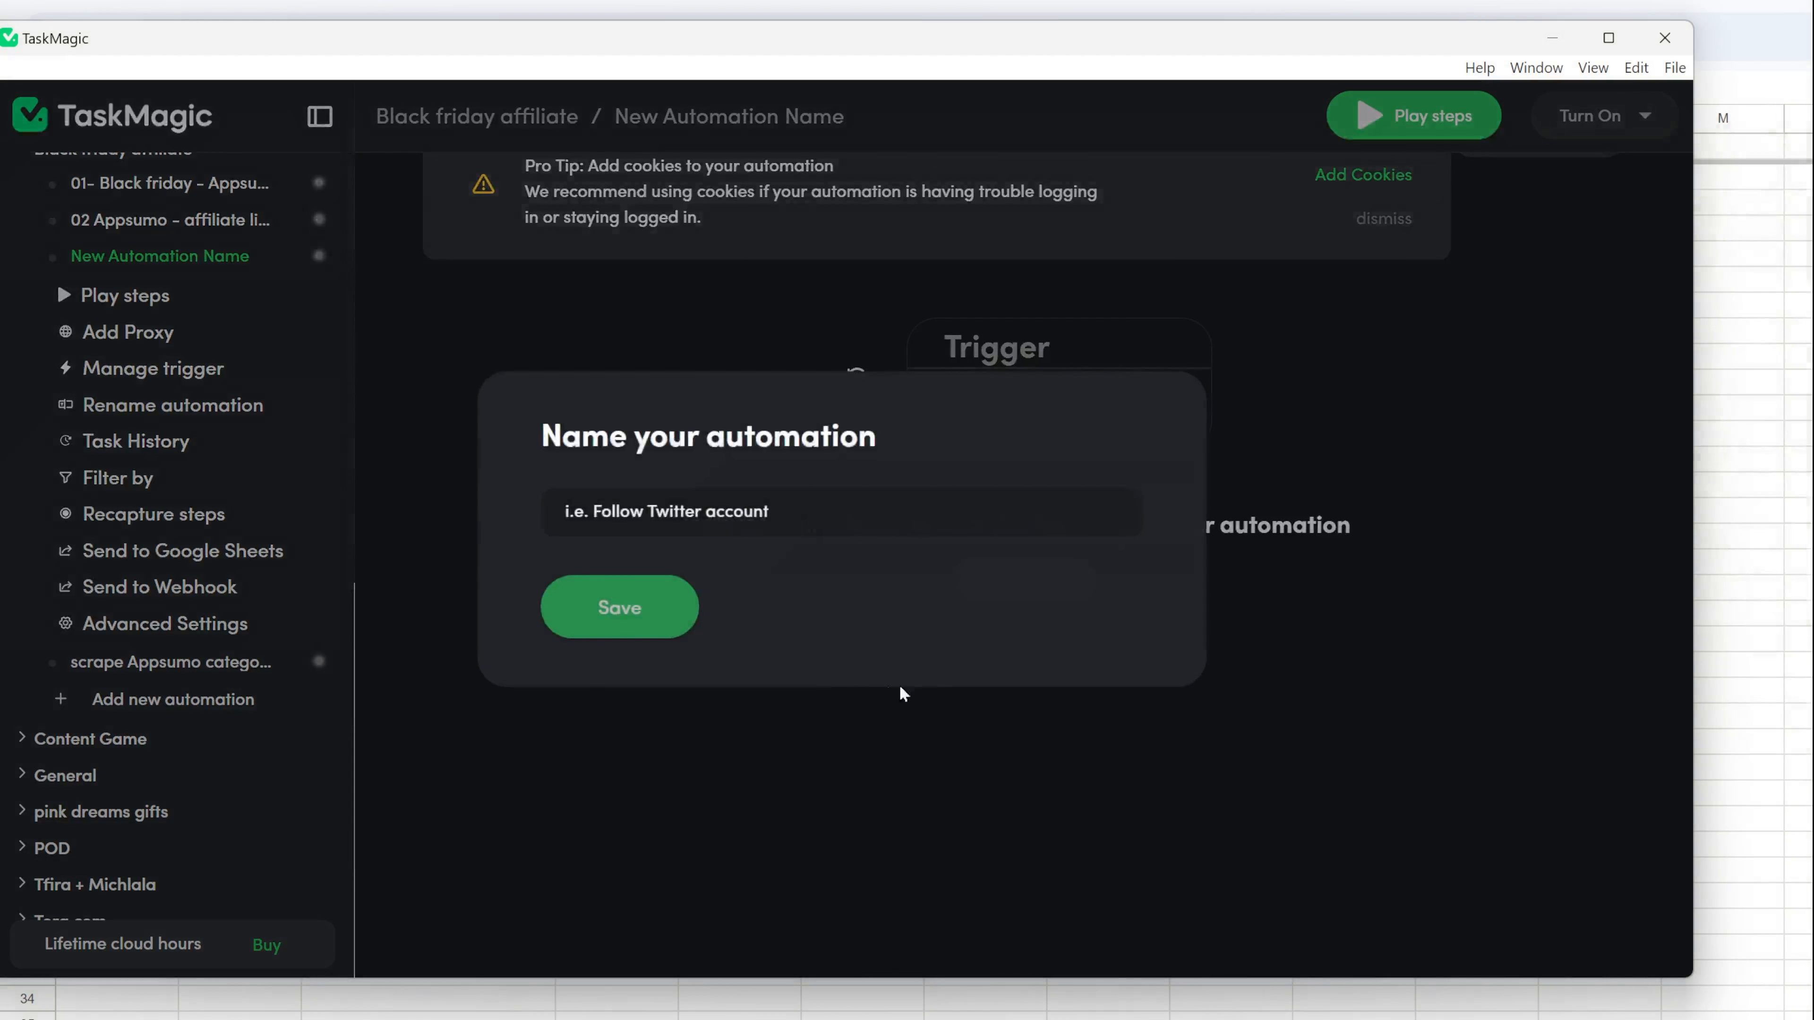
# Name the new automation "03 - Scrape product info - Appsumo" and save the name.
pyautogui.click(566, 514)
pyautogui.write('03')
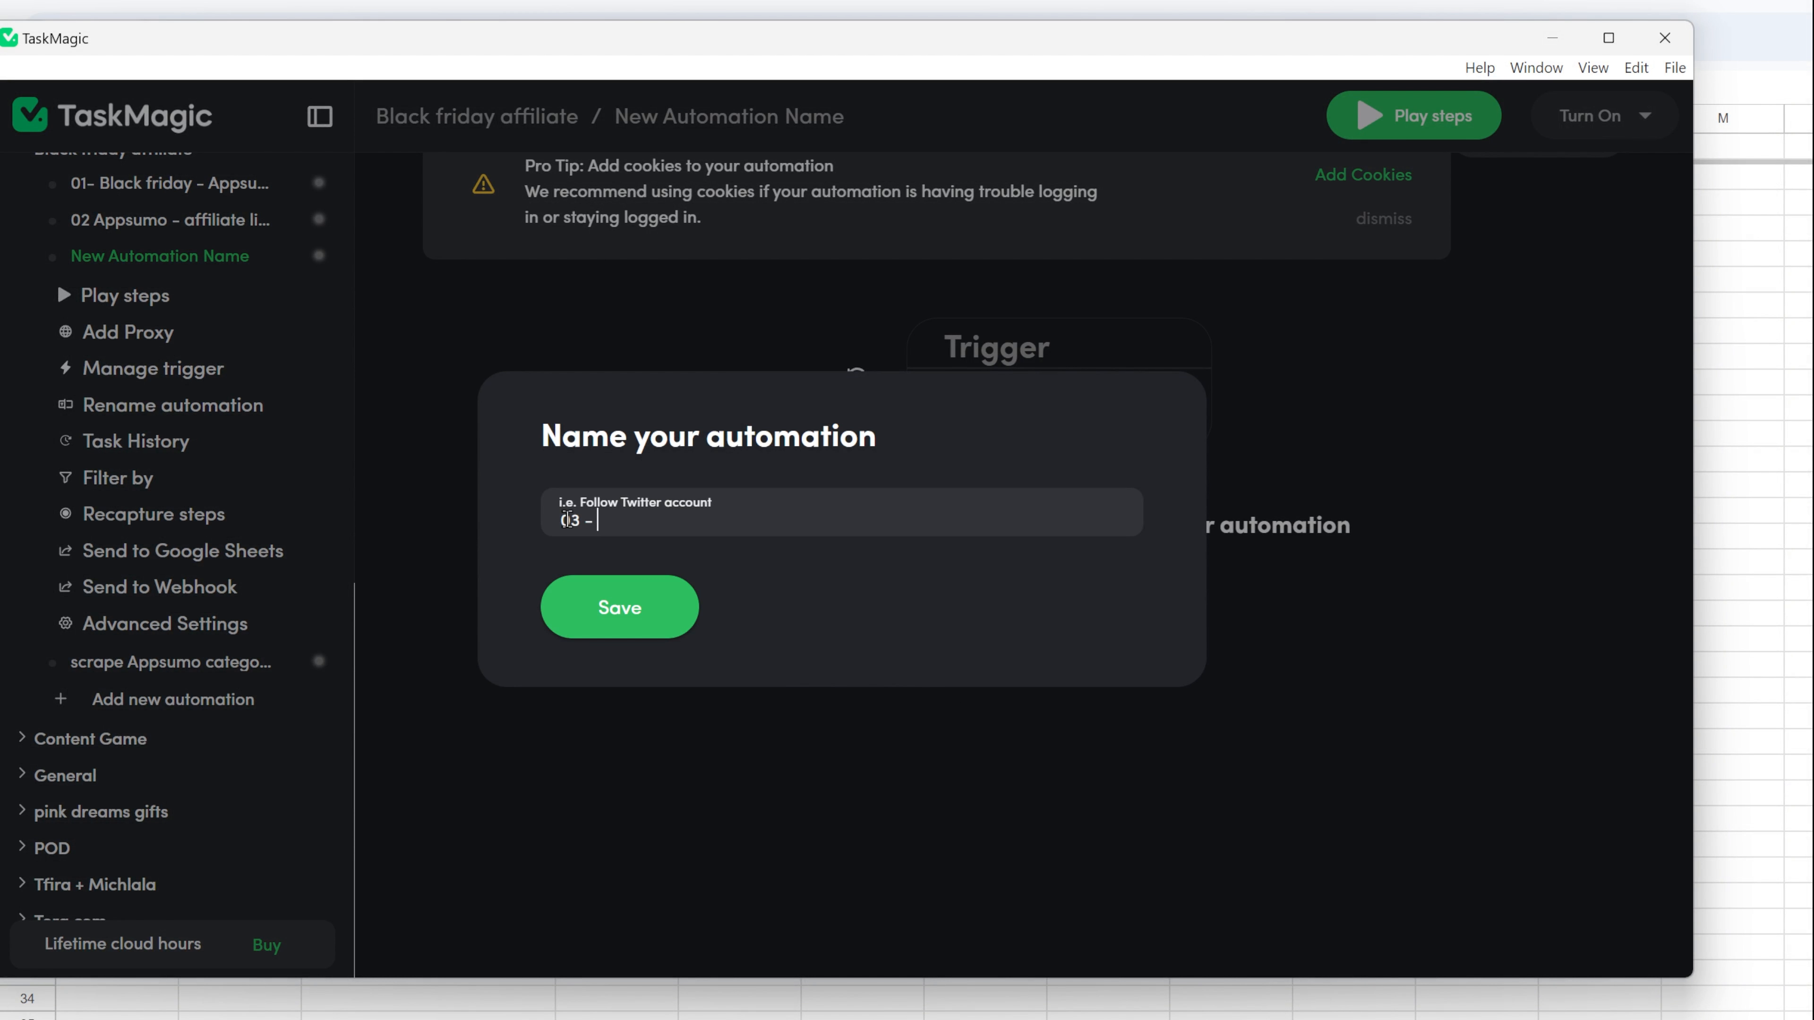
pyautogui.write(' - Sc')
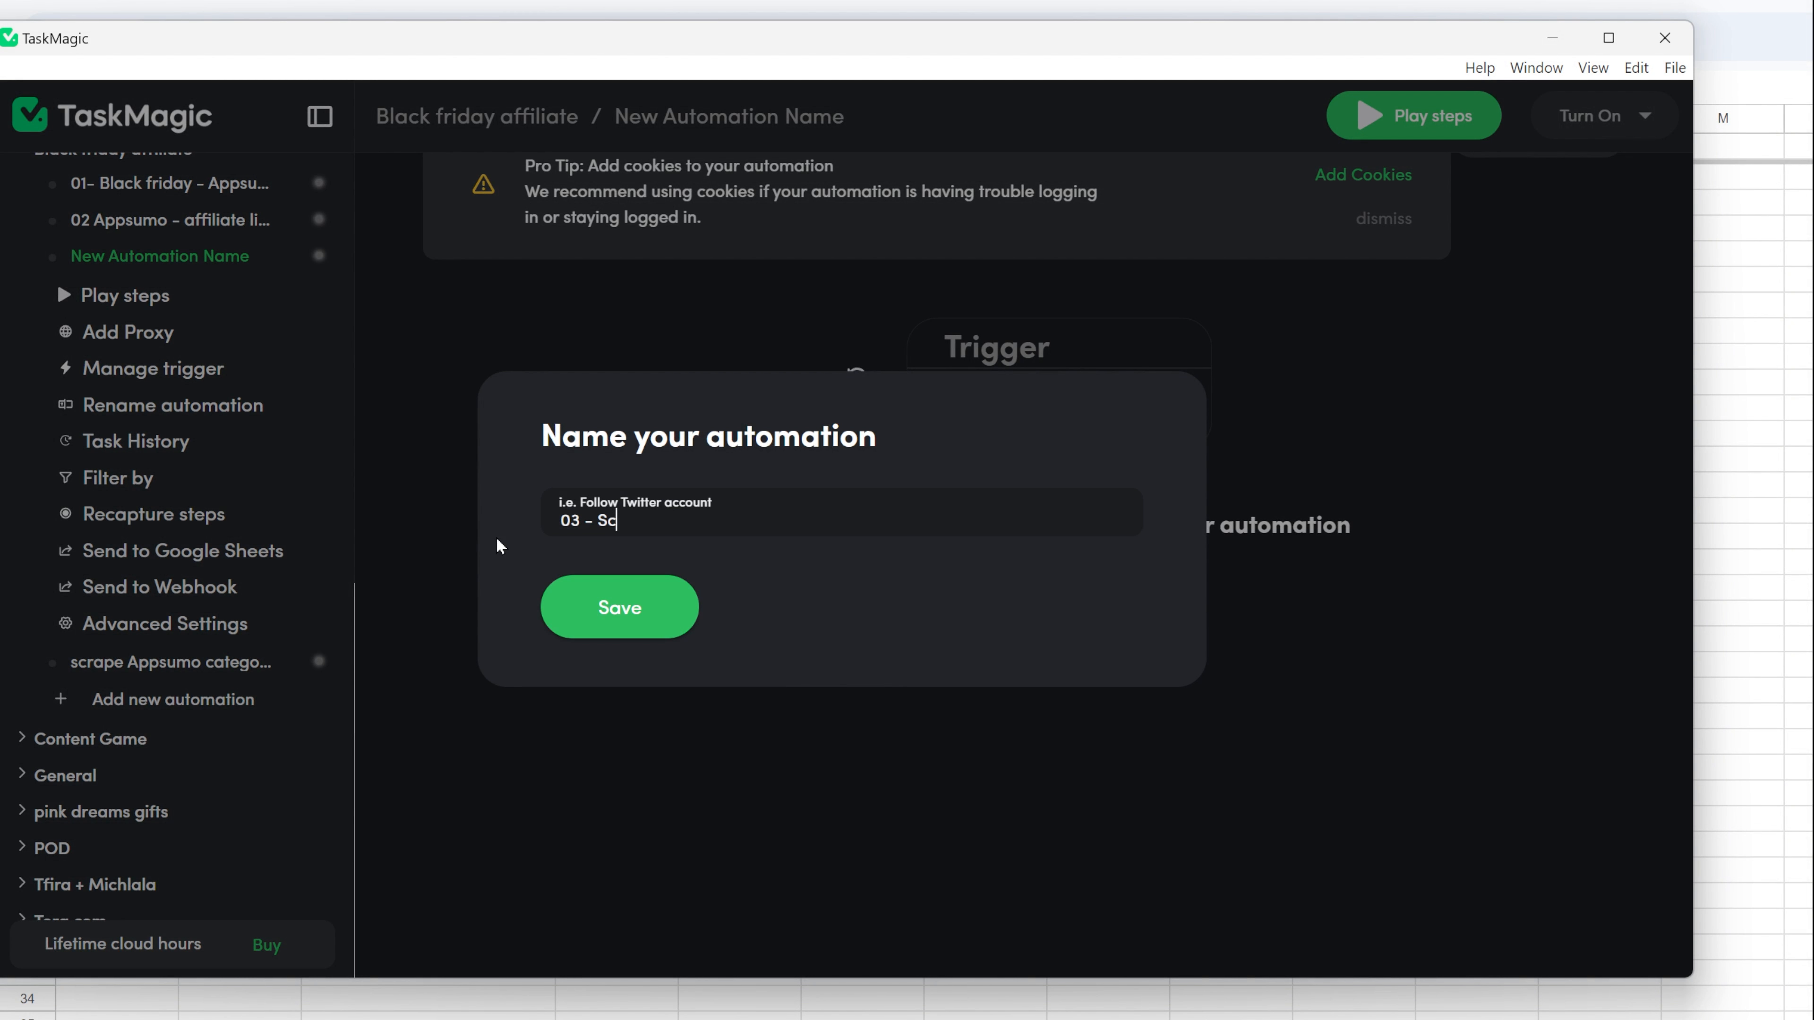
pyautogui.write('raper info')
pyautogui.press('BackSpace')
pyautogui.press('BackSpace')
pyautogui.press('BackSpace')
pyautogui.press('BackSpace')
pyautogui.press('BackSpace')
pyautogui.press('BackSpace')
pyautogui.write('product info - Appsumo')
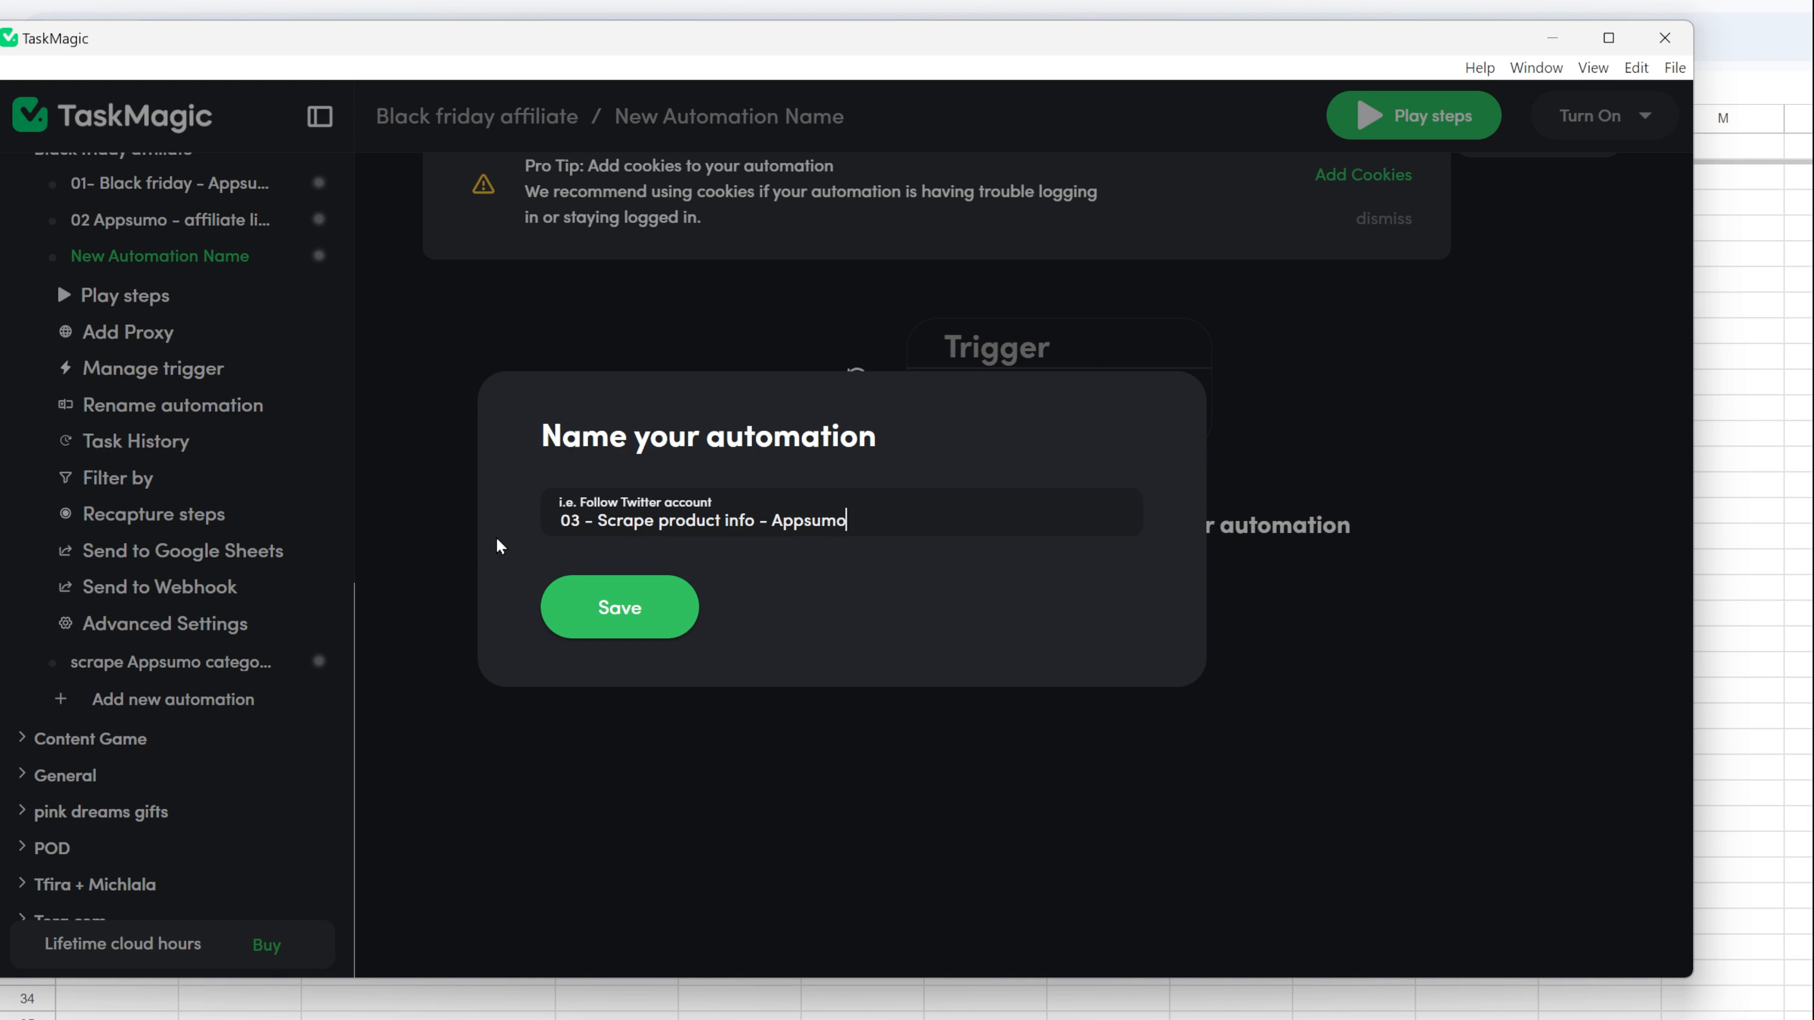
pyautogui.click(592, 604)
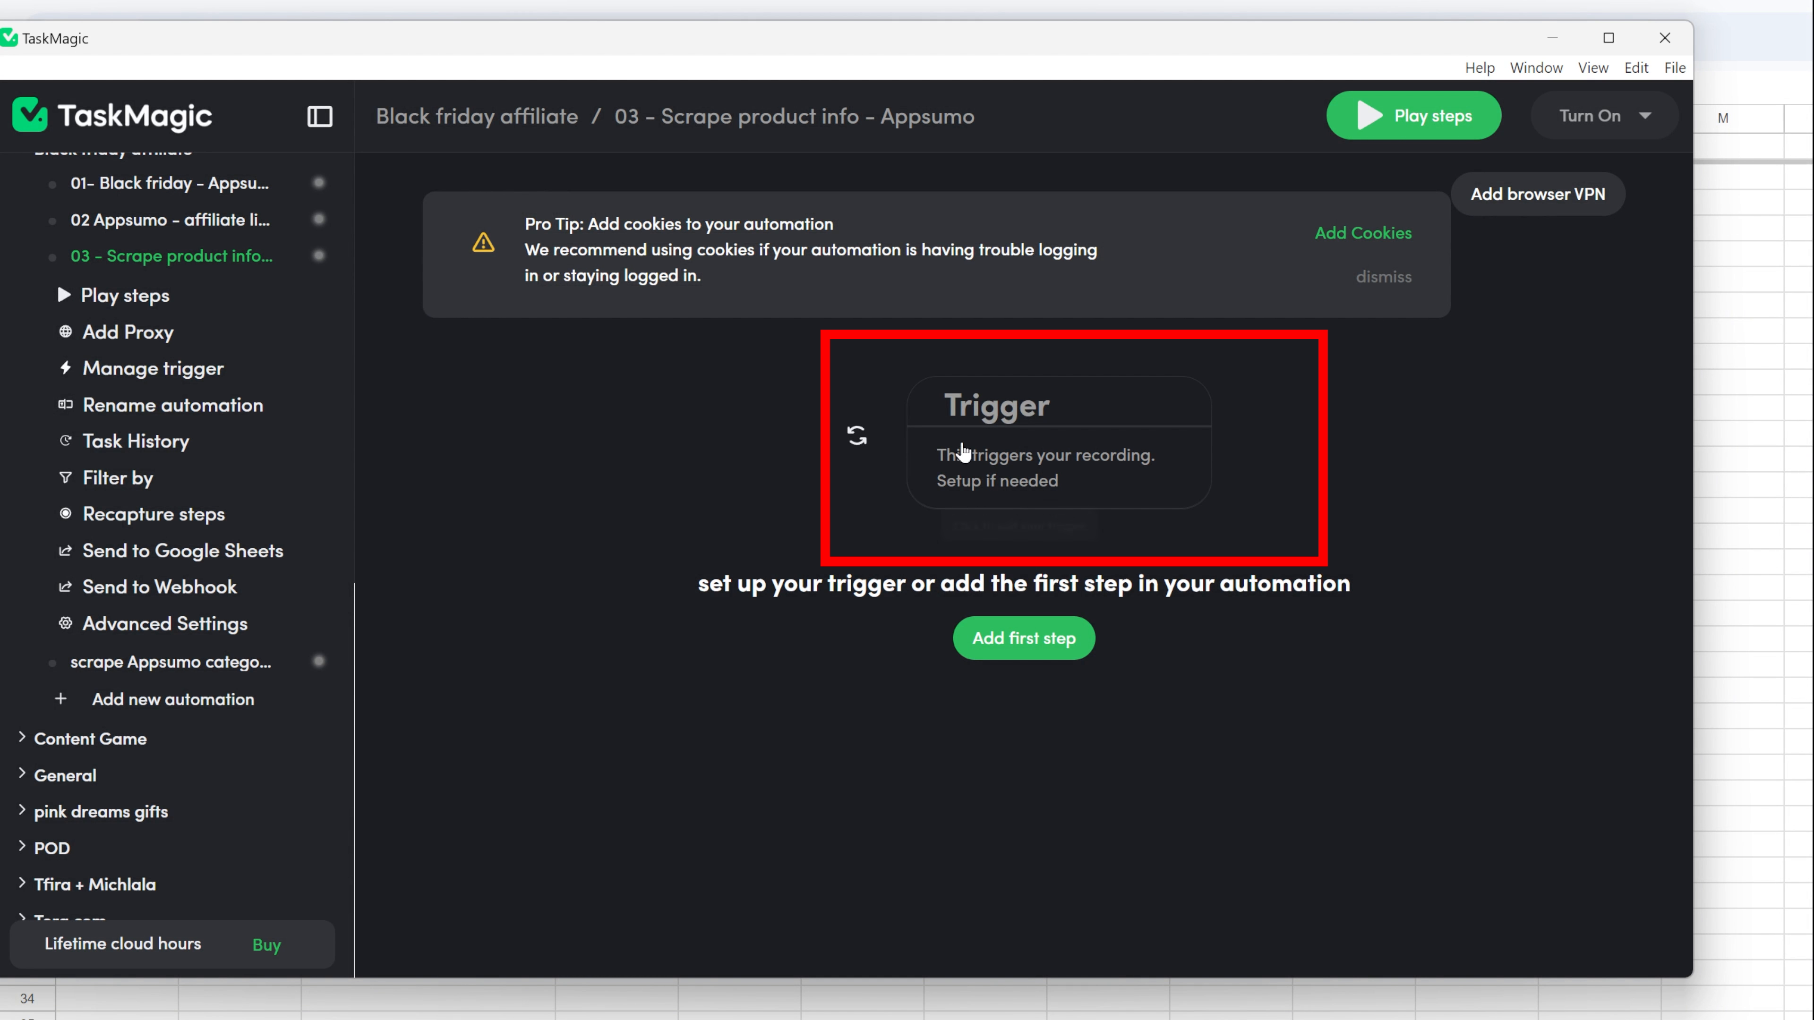
# Set the automation's trigger to List and have it use a list from a Google Sheet.
pyautogui.click(1015, 470)
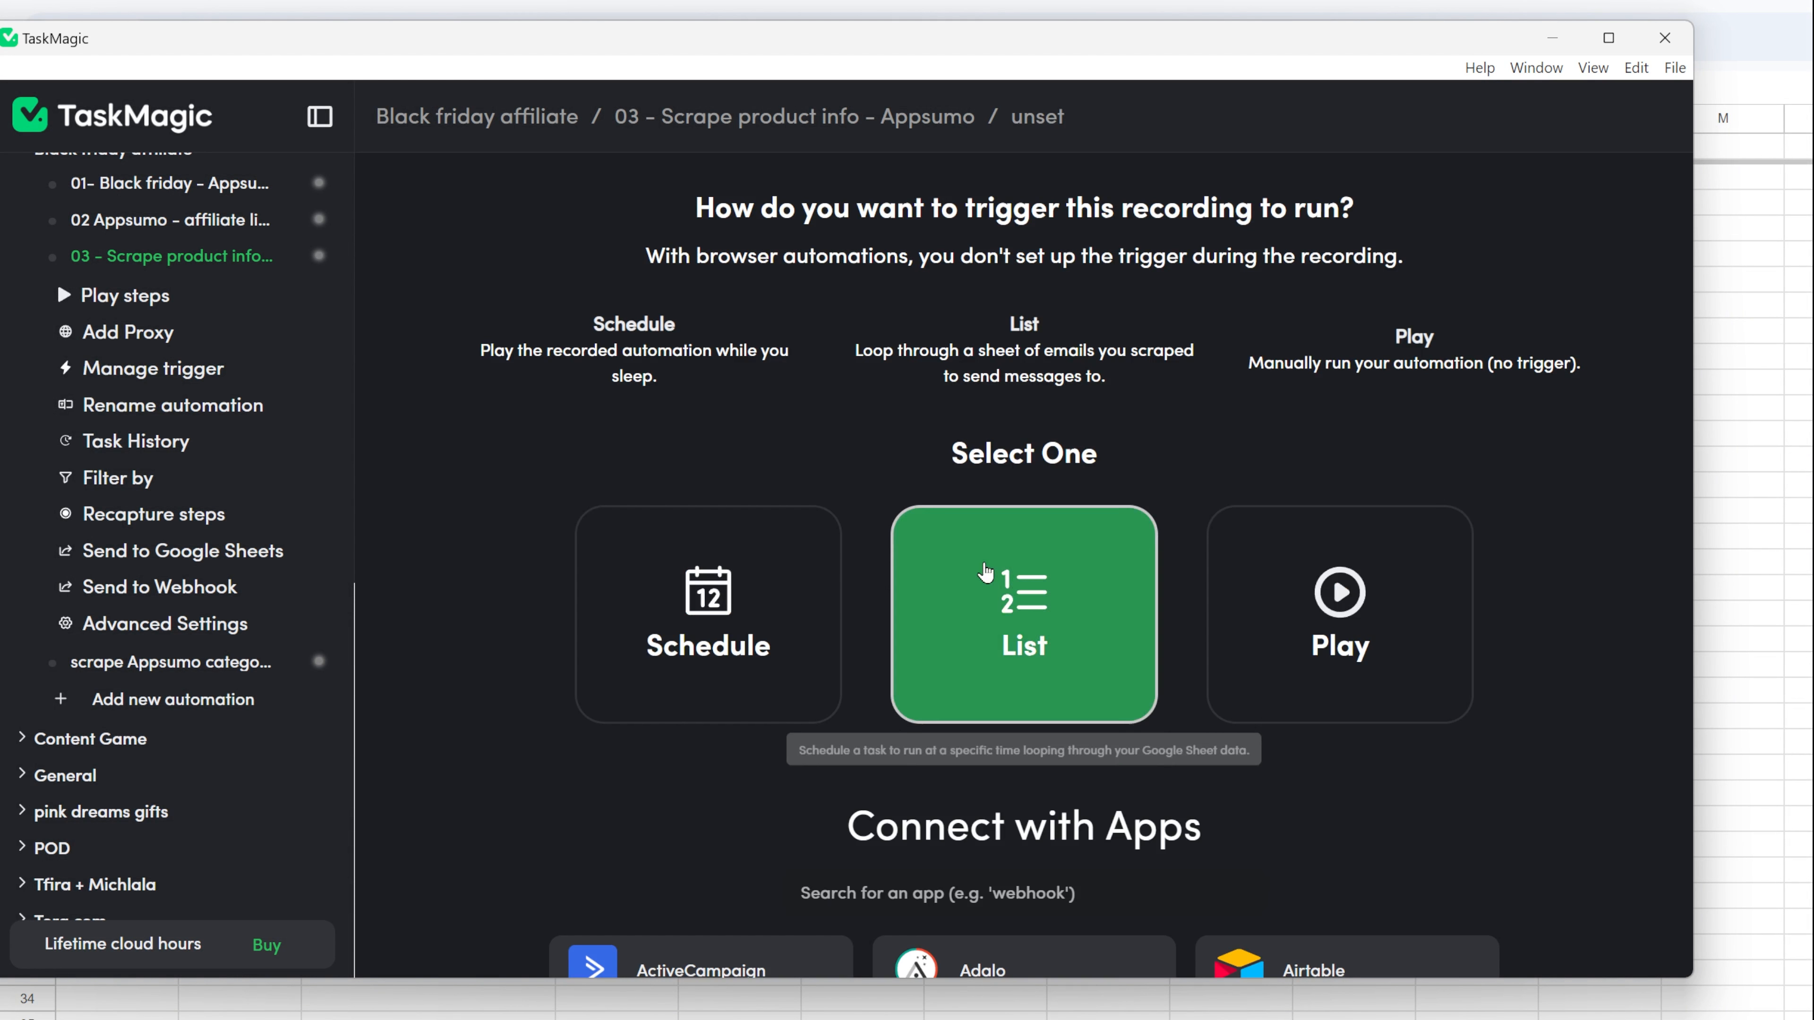
pyautogui.click(988, 572)
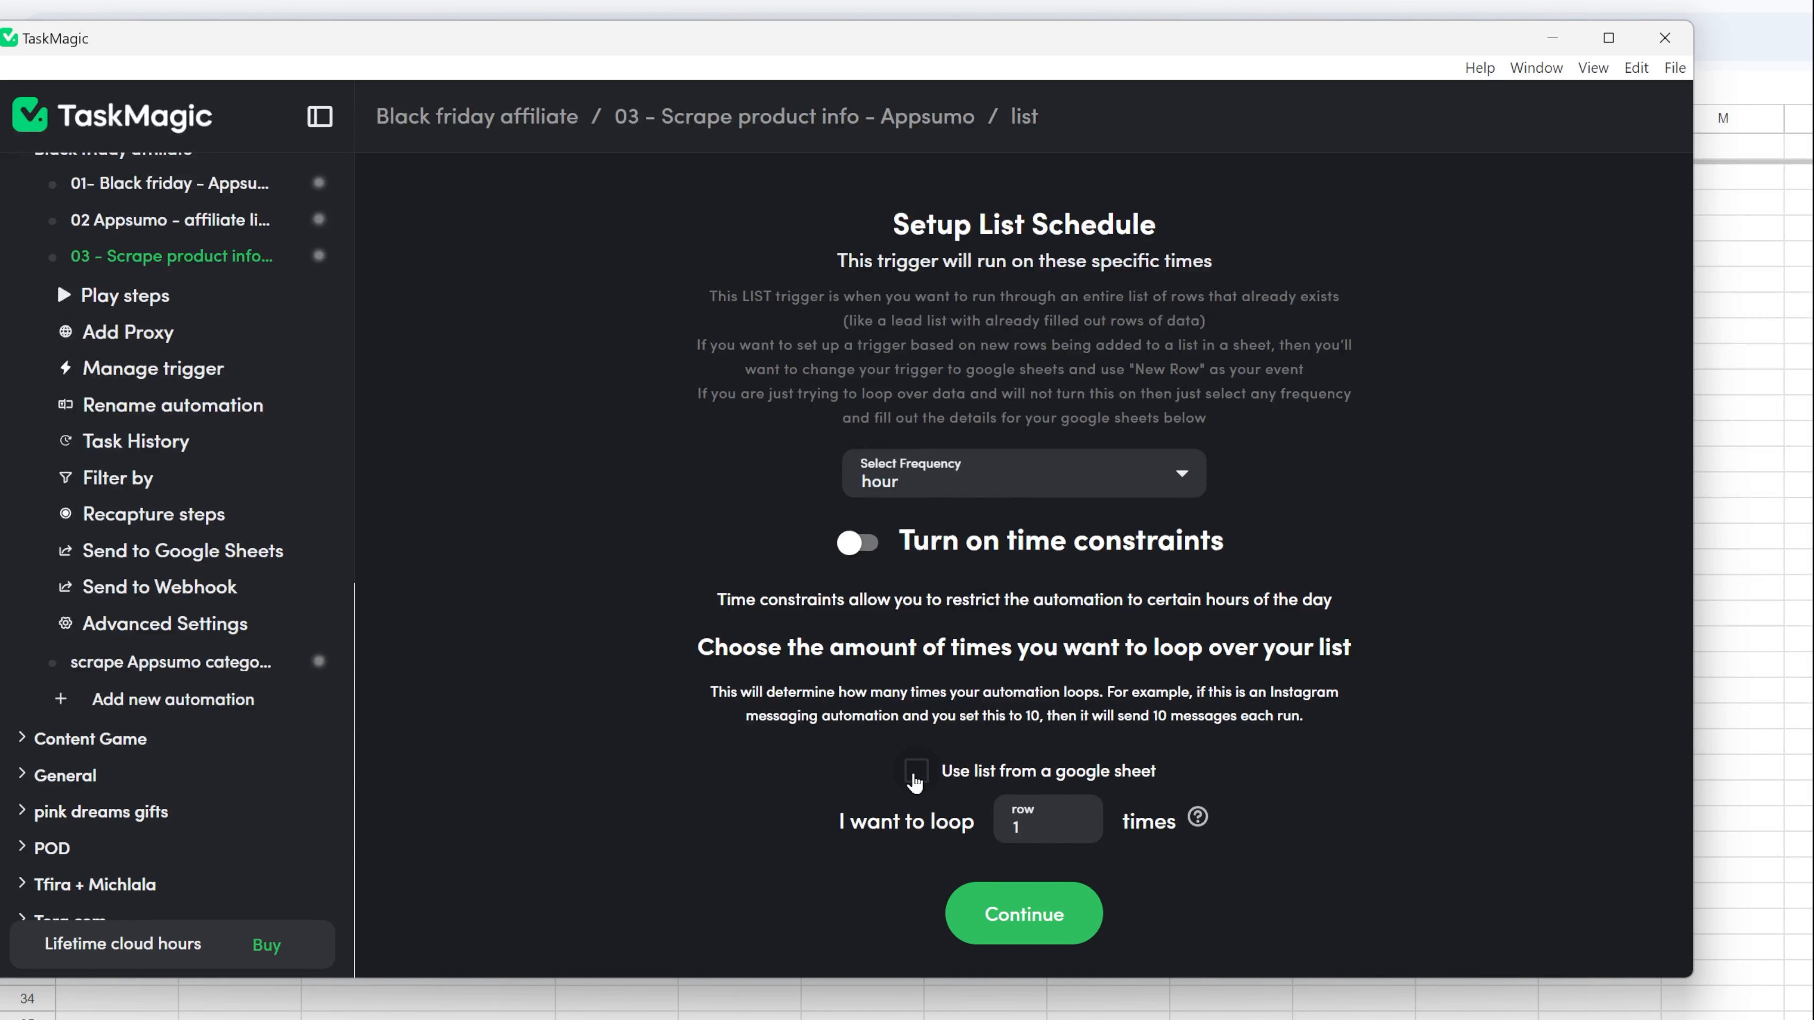
pyautogui.click(916, 771)
pyautogui.scroll(-1, 953, 839)
# Connect the trigger to the copied product spreadsheet URL with the worksheet "video", and save the list trigger.
pyautogui.click(959, 837)
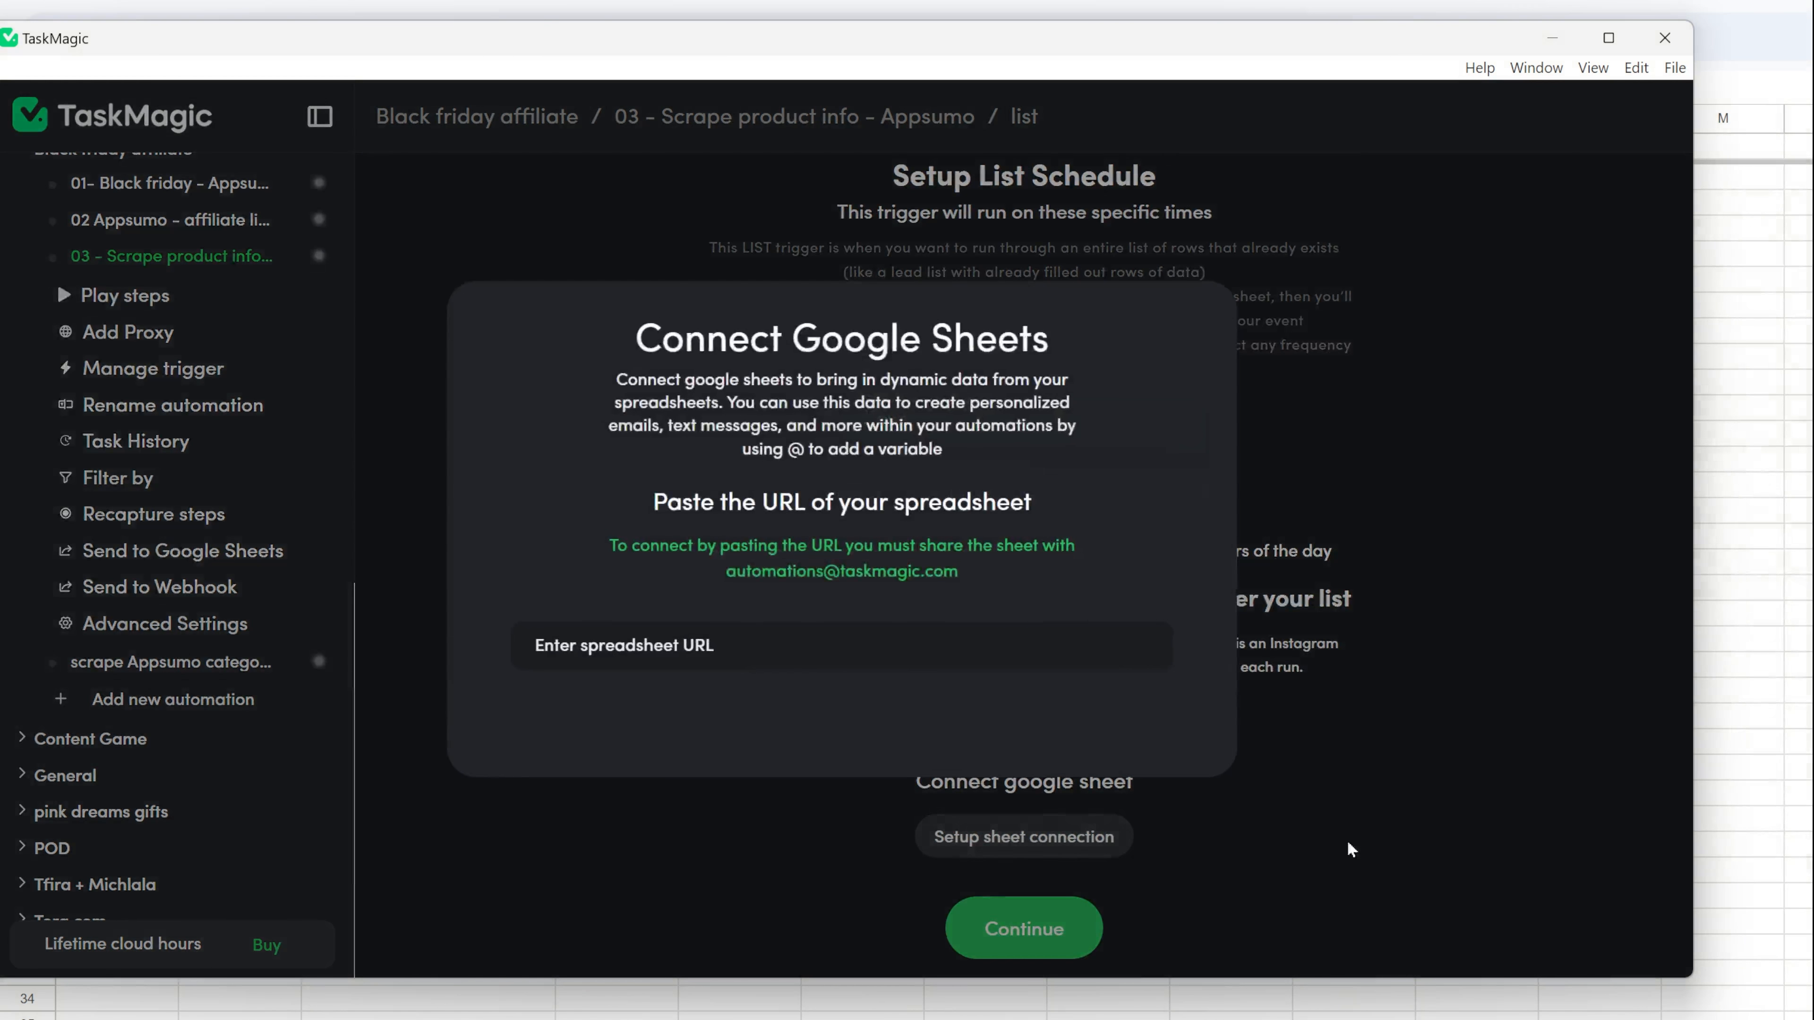
pyautogui.hotkey('alt', 'Tab')
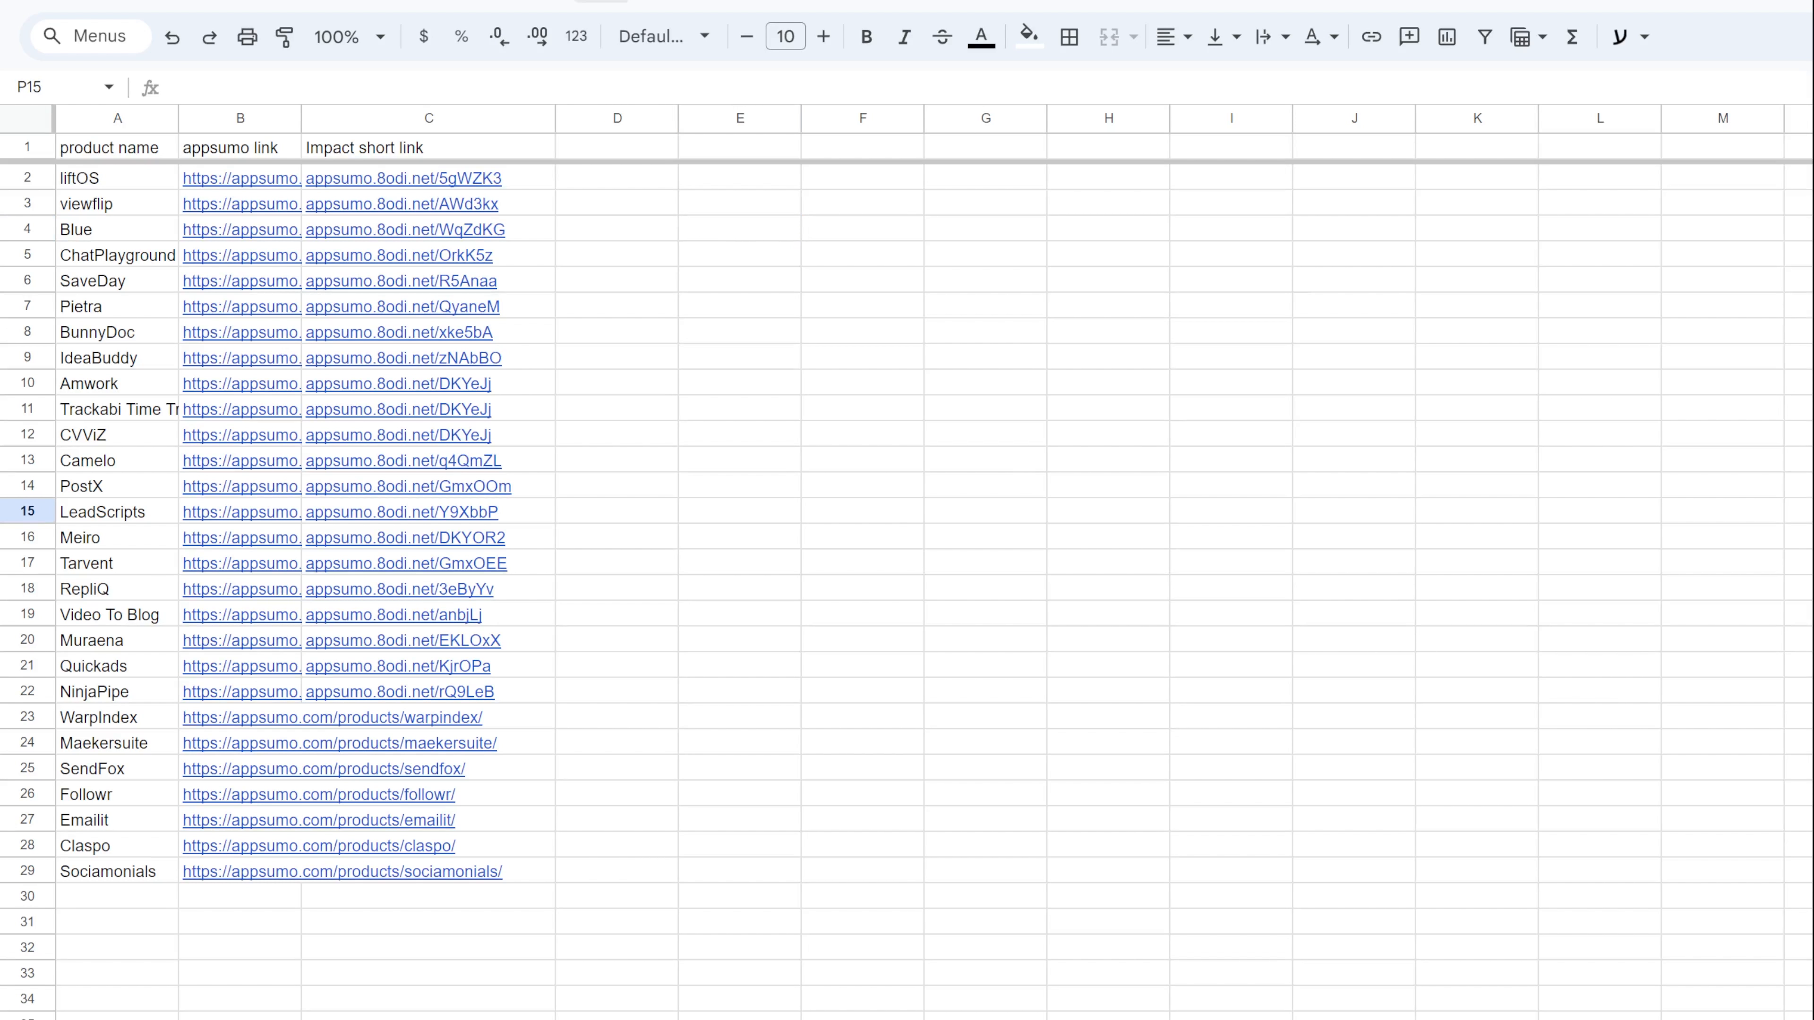
pyautogui.hotkey('alt', 'Tab')
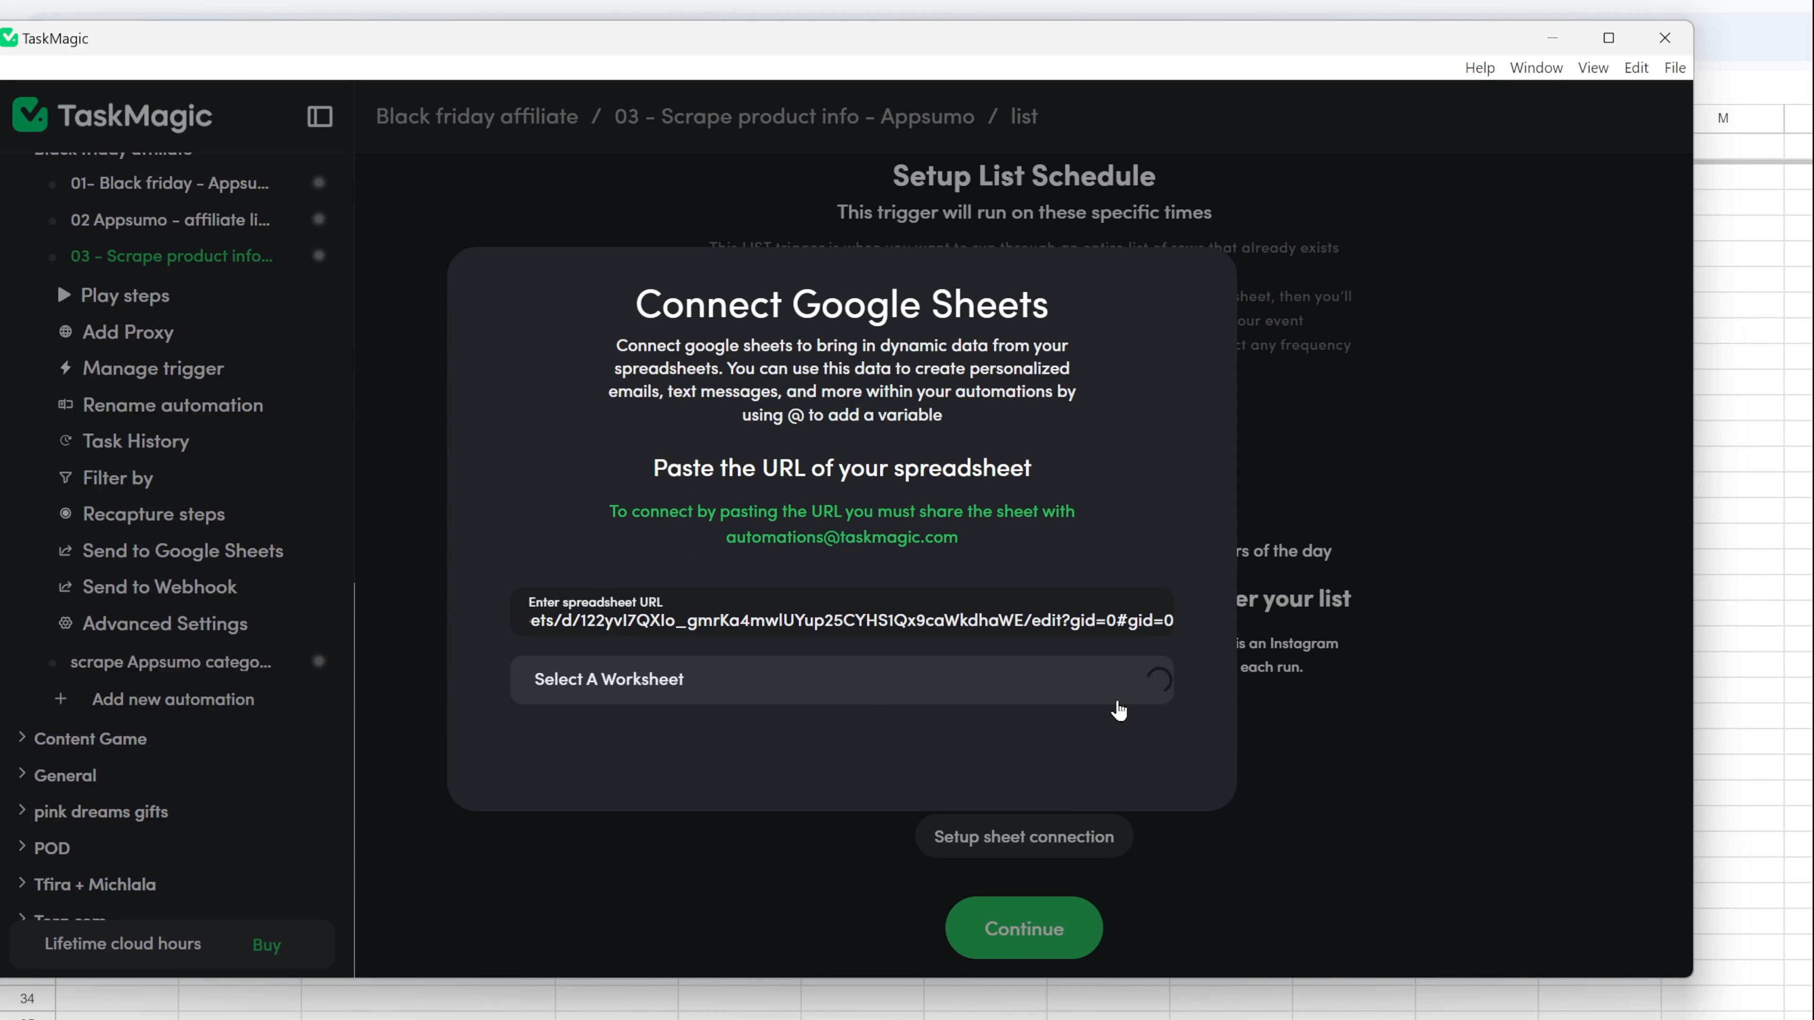
pyautogui.click(1155, 698)
pyautogui.click(1131, 728)
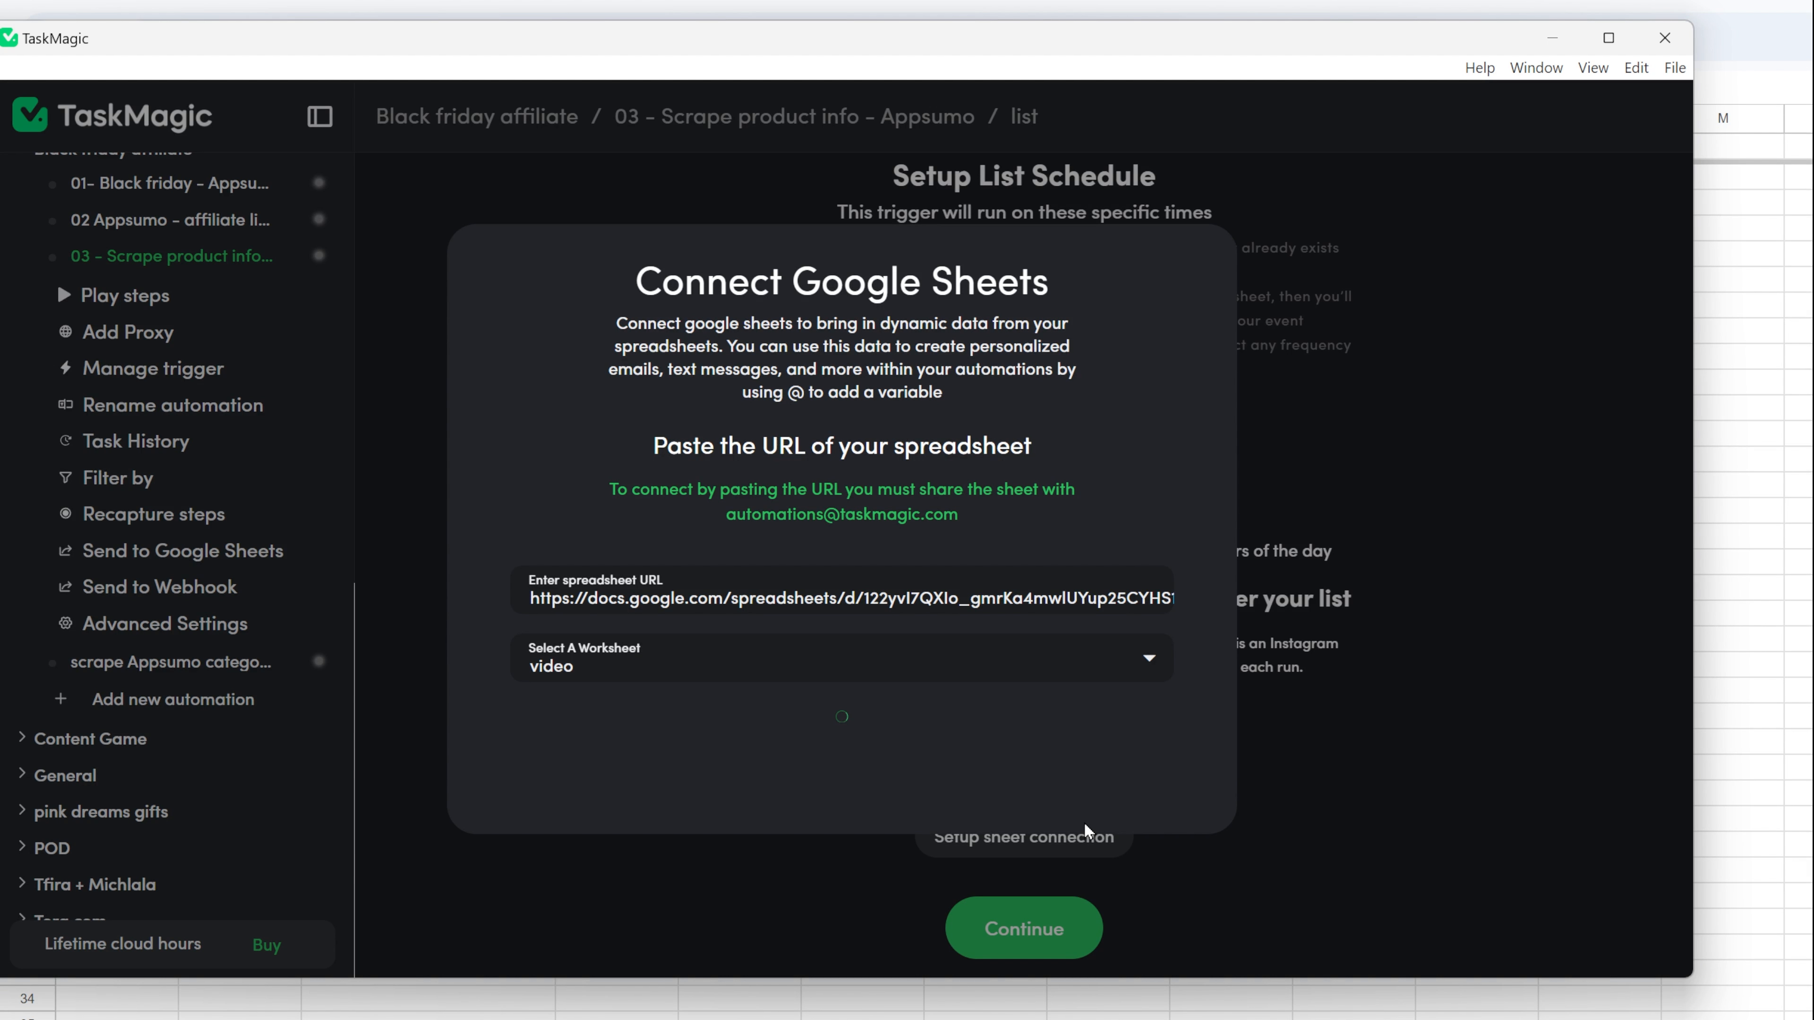
pyautogui.click(1104, 904)
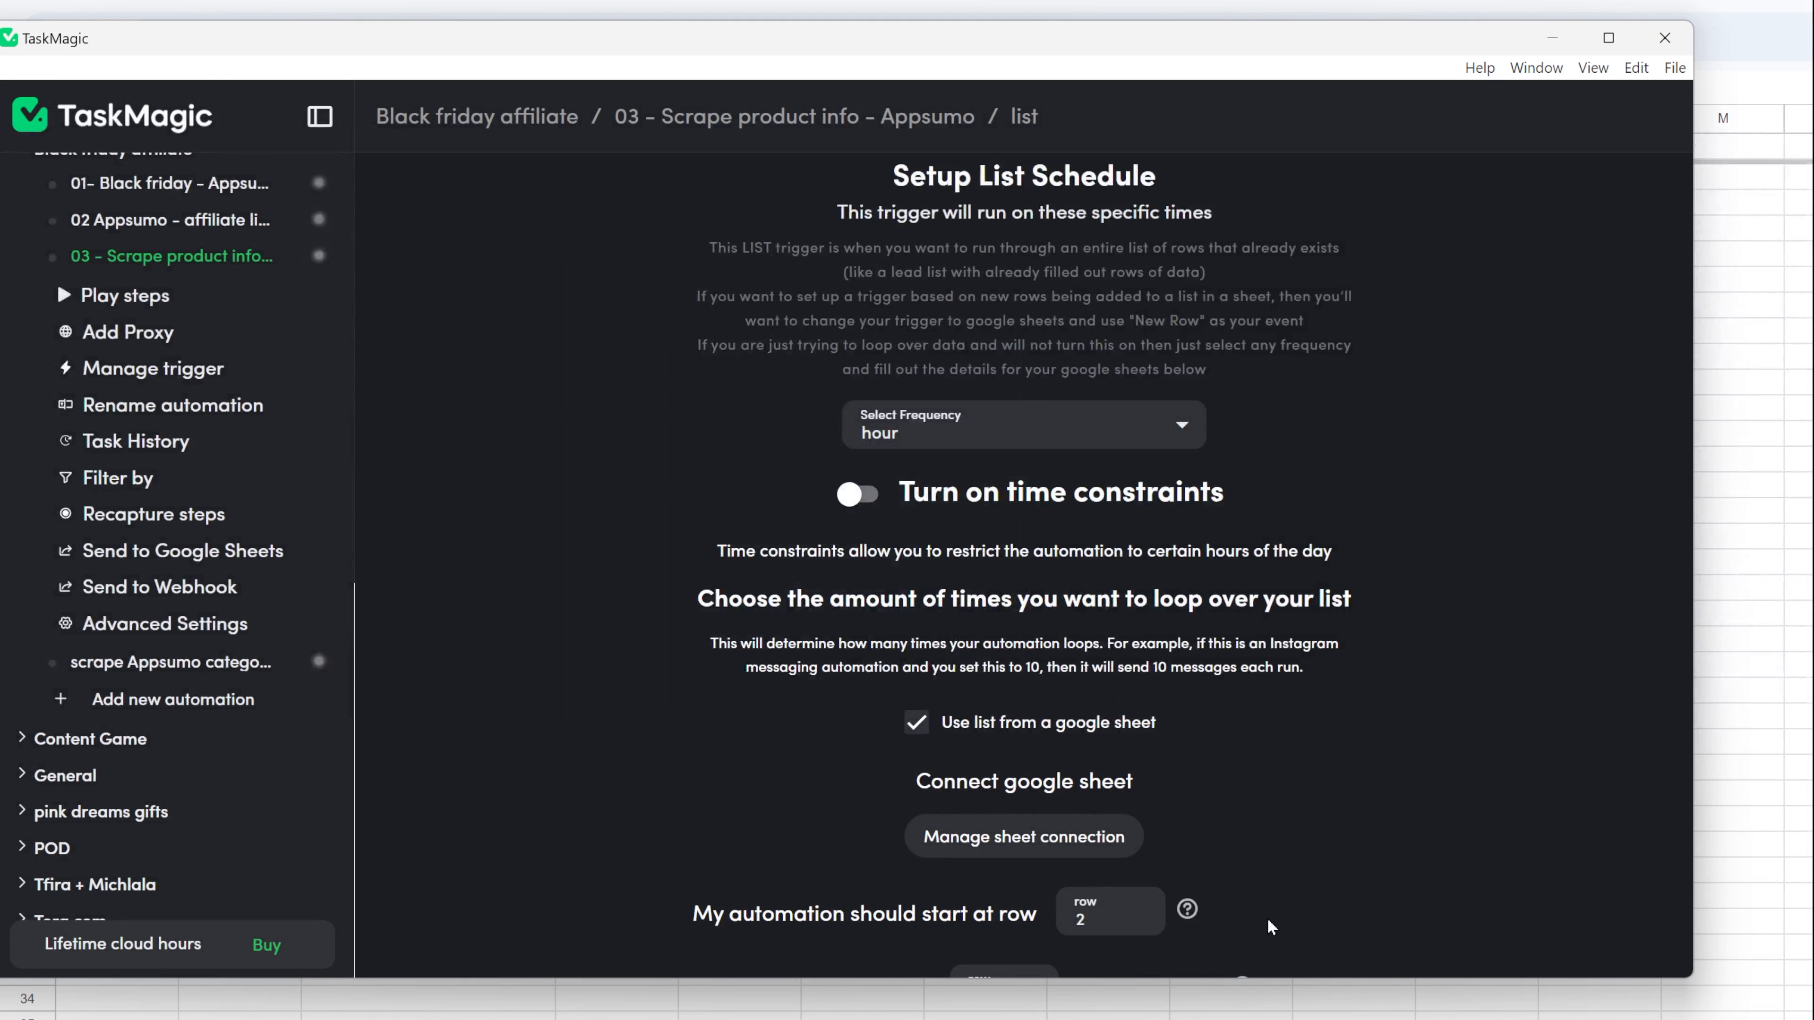
pyautogui.scroll(-3, 1268, 902)
pyautogui.scroll(5, 1269, 887)
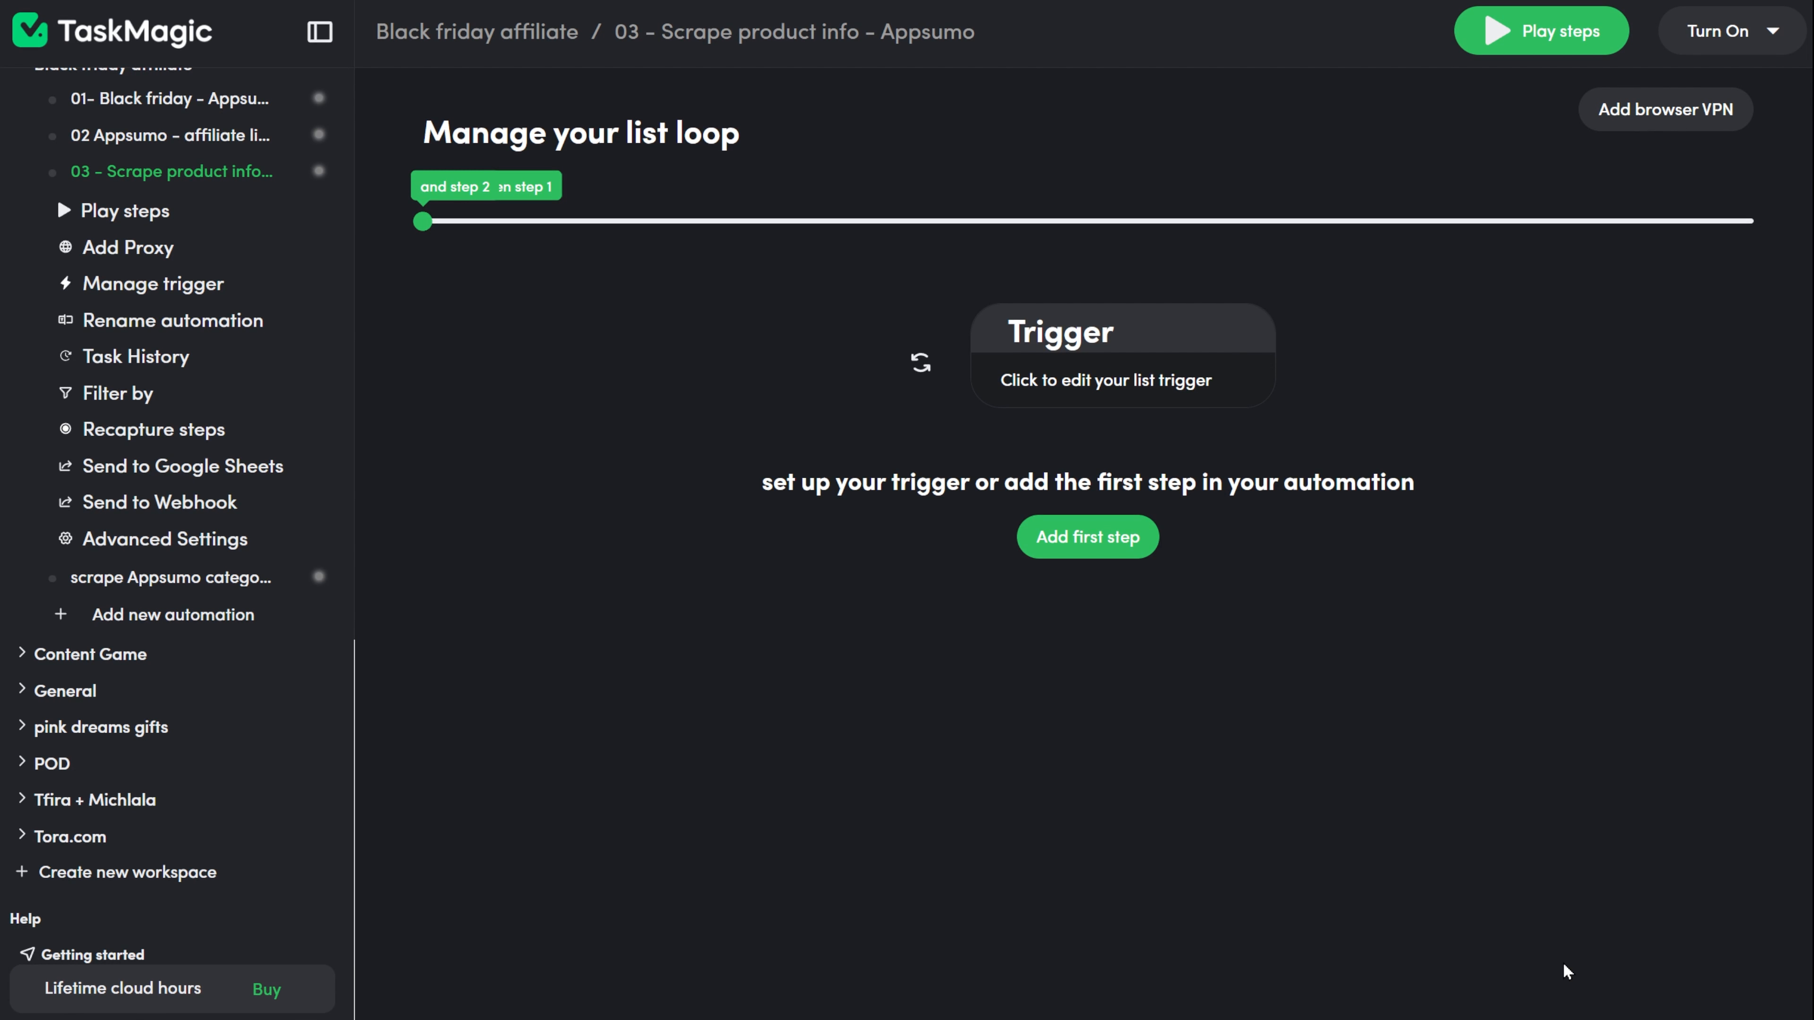
pyautogui.click(1093, 536)
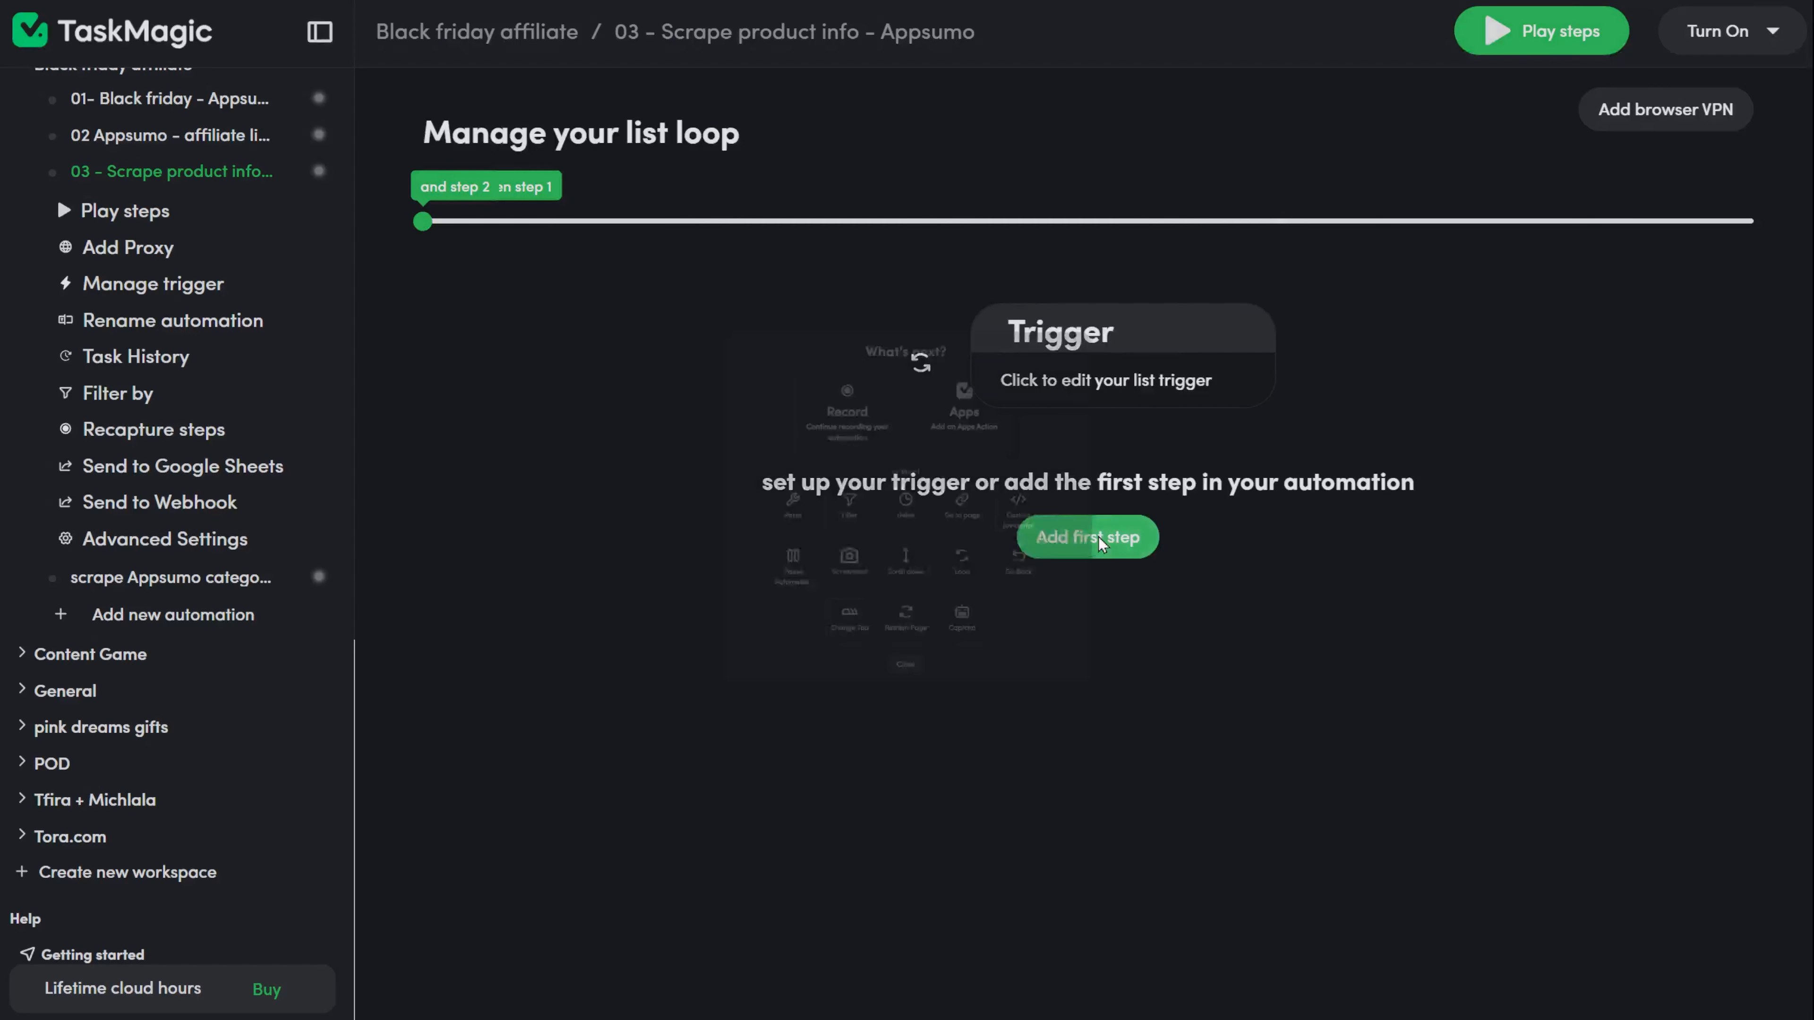
pyautogui.click(842, 373)
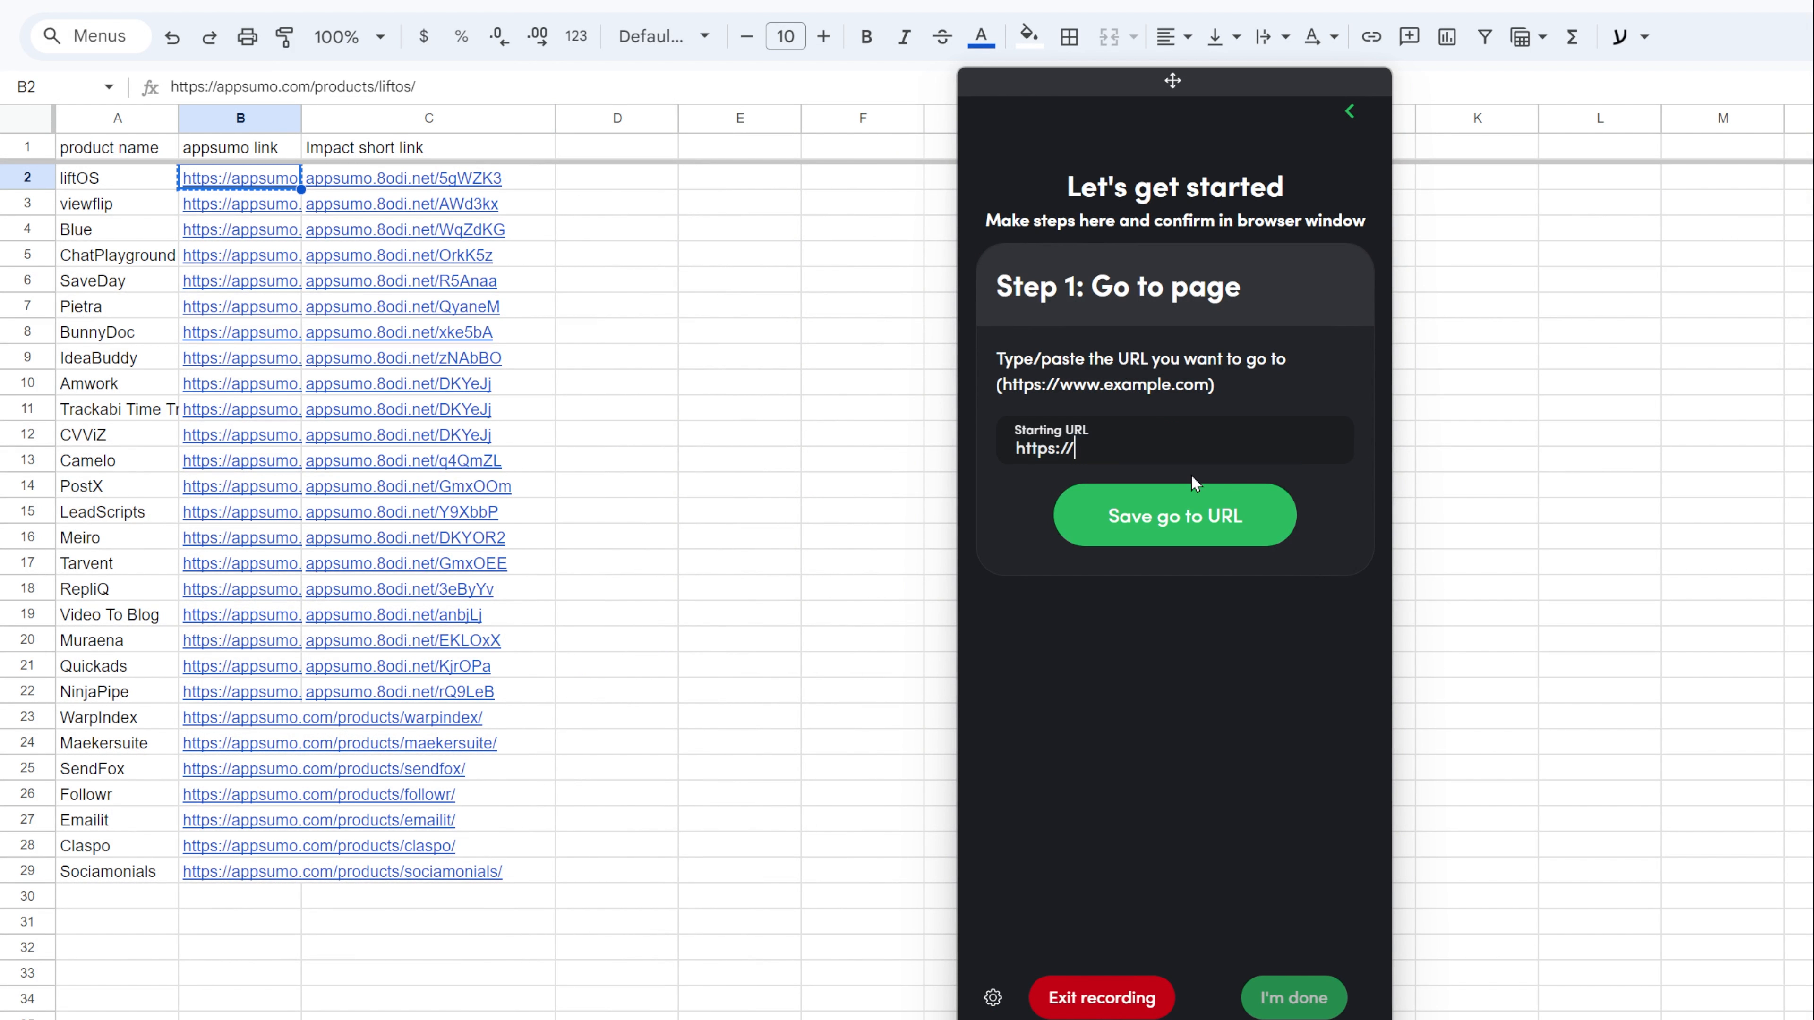
pyautogui.click(362, 182)
pyautogui.hotkey('ctrl', 'c')
pyautogui.click(1134, 423)
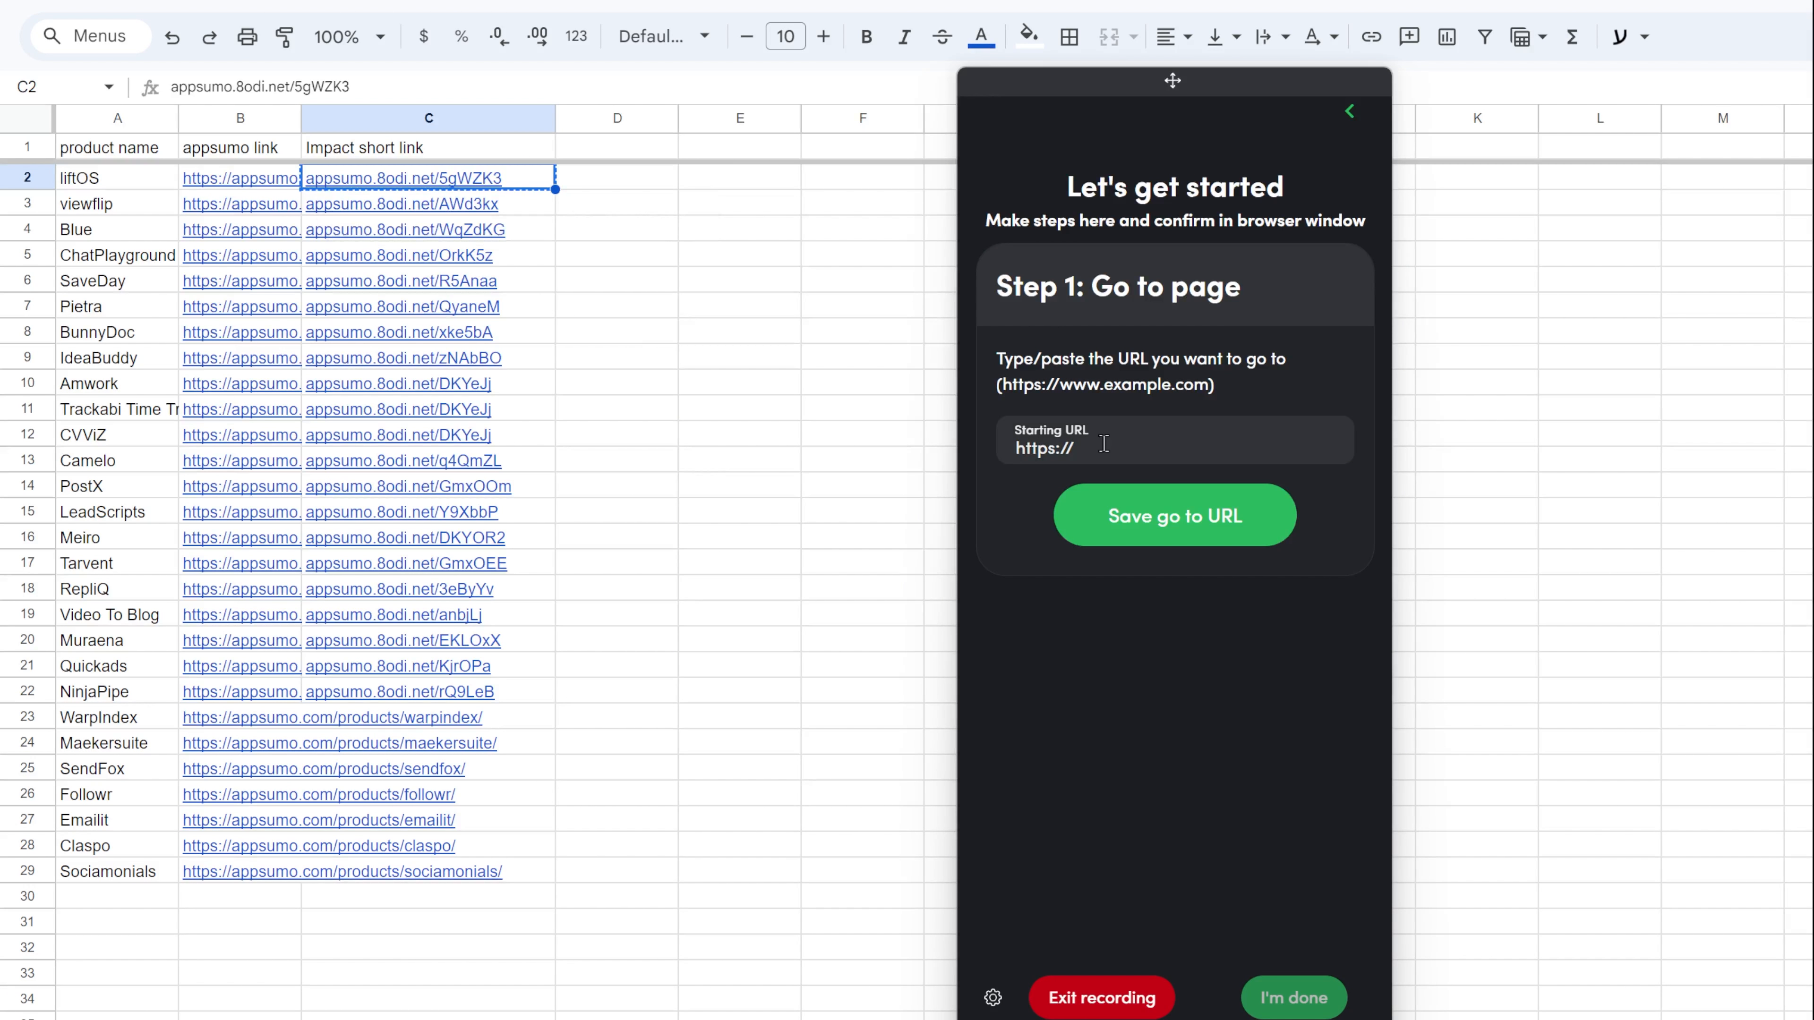
pyautogui.hotkey('ctrl', 'v')
pyautogui.moveTo(1078, 89); pyautogui.dragTo(175, 80)
pyautogui.click(275, 507)
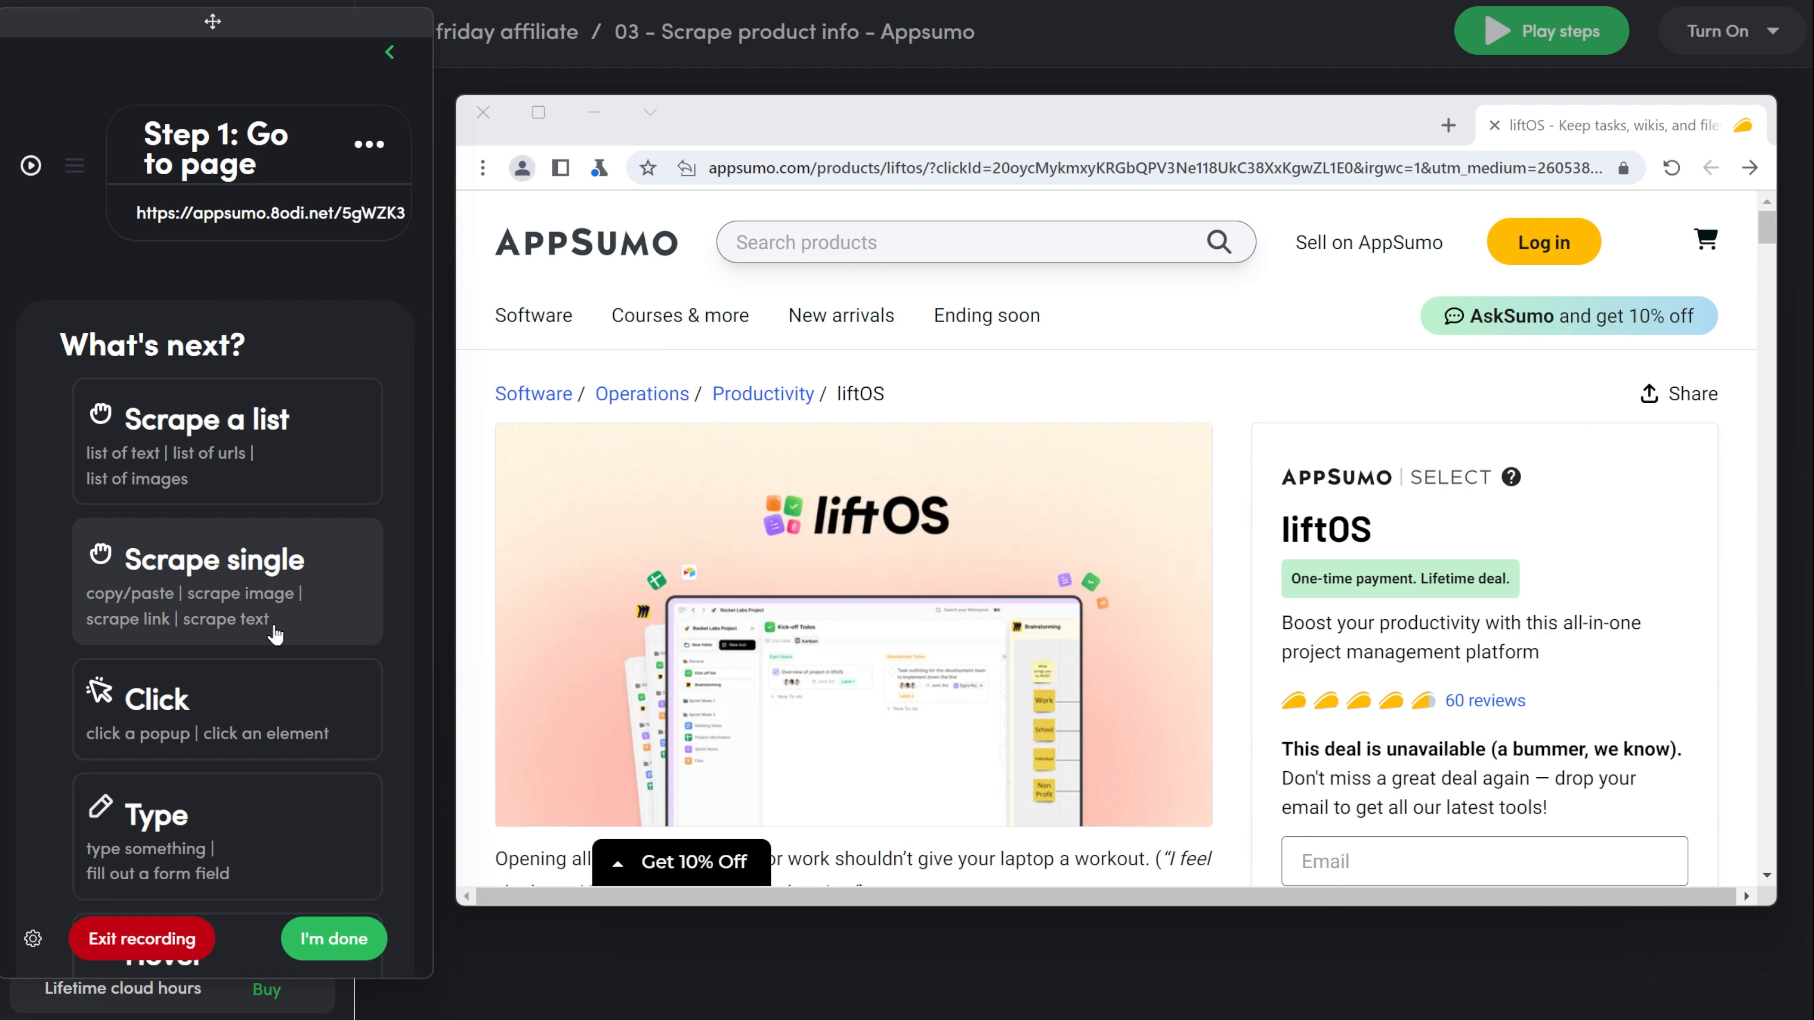
# Arrange the recorder panel and the AppSumo browser window side by side over the TaskMagic window.
pyautogui.scroll(-8, 275, 635)
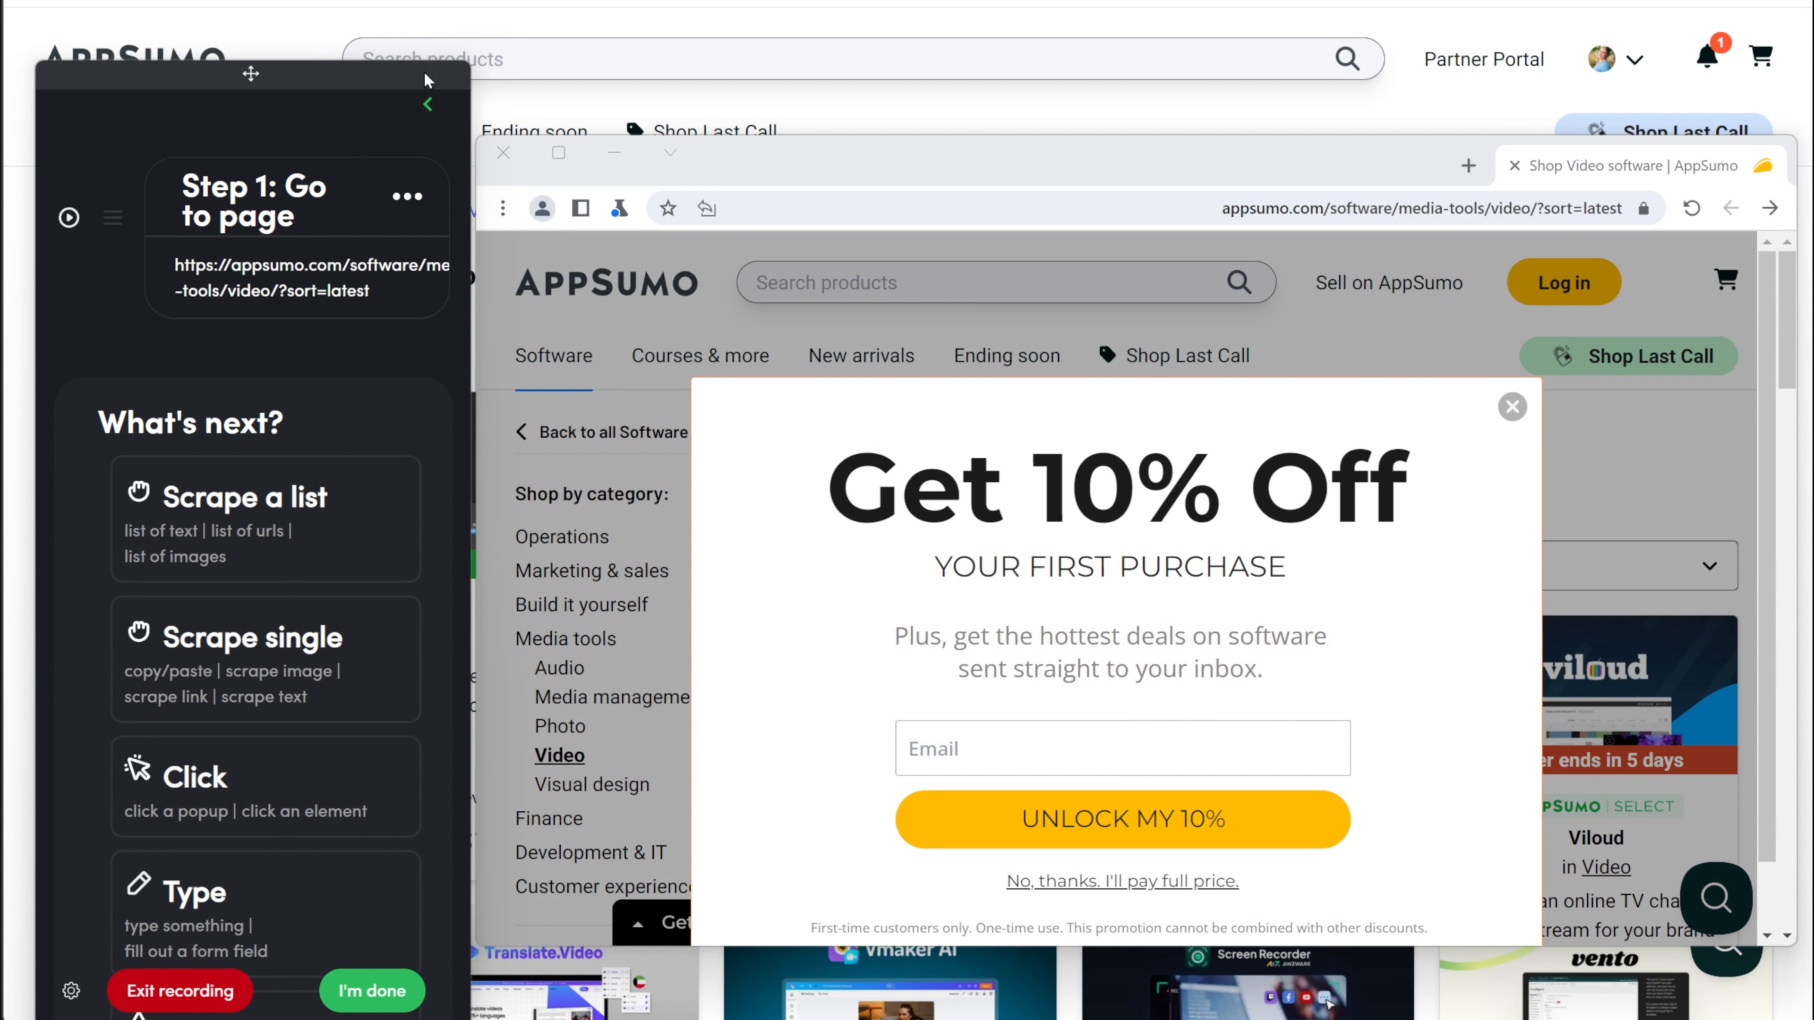
pyautogui.moveTo(395, 77); pyautogui.dragTo(395, 62)
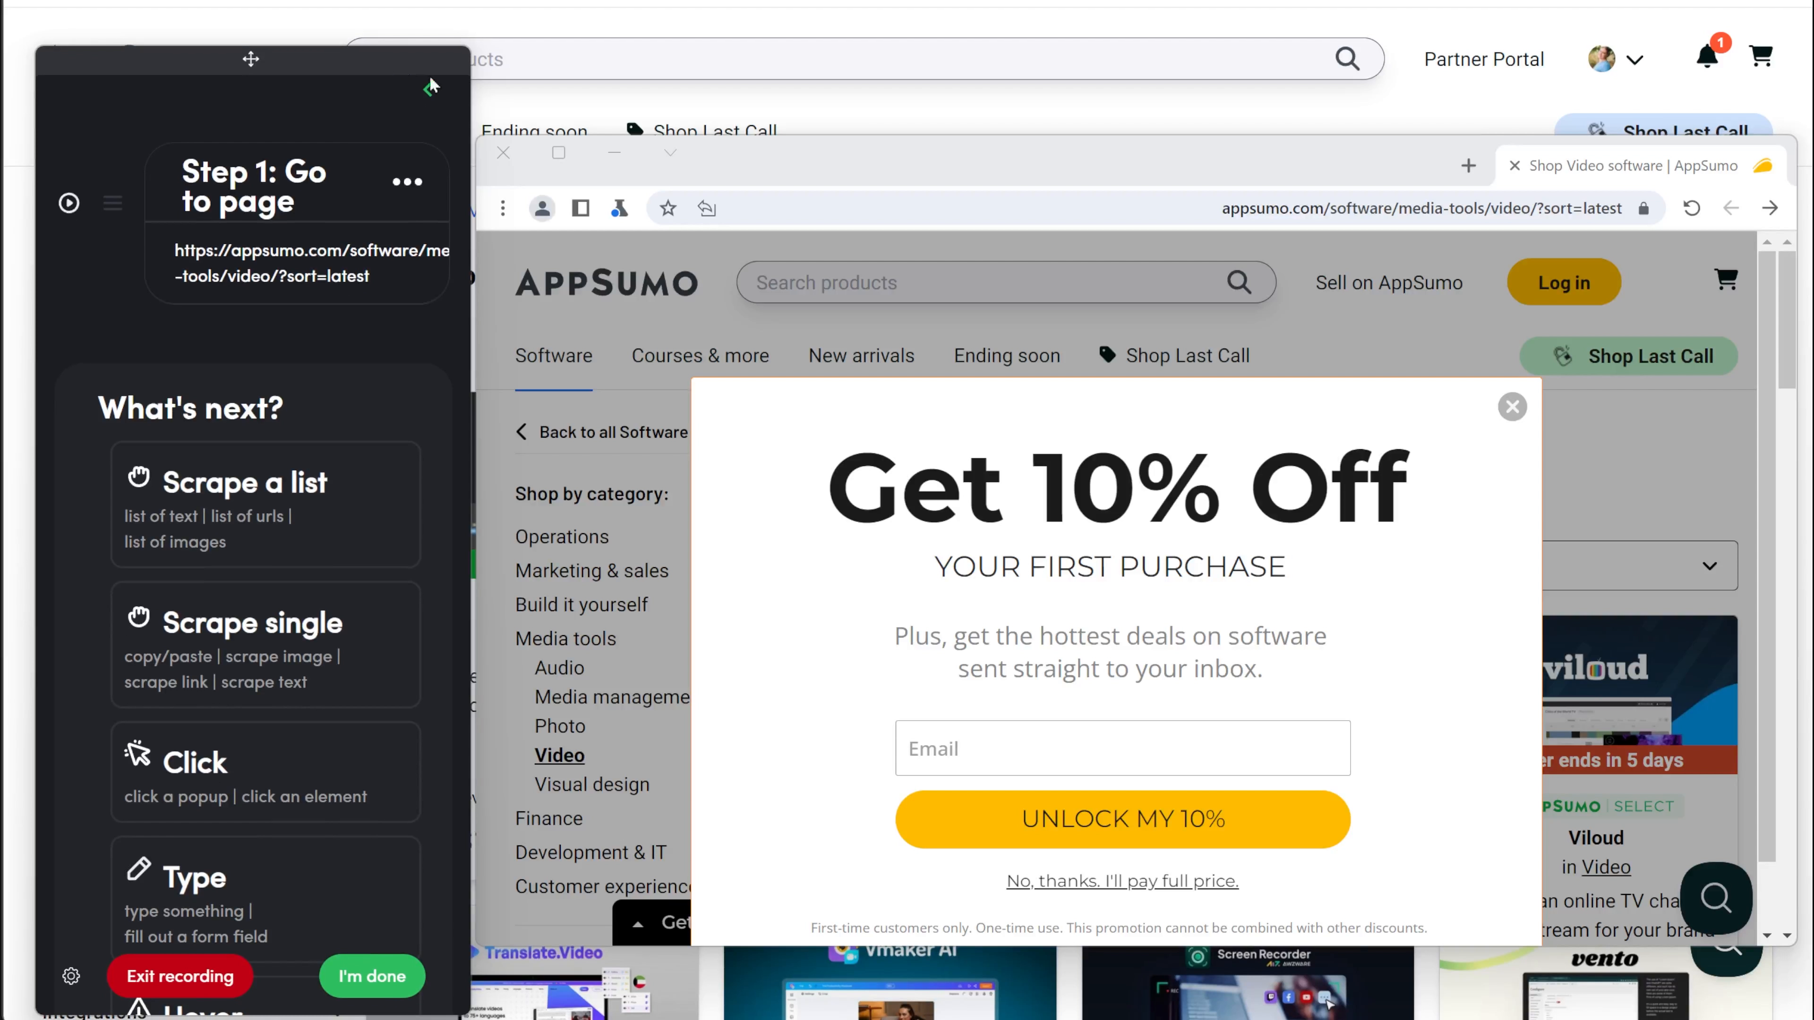
pyautogui.moveTo(768, 171); pyautogui.dragTo(770, 123)
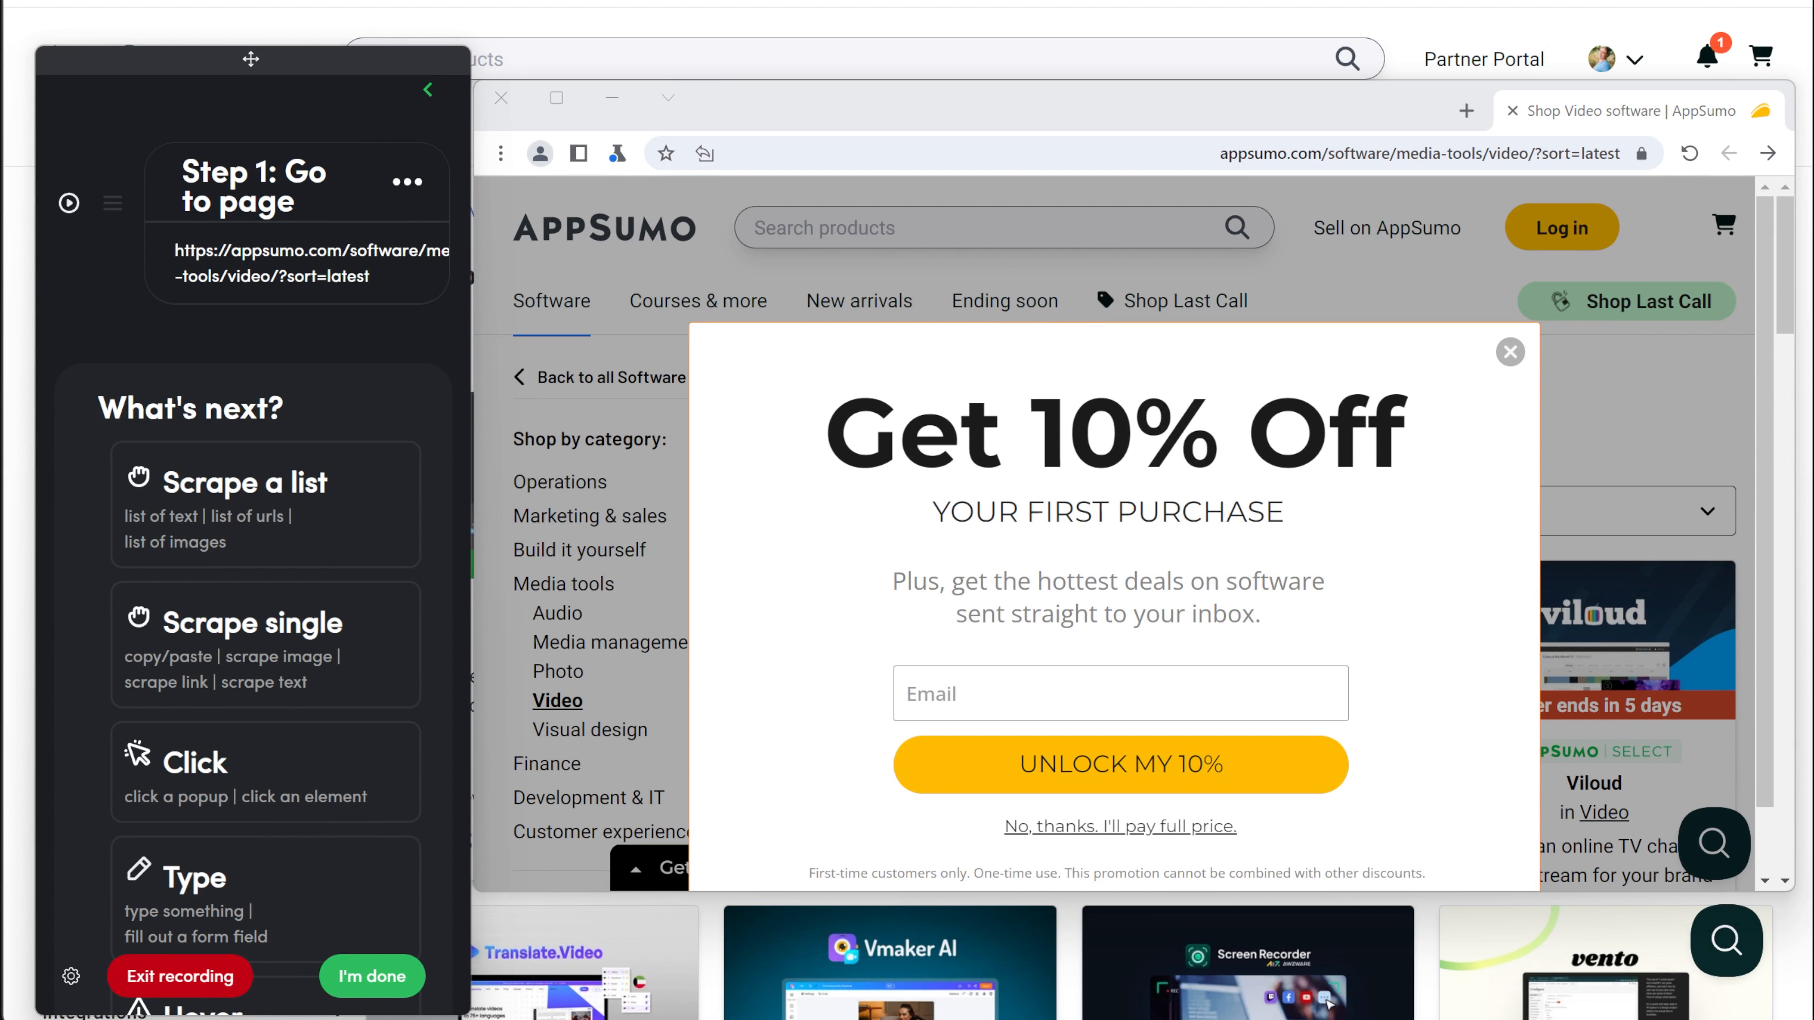
pyautogui.hotkey('alt', 'Tab')
pyautogui.hotkey('alt', 'Tab')
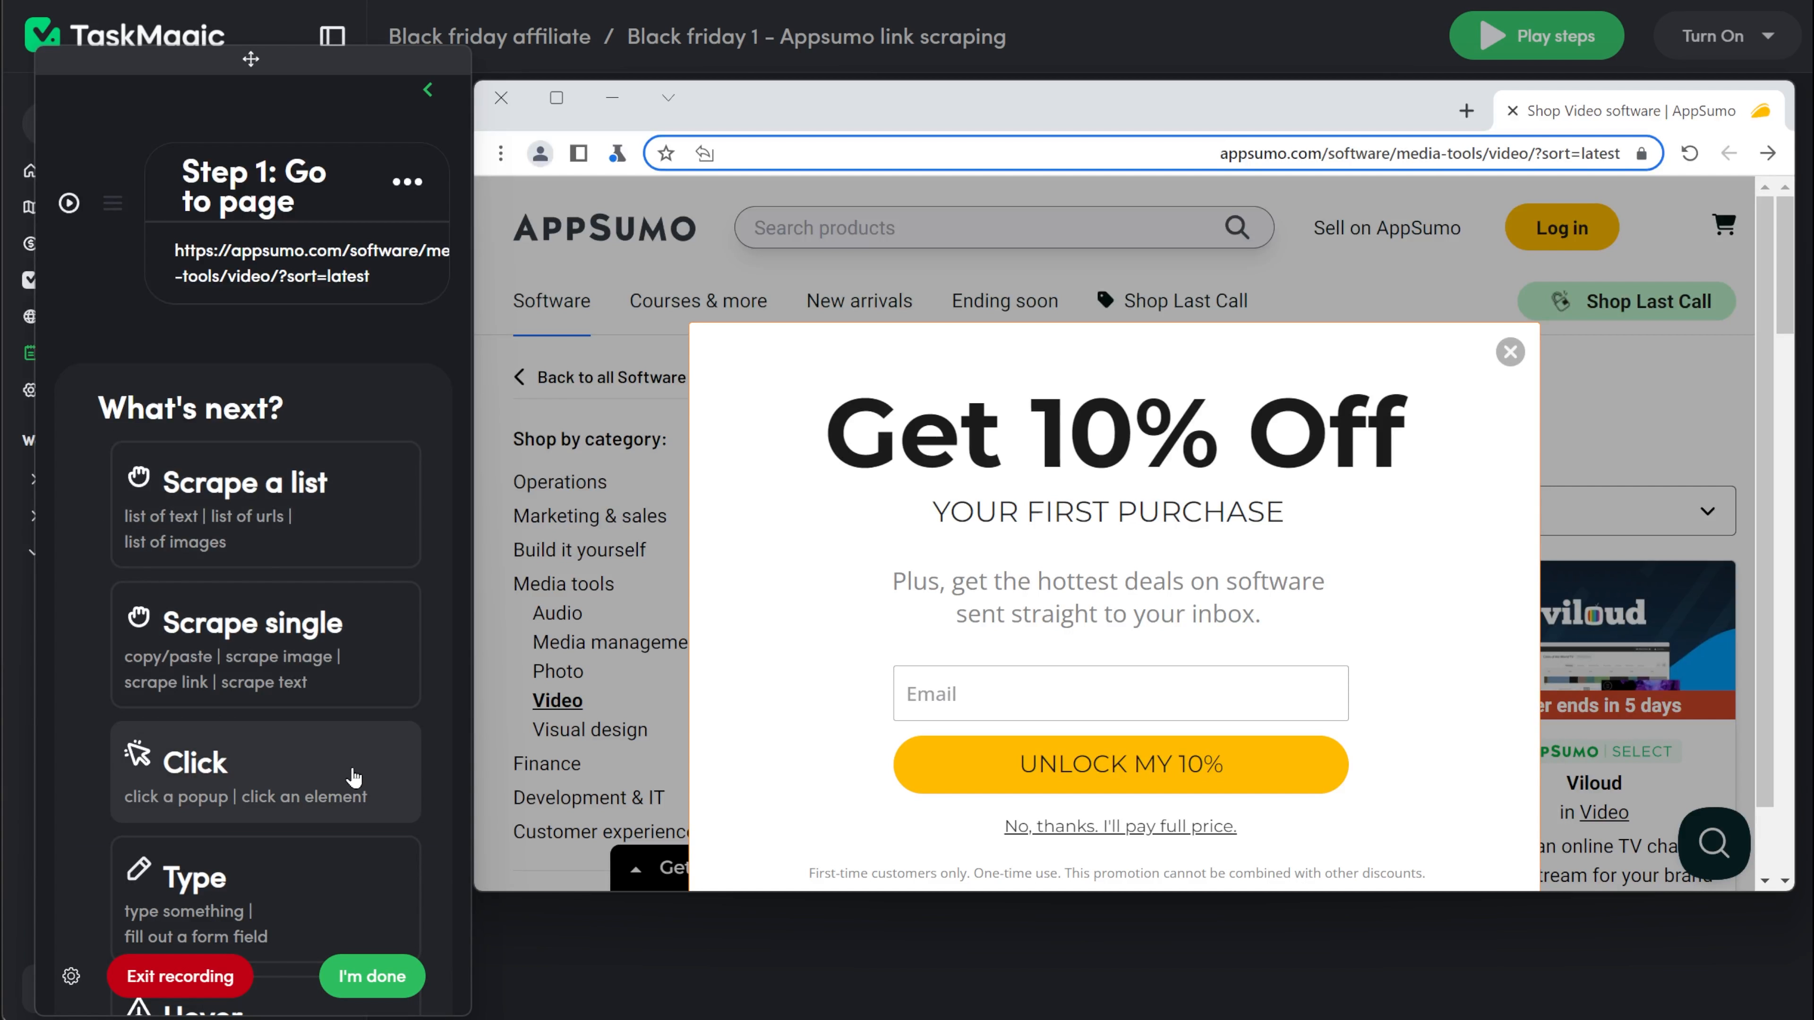
# Record a Click step on the close button of the "Get 10% Off" popup and confirm the element.
pyautogui.click(257, 774)
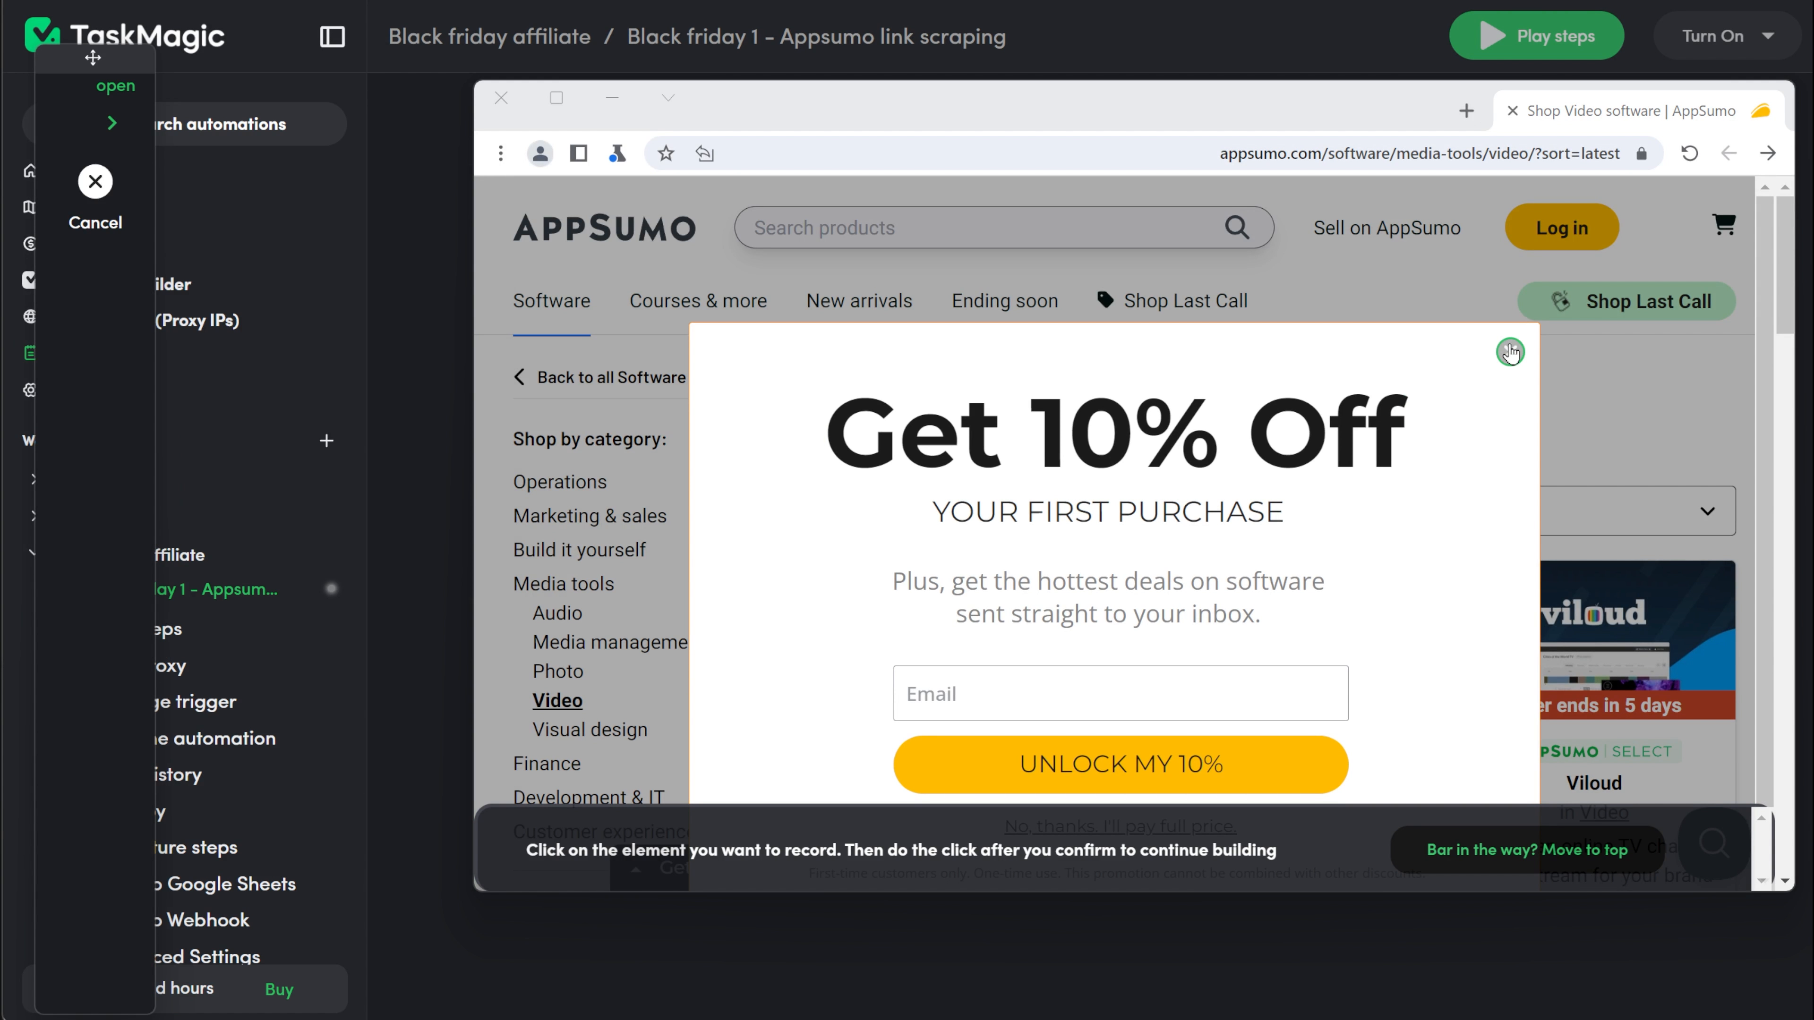
pyautogui.click(1510, 350)
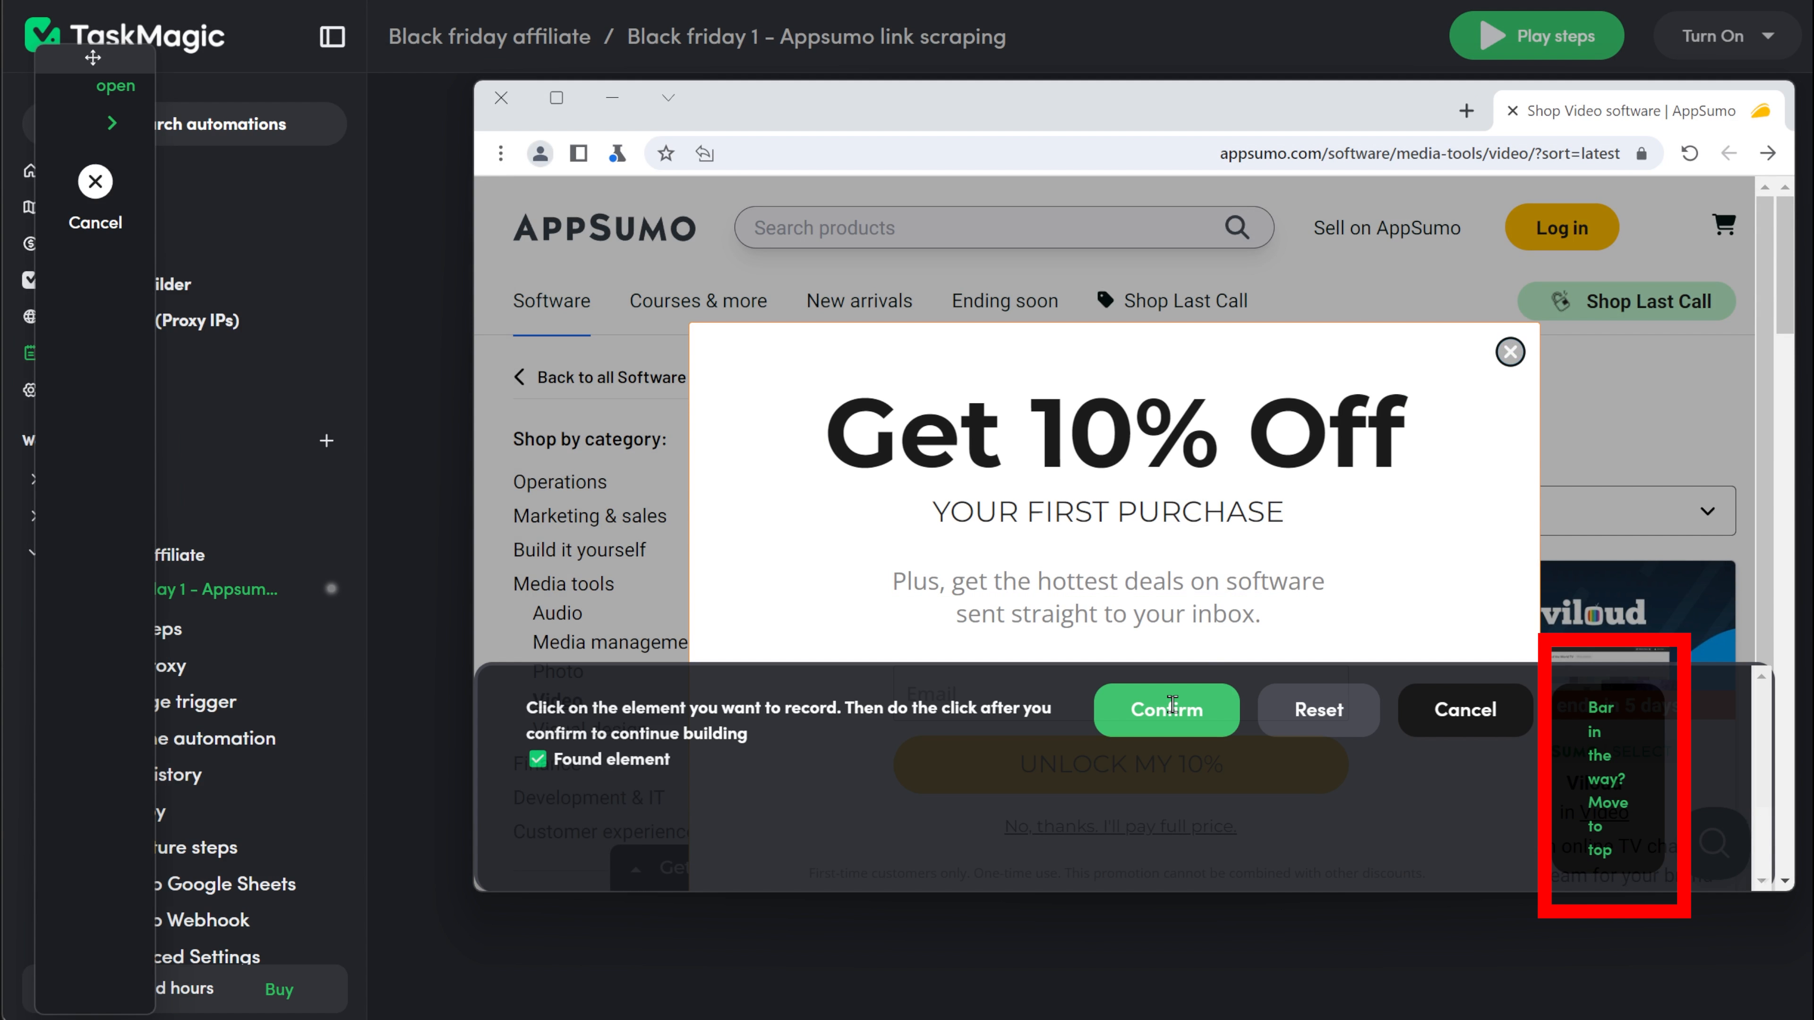
pyautogui.click(1169, 707)
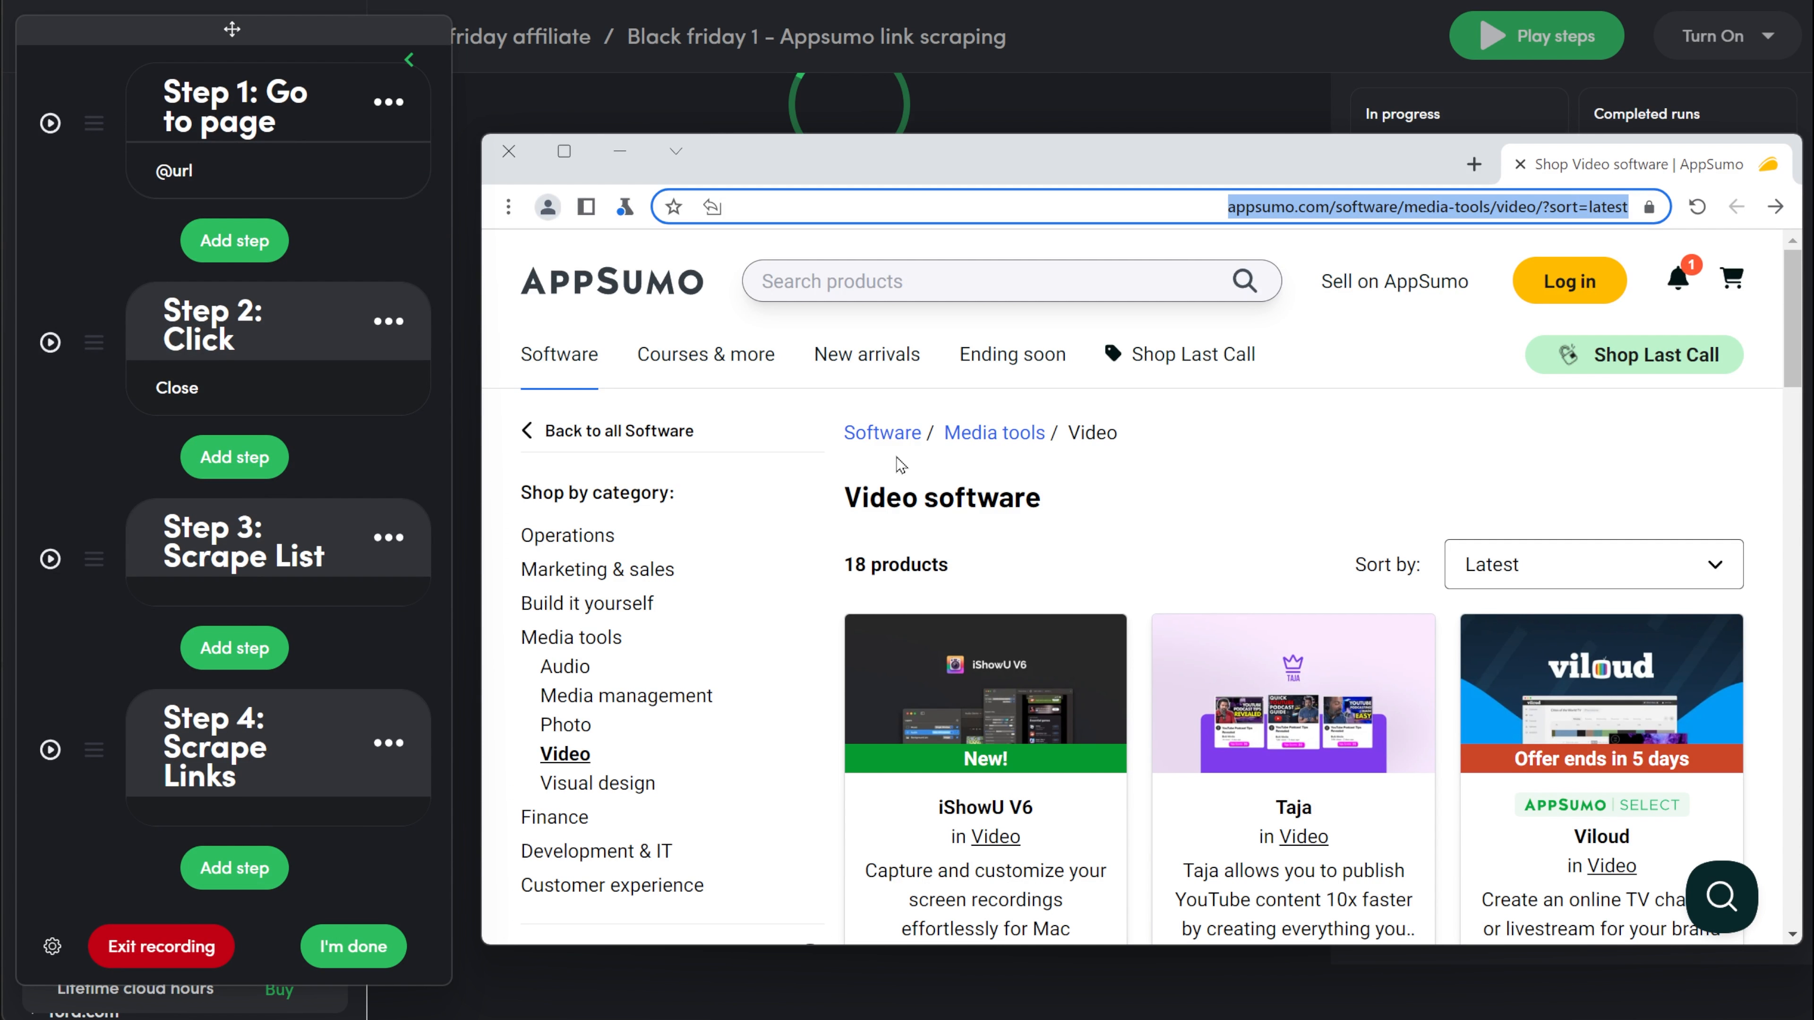
pyautogui.click(875, 429)
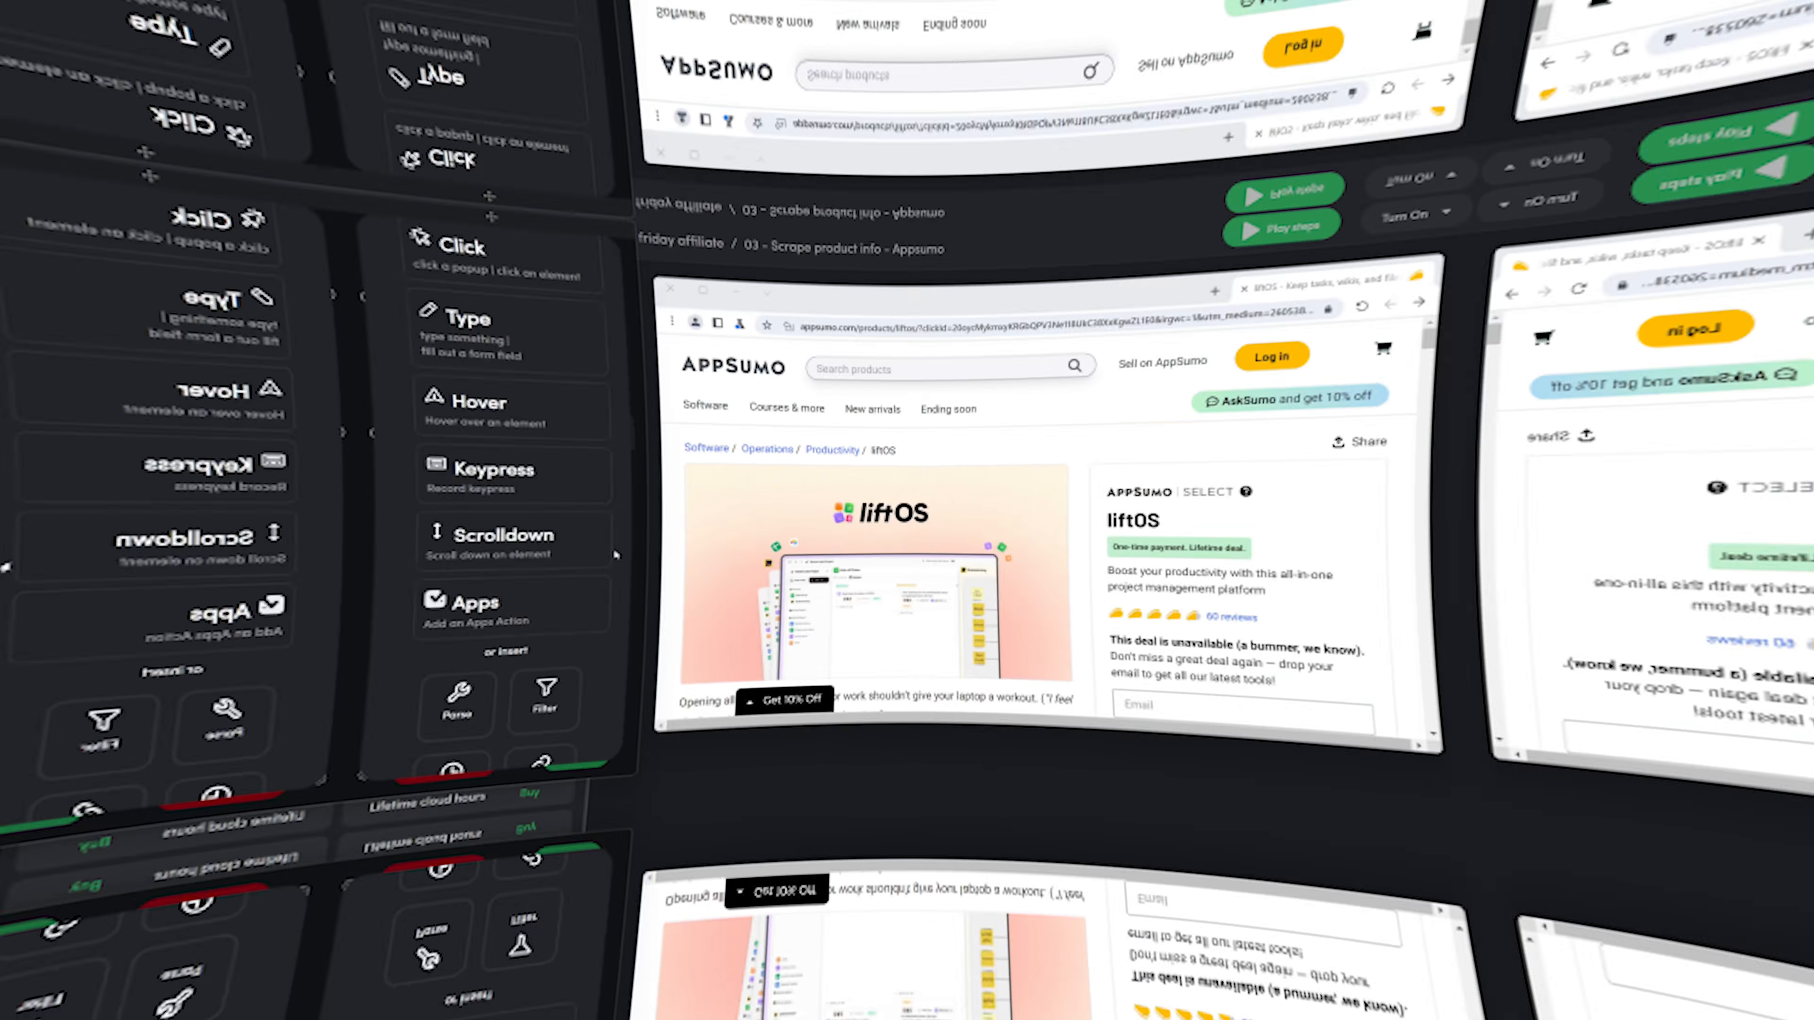
# Insert a Screenshot step and set its save path to the "appsumo affiliate screenshots" folder, ending with a backslash.
pyautogui.scroll(-3, 357, 590)
pyautogui.scroll(-5, 357, 590)
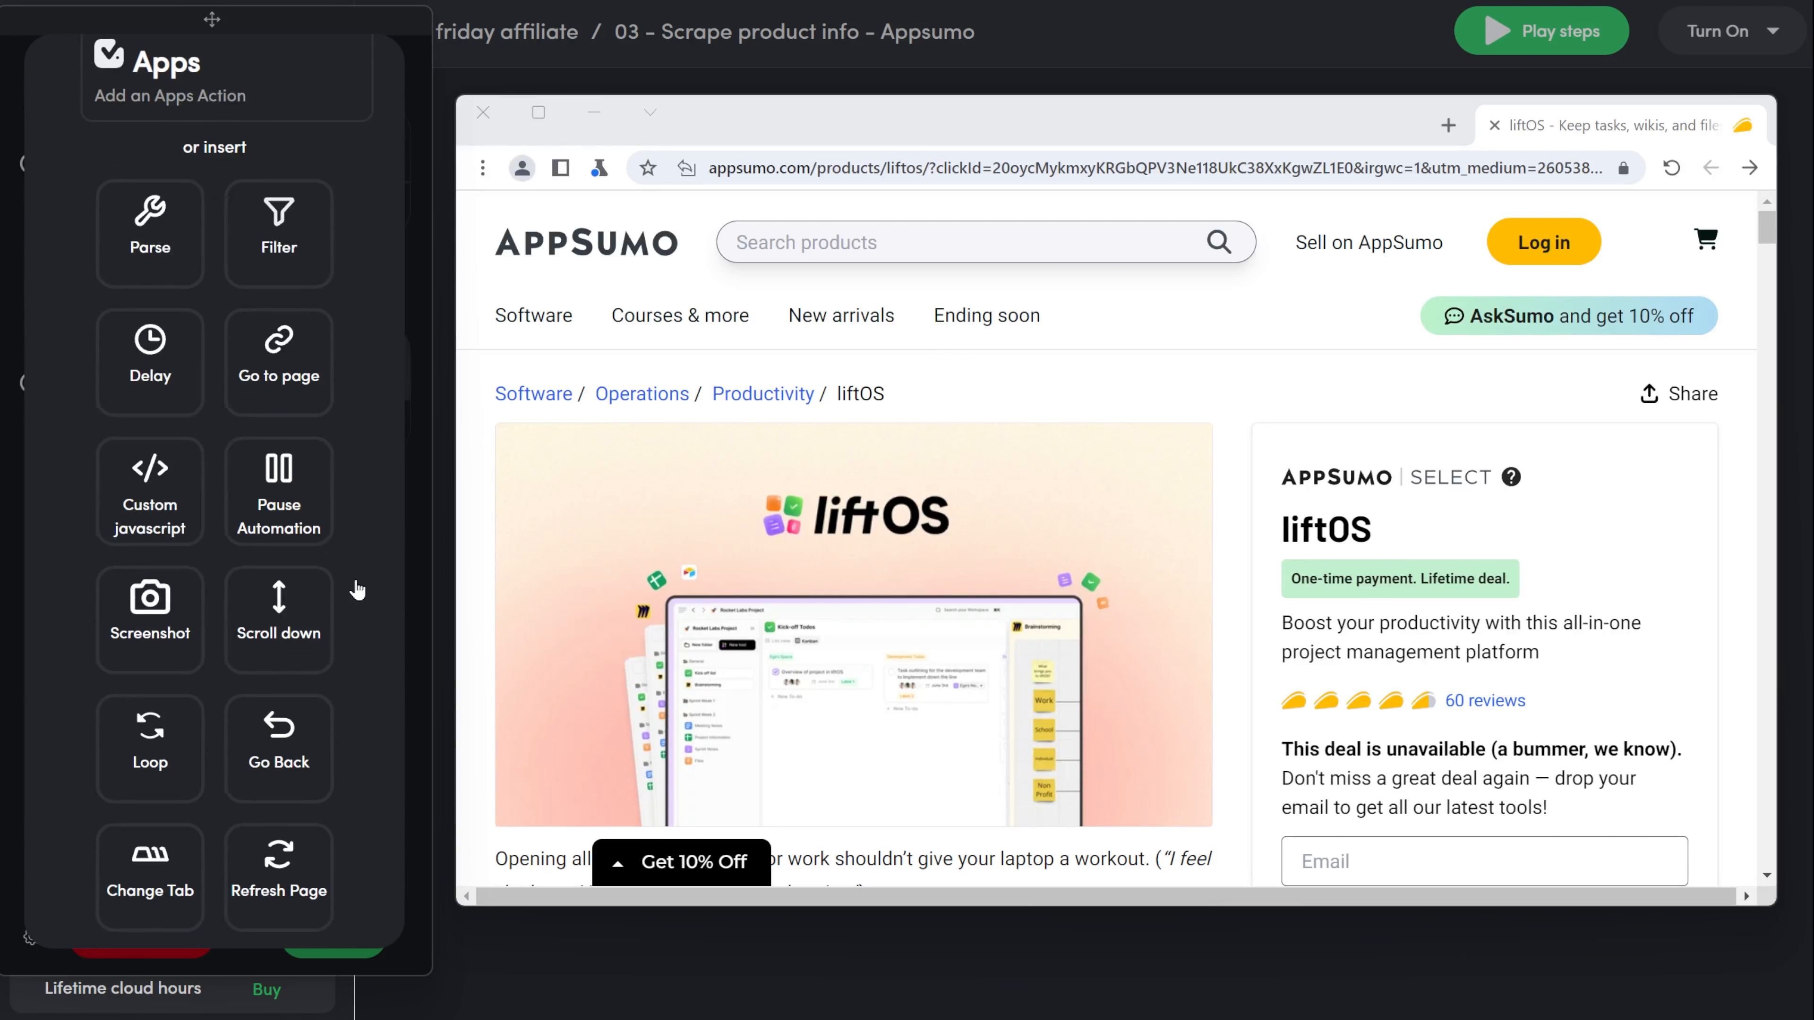
pyautogui.click(141, 649)
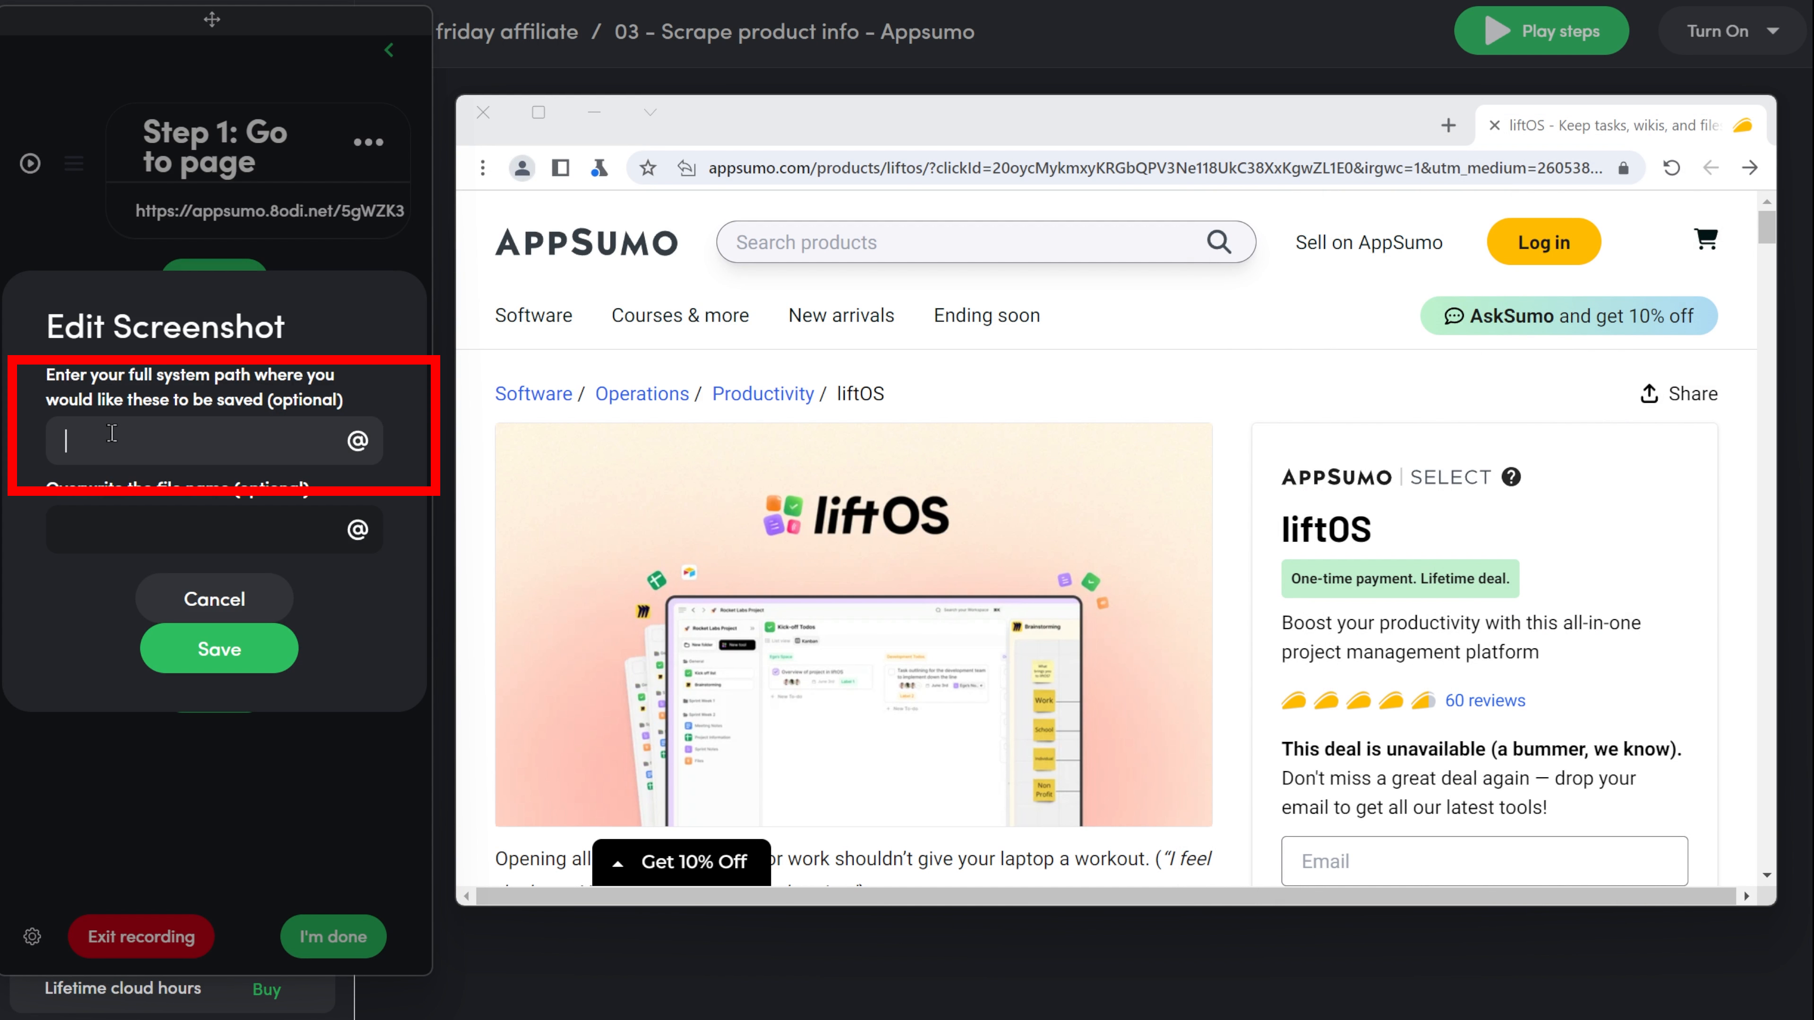
pyautogui.hotkey('ctrl', 'v')
pyautogui.click(105, 538)
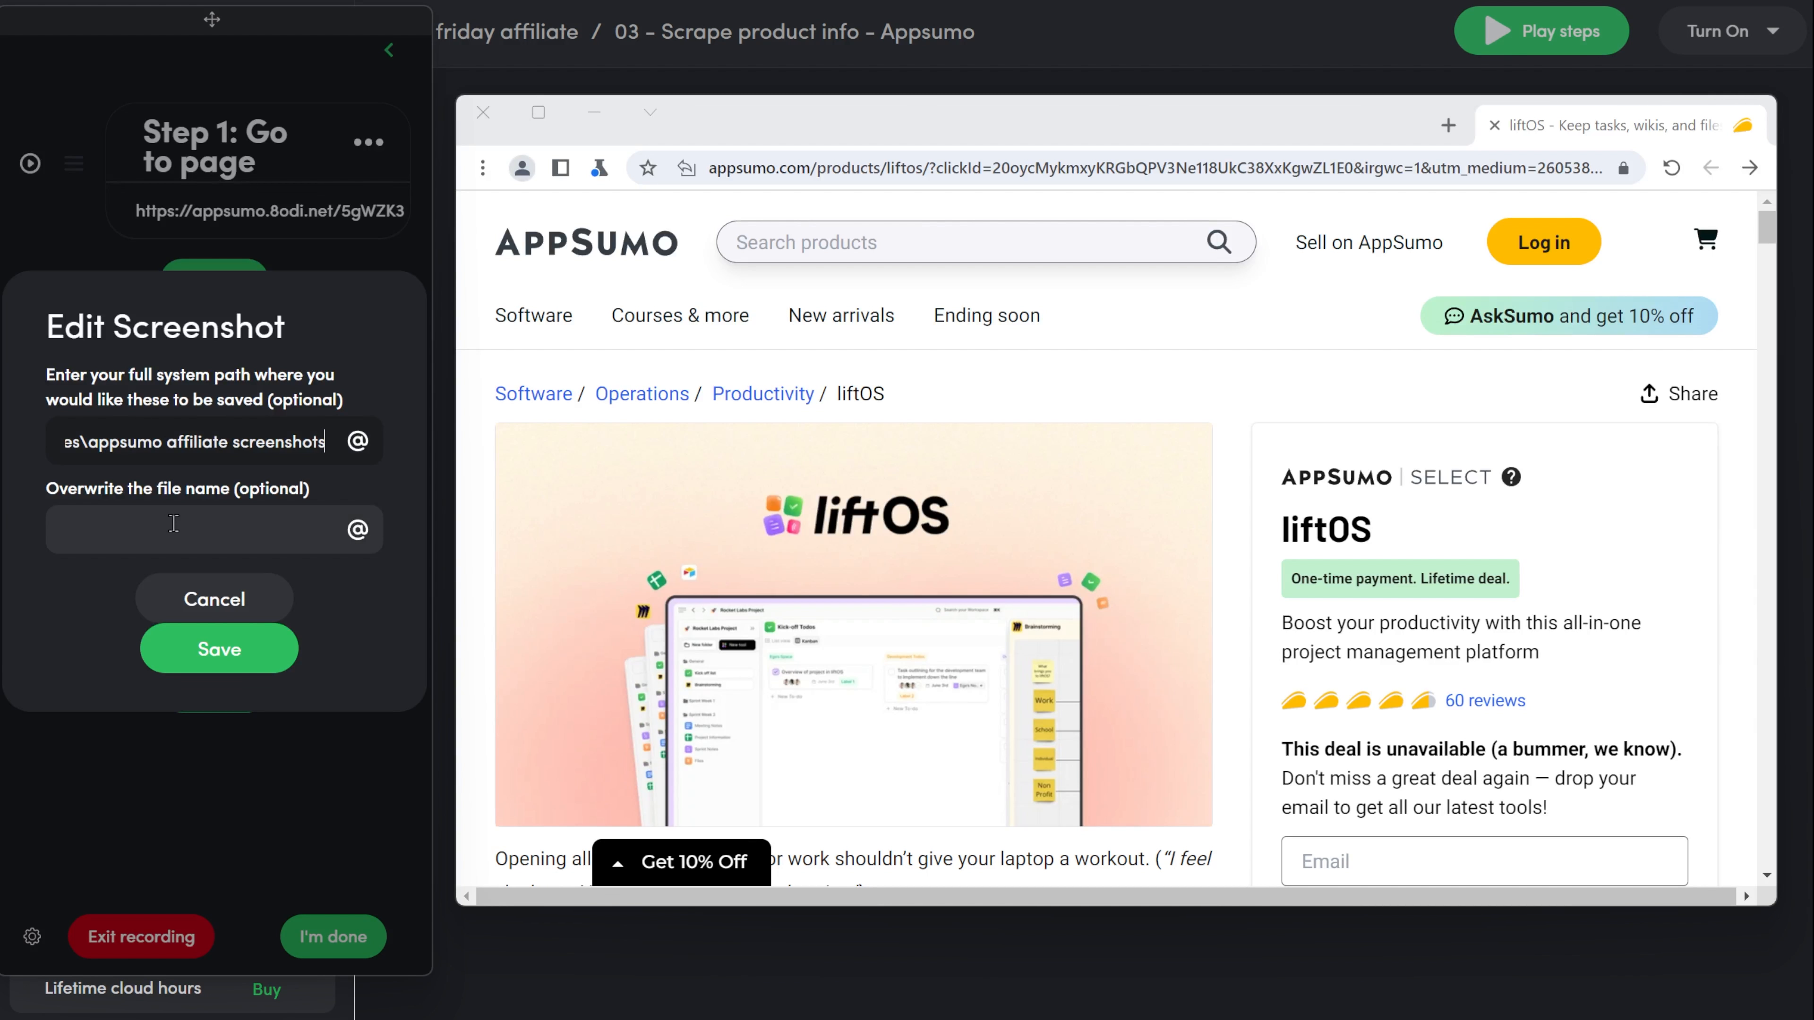
pyautogui.write('\\')
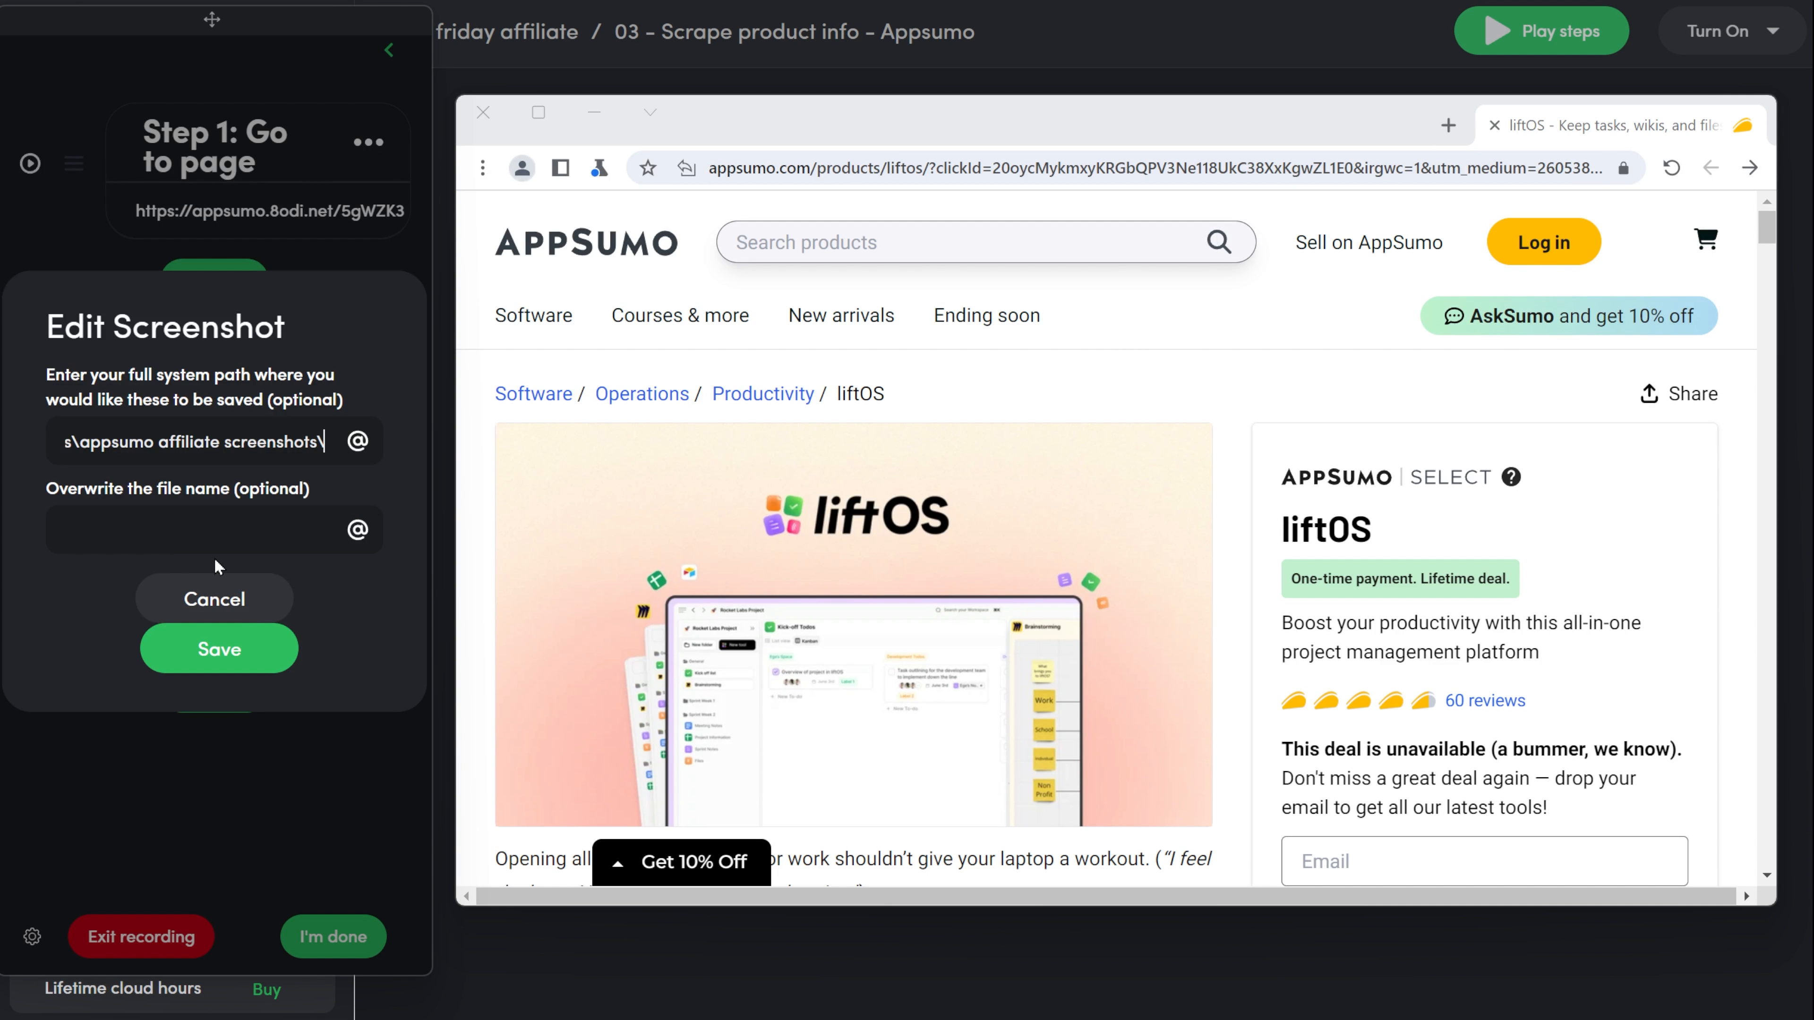
pyautogui.click(233, 536)
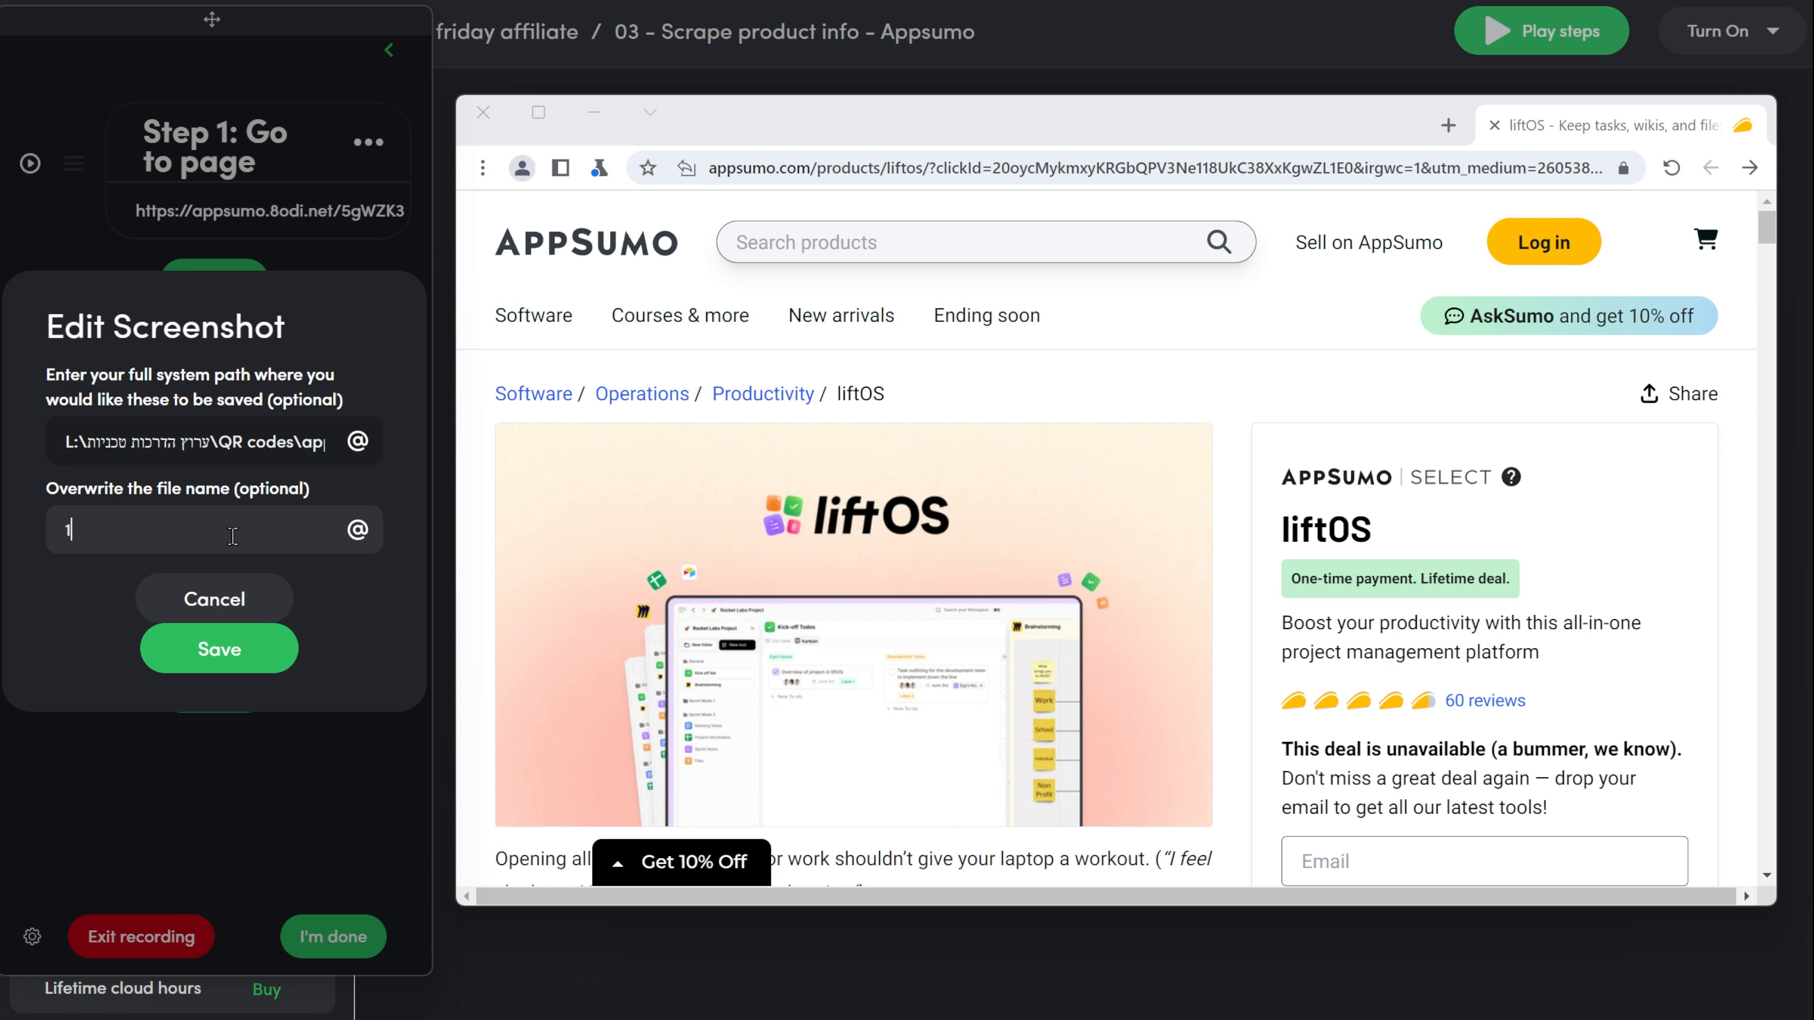
pyautogui.click(357, 529)
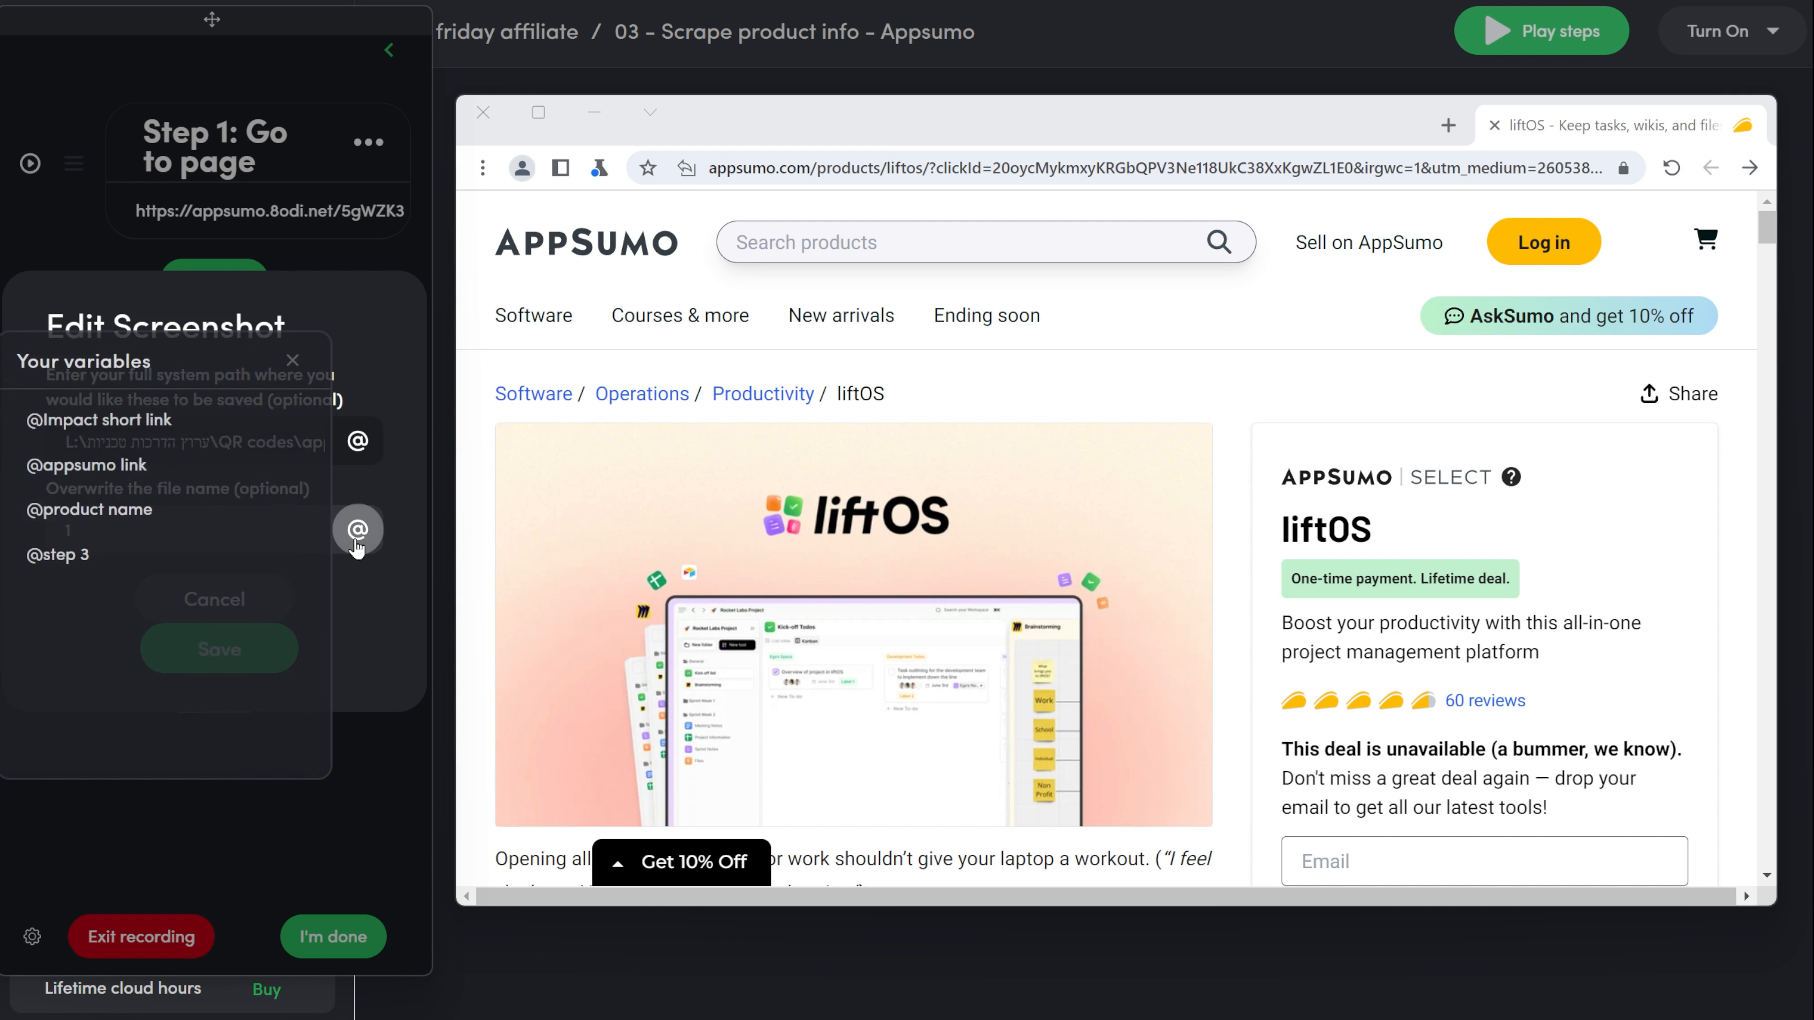
pyautogui.click(169, 512)
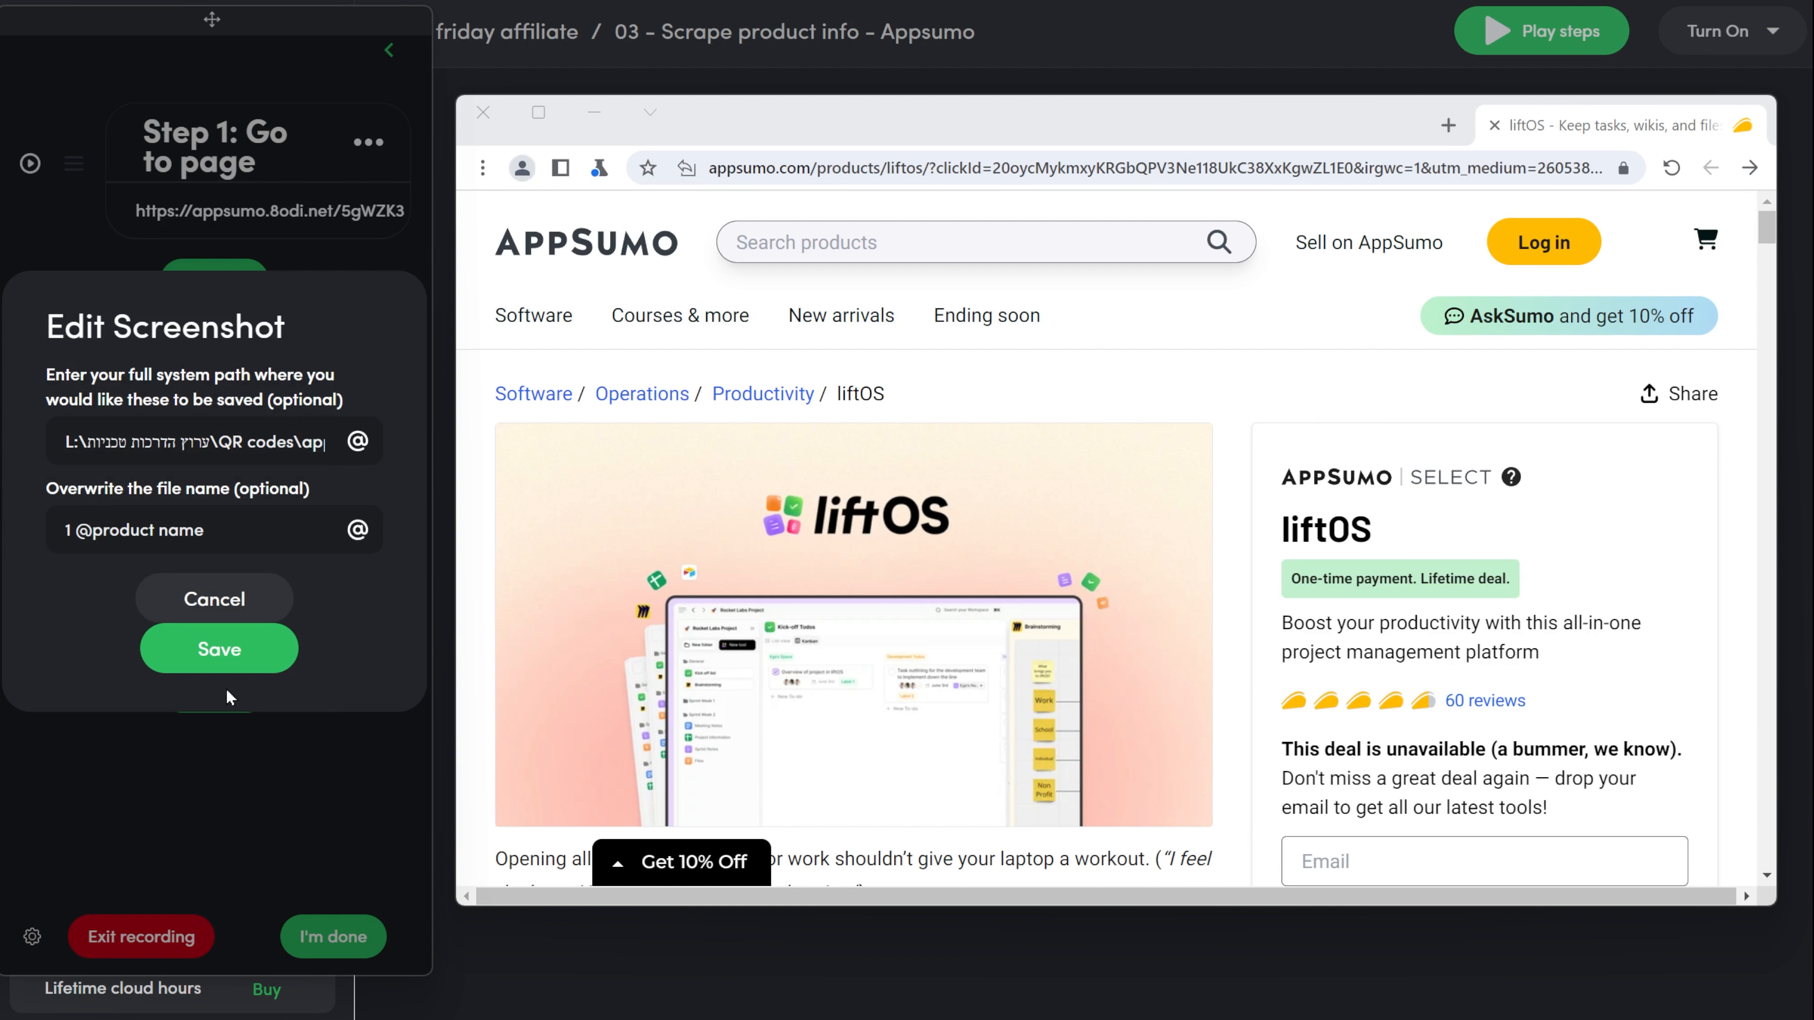
pyautogui.click(228, 654)
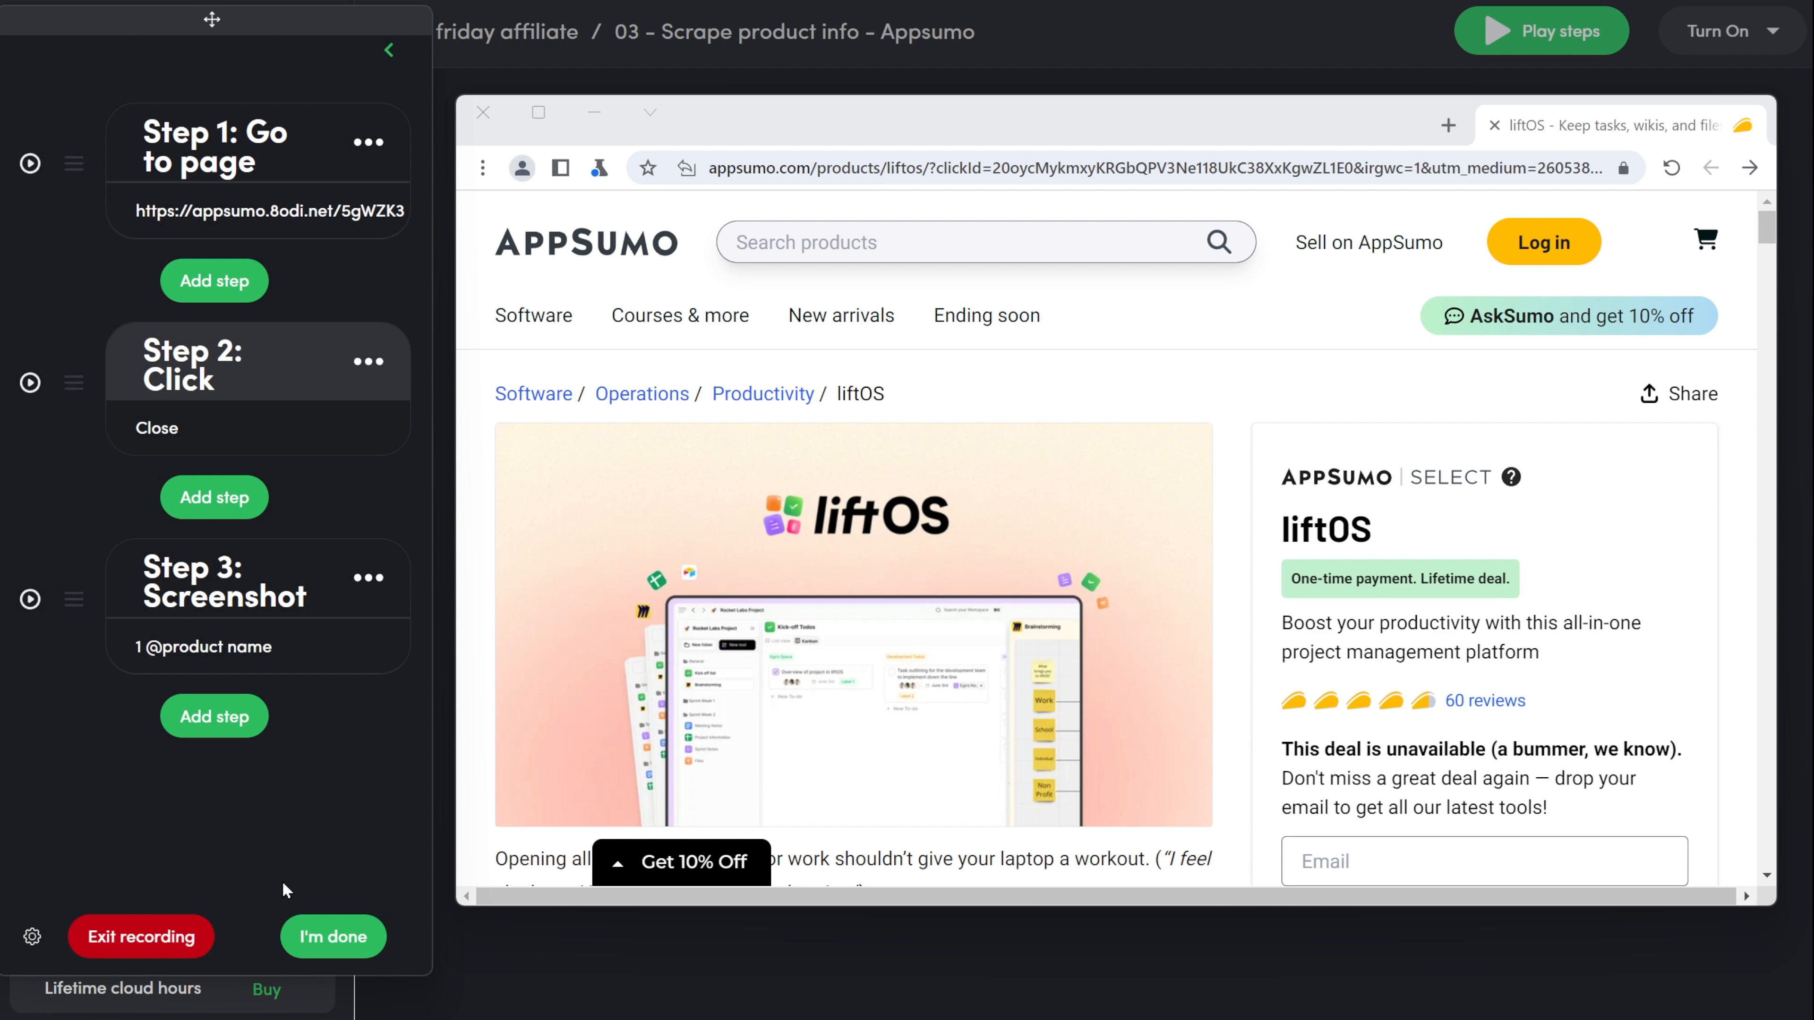
# Insert a Scrolldown step, pick the product page's main content area as the element to scroll, and confirm it.
pyautogui.click(228, 718)
pyautogui.scroll(-3, 246, 689)
pyautogui.scroll(-2, 246, 691)
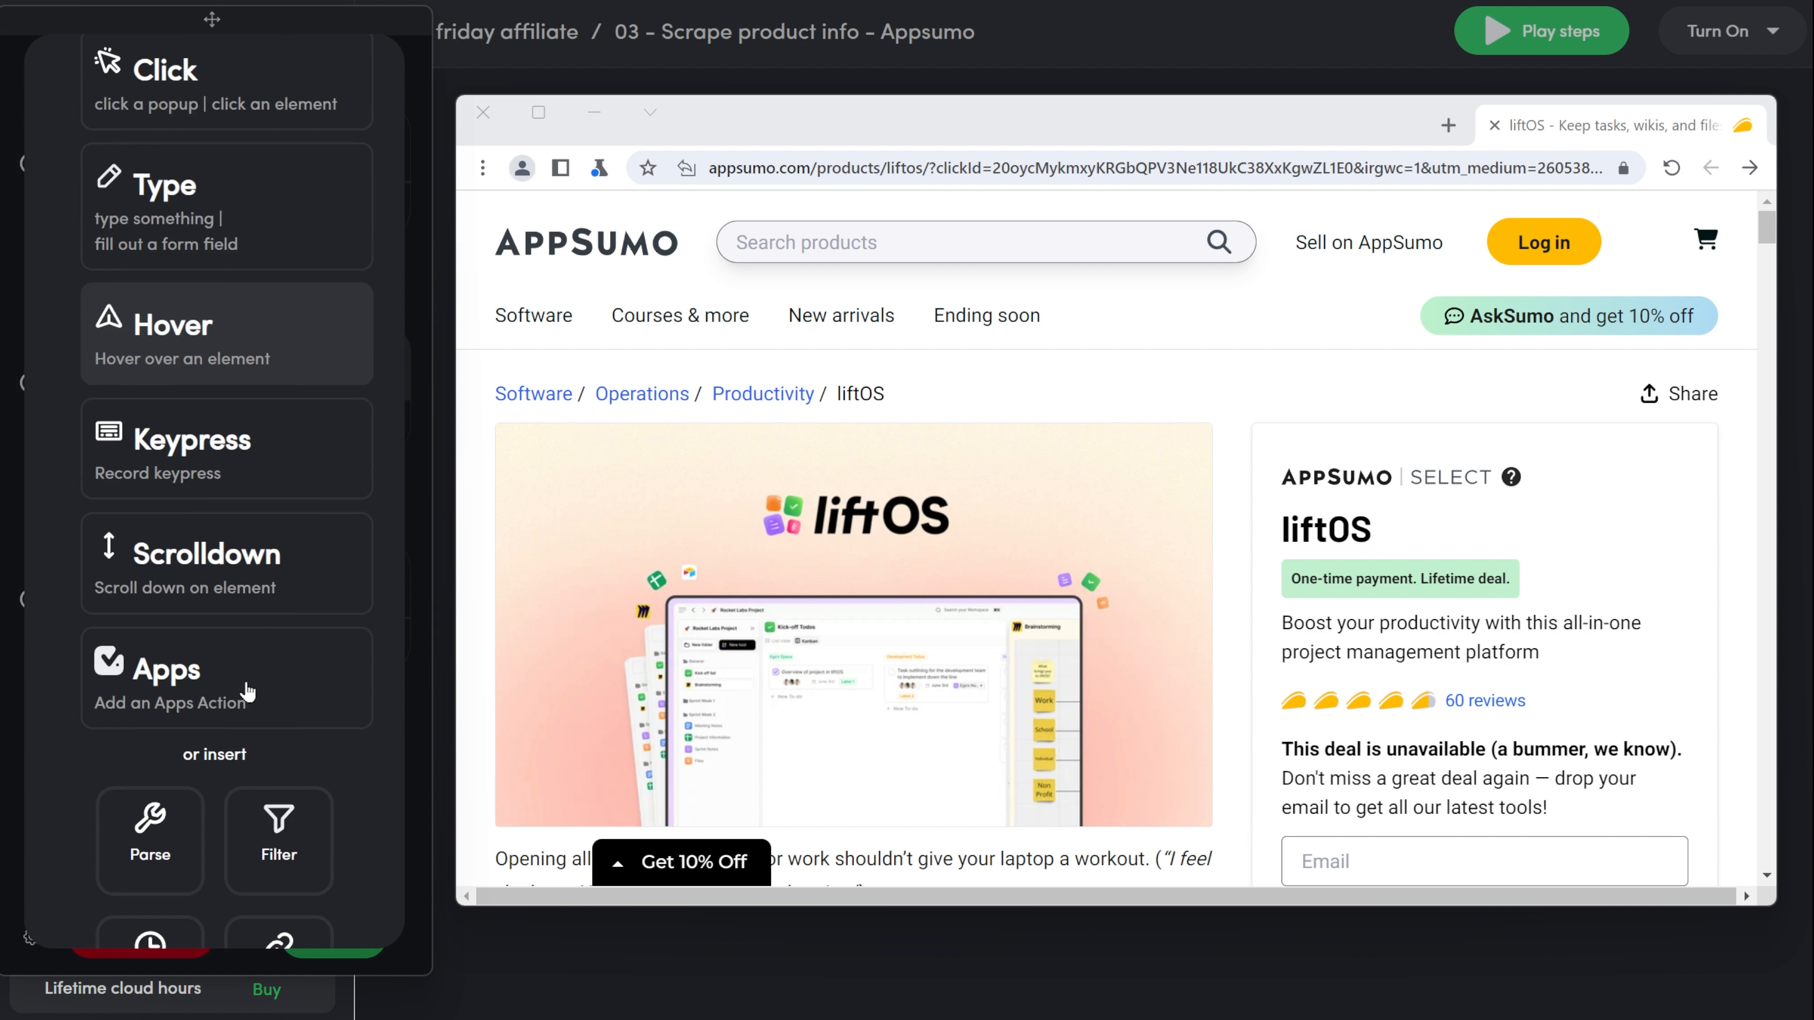
pyautogui.click(286, 585)
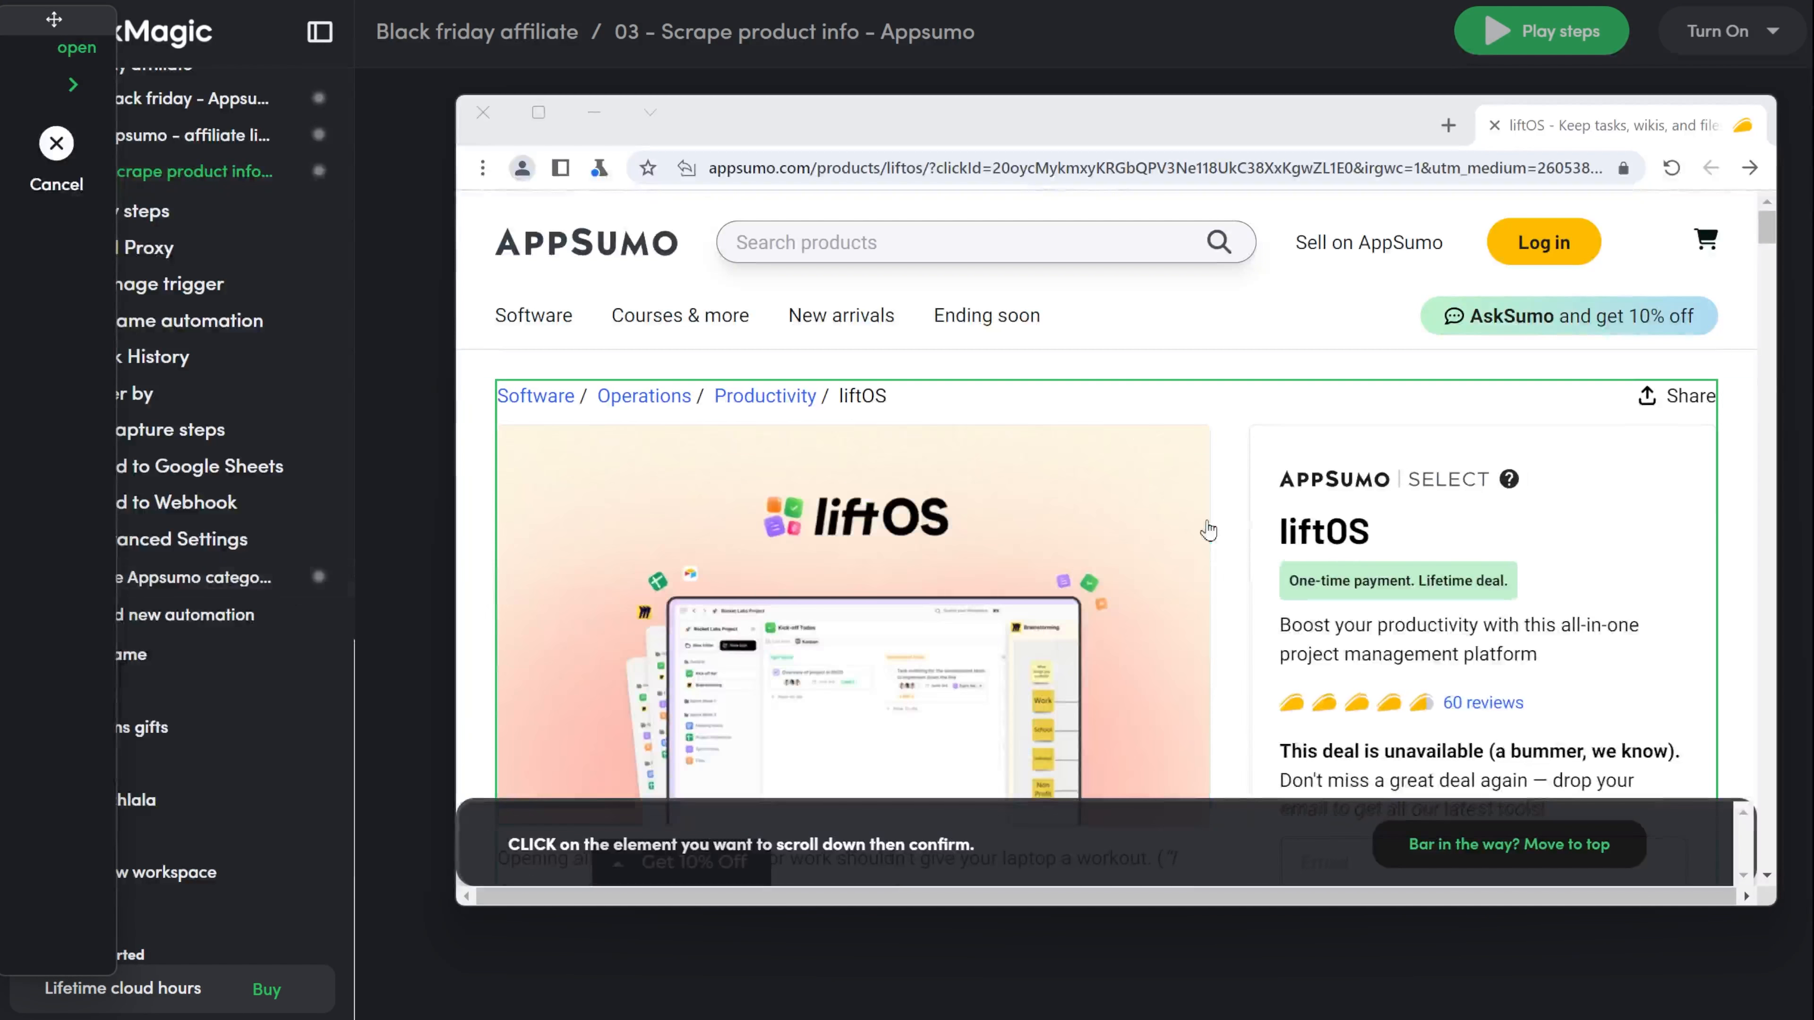
pyautogui.click(1246, 533)
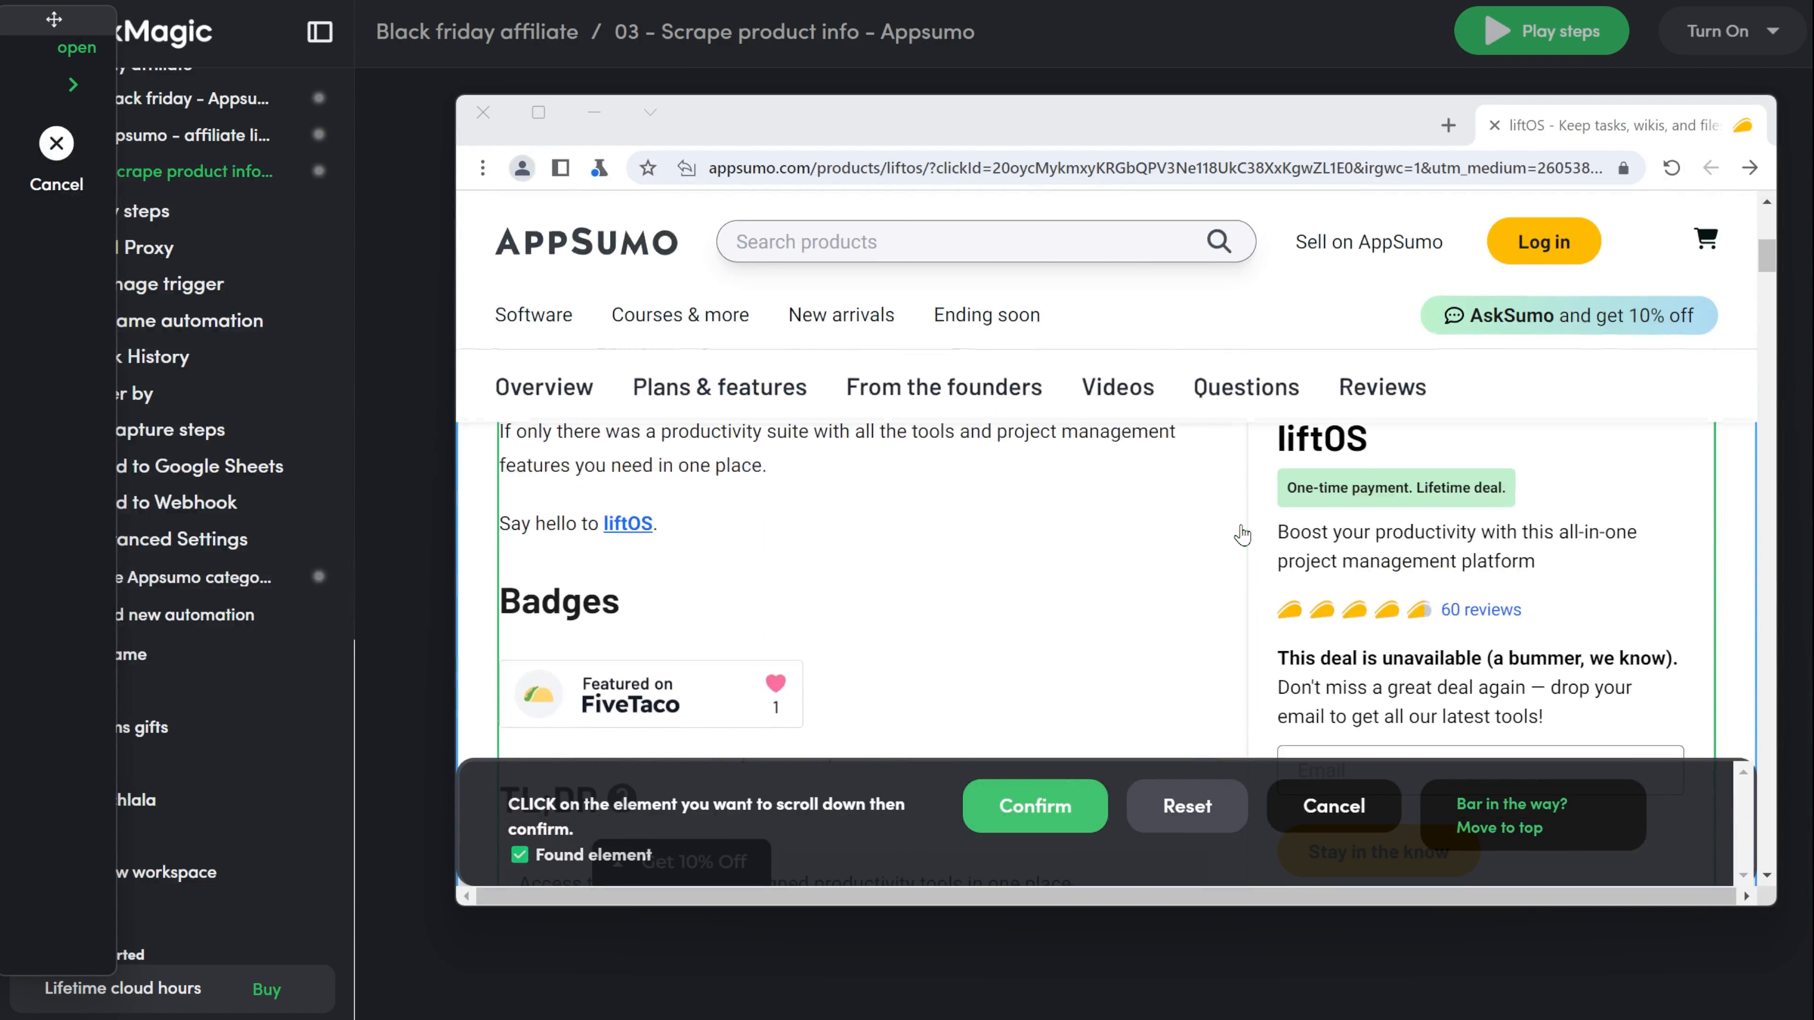
pyautogui.click(1037, 807)
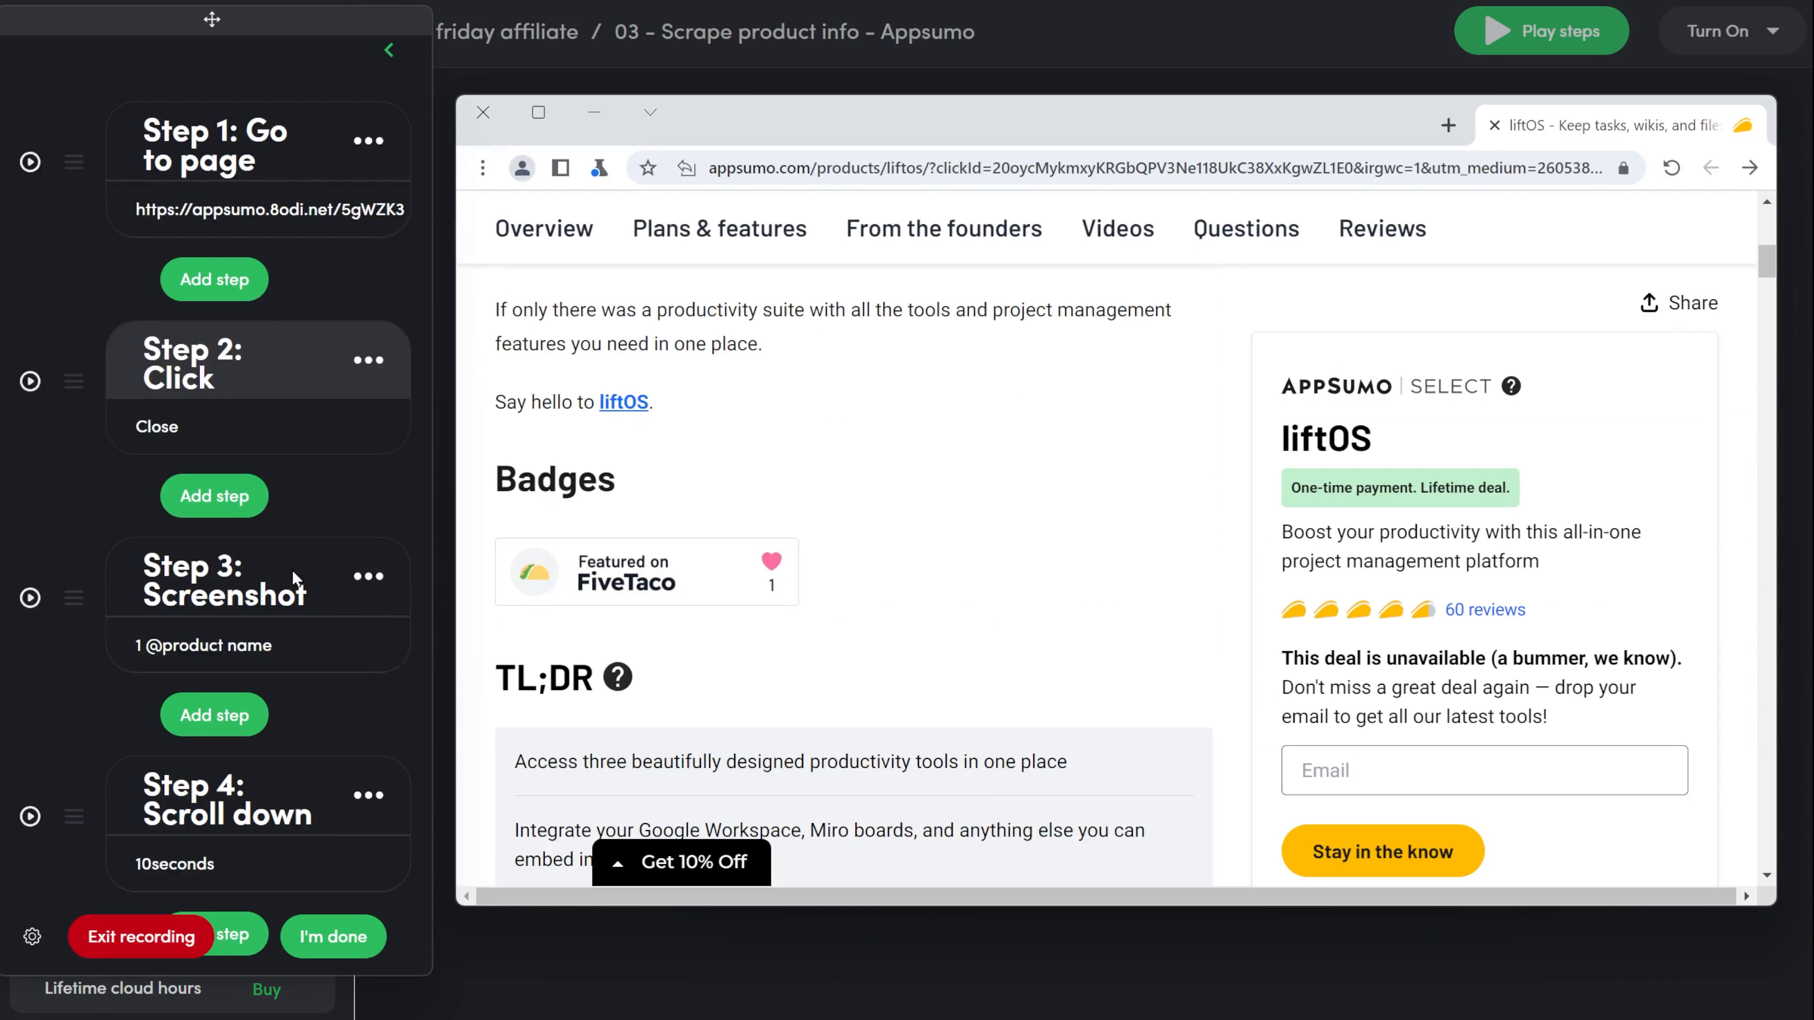
# Set the Scroll down step's duration to 3 seconds and save it.
pyautogui.scroll(-1, 292, 569)
pyautogui.click(178, 789)
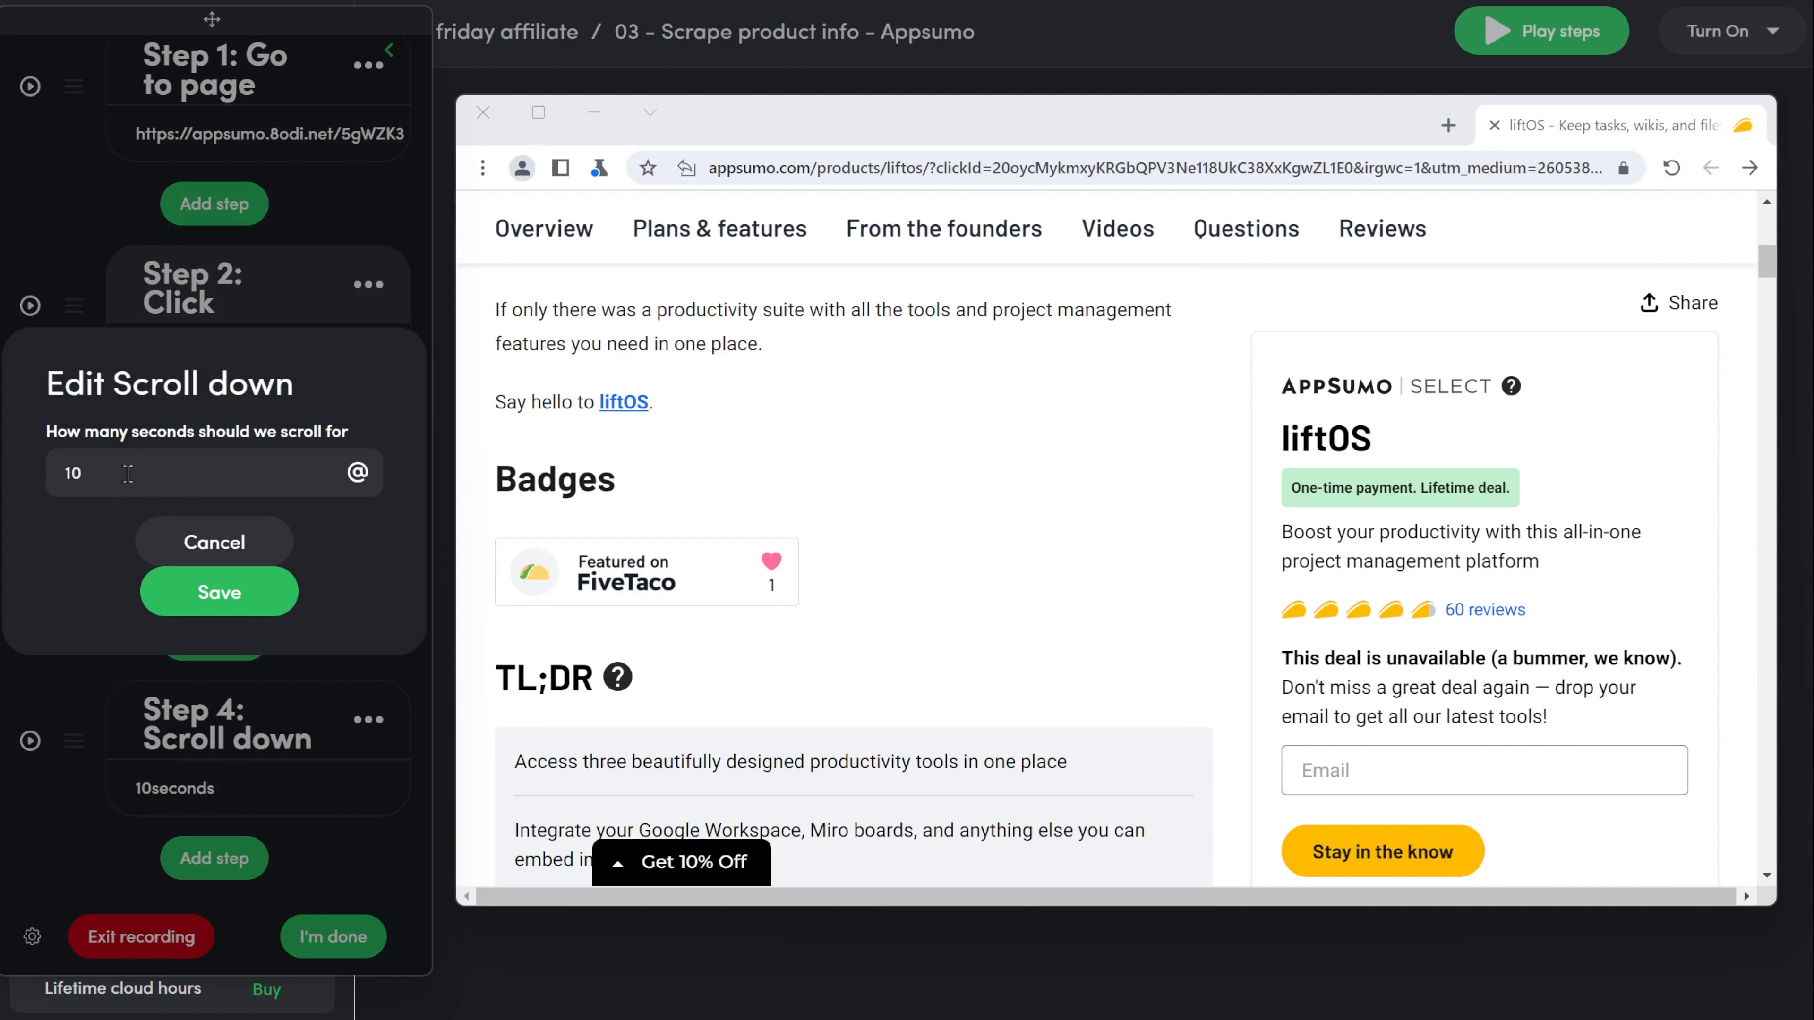
pyautogui.moveTo(134, 472); pyautogui.dragTo(6, 468)
pyautogui.write('3')
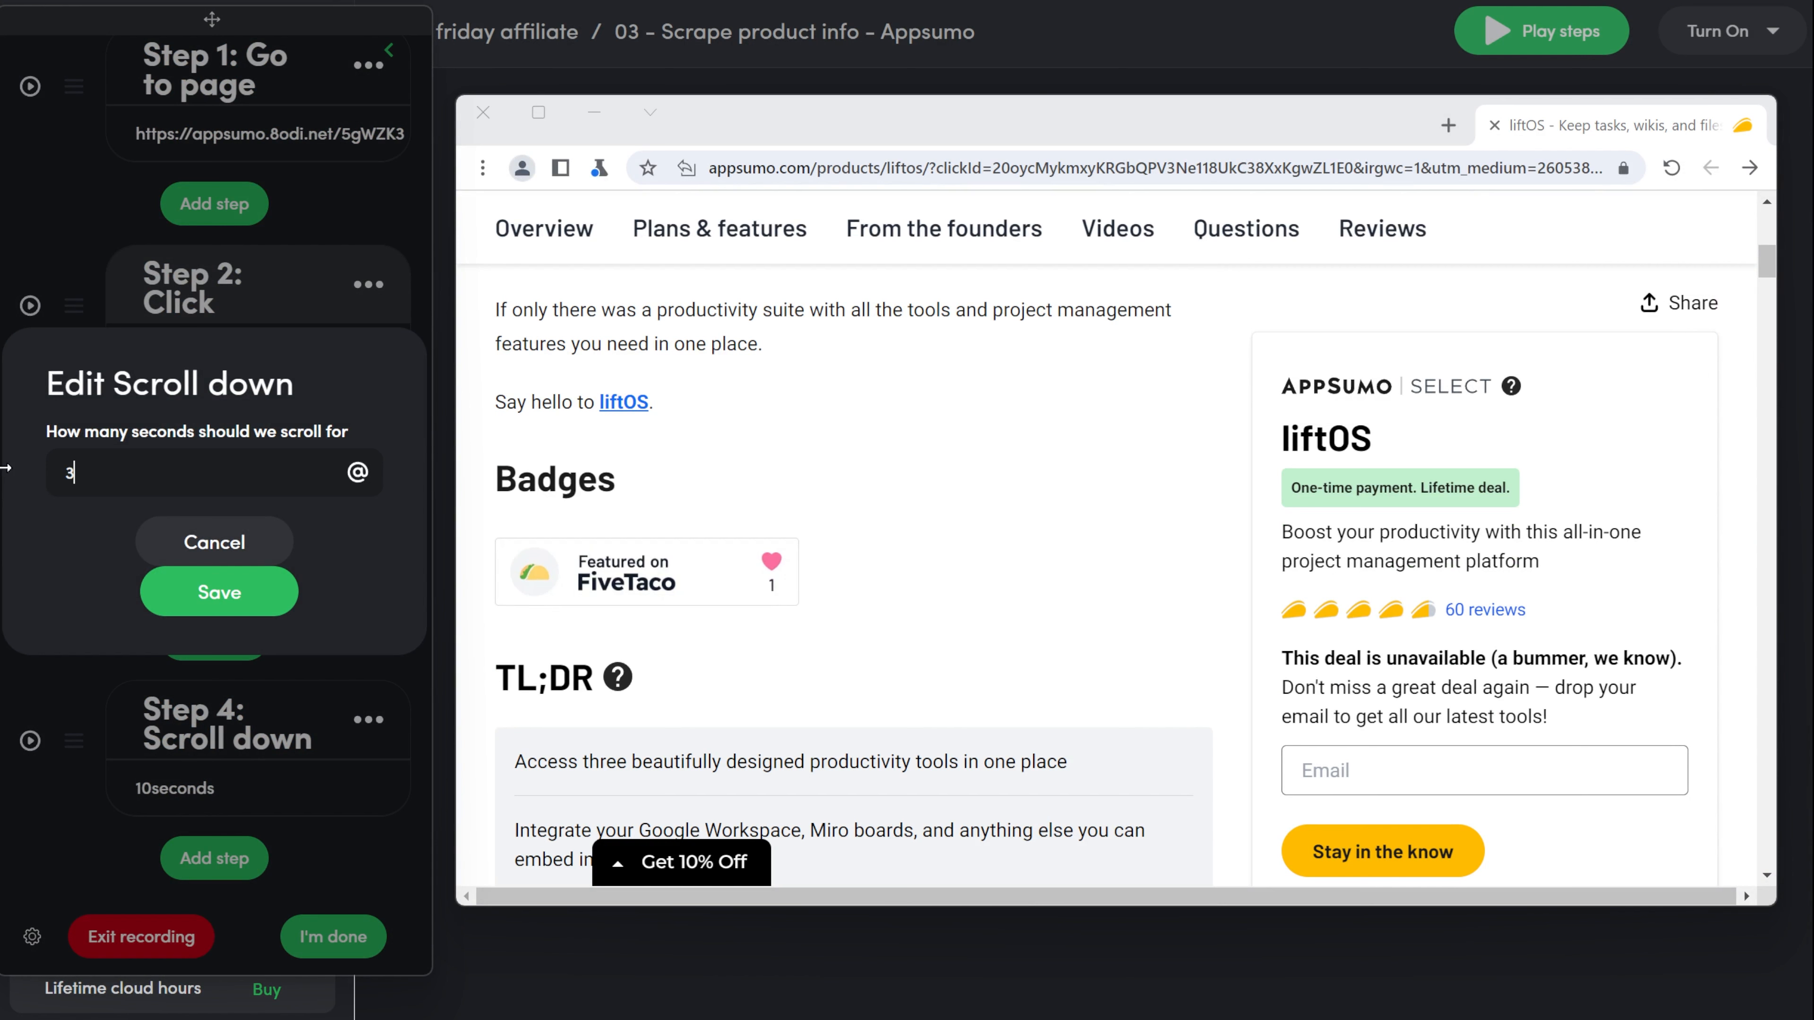
pyautogui.click(208, 615)
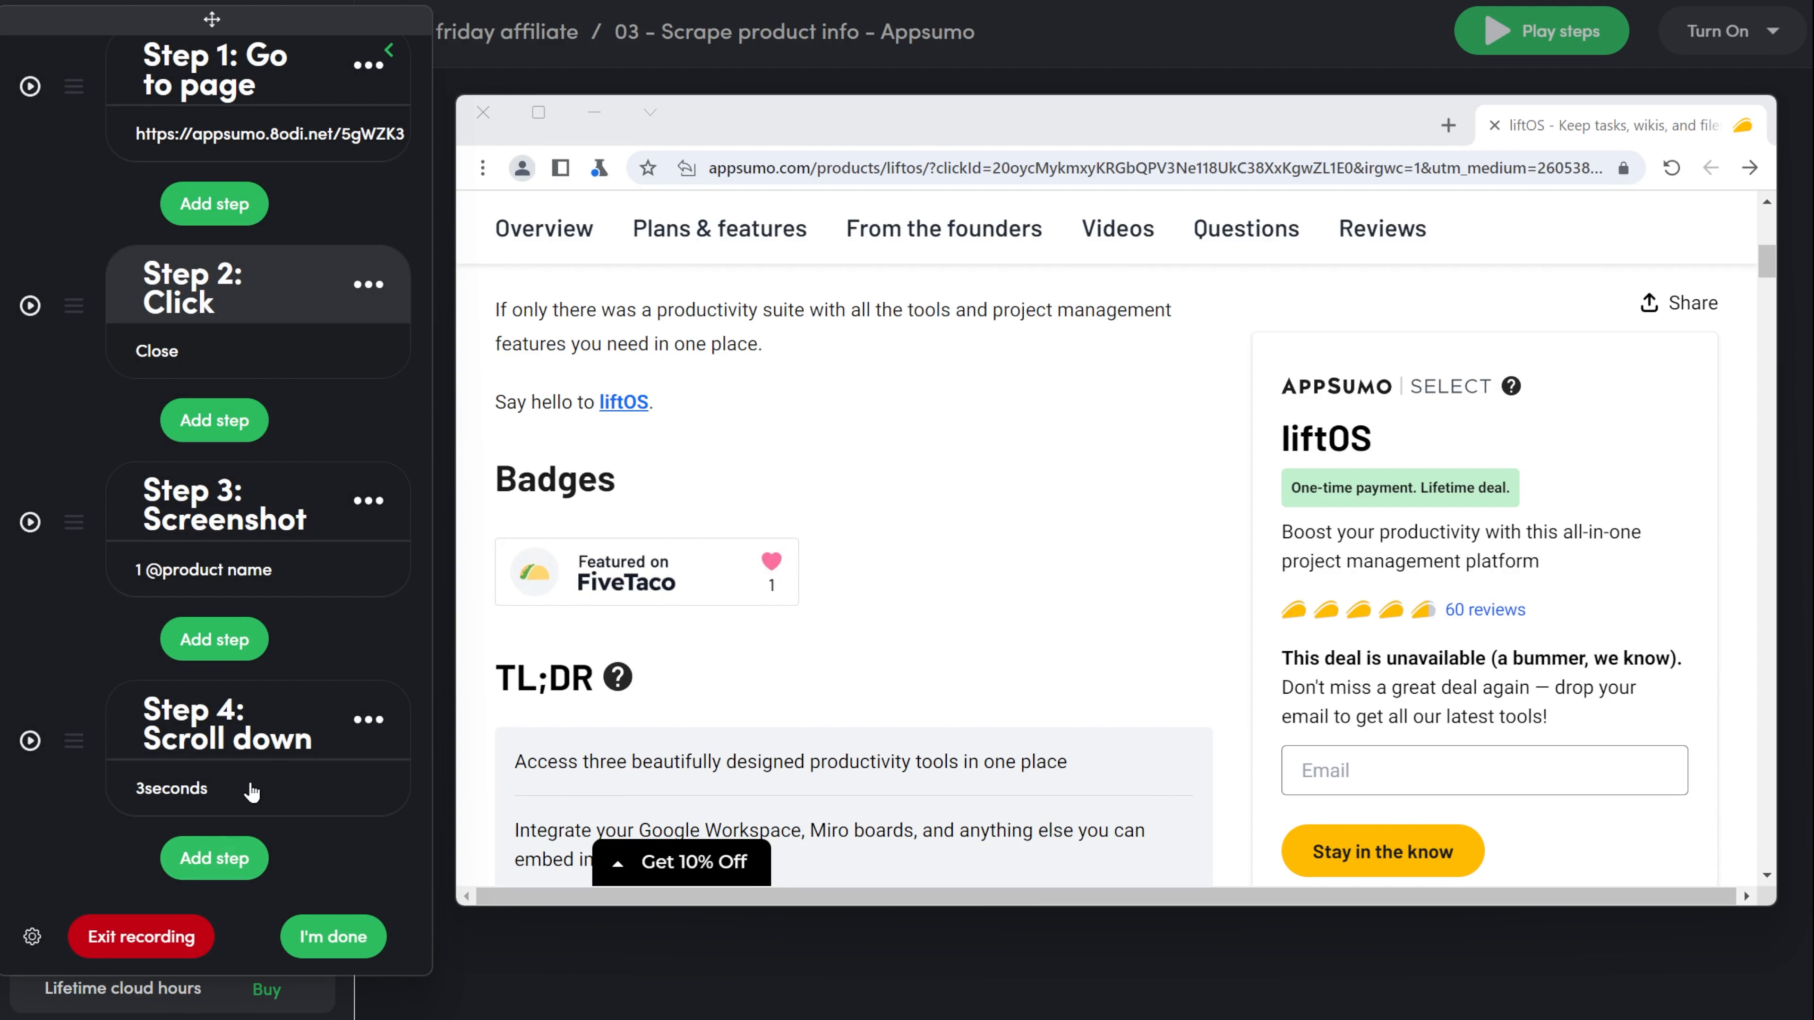
# Duplicate the Screenshot step and move the copy below the Scroll down step.
pyautogui.click(368, 500)
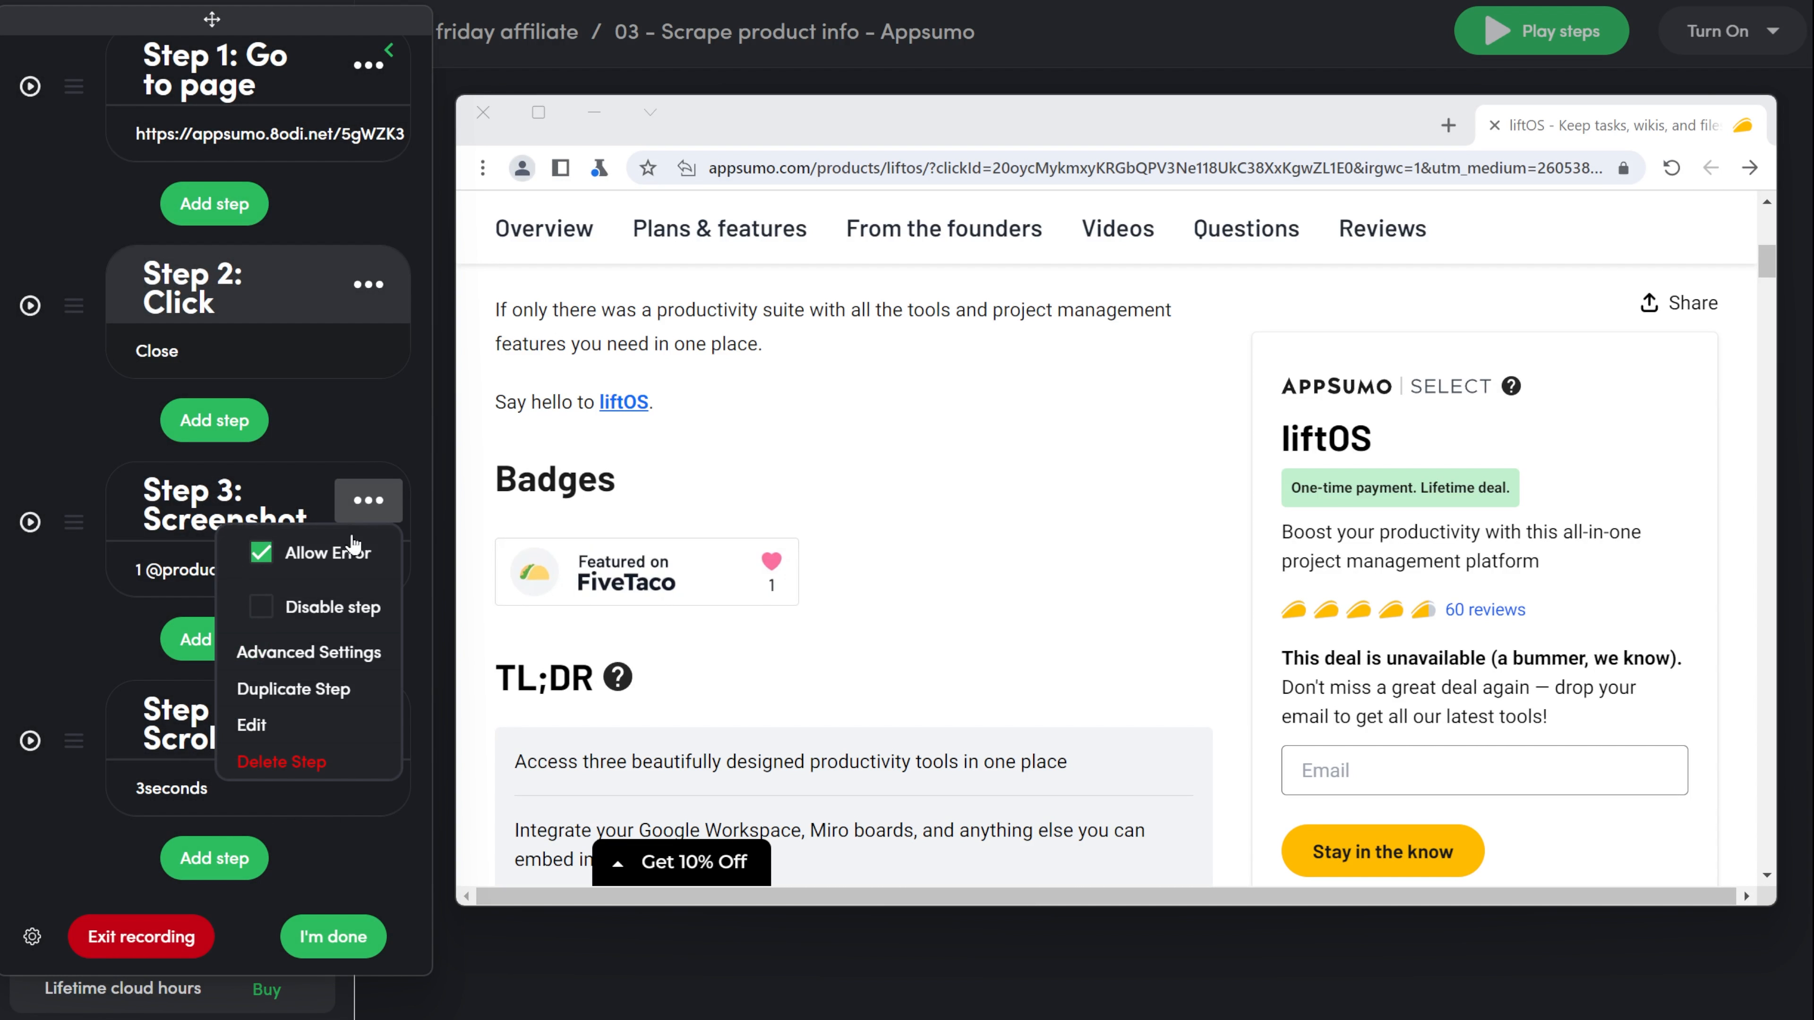
pyautogui.click(311, 686)
pyautogui.scroll(-3, 179, 593)
pyautogui.moveTo(80, 729); pyautogui.dragTo(78, 519)
pyautogui.click(207, 795)
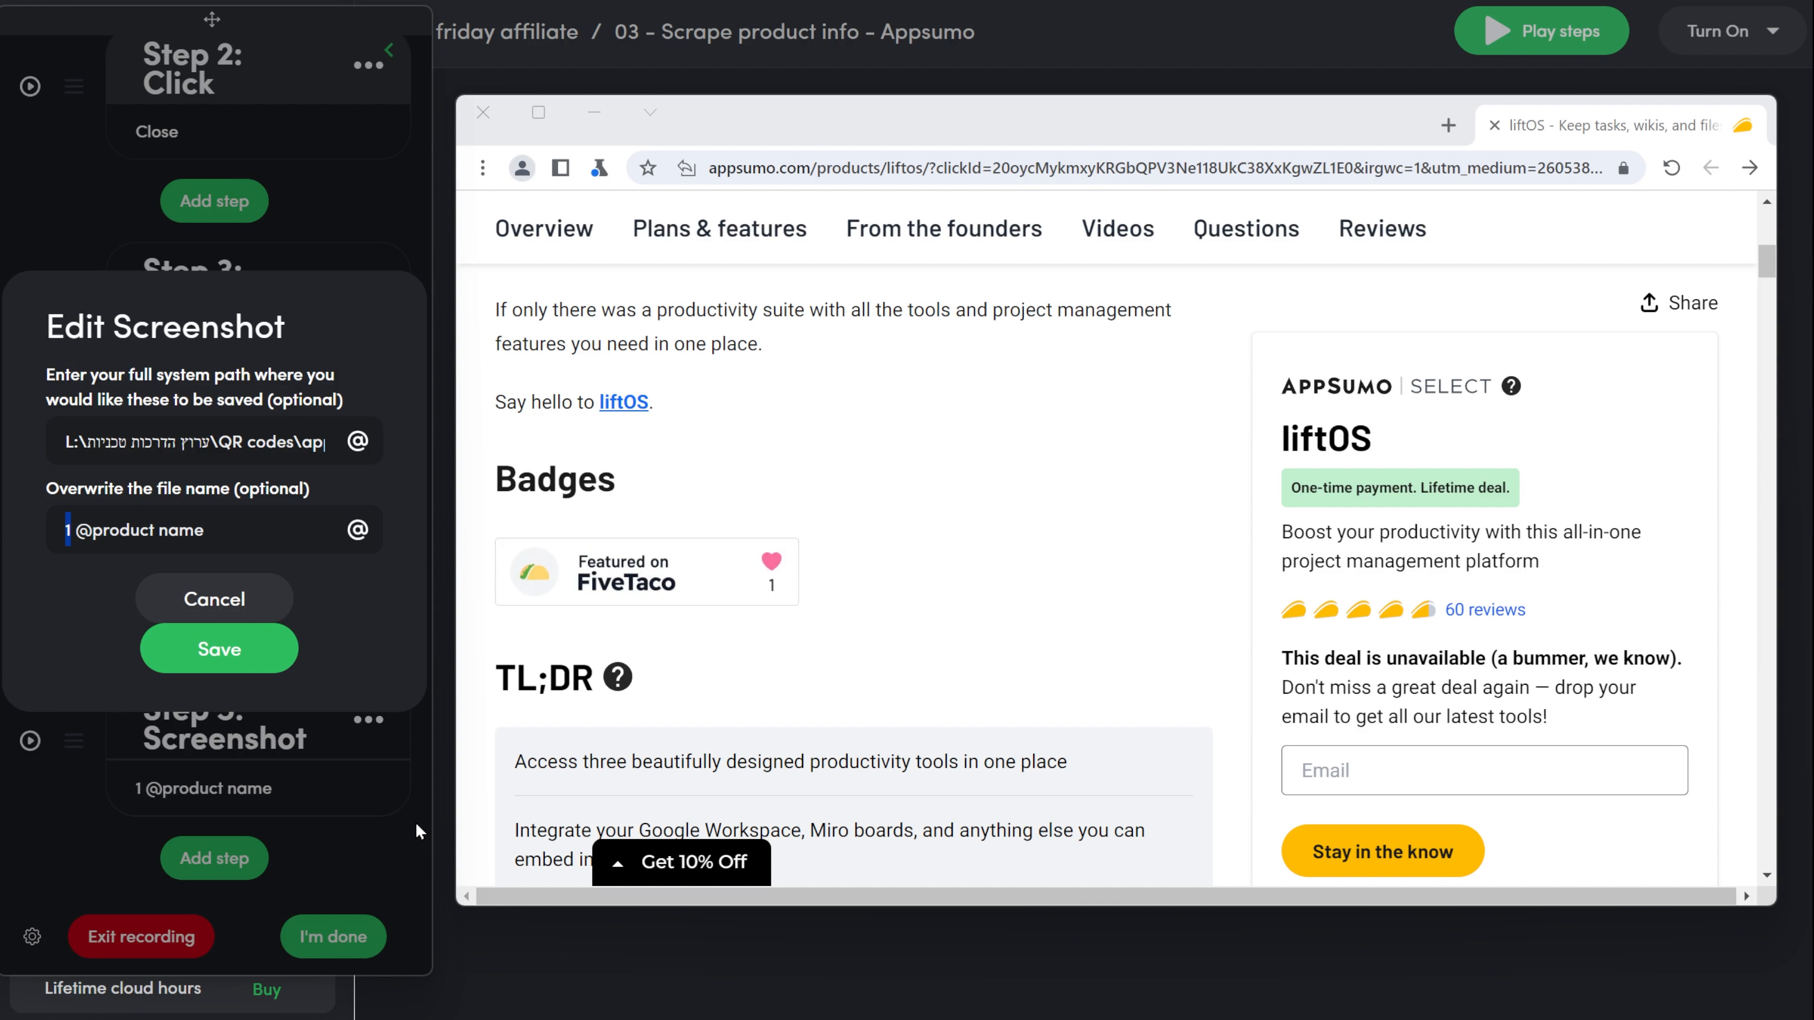
pyautogui.write('2')
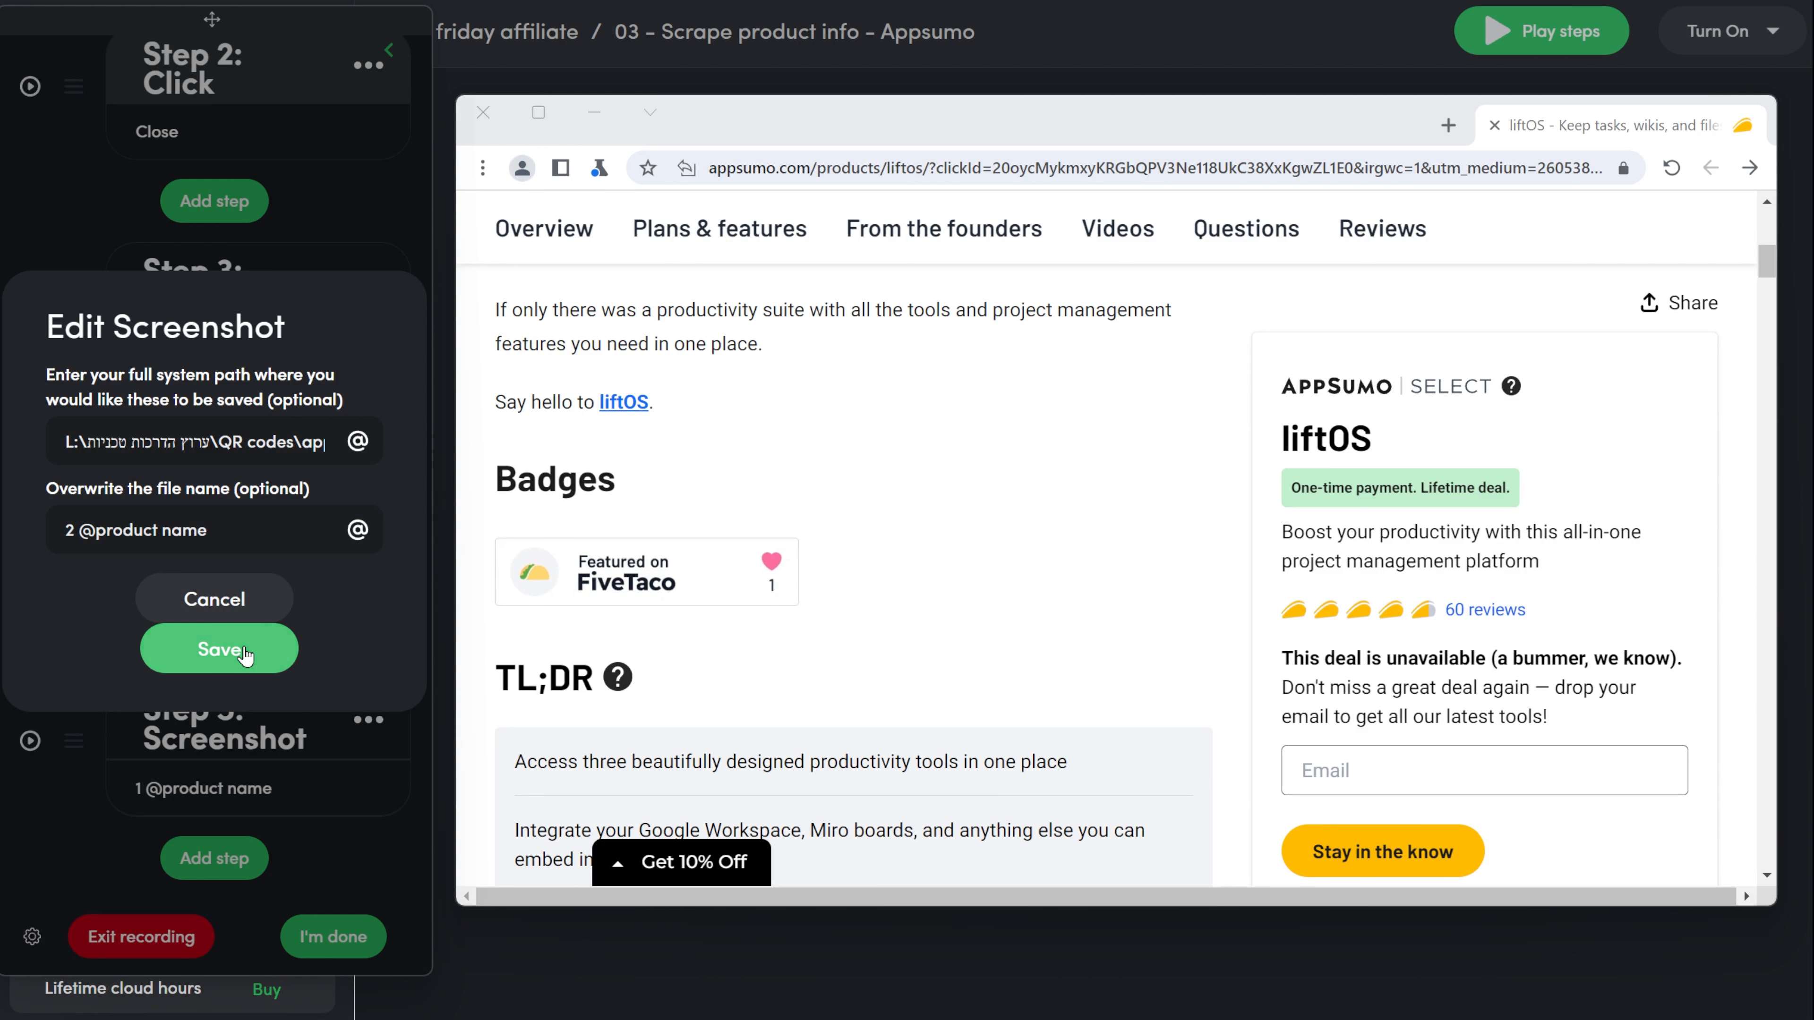
pyautogui.click(259, 652)
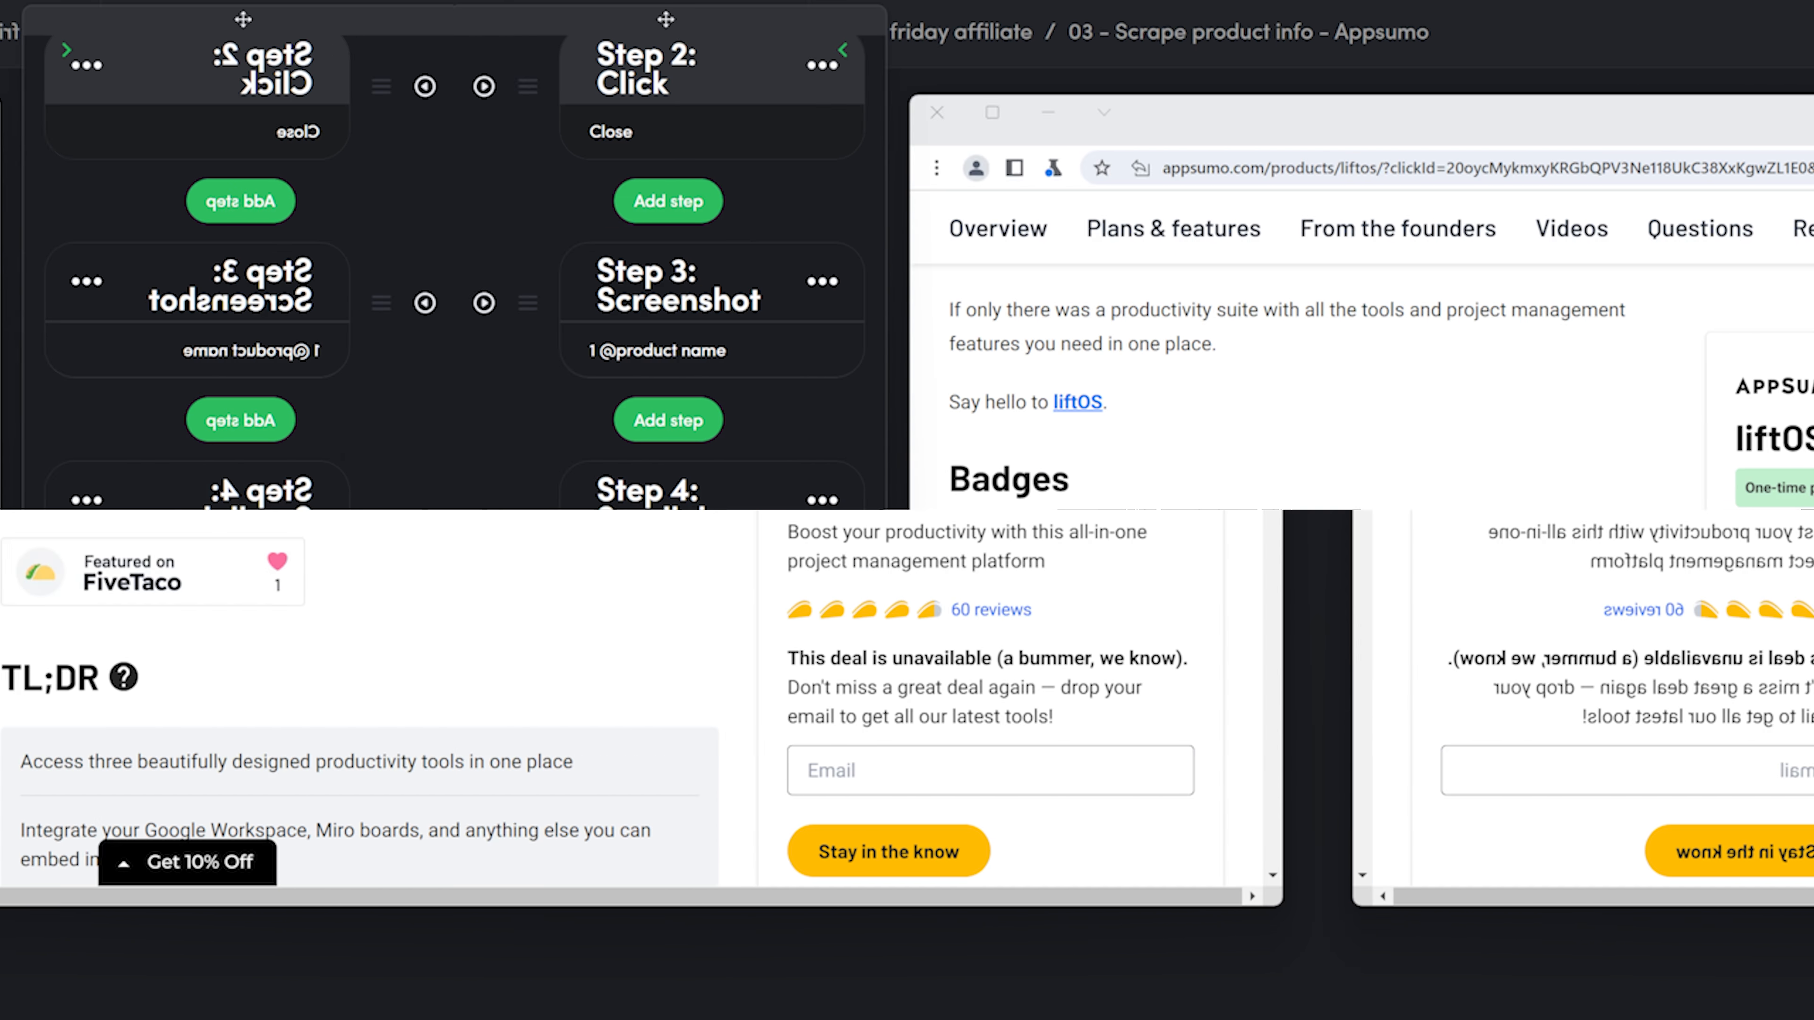
# Add a Scrape single step that captures the text of the whole product page and confirm it.
pyautogui.click(211, 858)
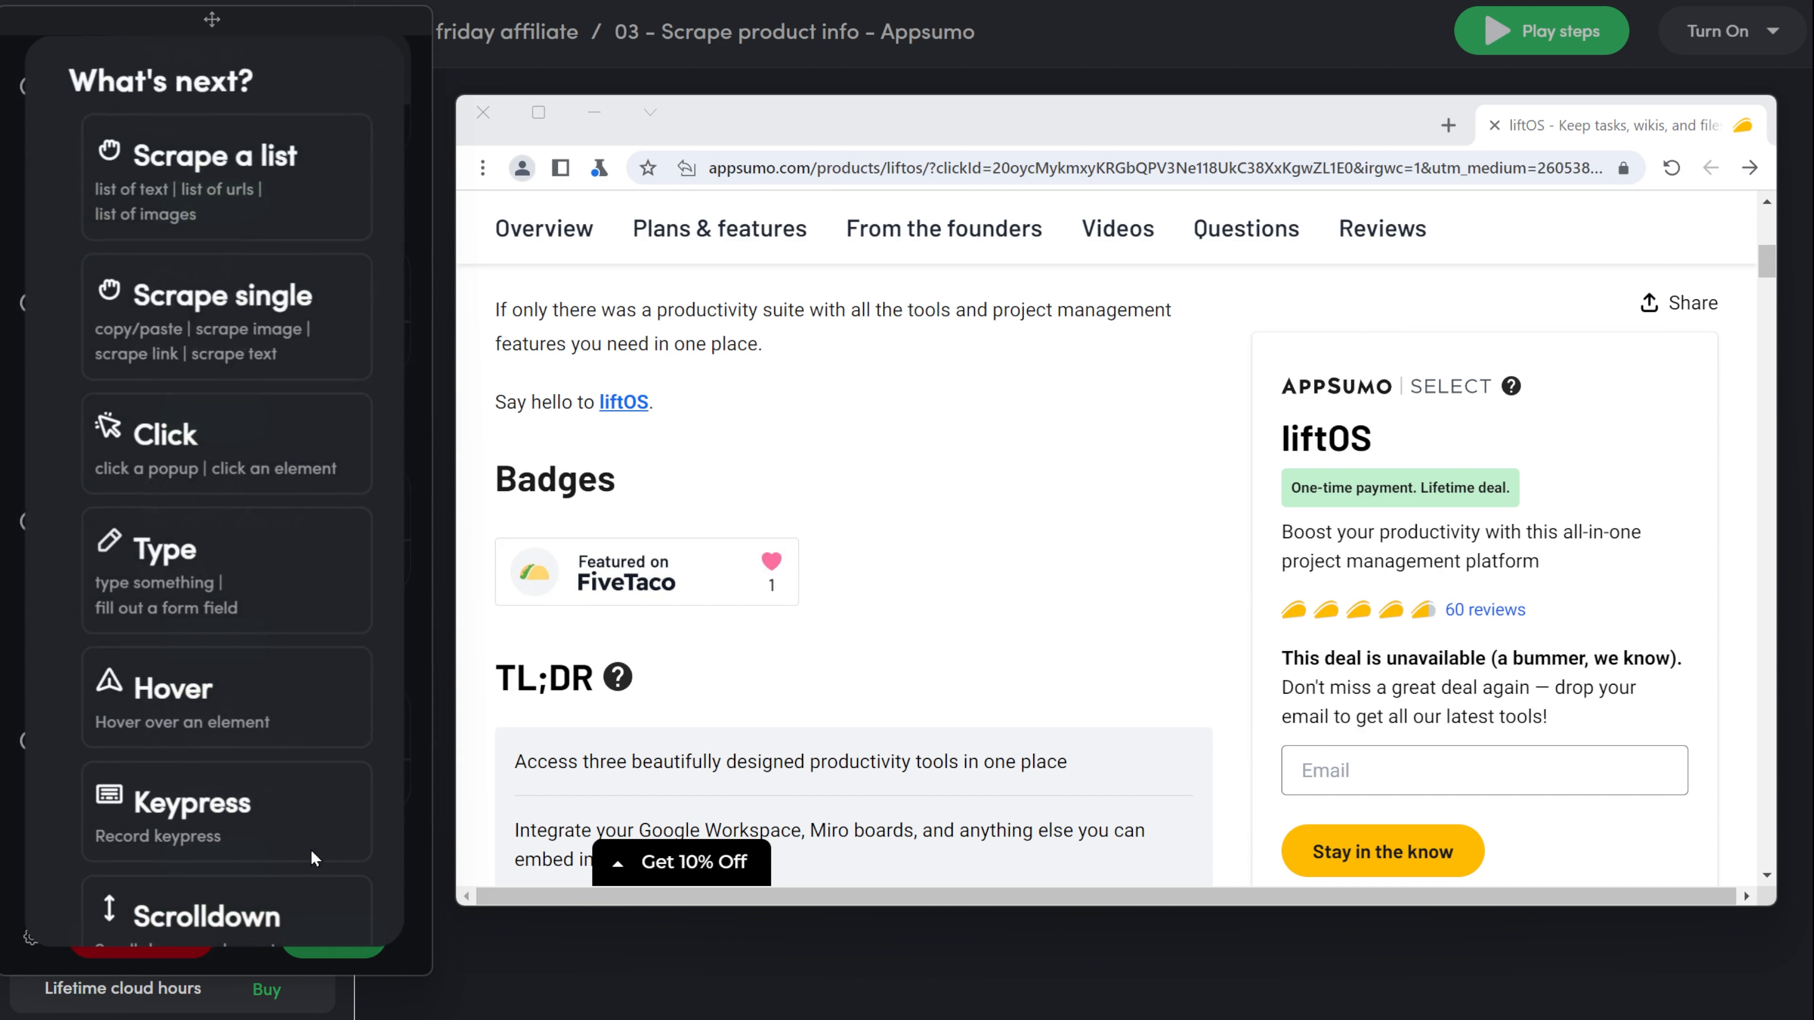
pyautogui.click(189, 336)
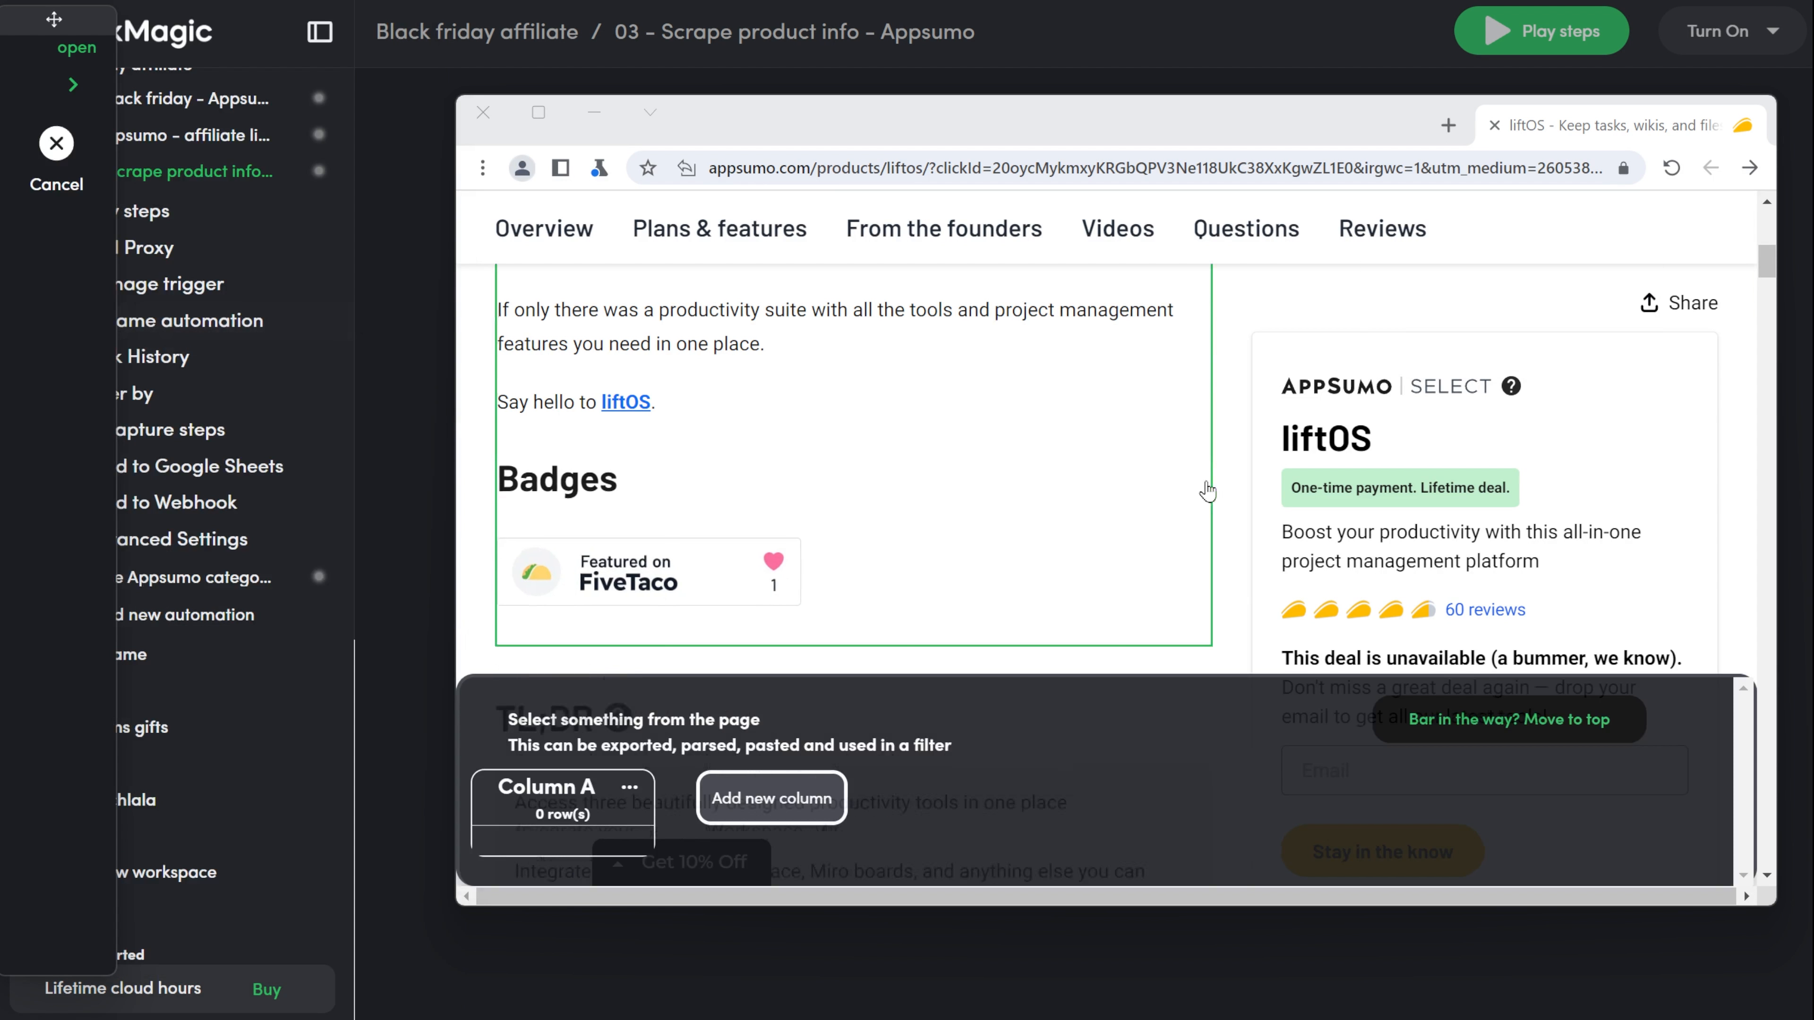
pyautogui.click(1746, 578)
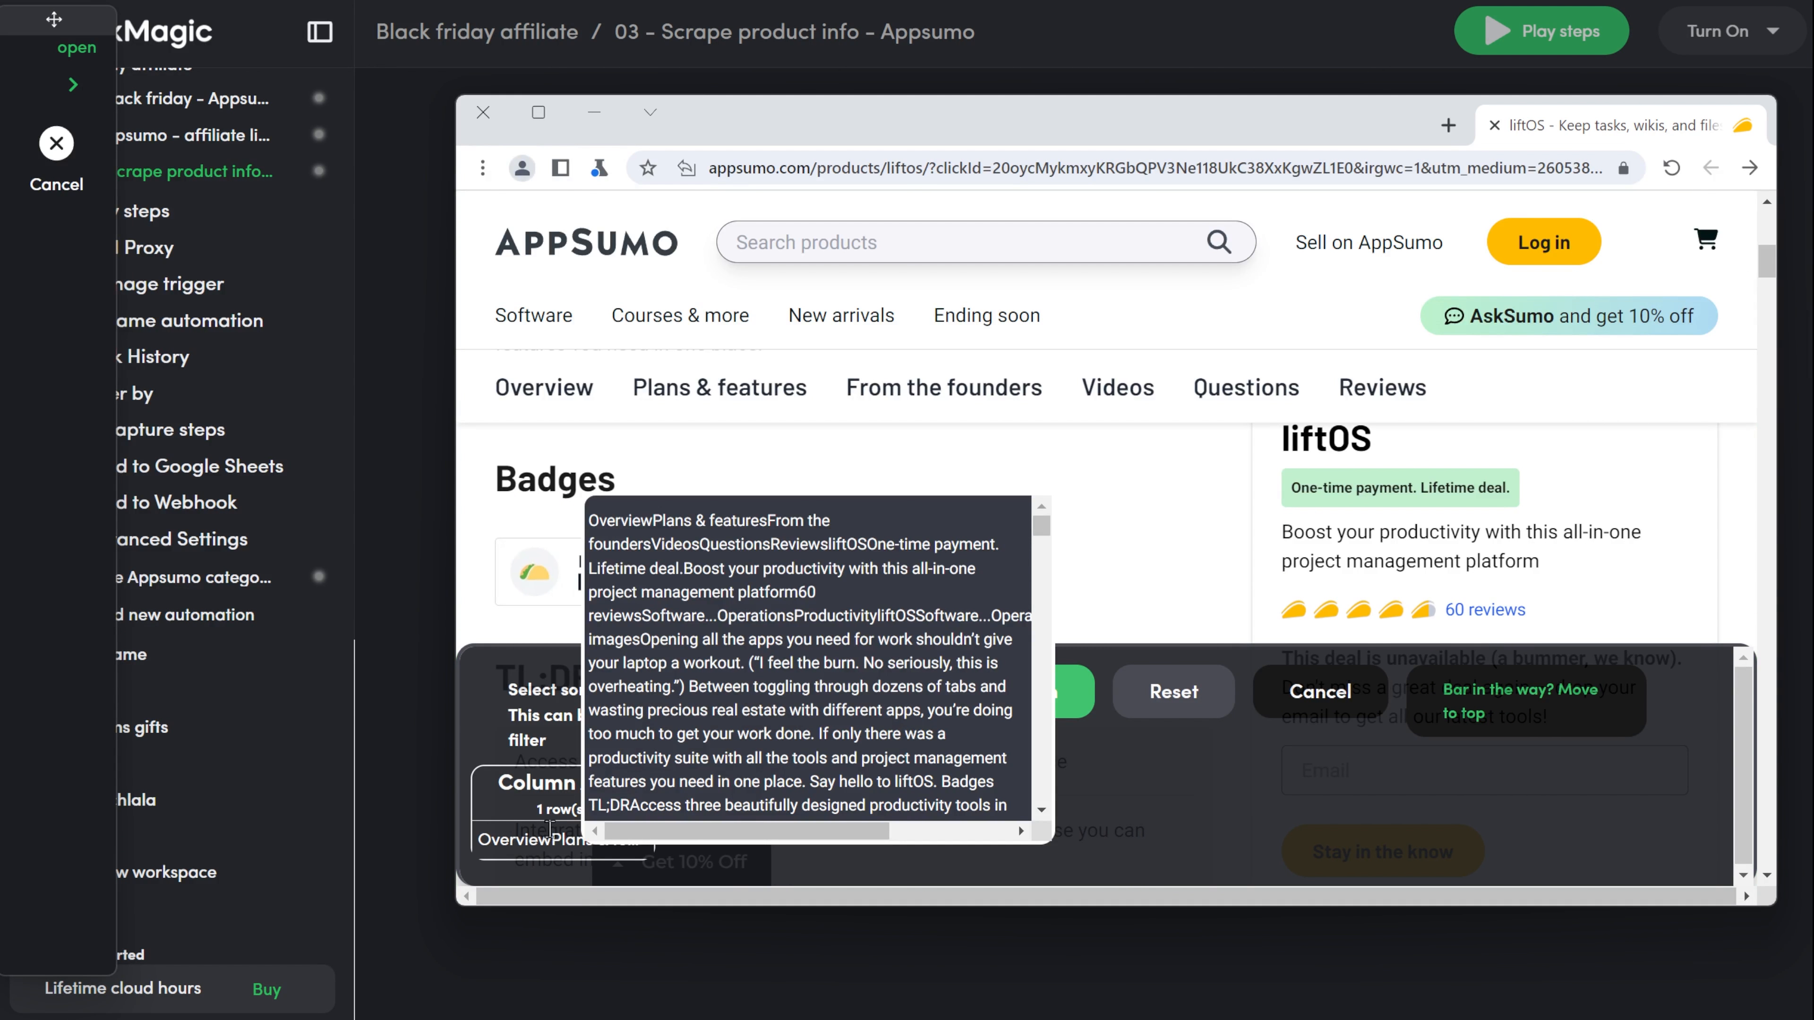
pyautogui.click(1003, 697)
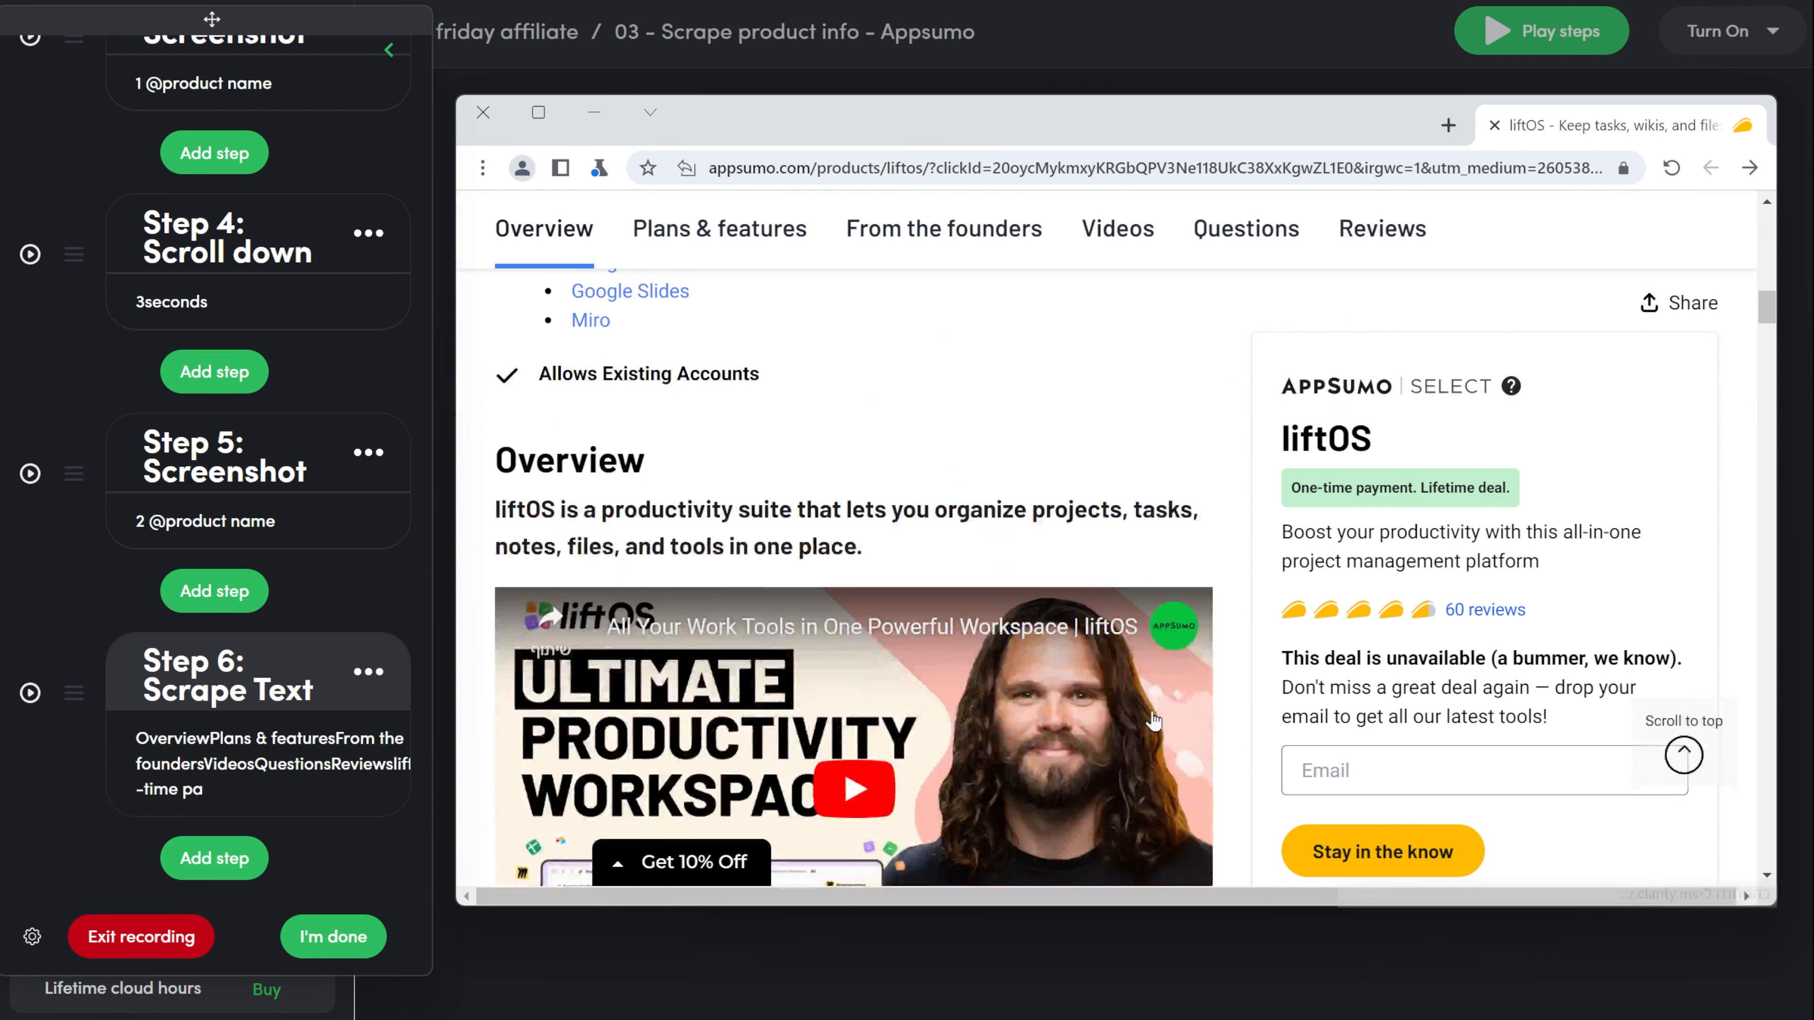
# Add a Scrape single step for the short product tagline in the liftOS deal card and confirm it.
pyautogui.click(211, 873)
pyautogui.click(268, 381)
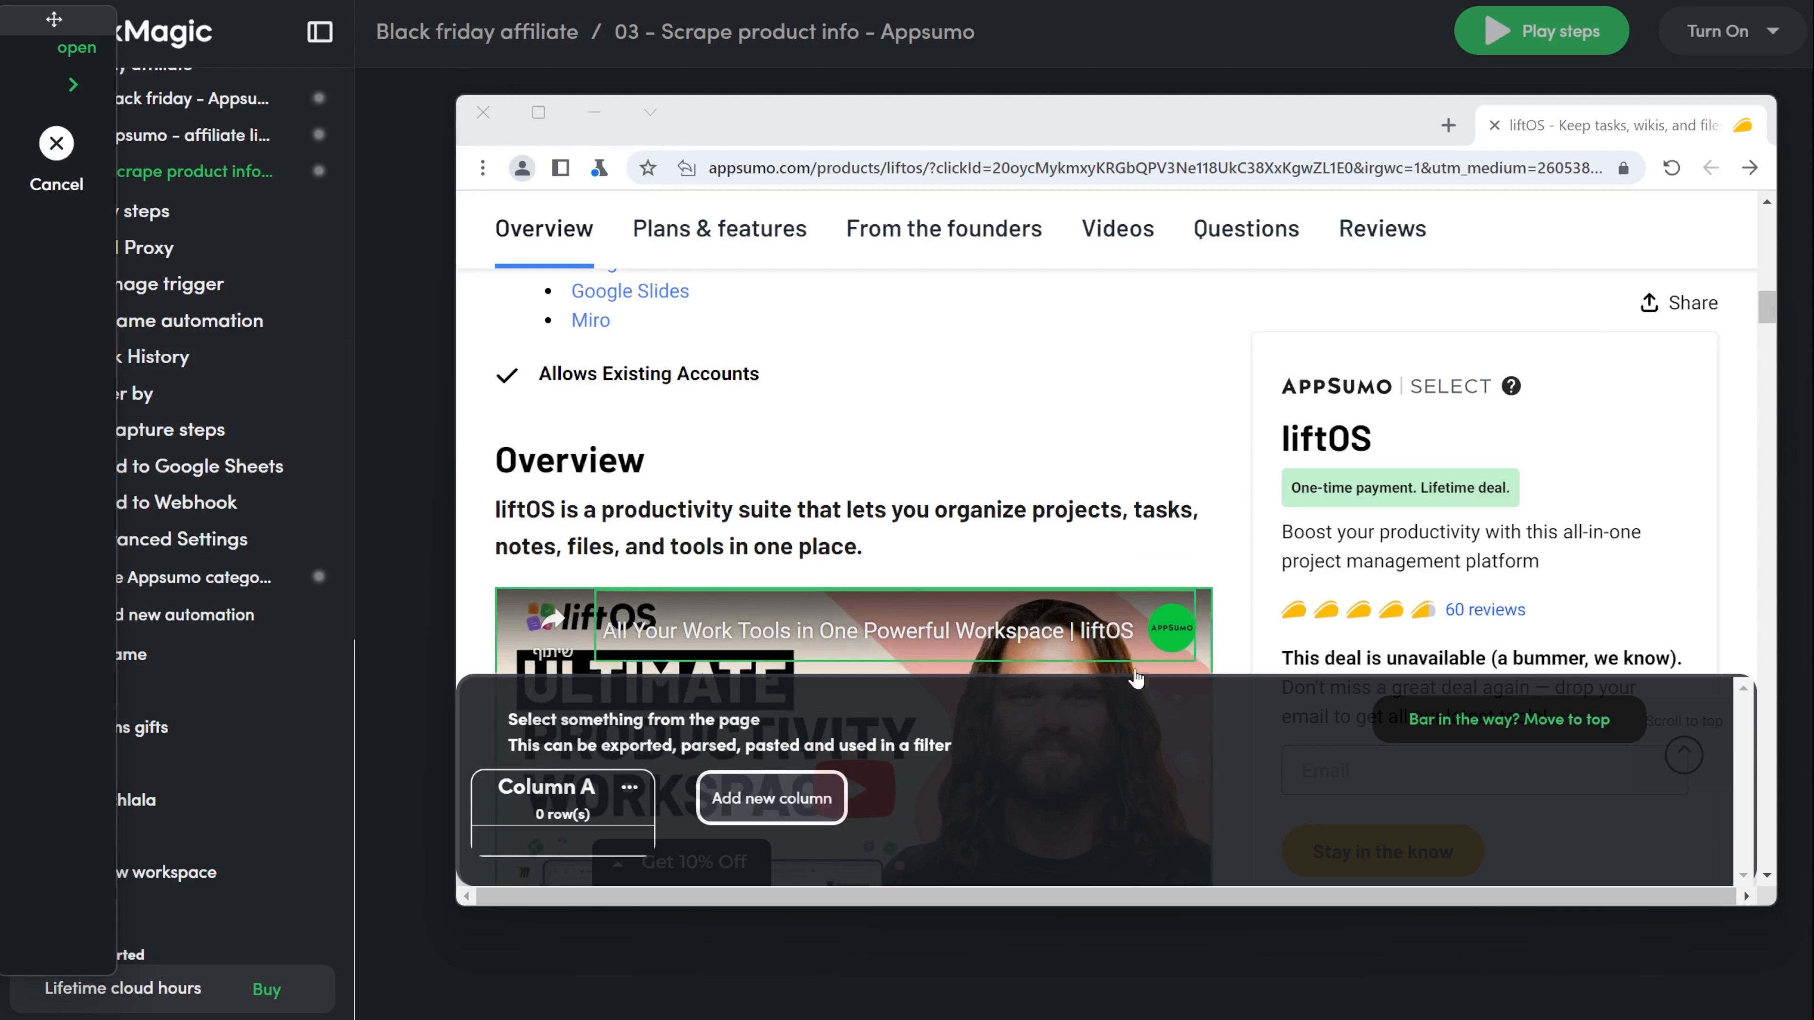
pyautogui.scroll(-3, 1499, 543)
pyautogui.click(1500, 543)
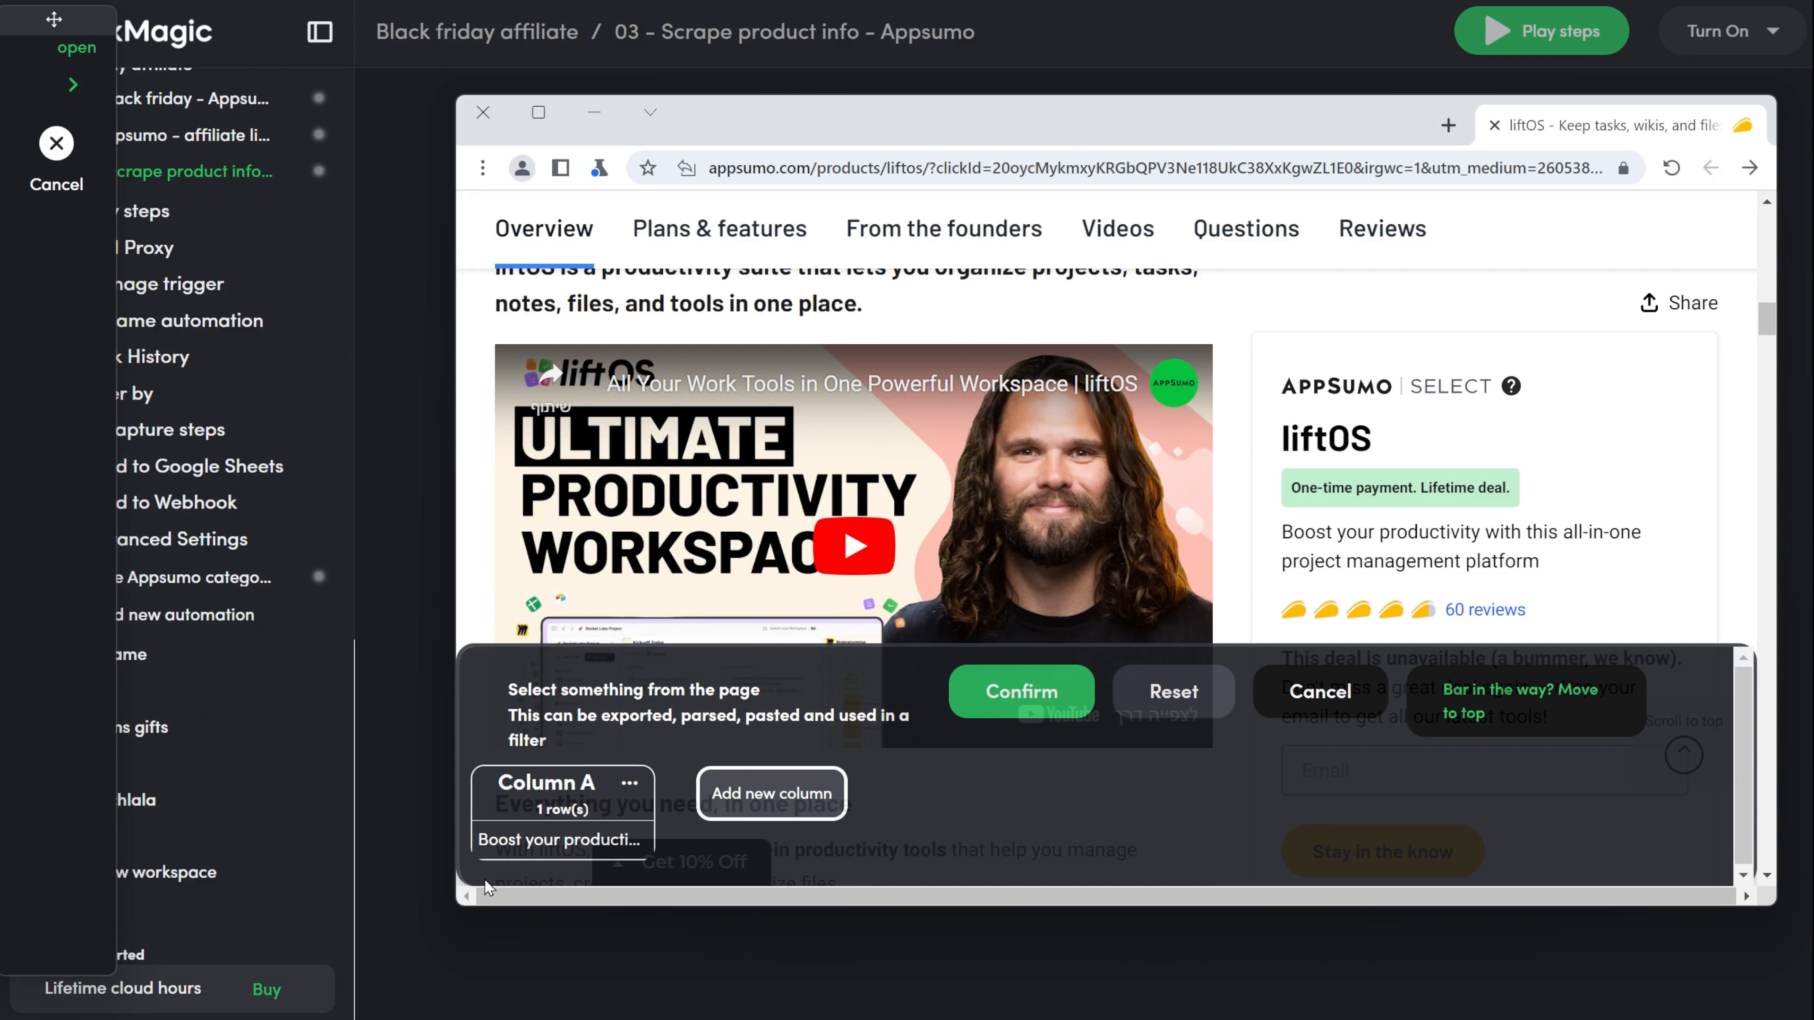
pyautogui.click(1010, 686)
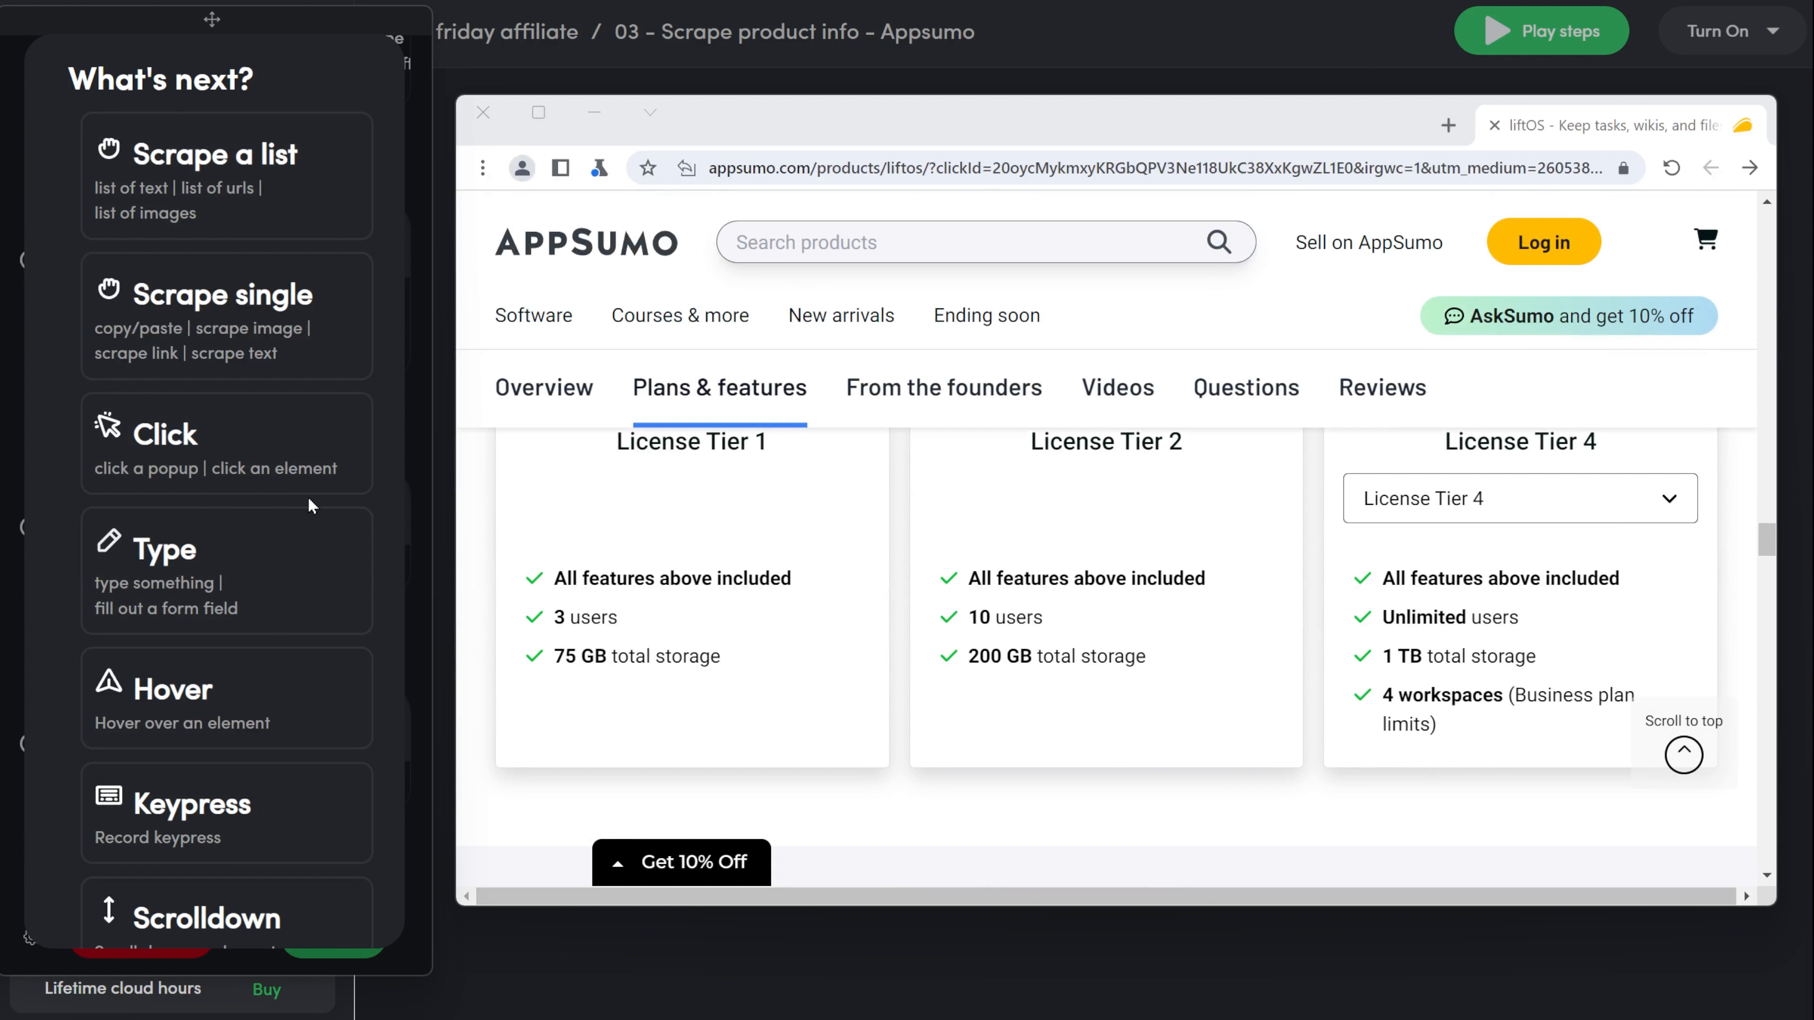
# Add a Scrape a list step using the License Tier 1 and License Tier 2 cards as list items, check the collected rows, and confirm it.
pyautogui.scroll(1, 1112, 709)
pyautogui.scroll(1, 1113, 709)
pyautogui.scroll(-1, 1112, 694)
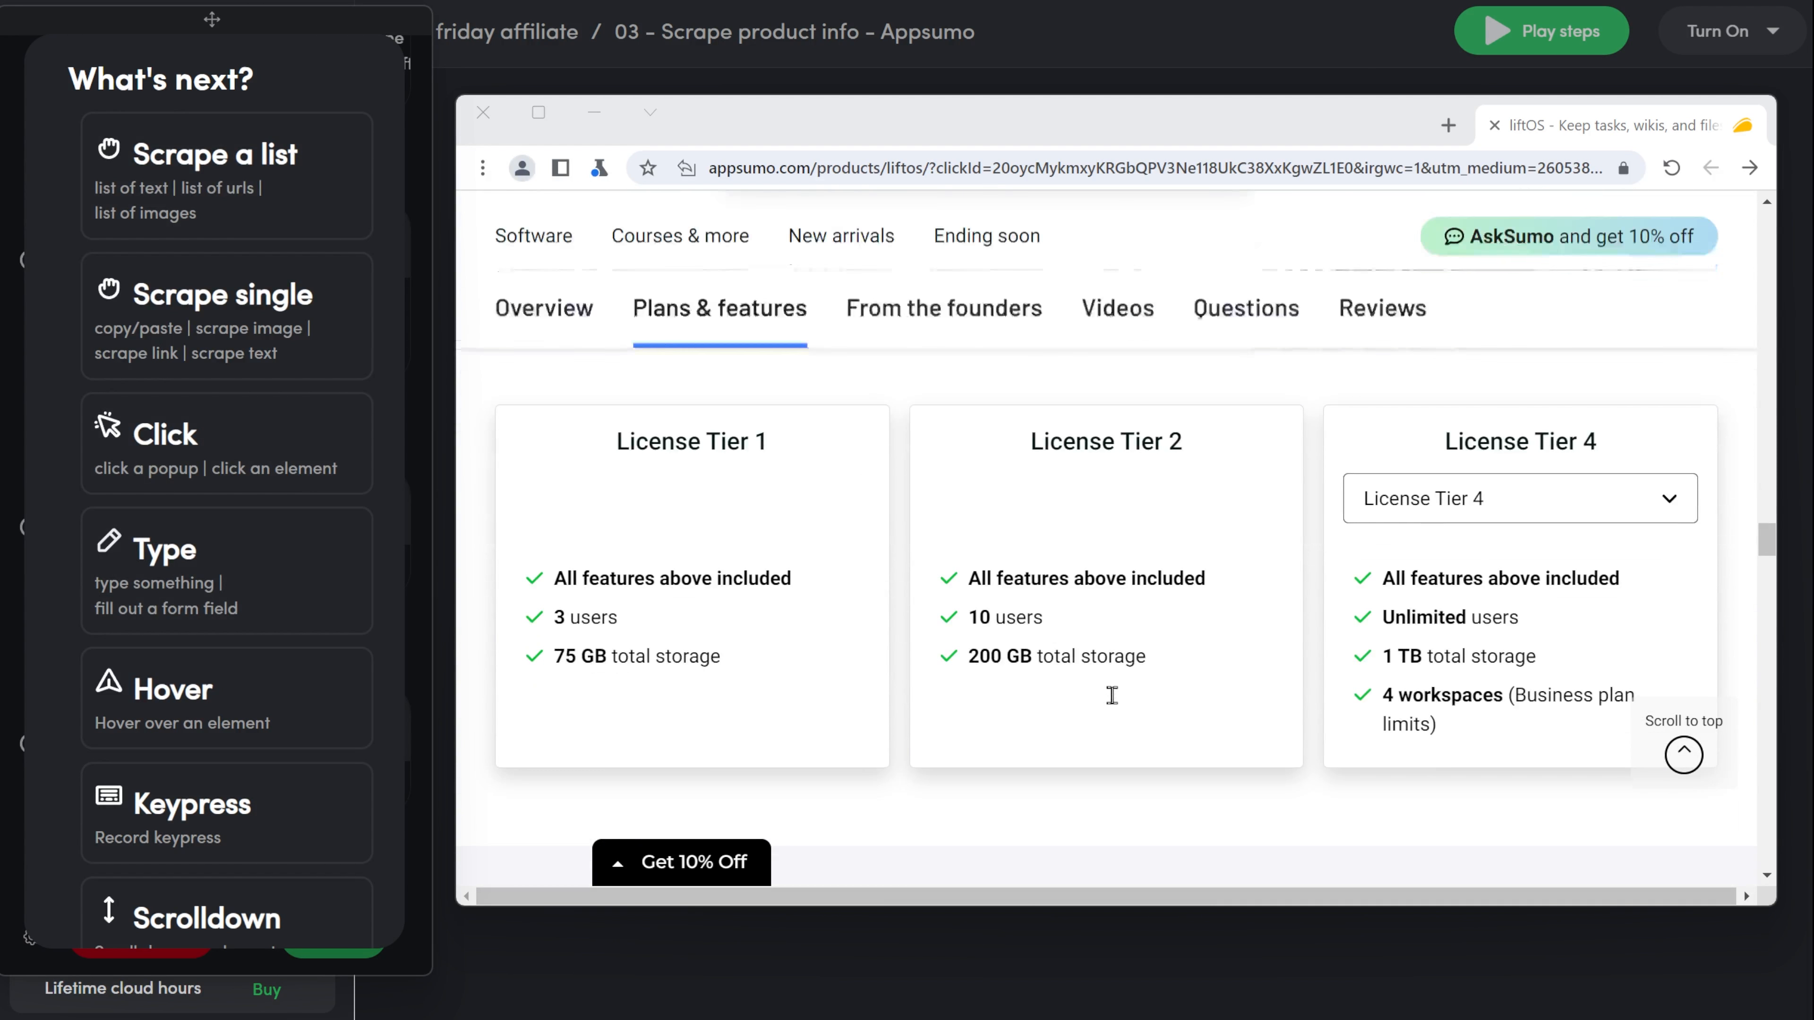
pyautogui.click(274, 203)
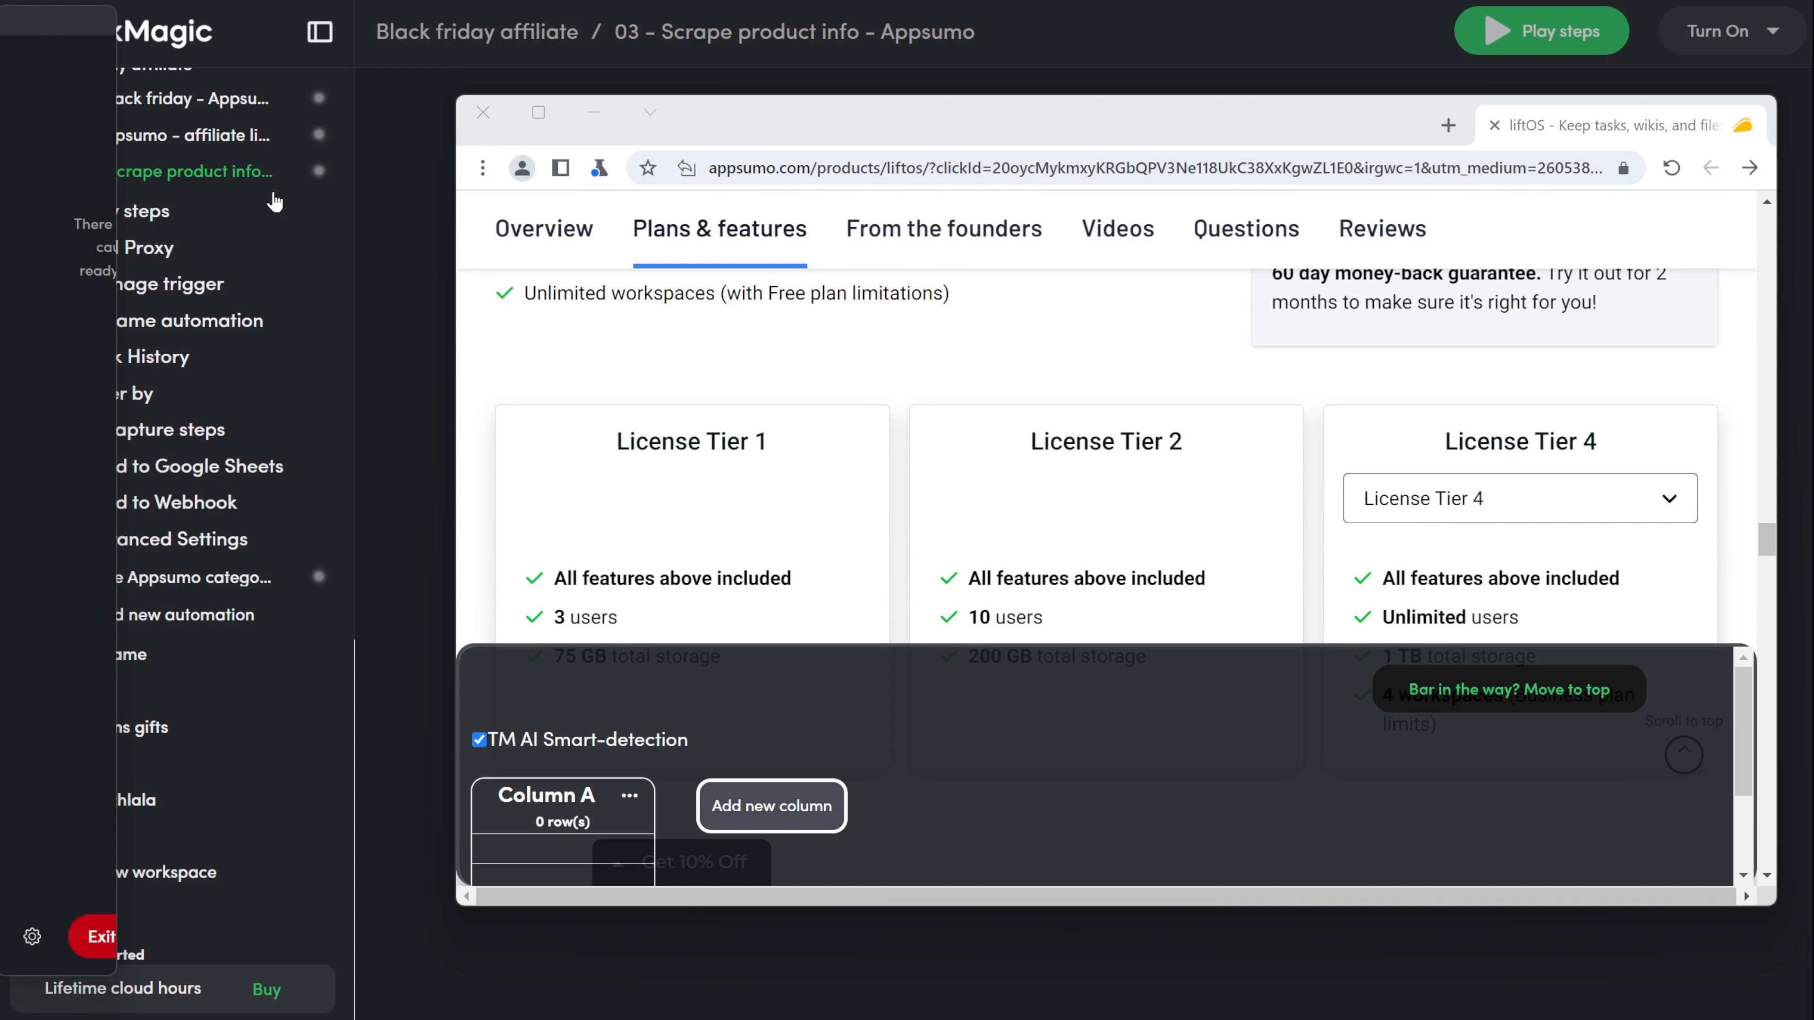
pyautogui.click(879, 428)
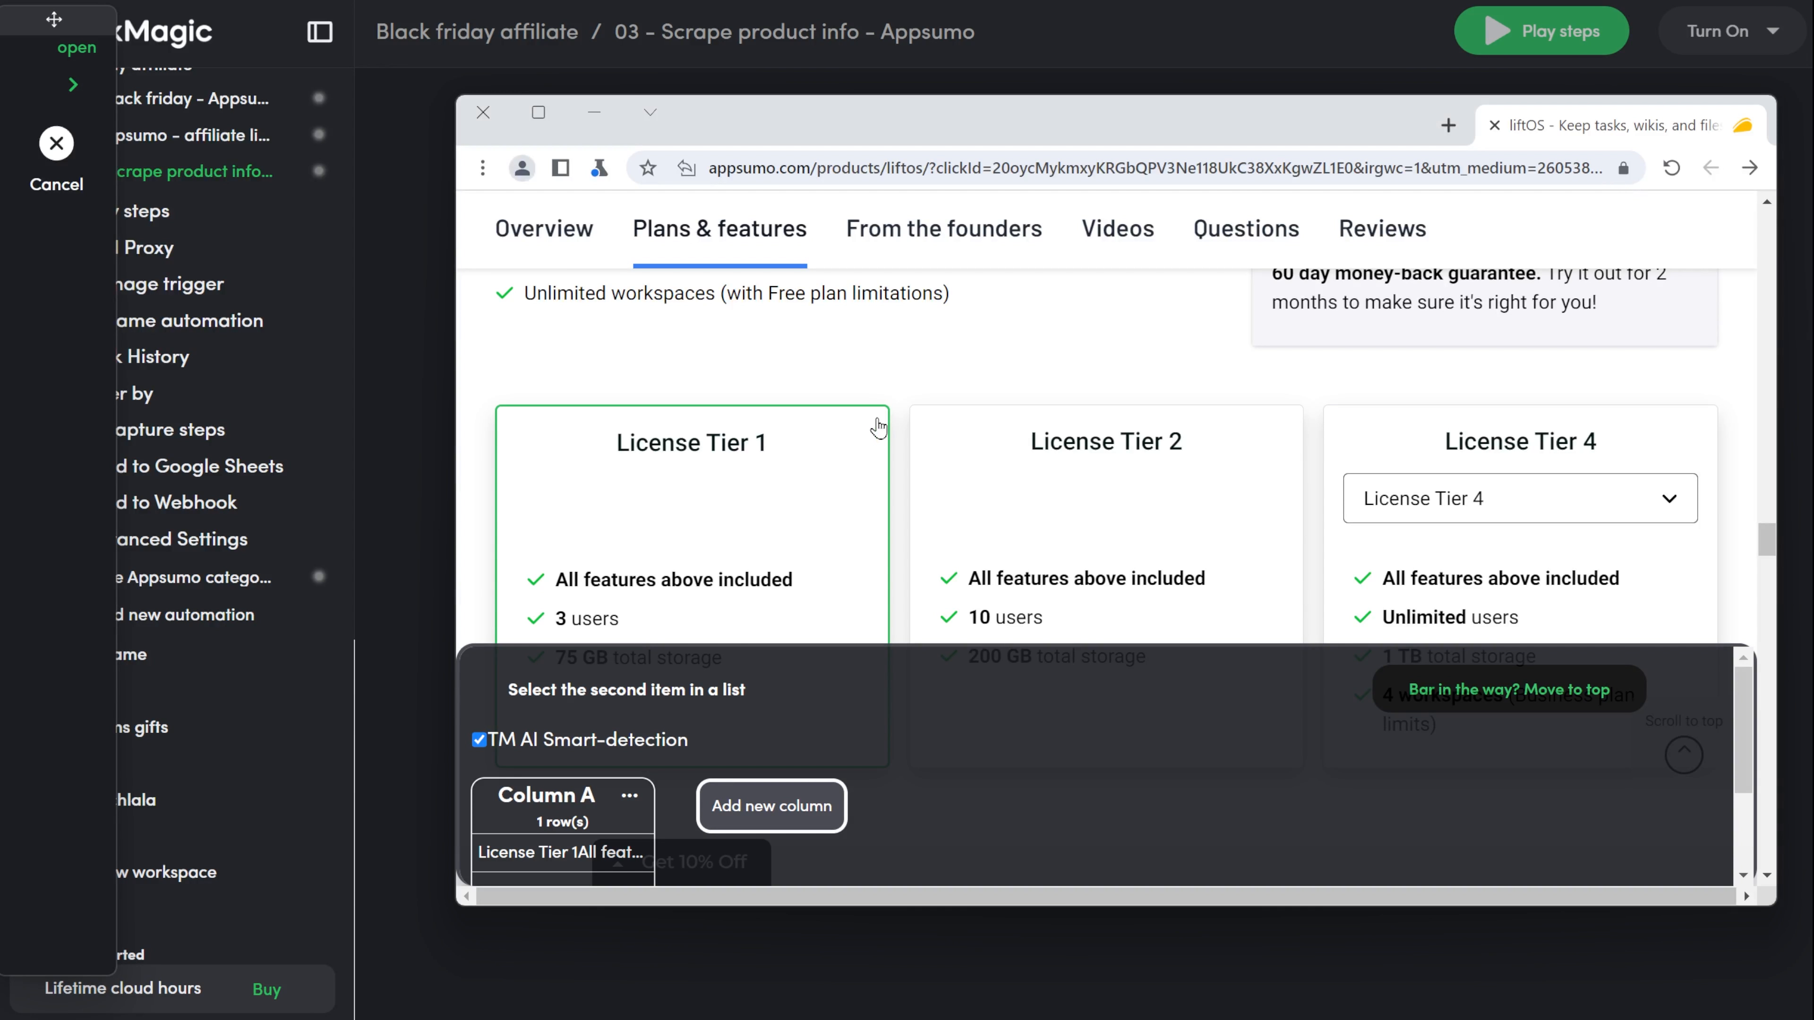
pyautogui.click(919, 433)
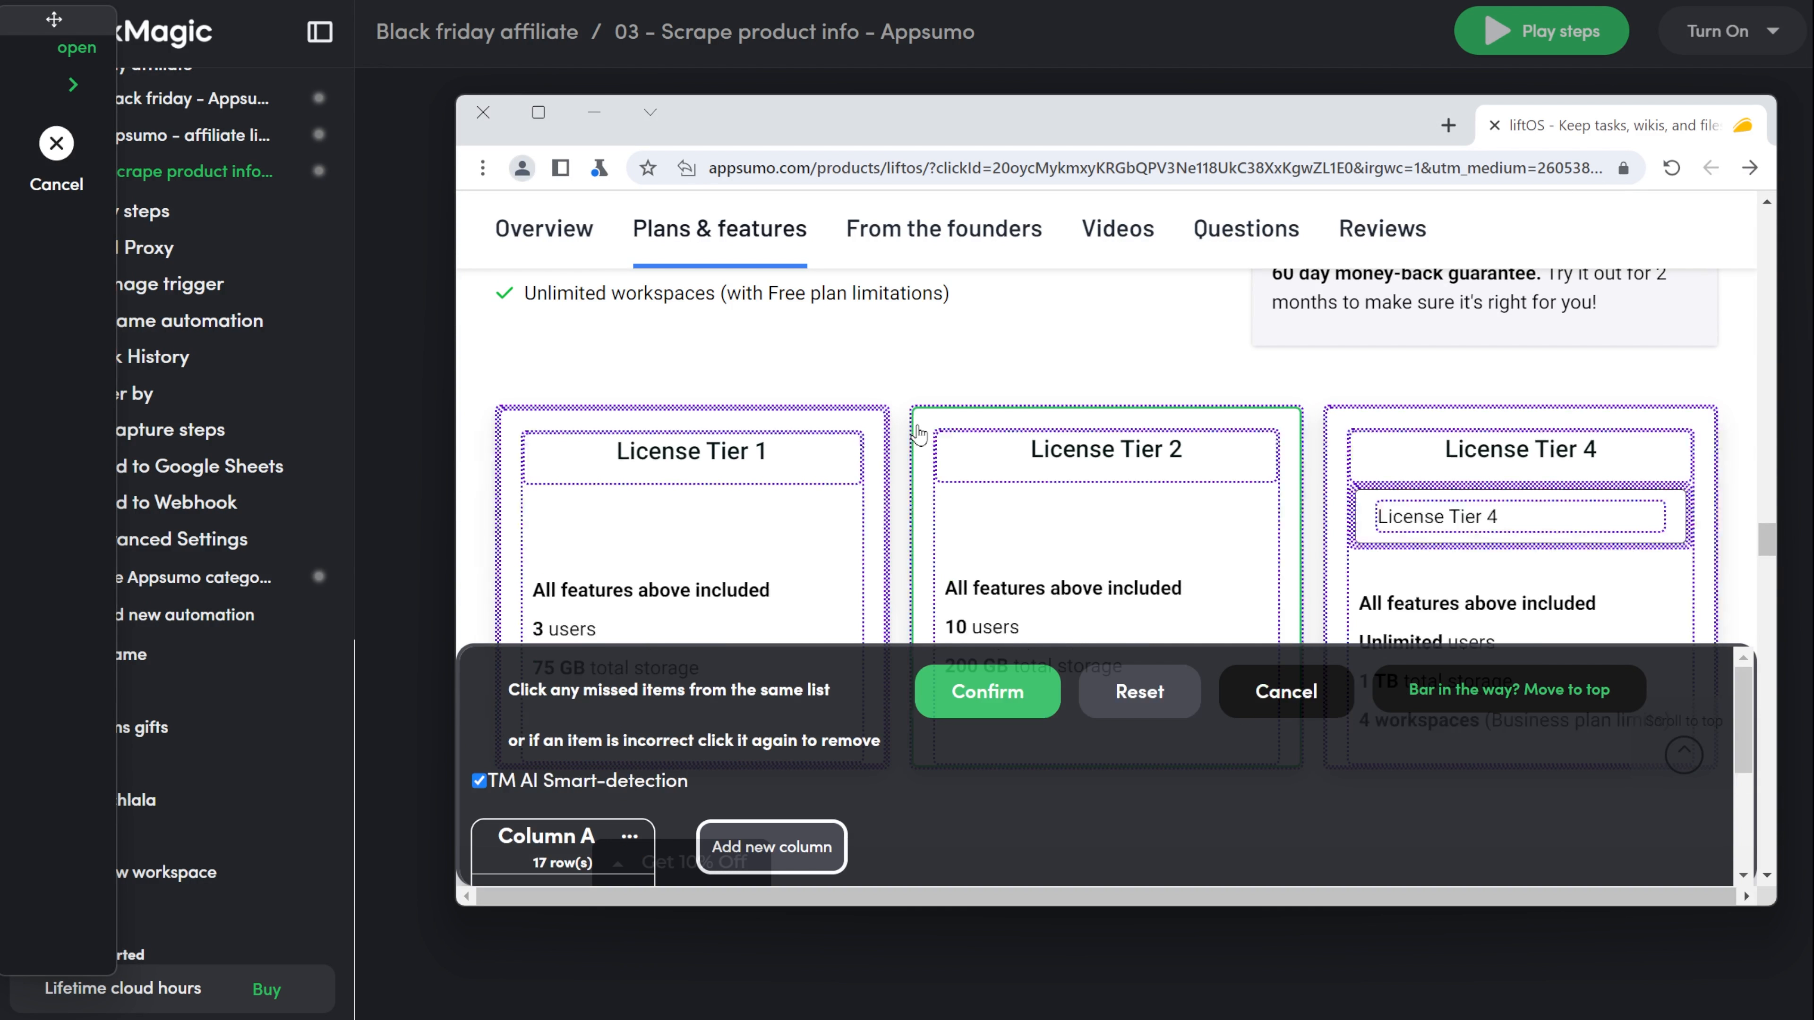
pyautogui.scroll(-3, 593, 786)
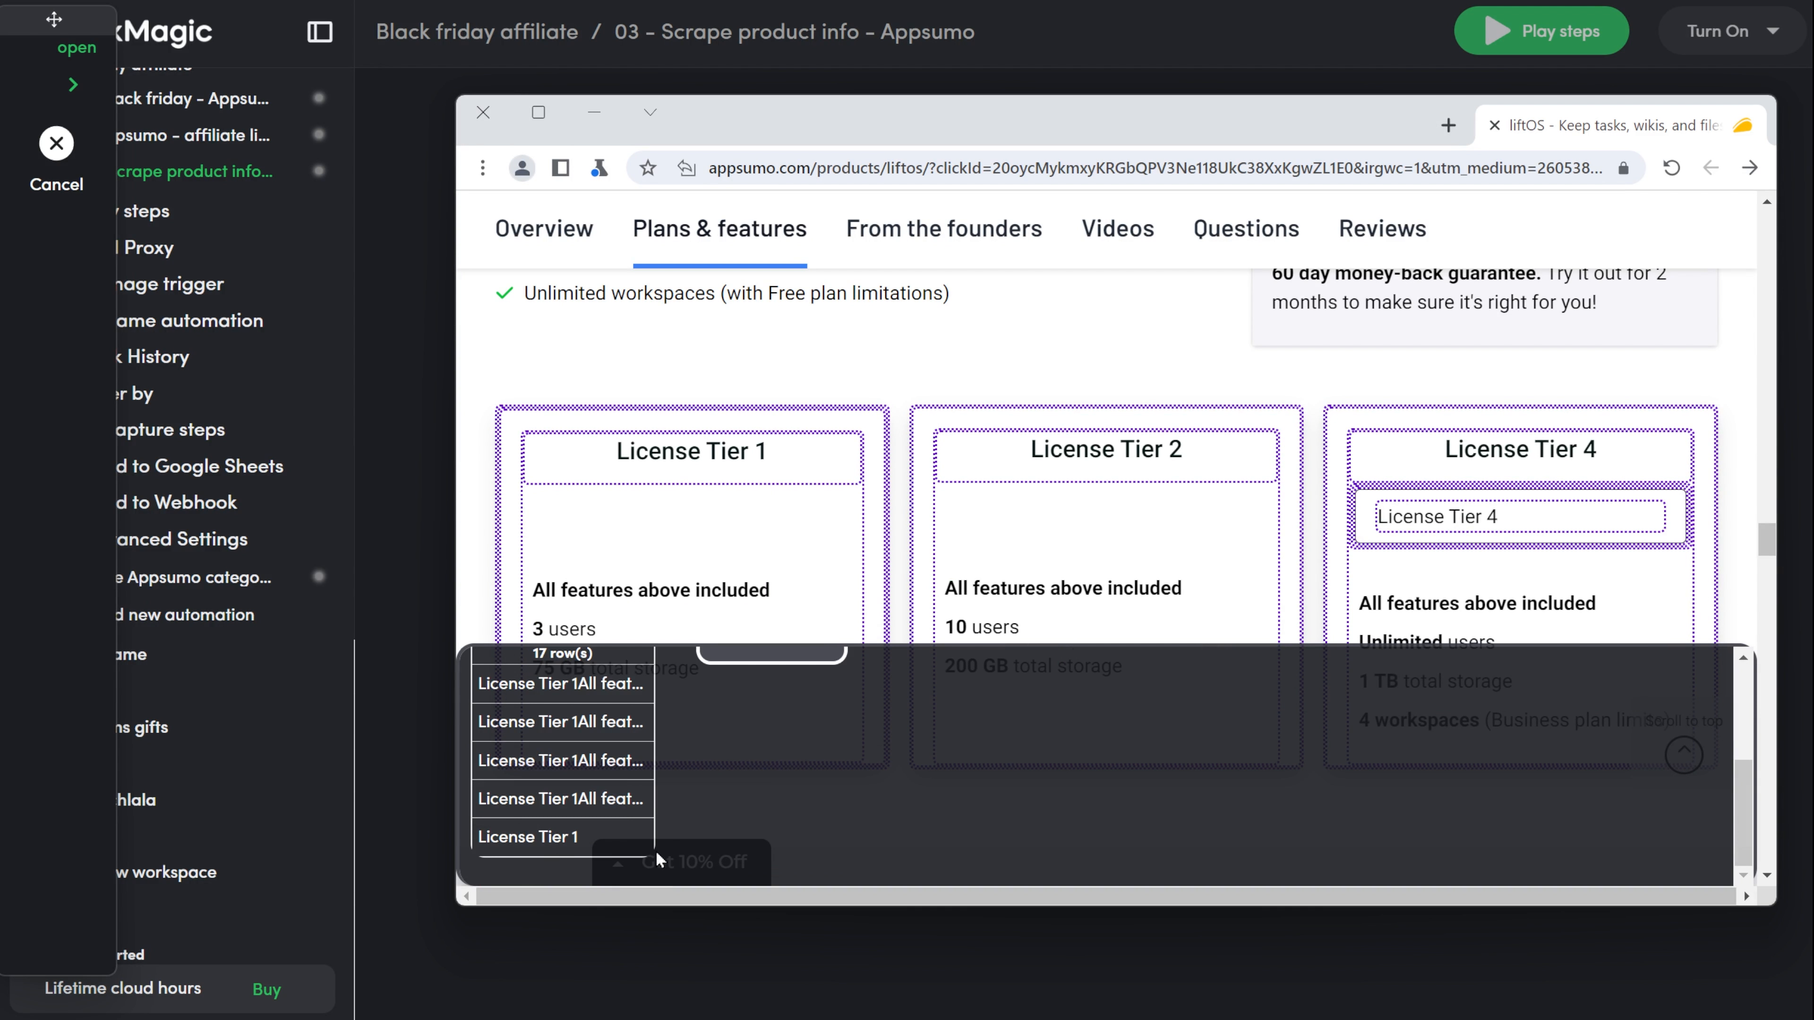
pyautogui.scroll(3, 630, 829)
pyautogui.click(1000, 701)
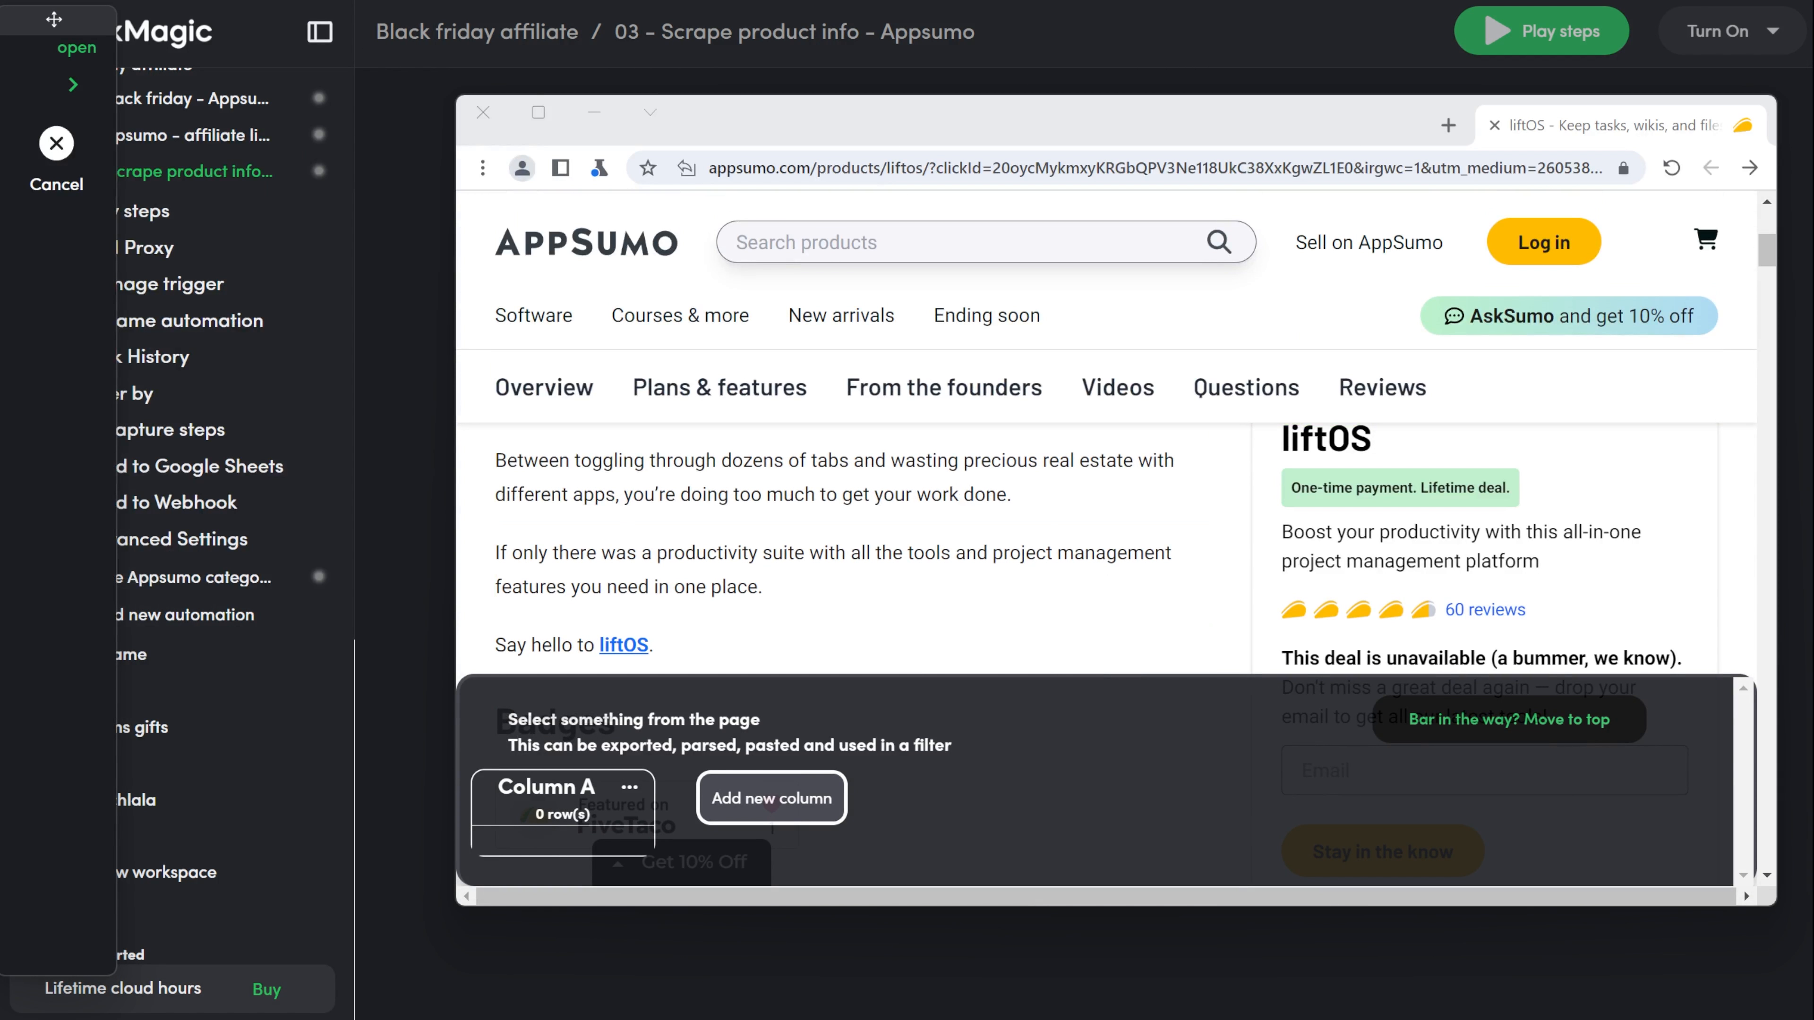
pyautogui.scroll(-2, 1771, 658)
pyautogui.scroll(-1, 1774, 663)
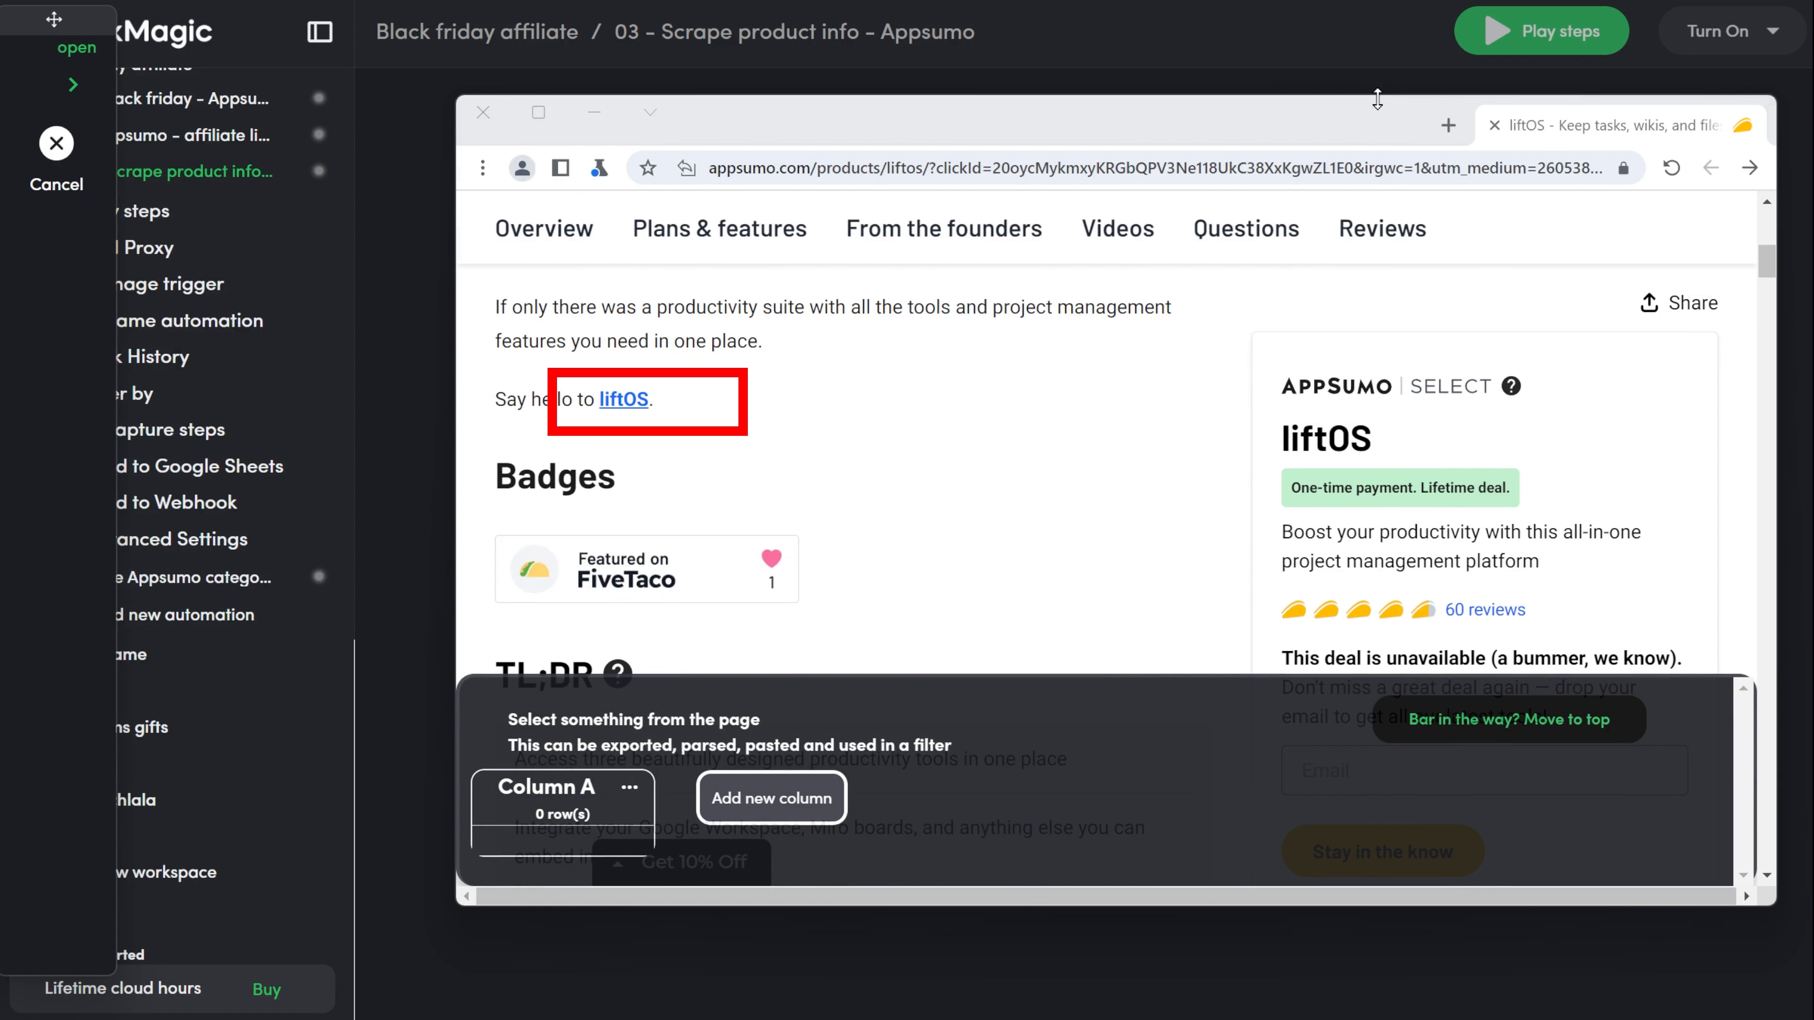
pyautogui.moveTo(1377, 99); pyautogui.dragTo(1377, 3)
pyautogui.scroll(5, 912, 381)
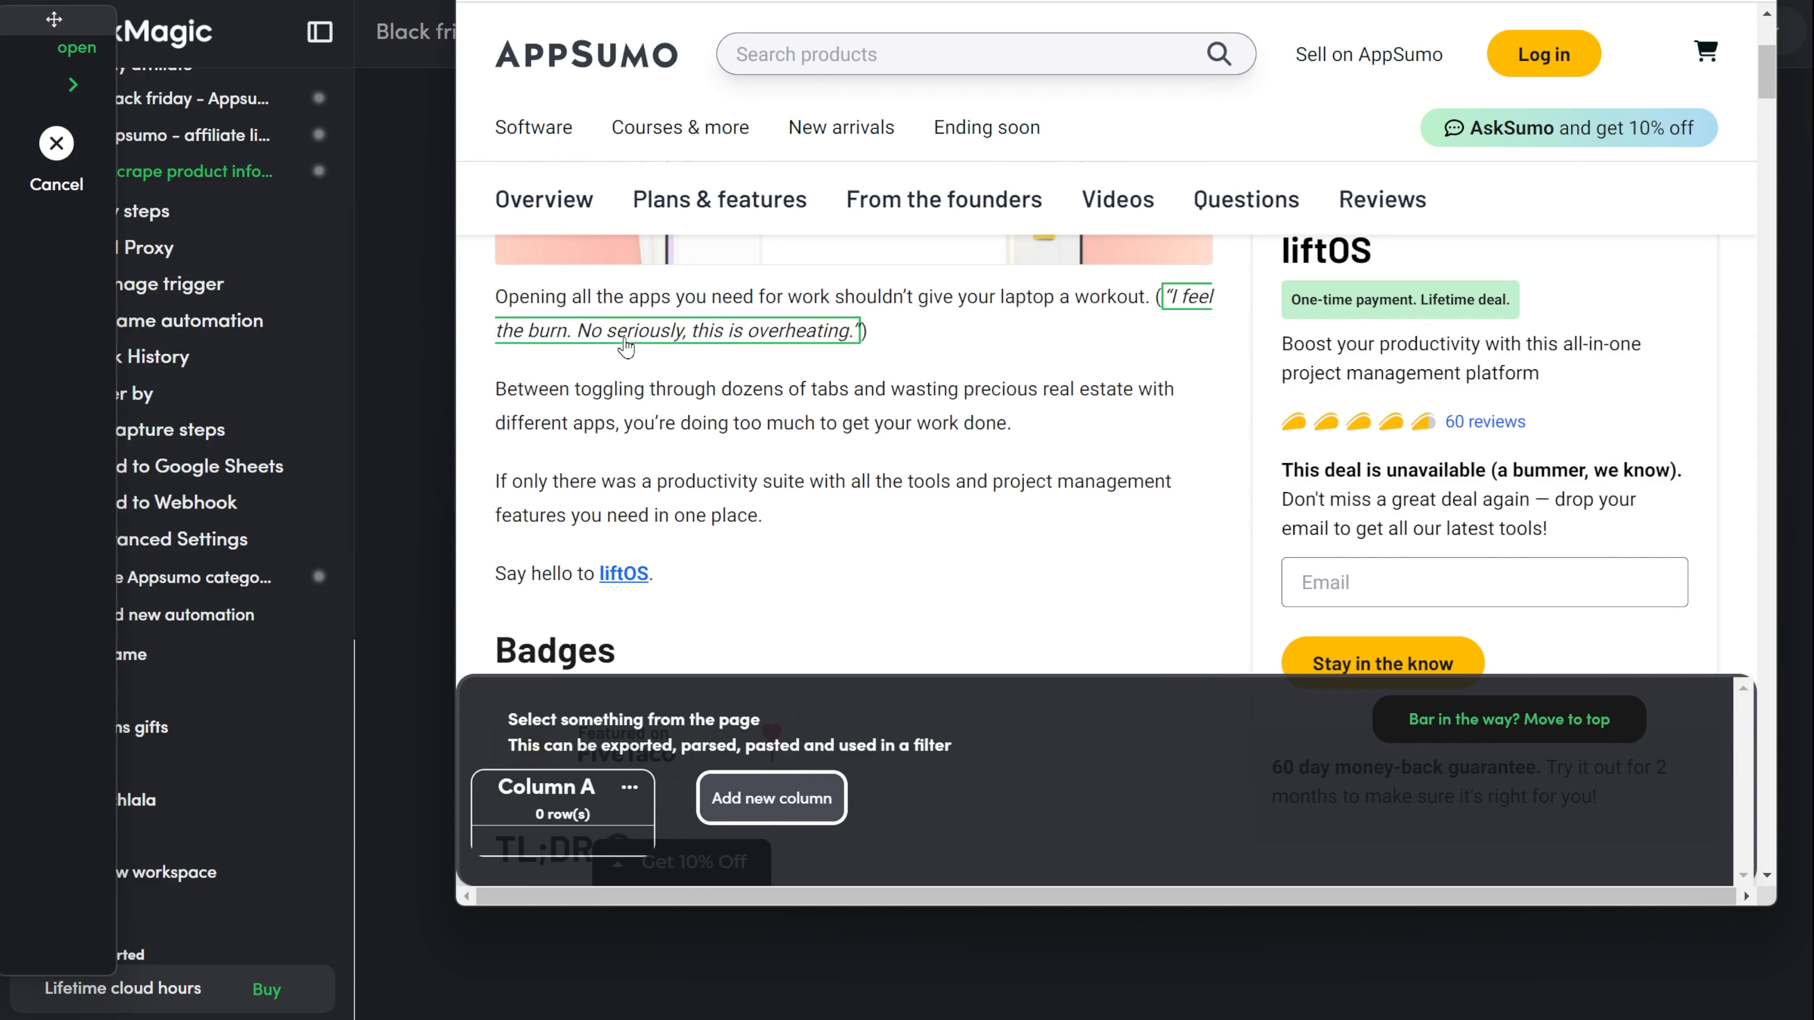
pyautogui.click(558, 297)
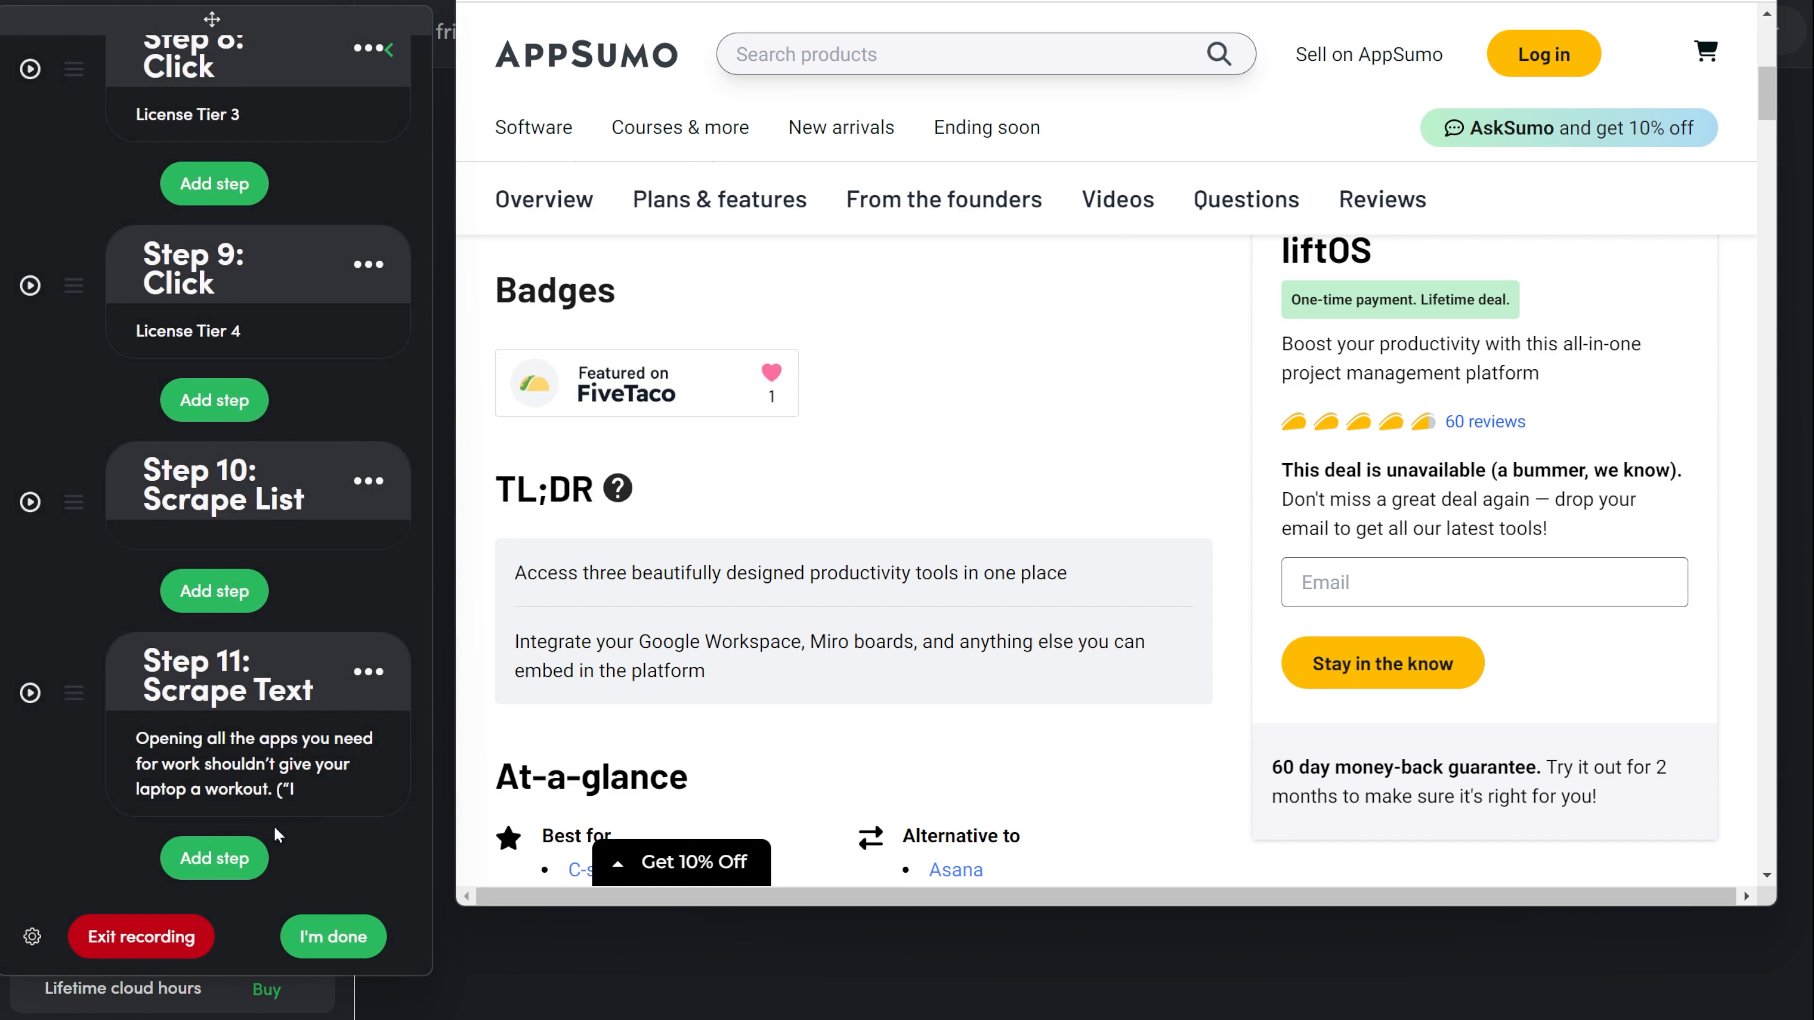
pyautogui.click(371, 668)
pyautogui.click(292, 630)
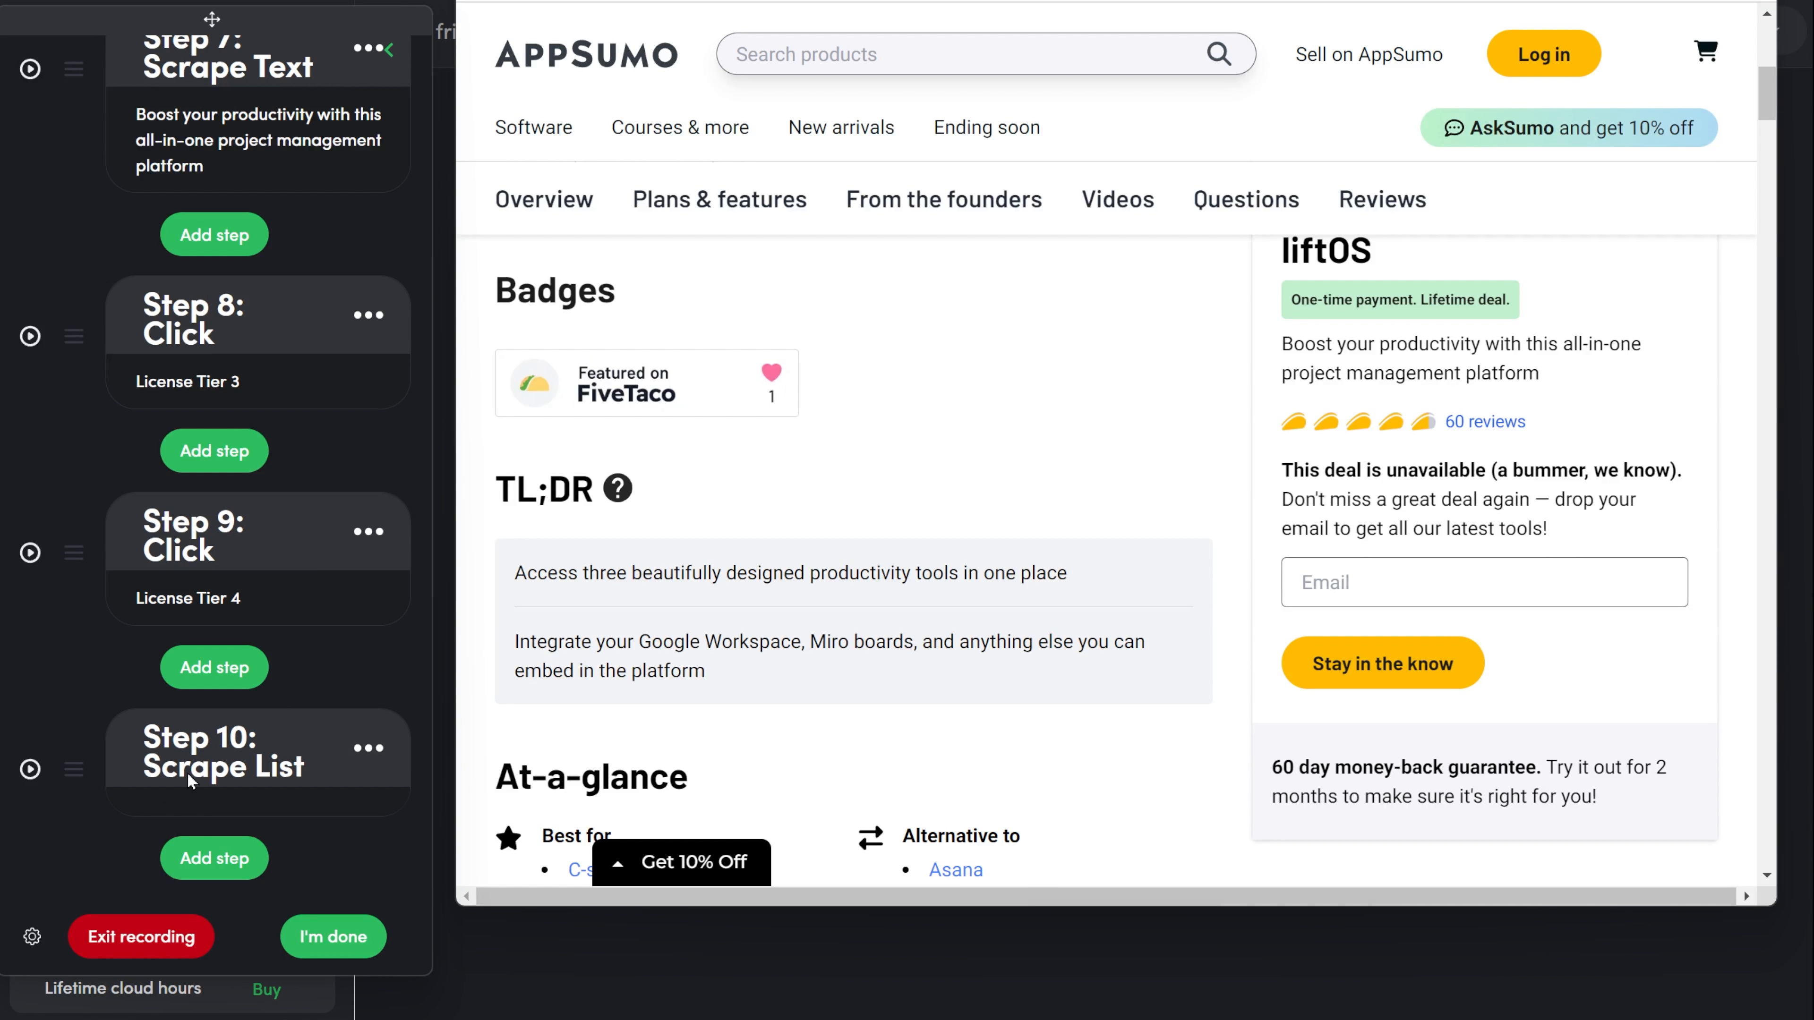
# Add a Scrape single step on the product description block, switch its column to Scrape Links, and confirm it.
pyautogui.click(215, 858)
pyautogui.click(263, 300)
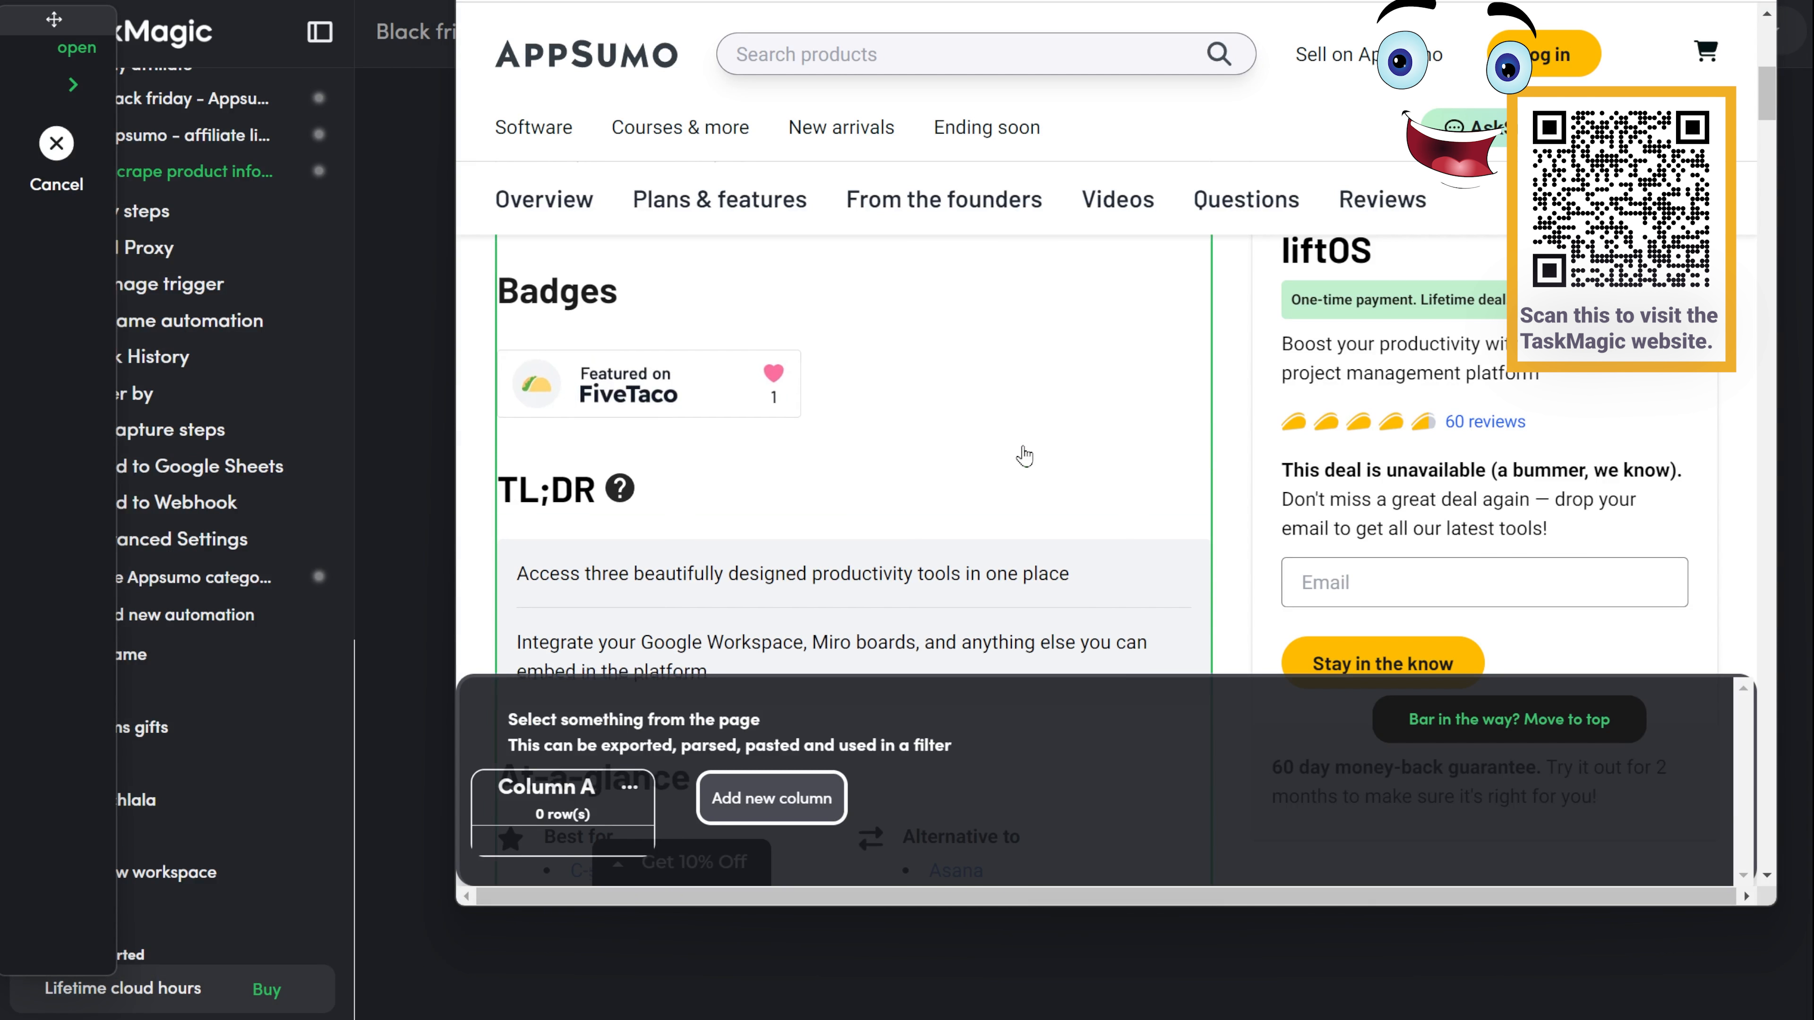
pyautogui.scroll(2, 1167, 397)
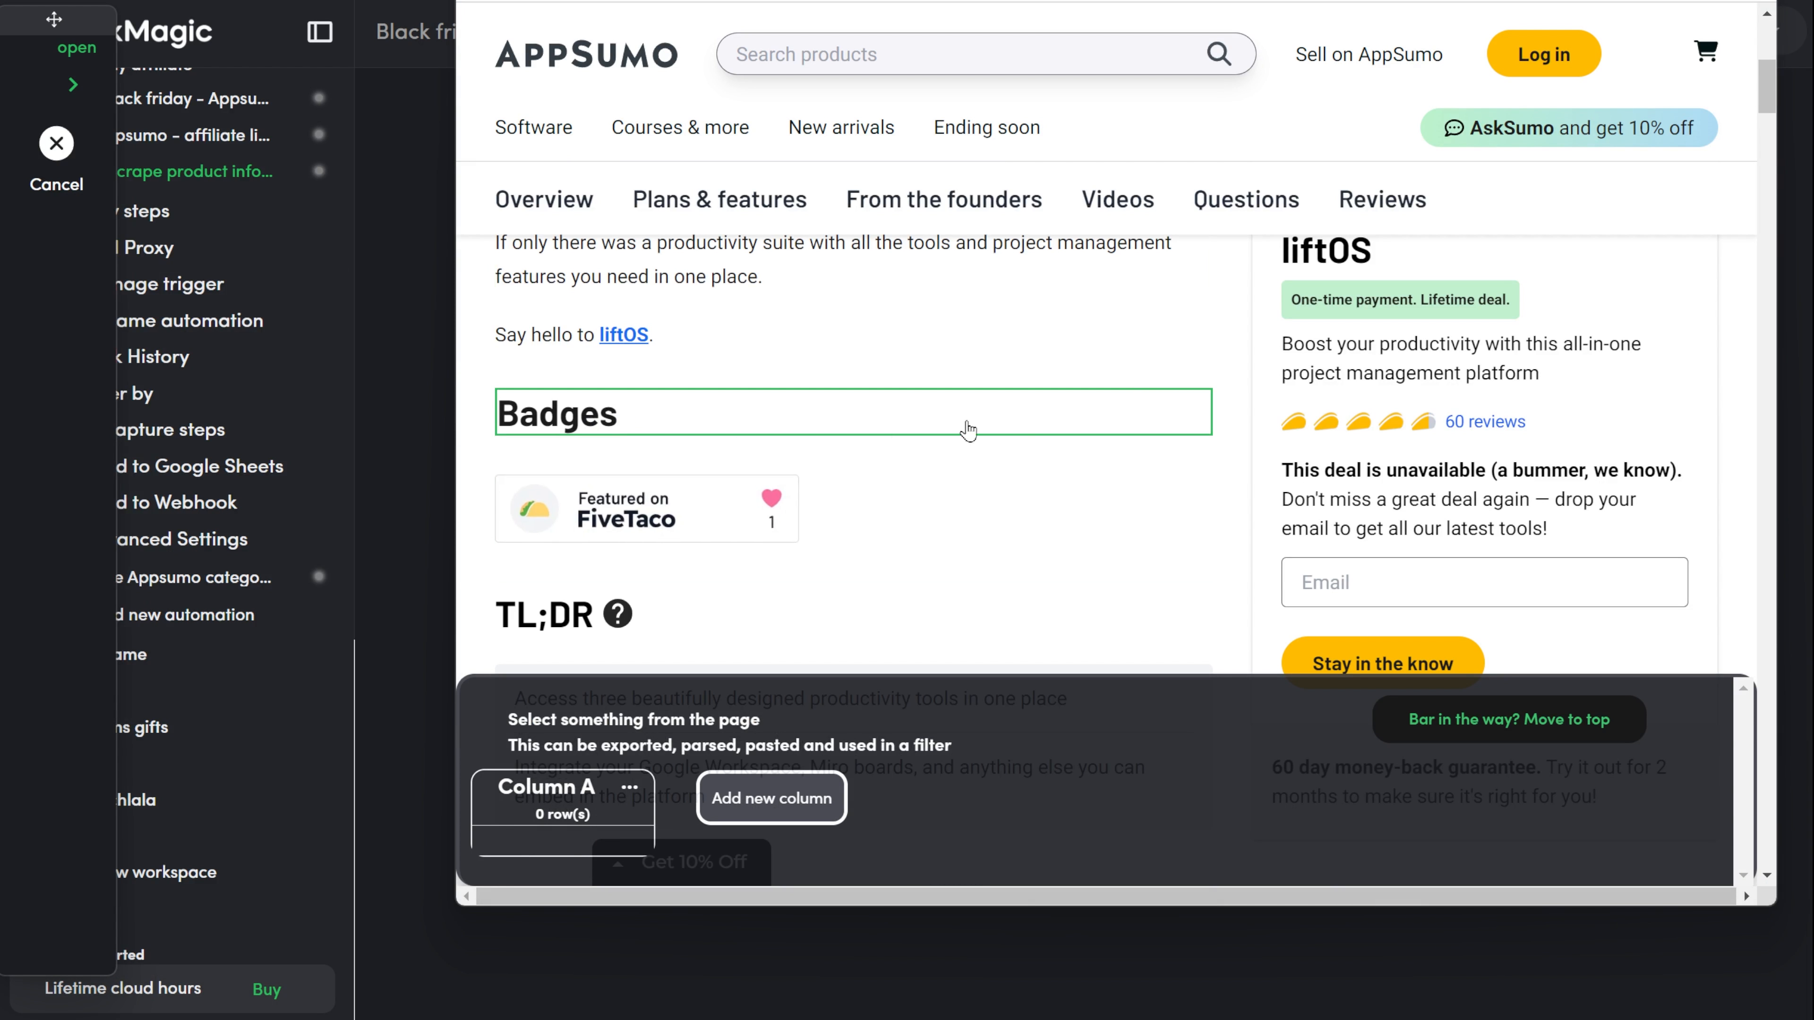
pyautogui.click(1200, 373)
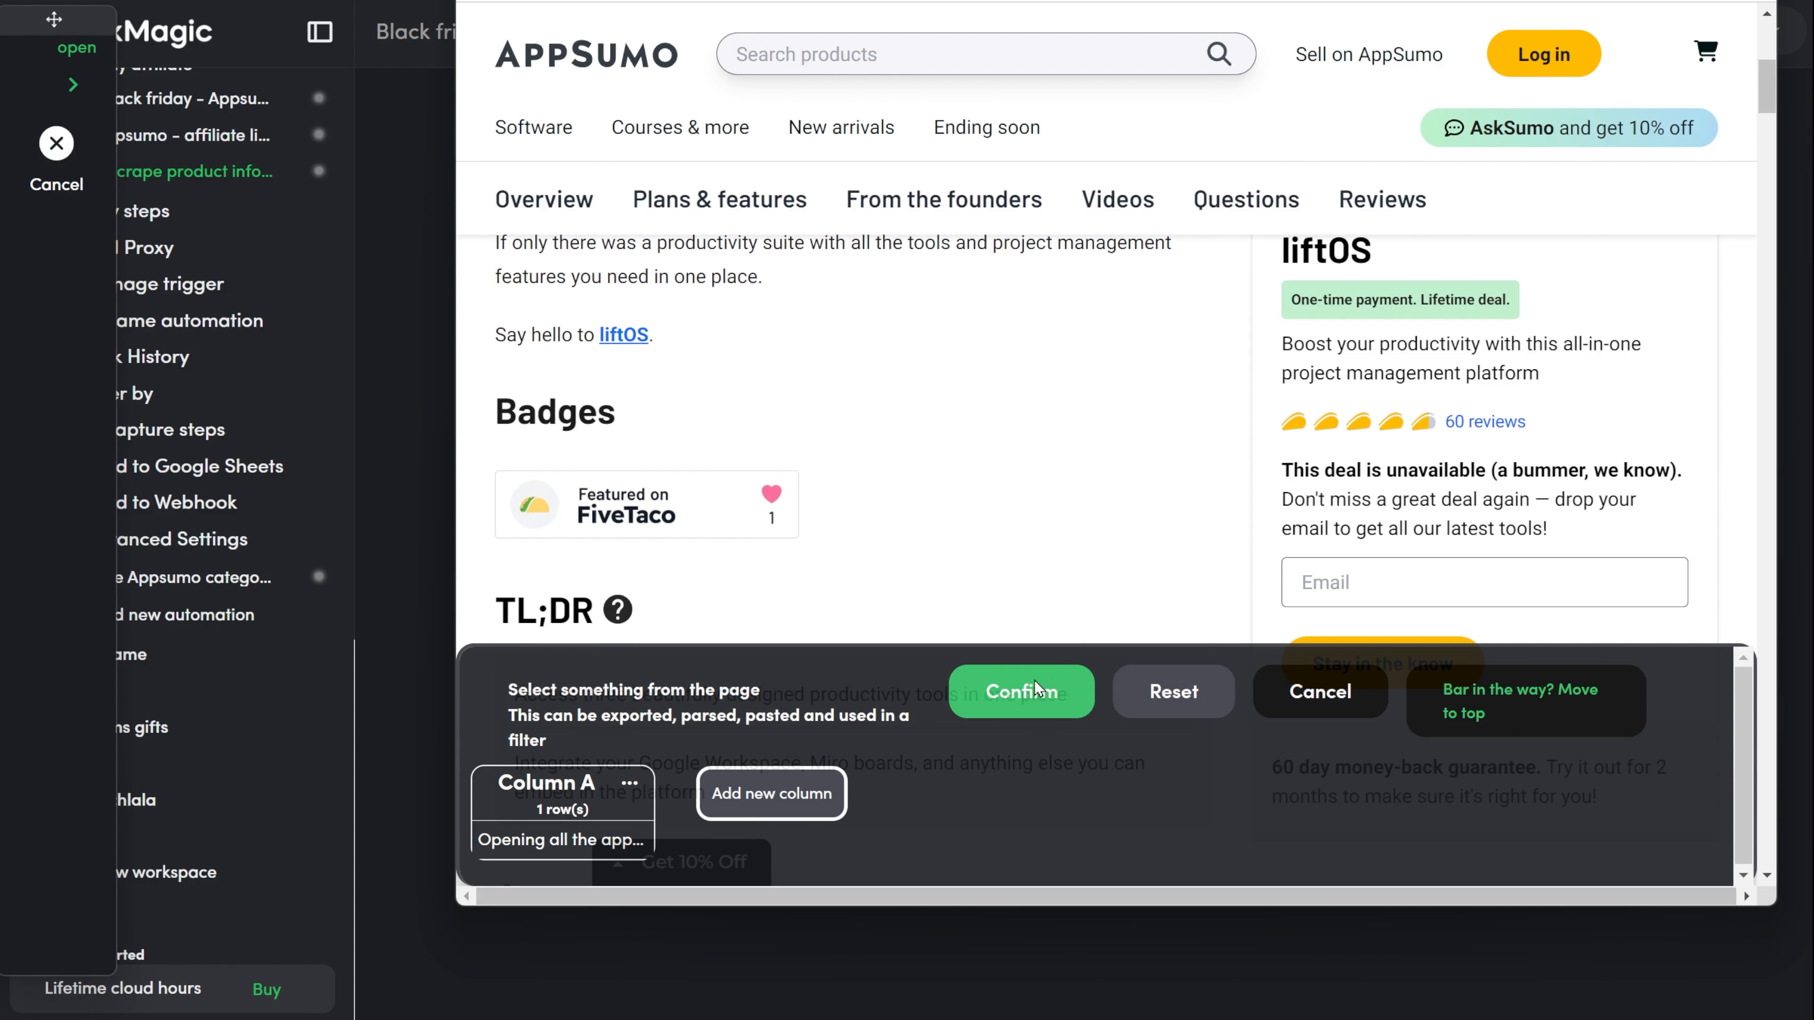
pyautogui.click(627, 782)
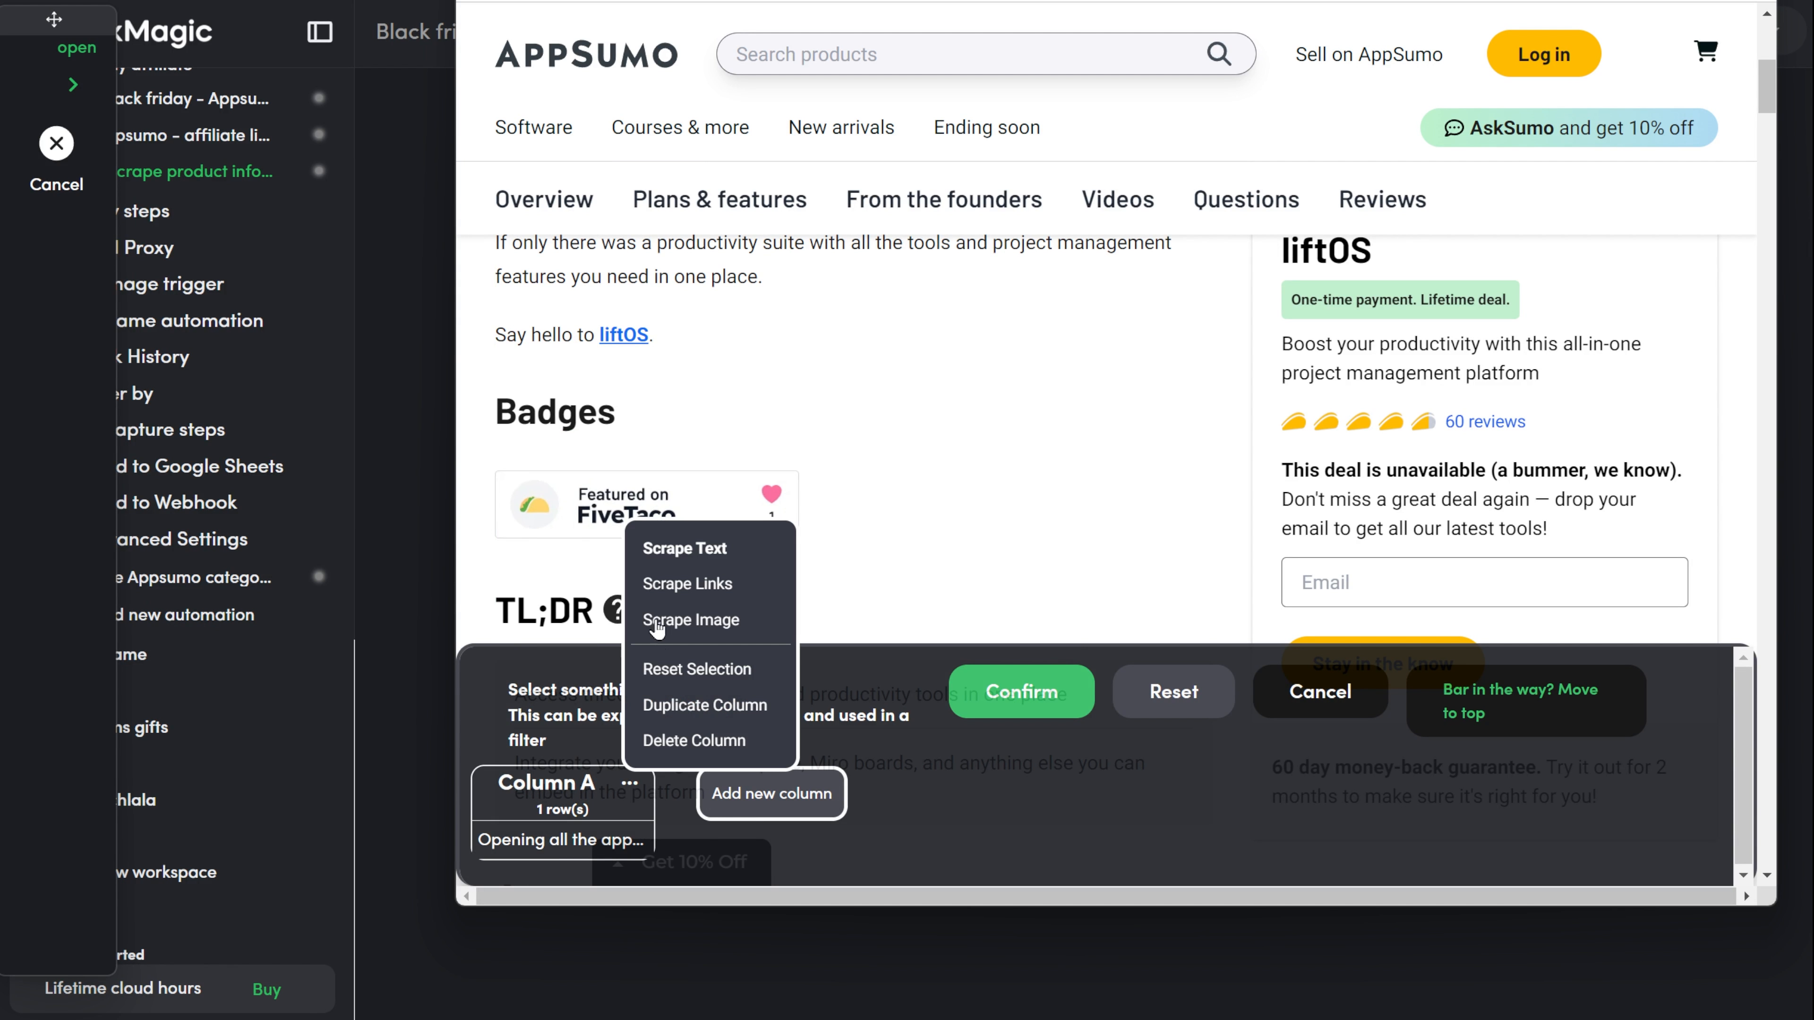
pyautogui.click(691, 586)
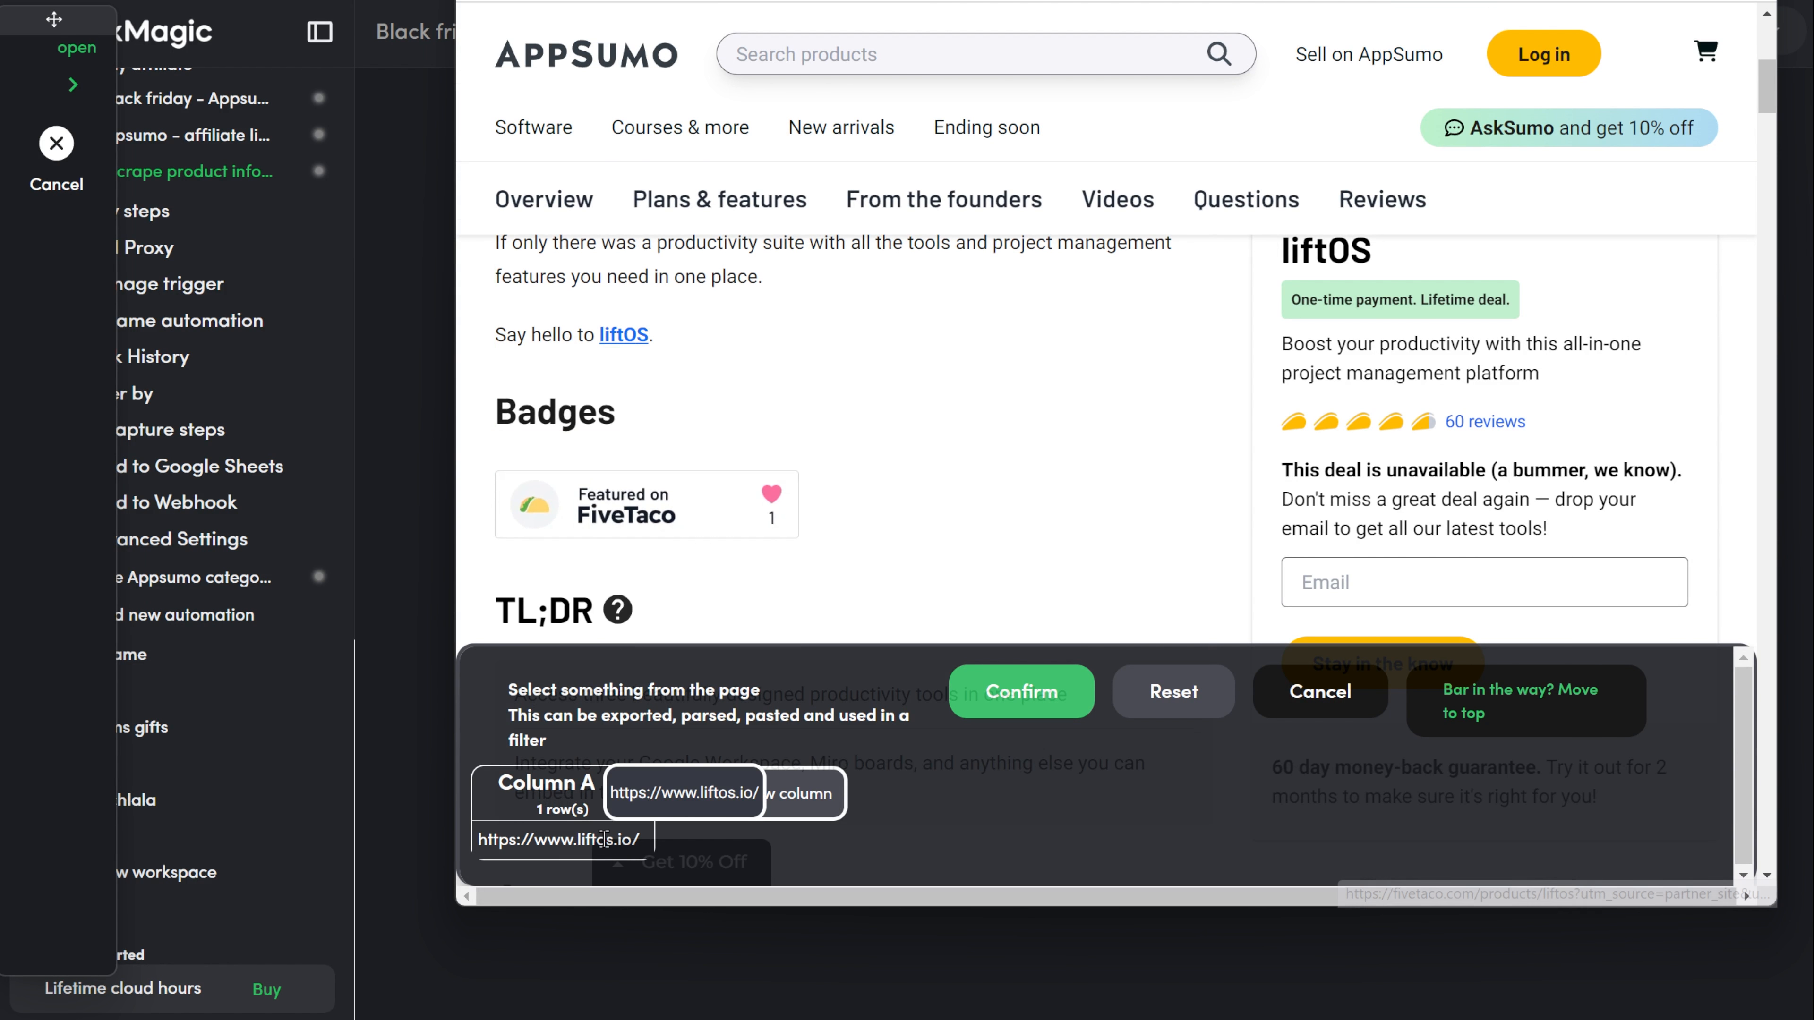
pyautogui.click(1023, 690)
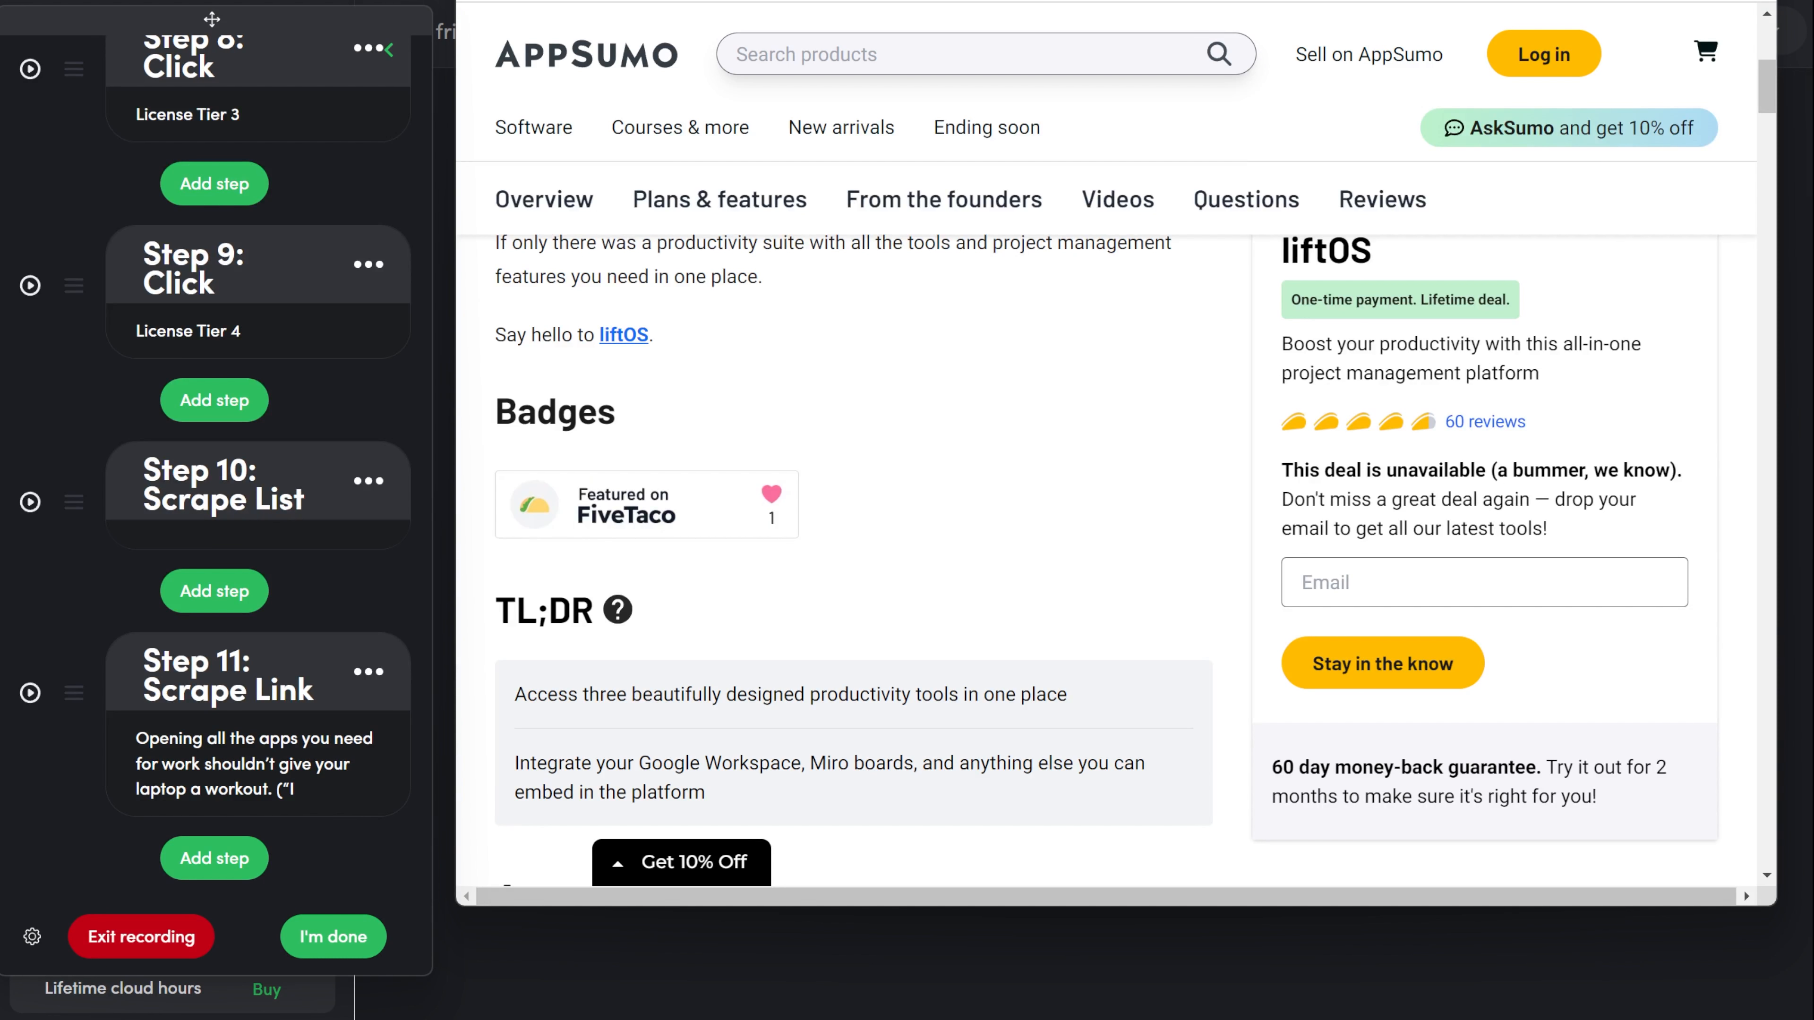
pyautogui.moveTo(1091, 0); pyautogui.dragTo(1091, 2)
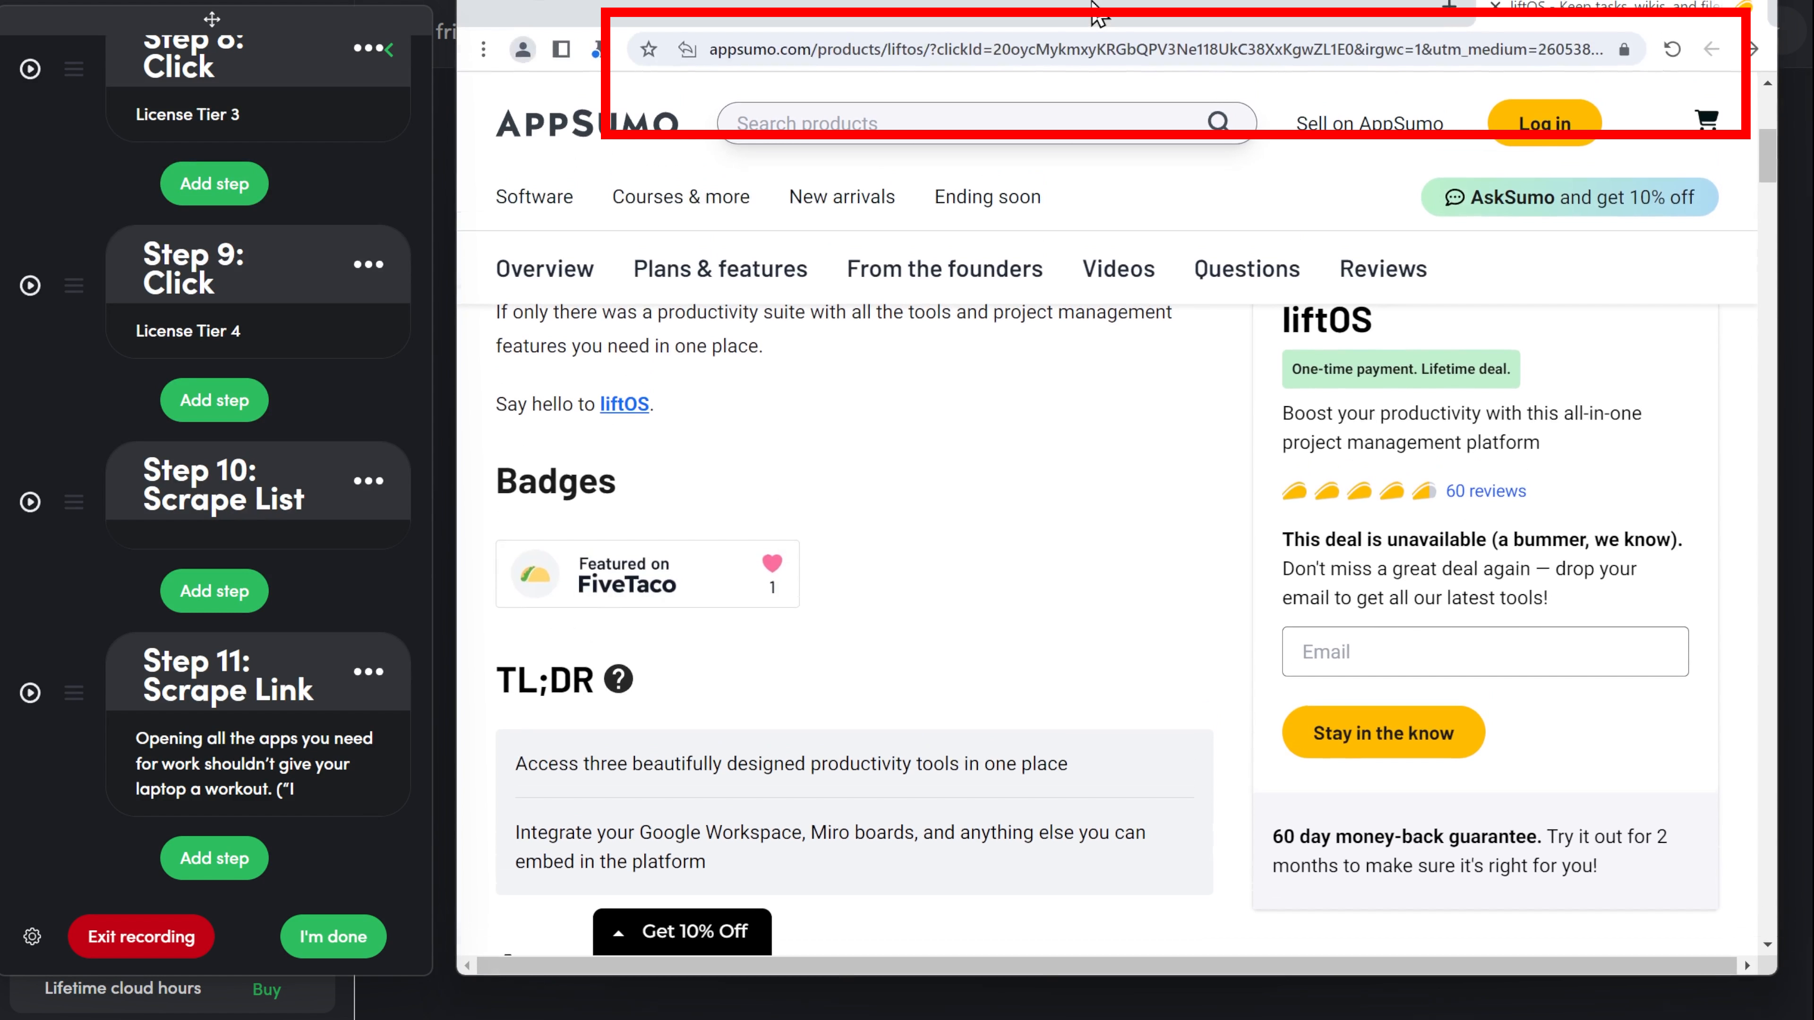
# Open the Get Current URL article in the TaskMagic help docs and copy its code return window.location.href;.
pyautogui.moveTo(1091, 2); pyautogui.dragTo(1091, 10)
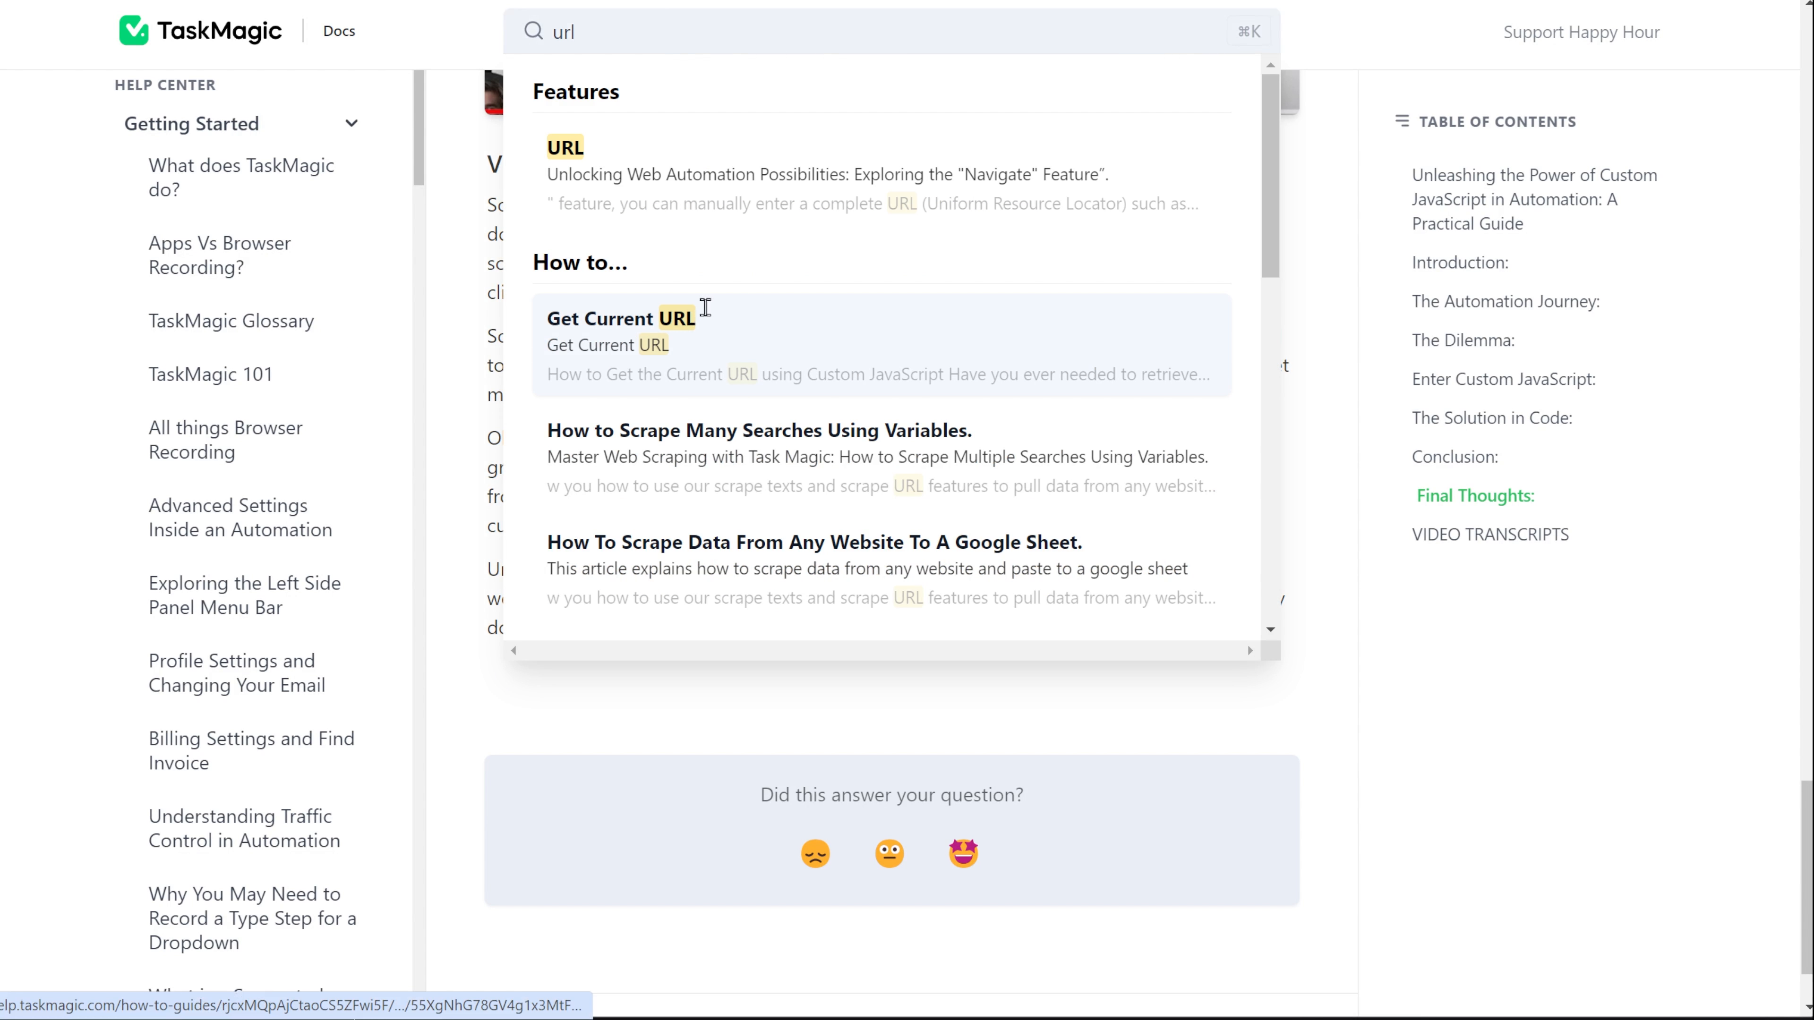
pyautogui.click(700, 308)
pyautogui.scroll(-5, 1692, 317)
pyautogui.moveTo(740, 472); pyautogui.dragTo(1006, 474)
pyautogui.hotkey('ctrl', 'c')
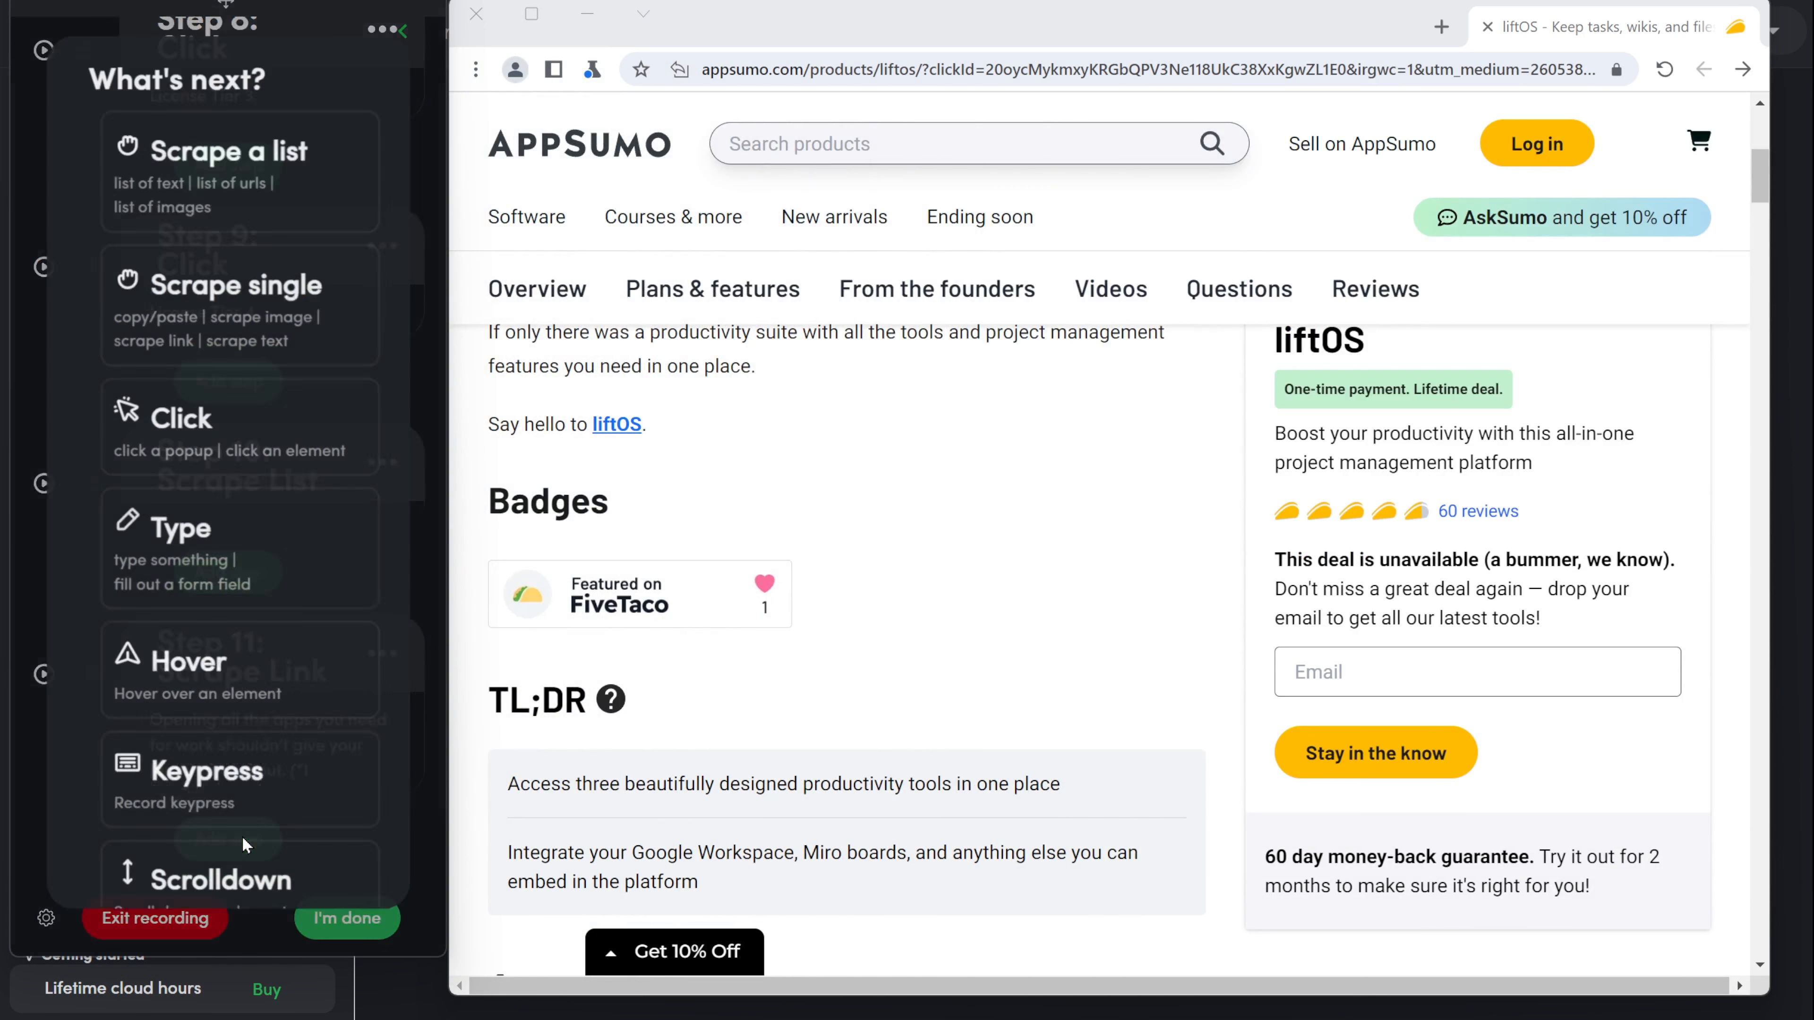
# Add a Custom javascript step containing return window.location.href; to the recording, save it, and finish the recording.
pyautogui.scroll(-10, 243, 836)
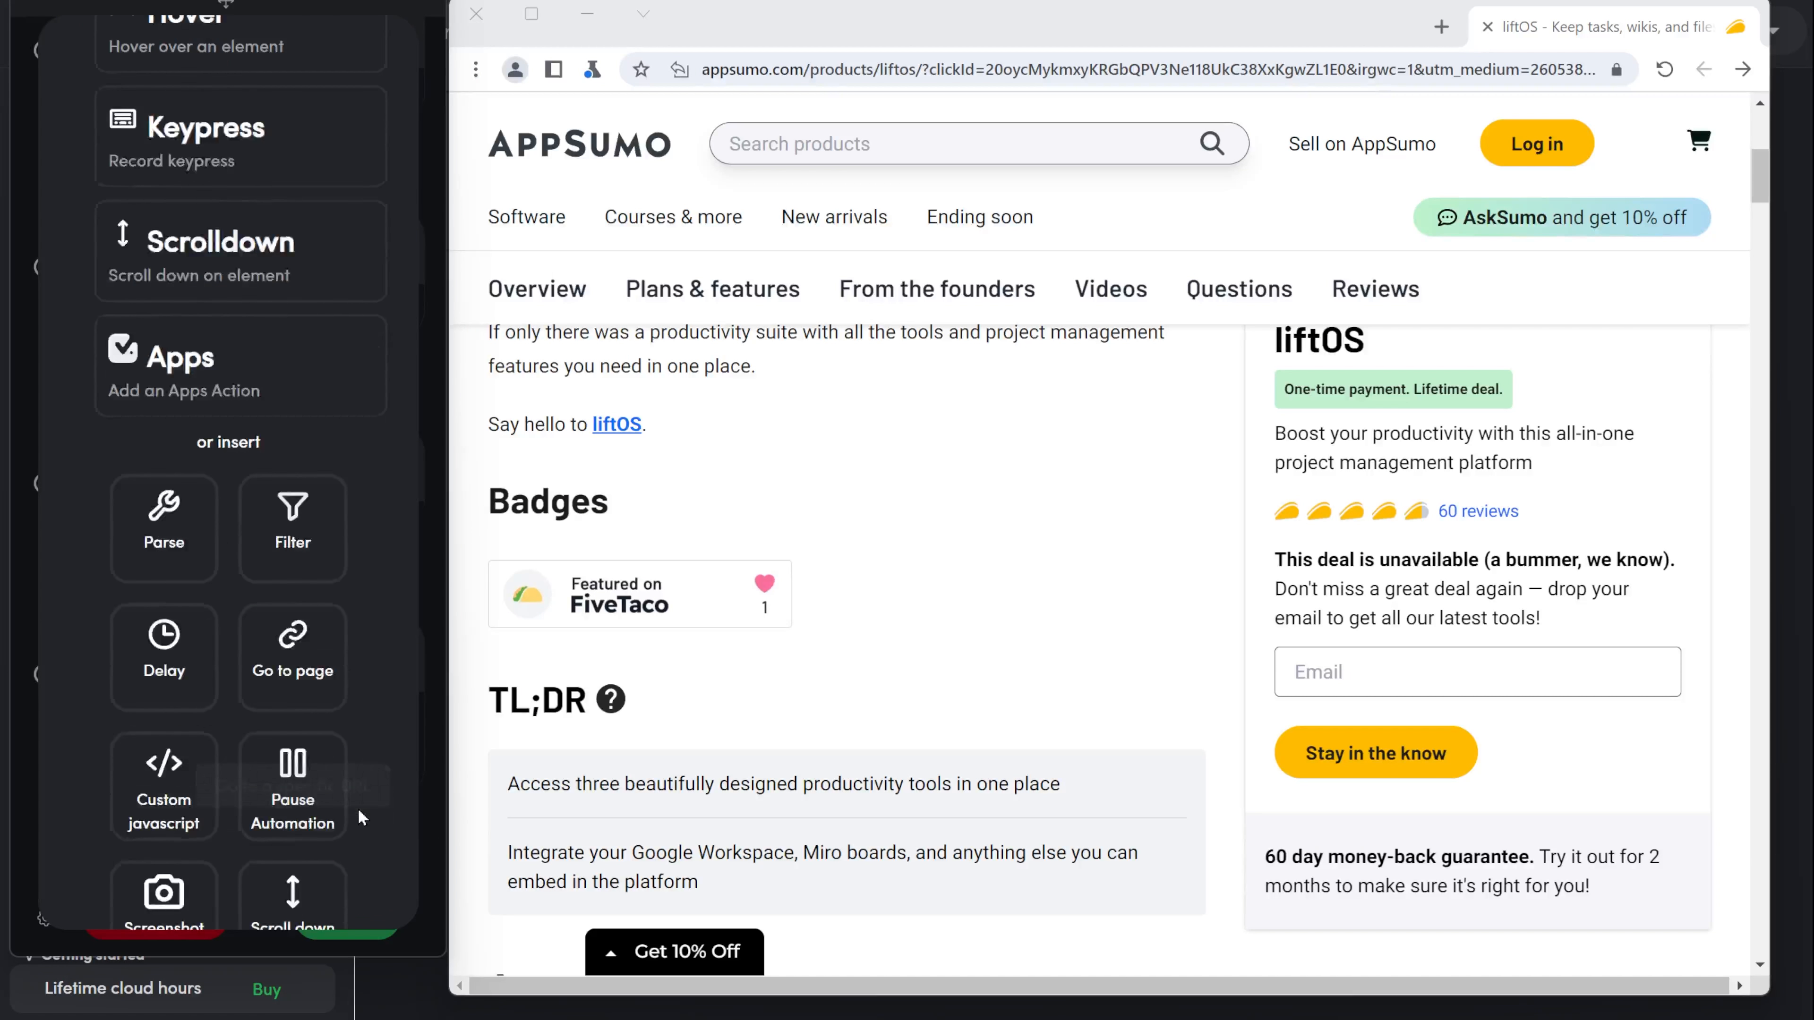
pyautogui.click(159, 469)
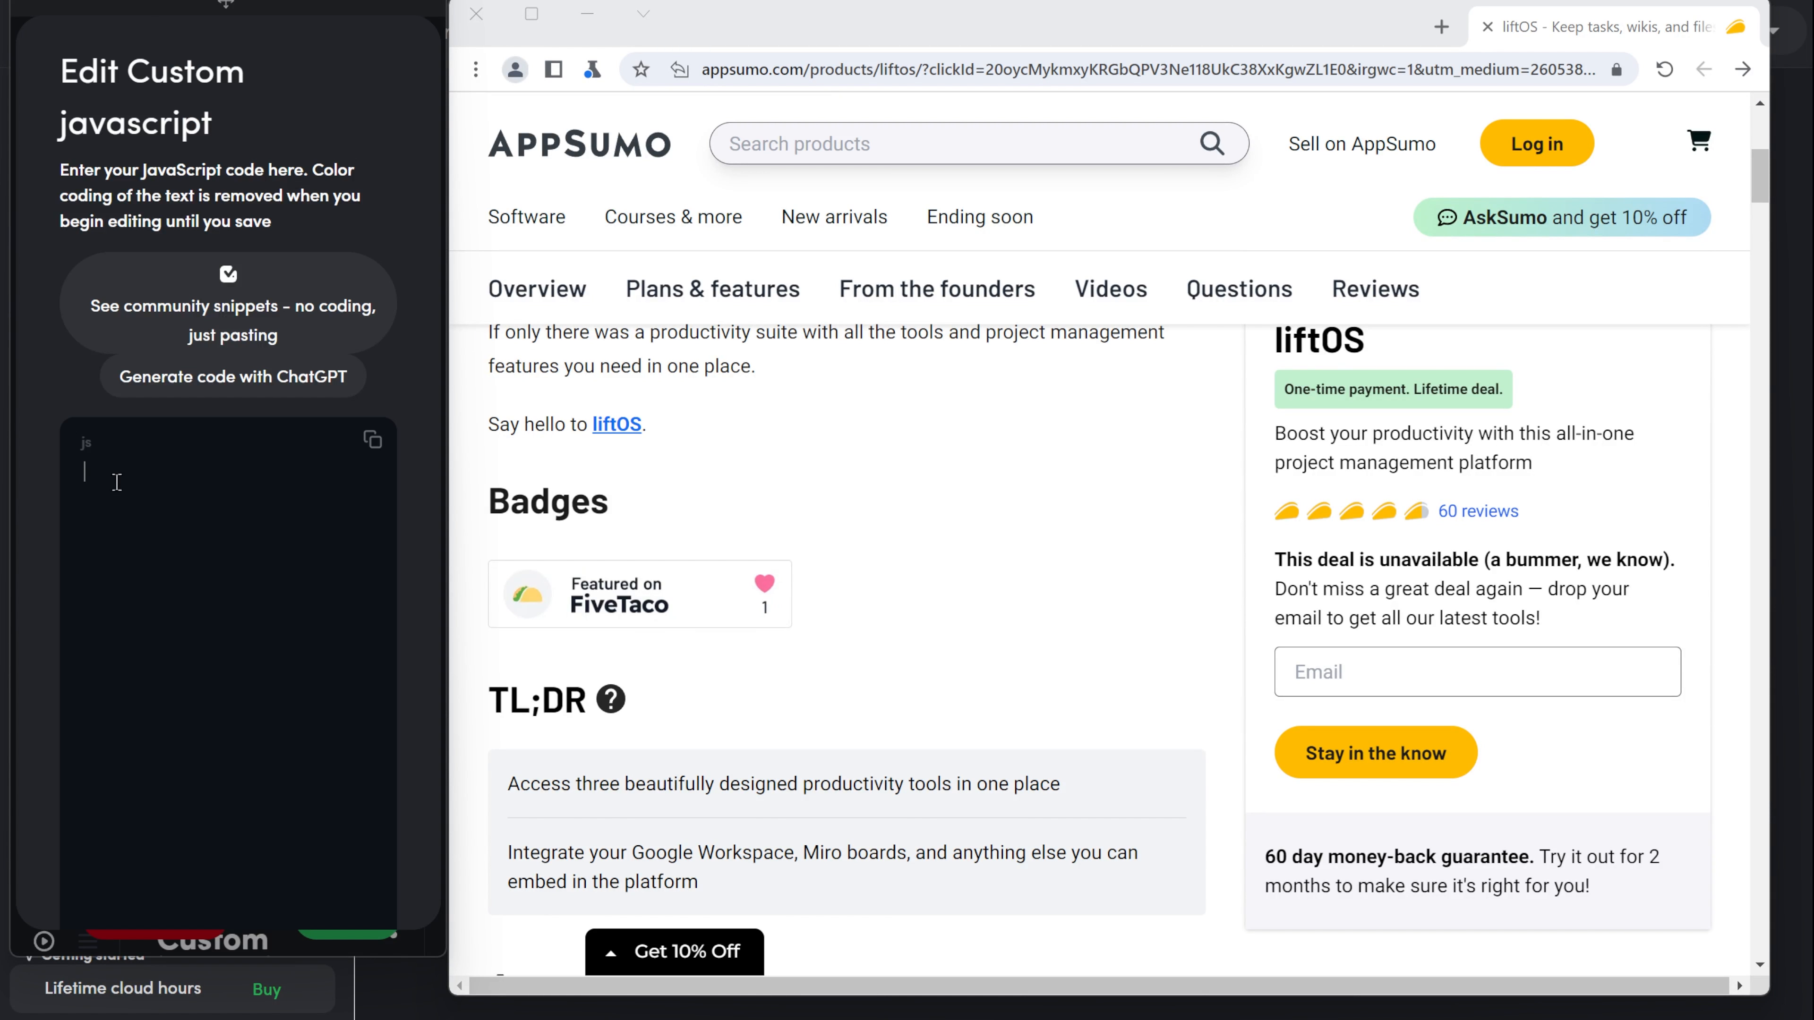
pyautogui.hotkey('ctrl', 'v')
pyautogui.scroll(-5, 207, 624)
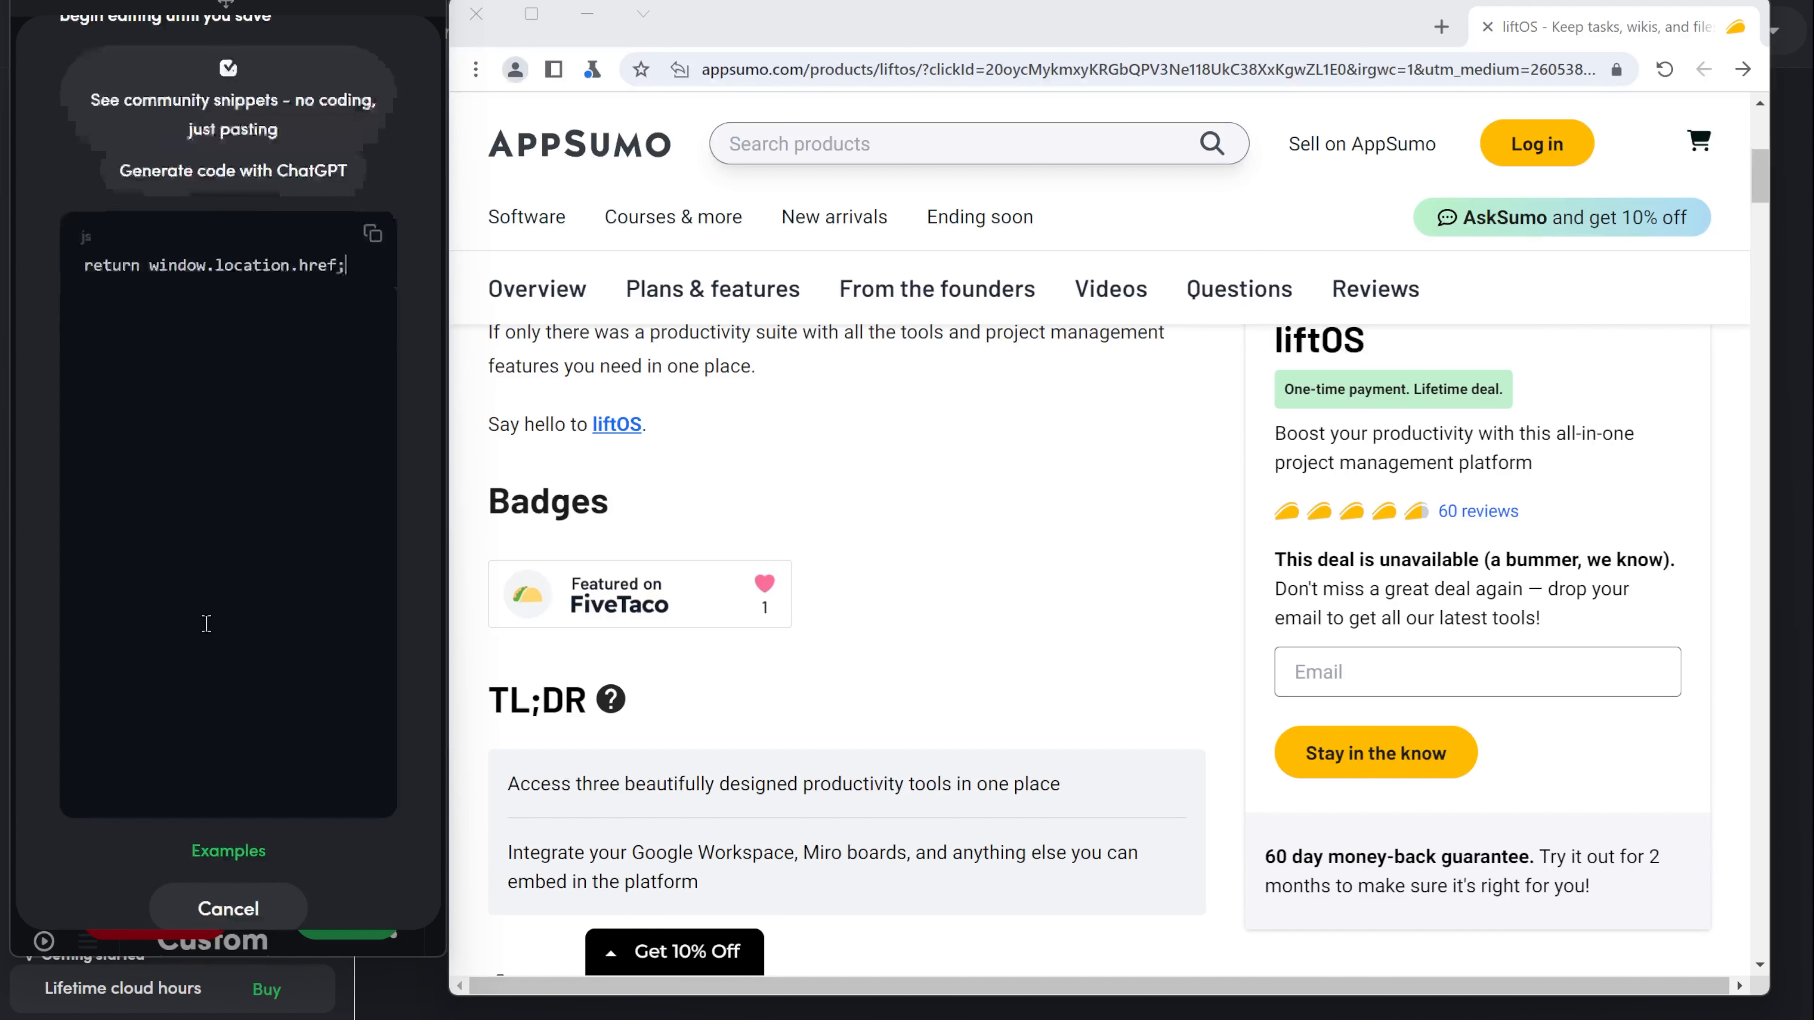
pyautogui.click(230, 868)
pyautogui.click(331, 920)
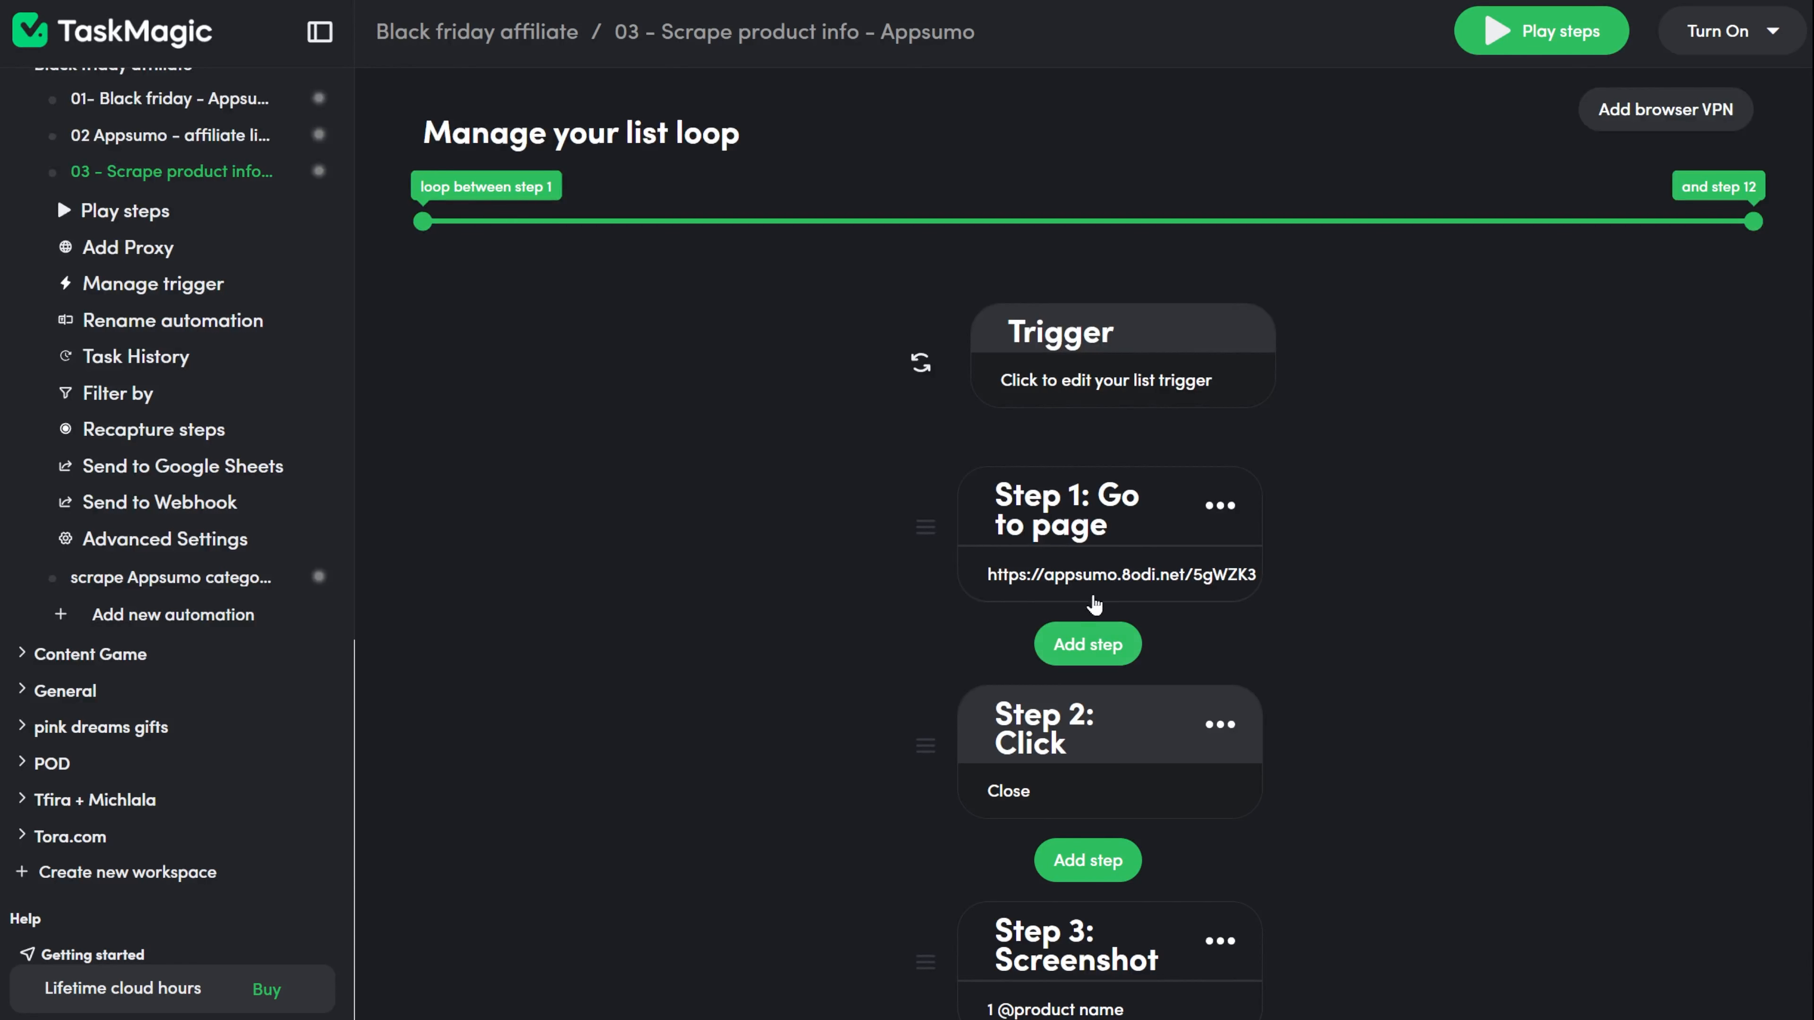
pyautogui.click(1111, 579)
pyautogui.moveTo(818, 517); pyautogui.dragTo(602, 527)
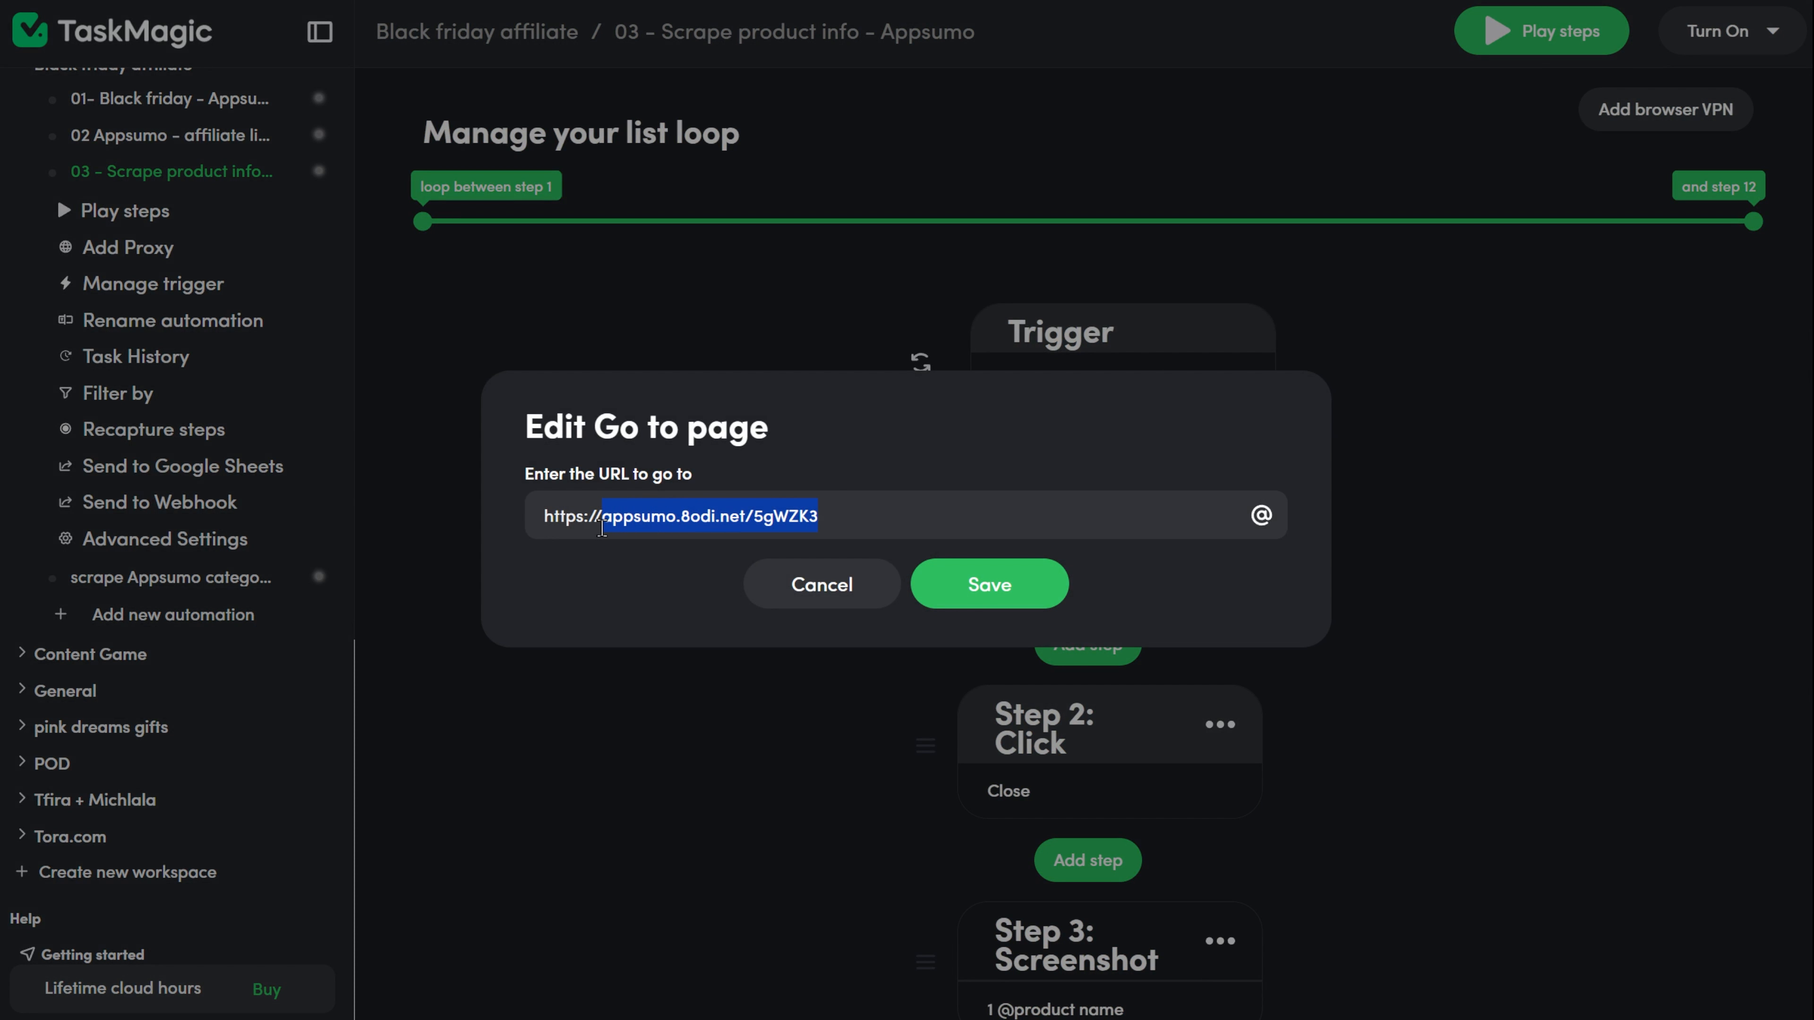
pyautogui.press('BackSpace')
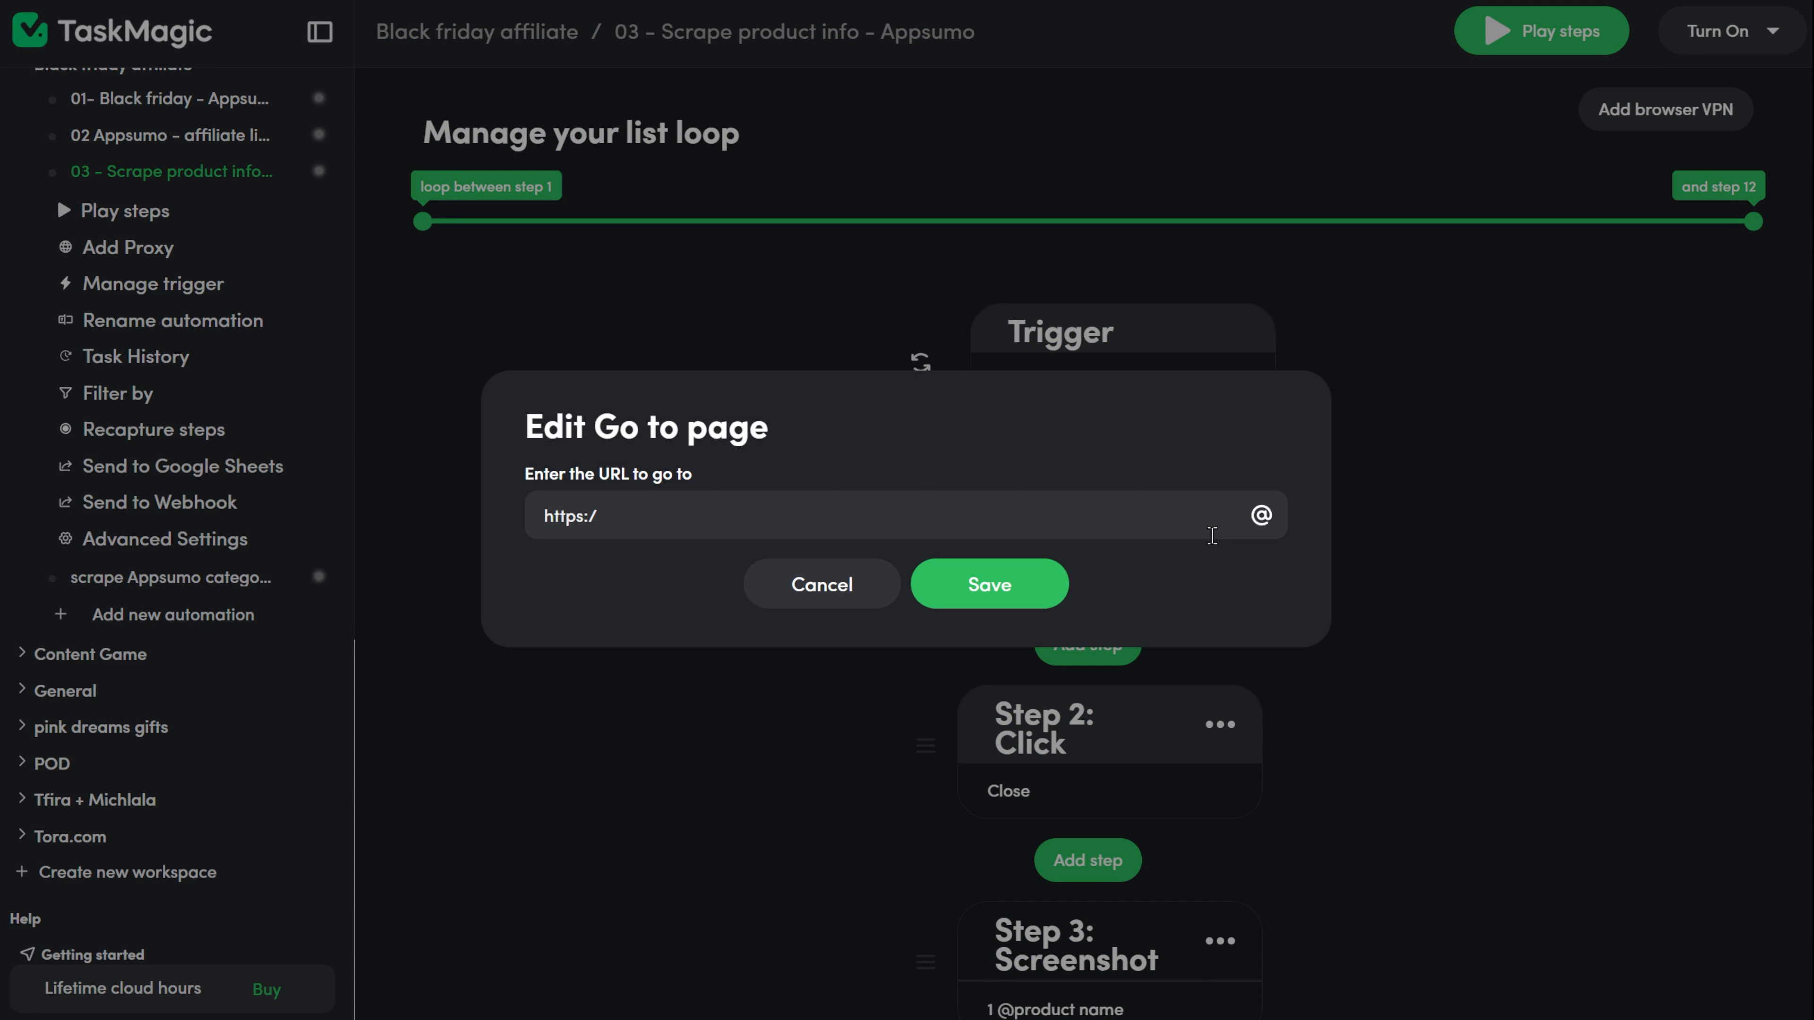
pyautogui.write('/')
pyautogui.click(1261, 515)
pyautogui.click(1036, 775)
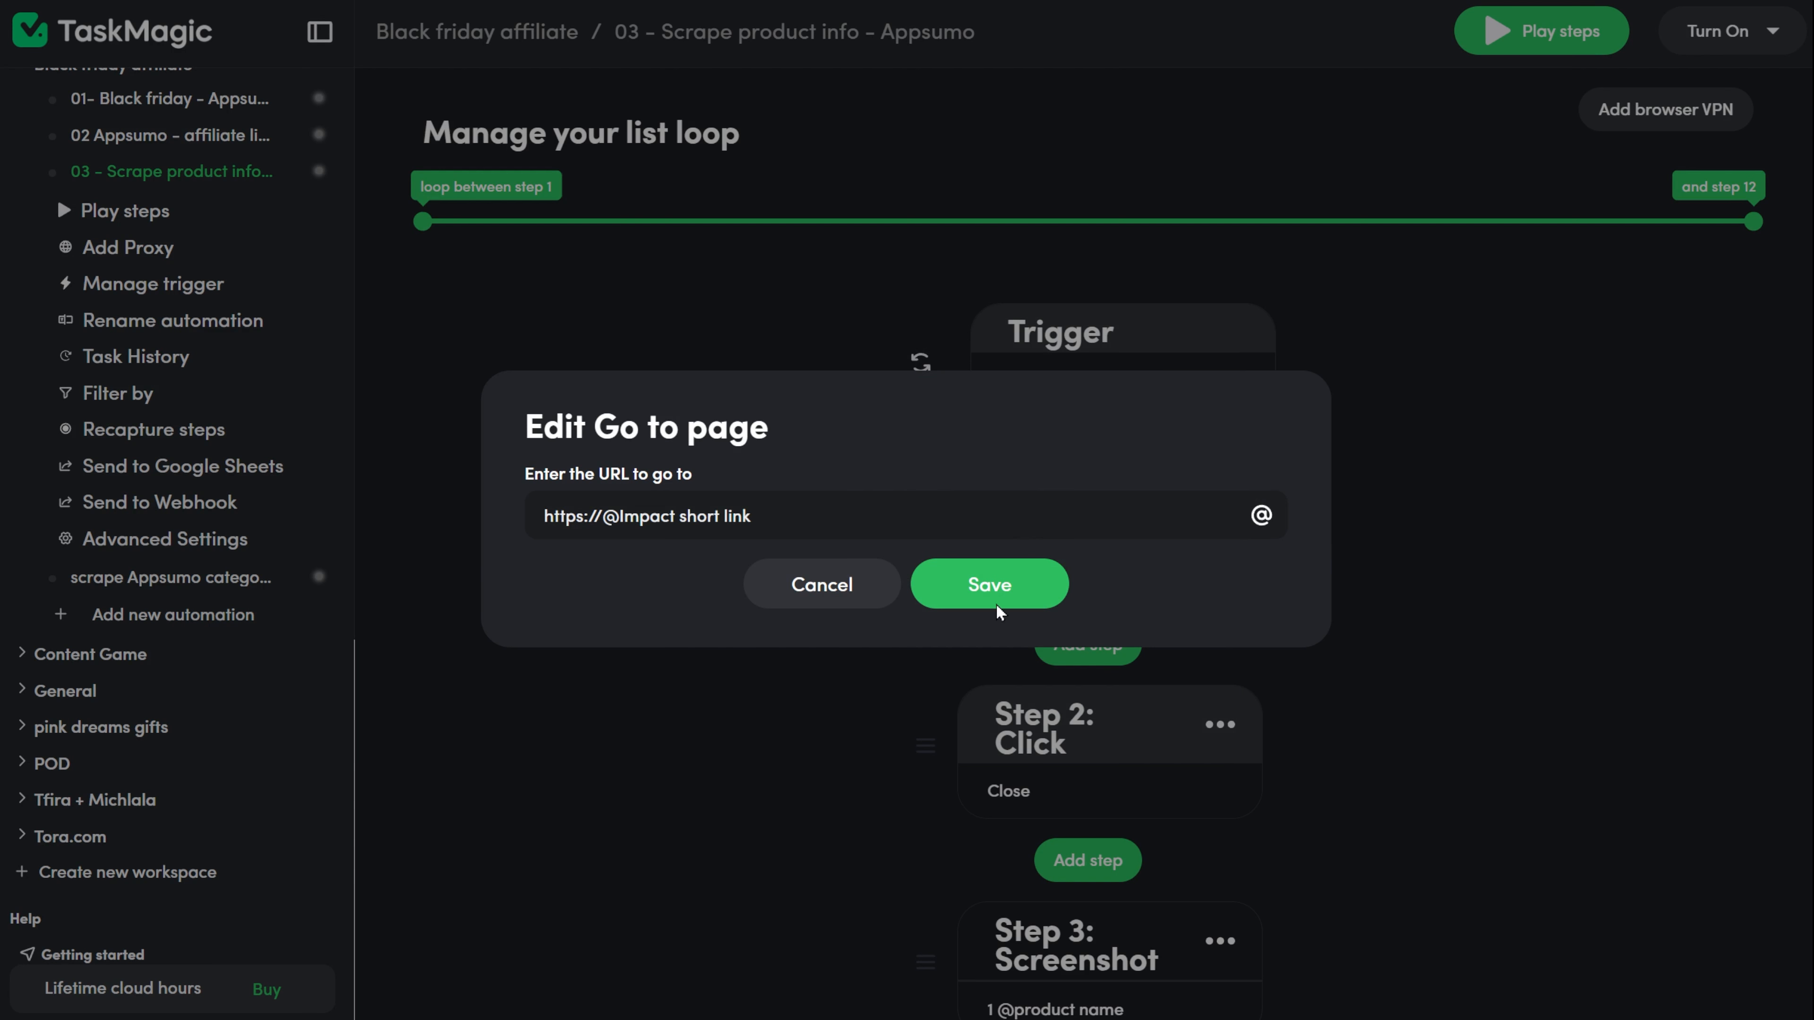
pyautogui.click(997, 613)
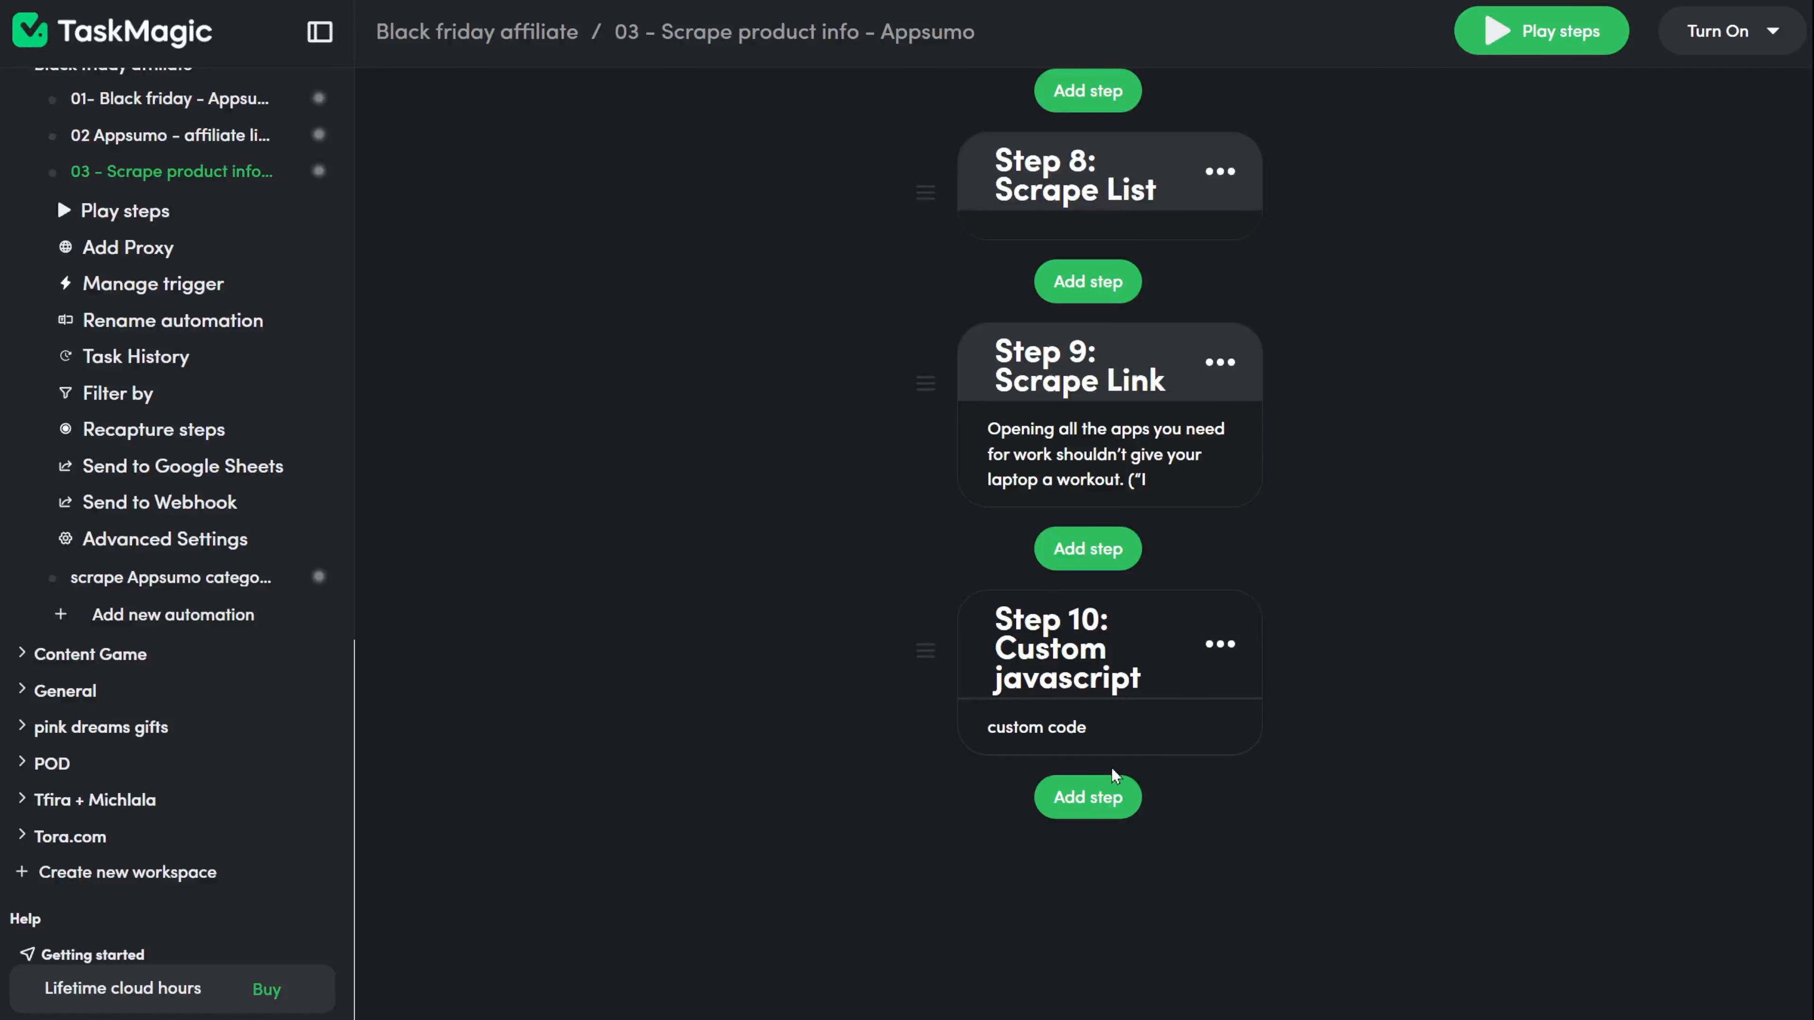
# Add a Google Sheets app step after the Custom javascript step and choose Find Rows as its action.
pyautogui.click(1080, 787)
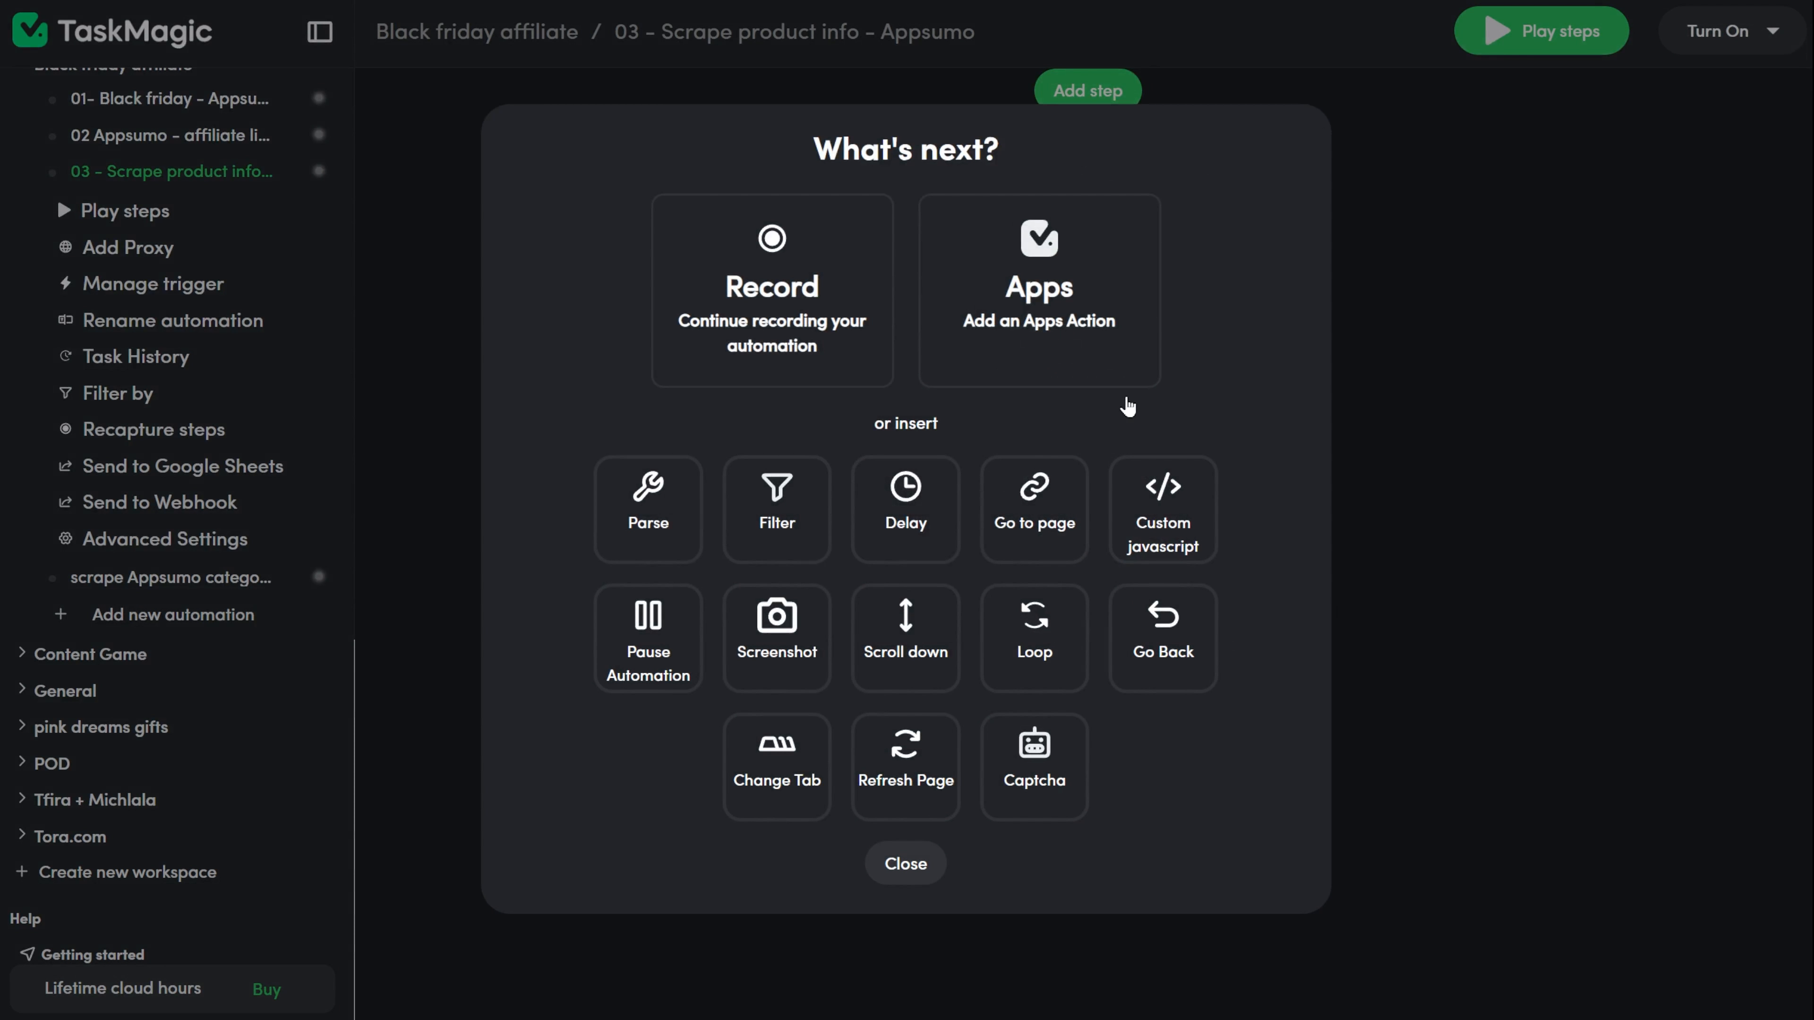
pyautogui.click(1077, 353)
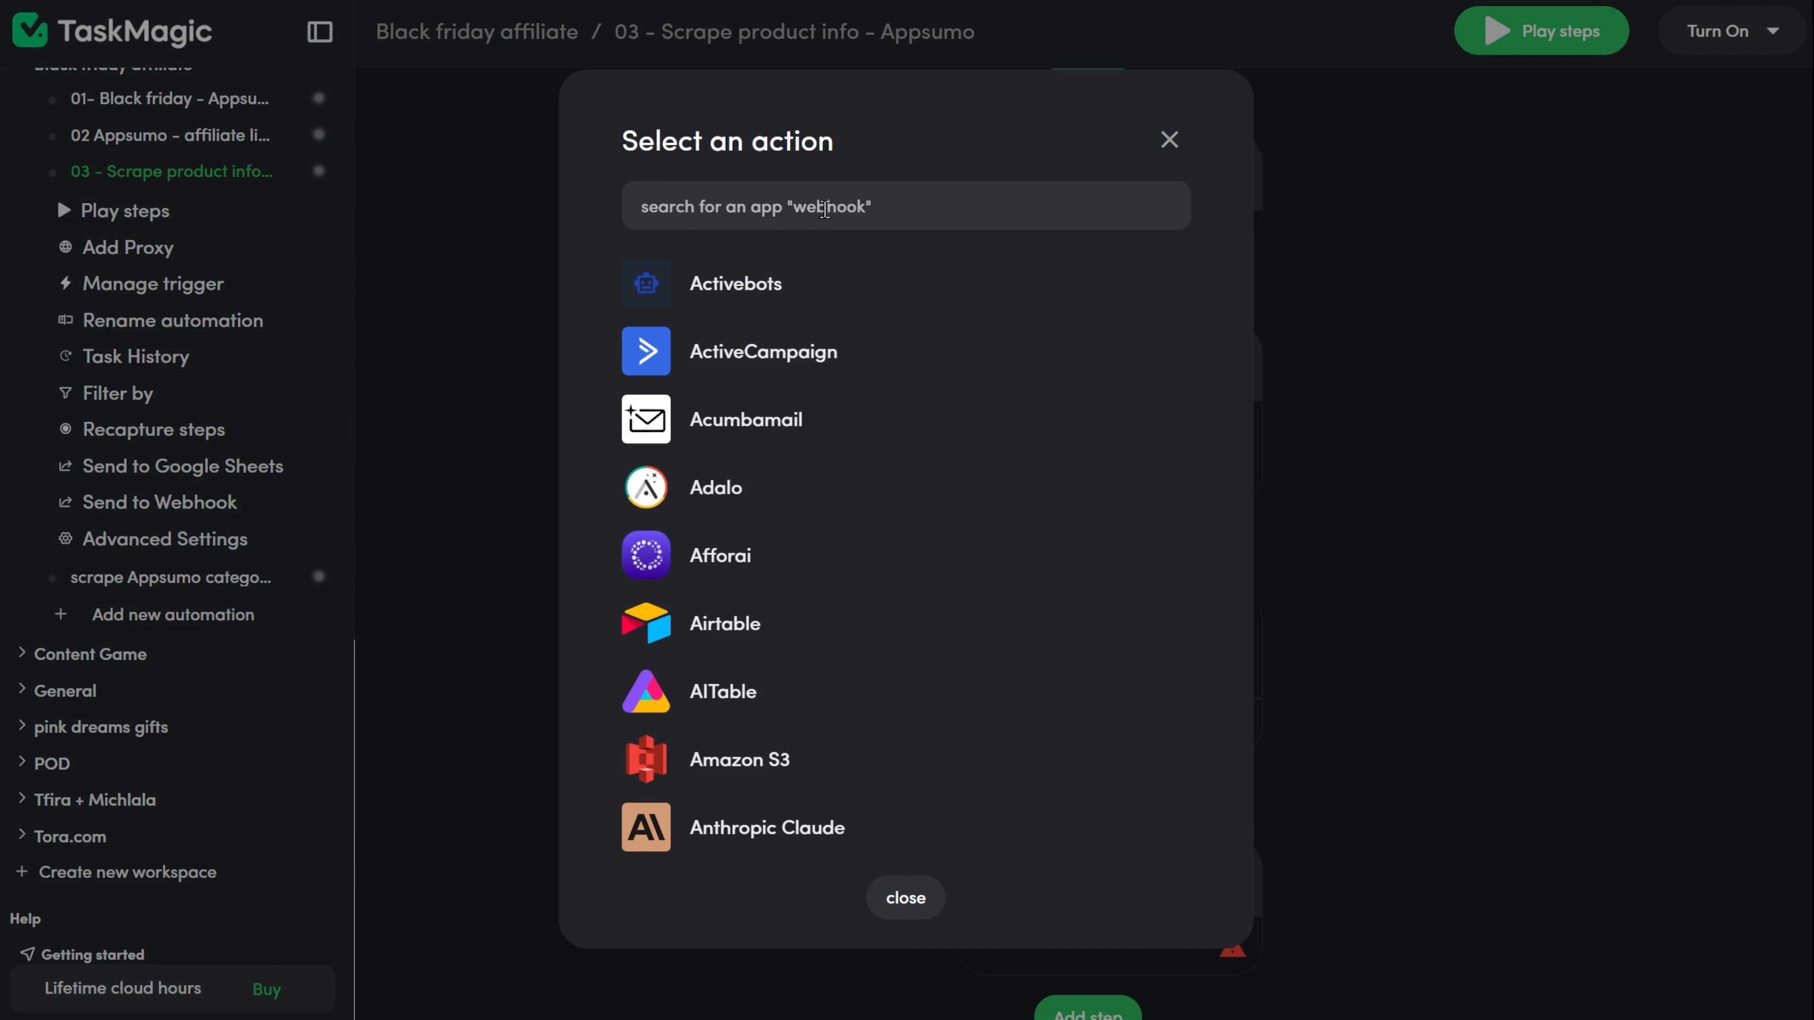
pyautogui.write('google')
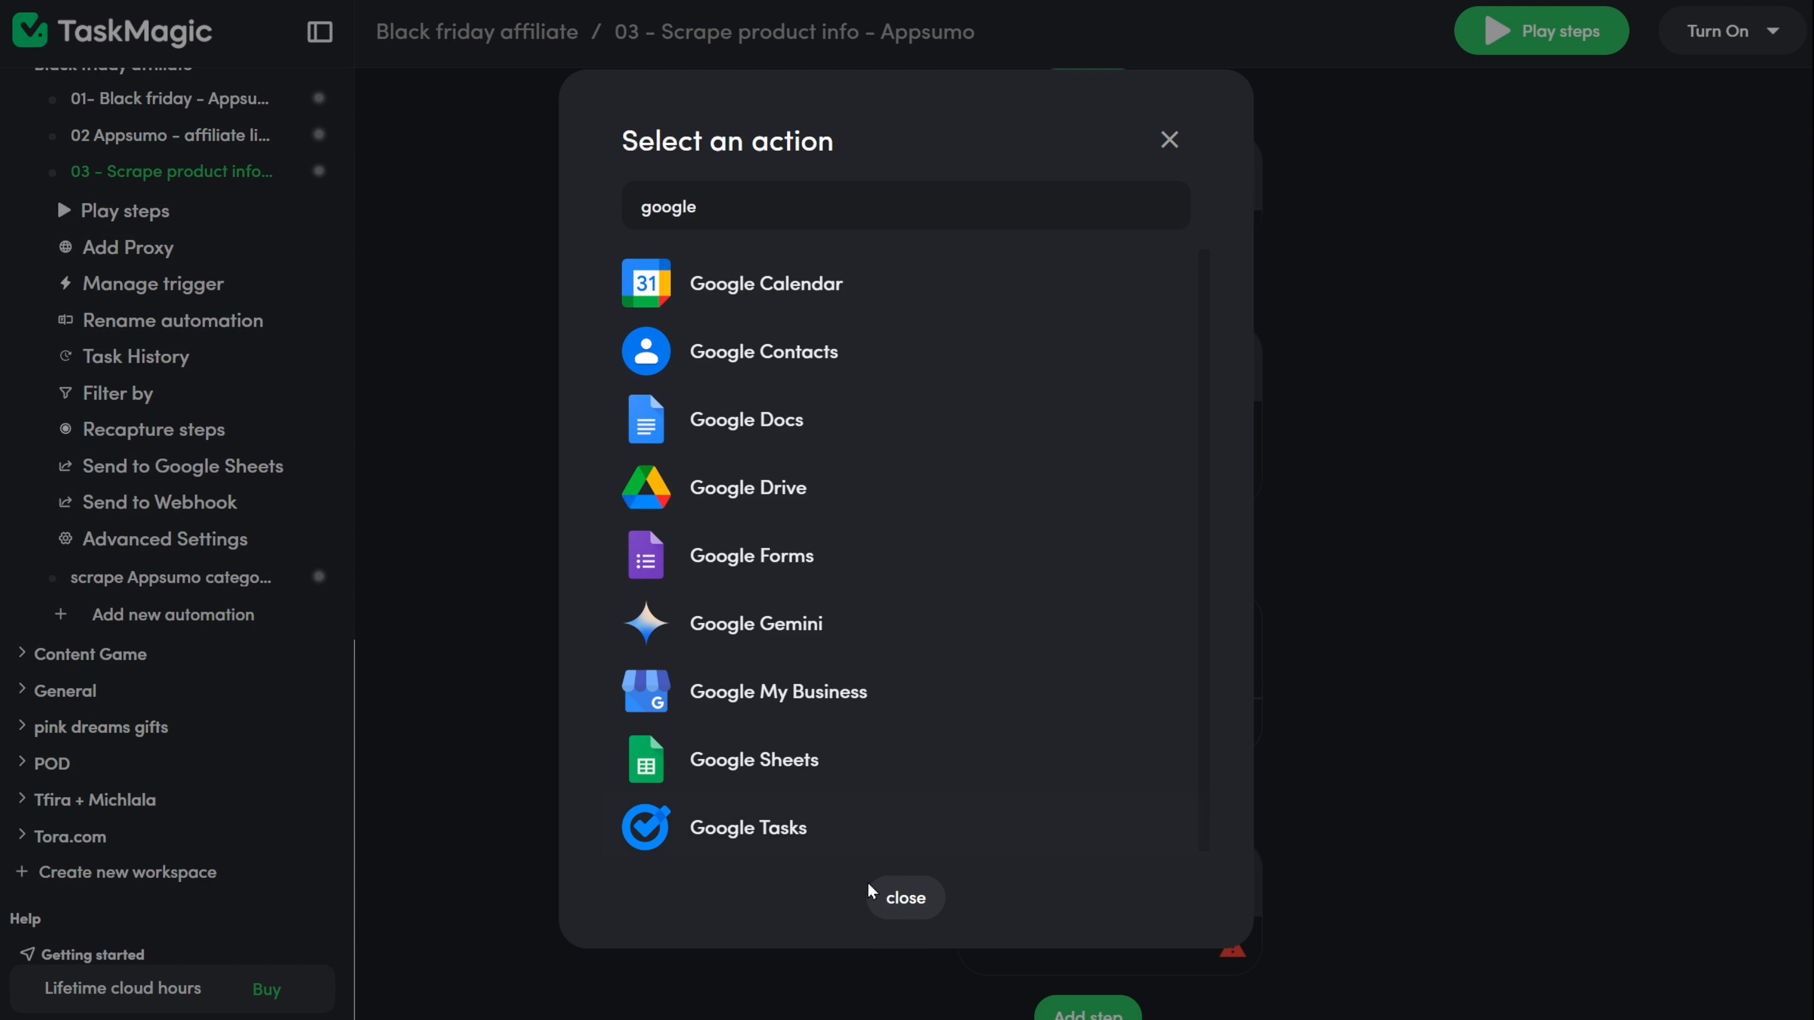
pyautogui.click(872, 775)
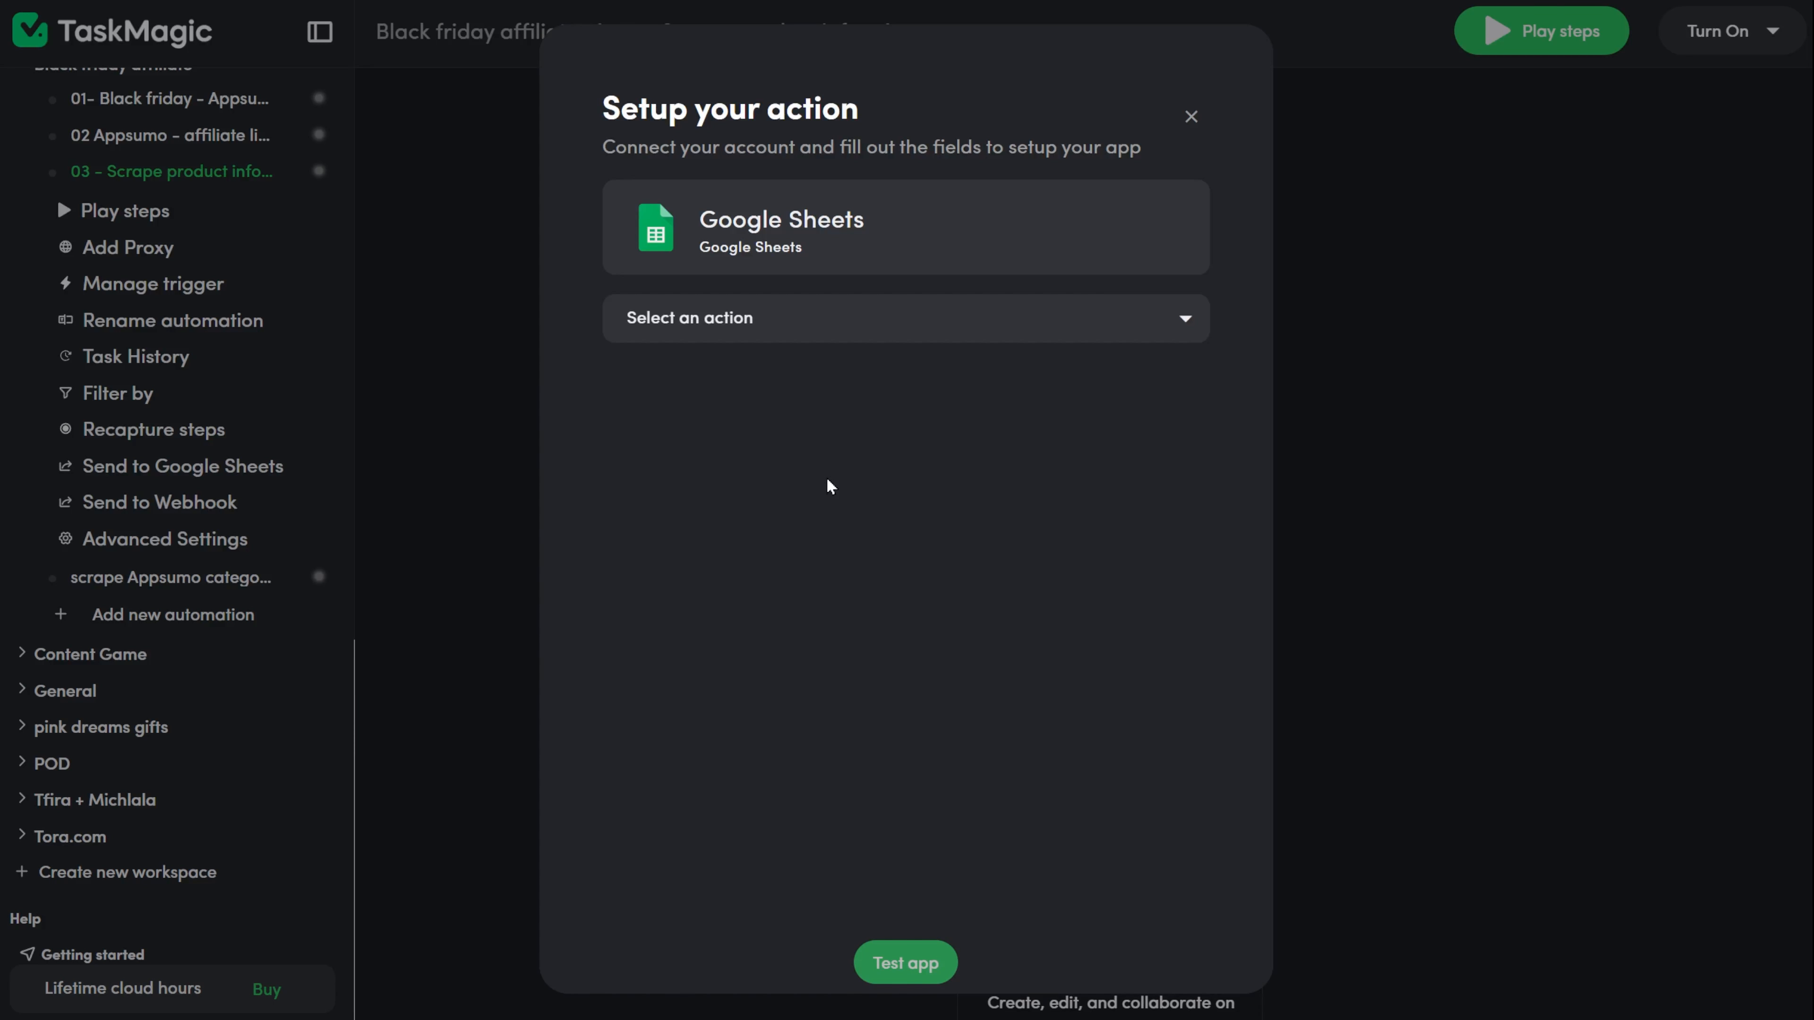
pyautogui.click(921, 311)
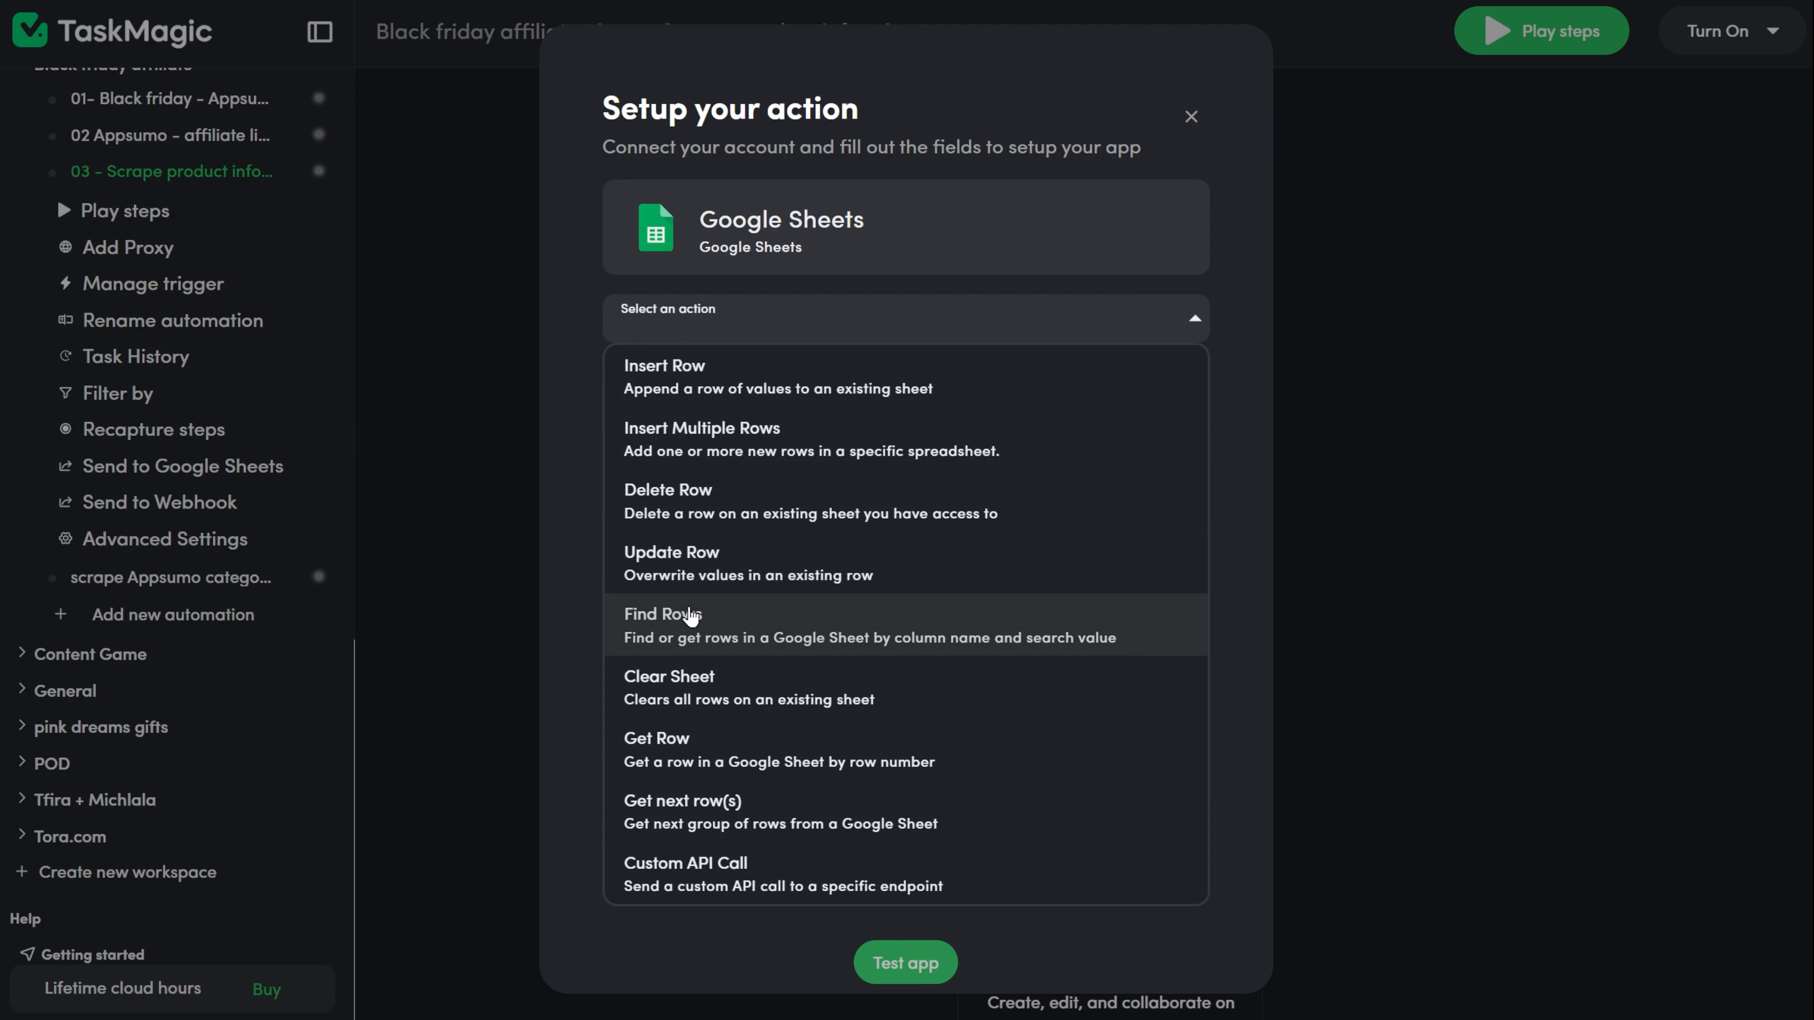
pyautogui.click(690, 616)
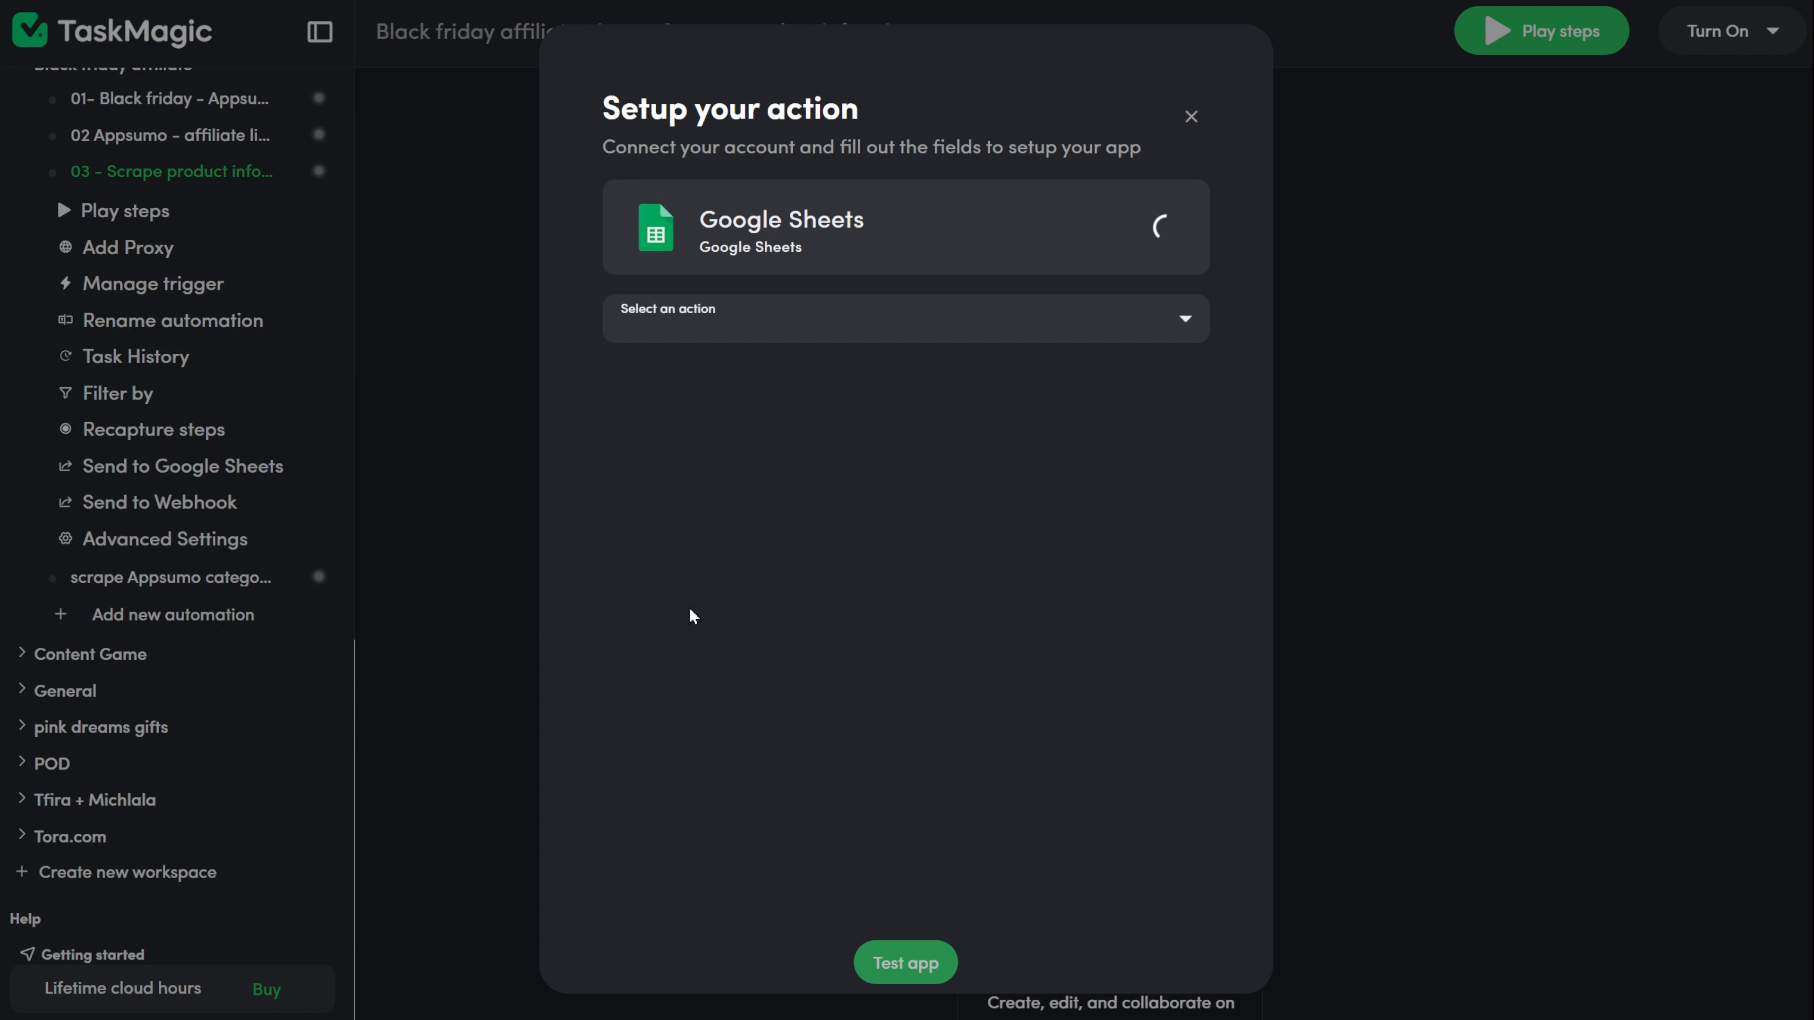
# Connect Find Rows to google-sheets and set spreadsheet Appsumo products, sheet video, and search column product name.
pyautogui.click(1045, 441)
pyautogui.click(911, 527)
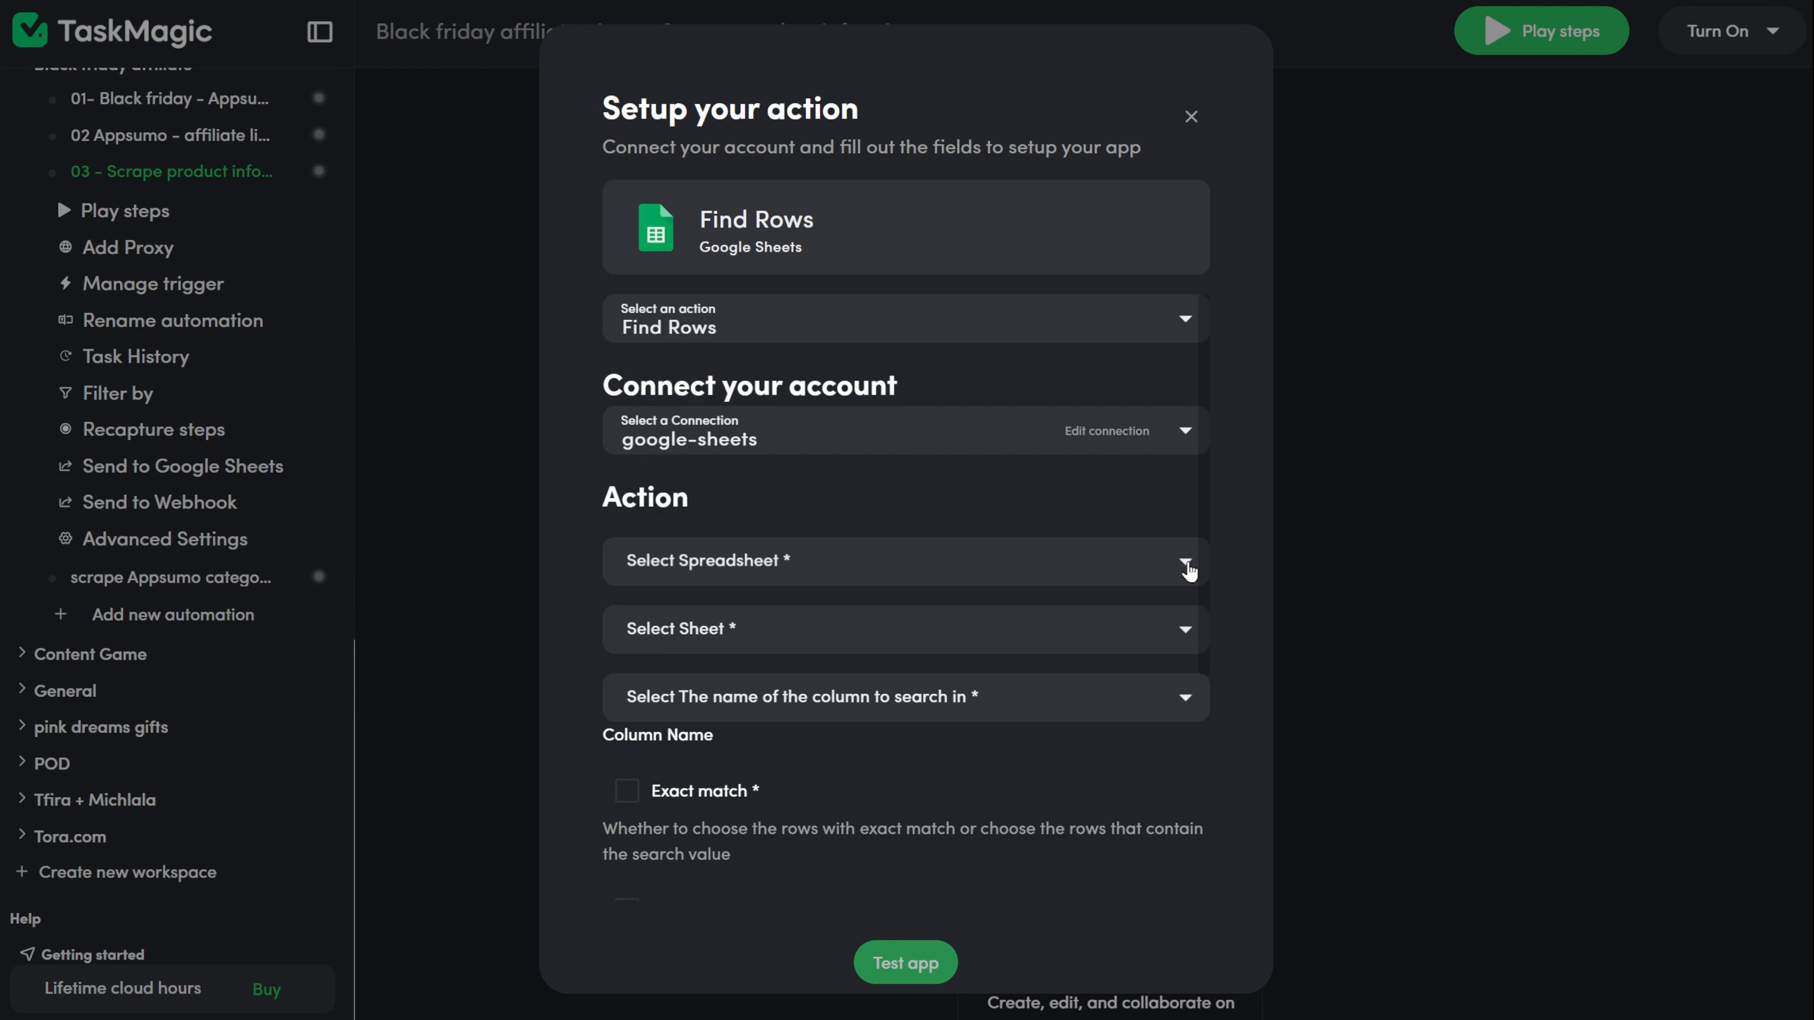
pyautogui.click(1186, 566)
pyautogui.click(793, 37)
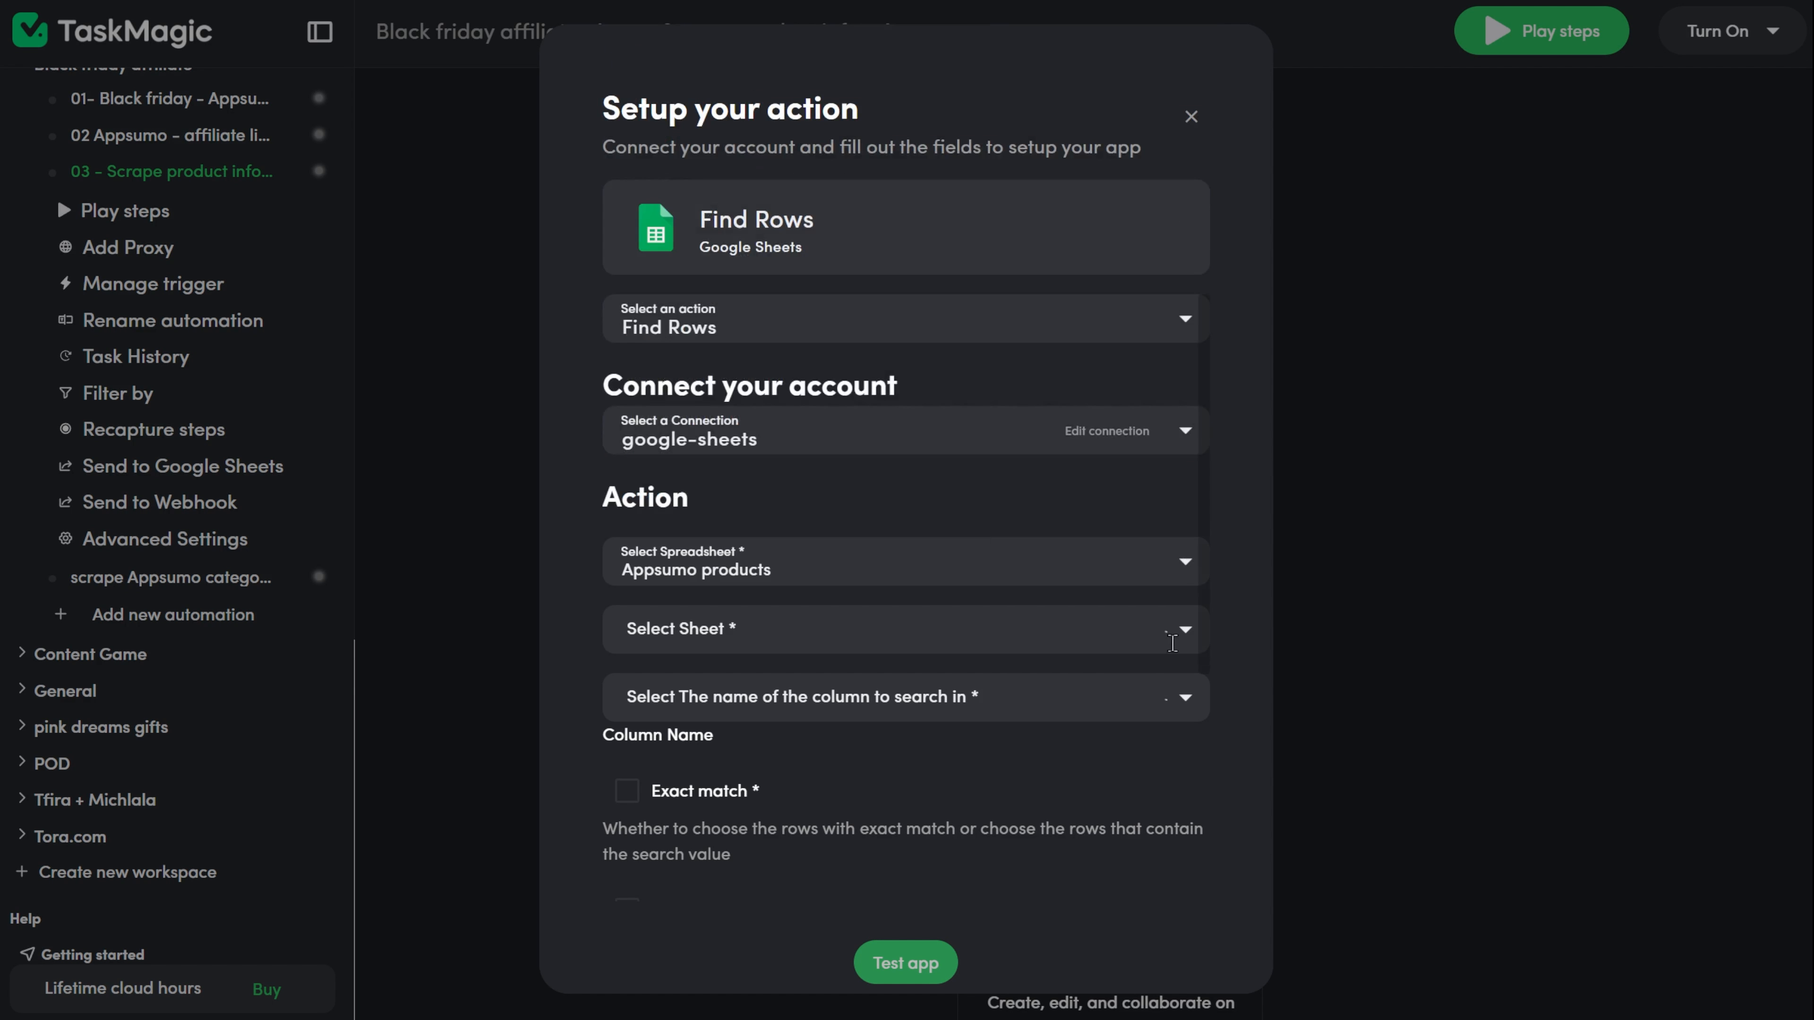
pyautogui.click(1193, 645)
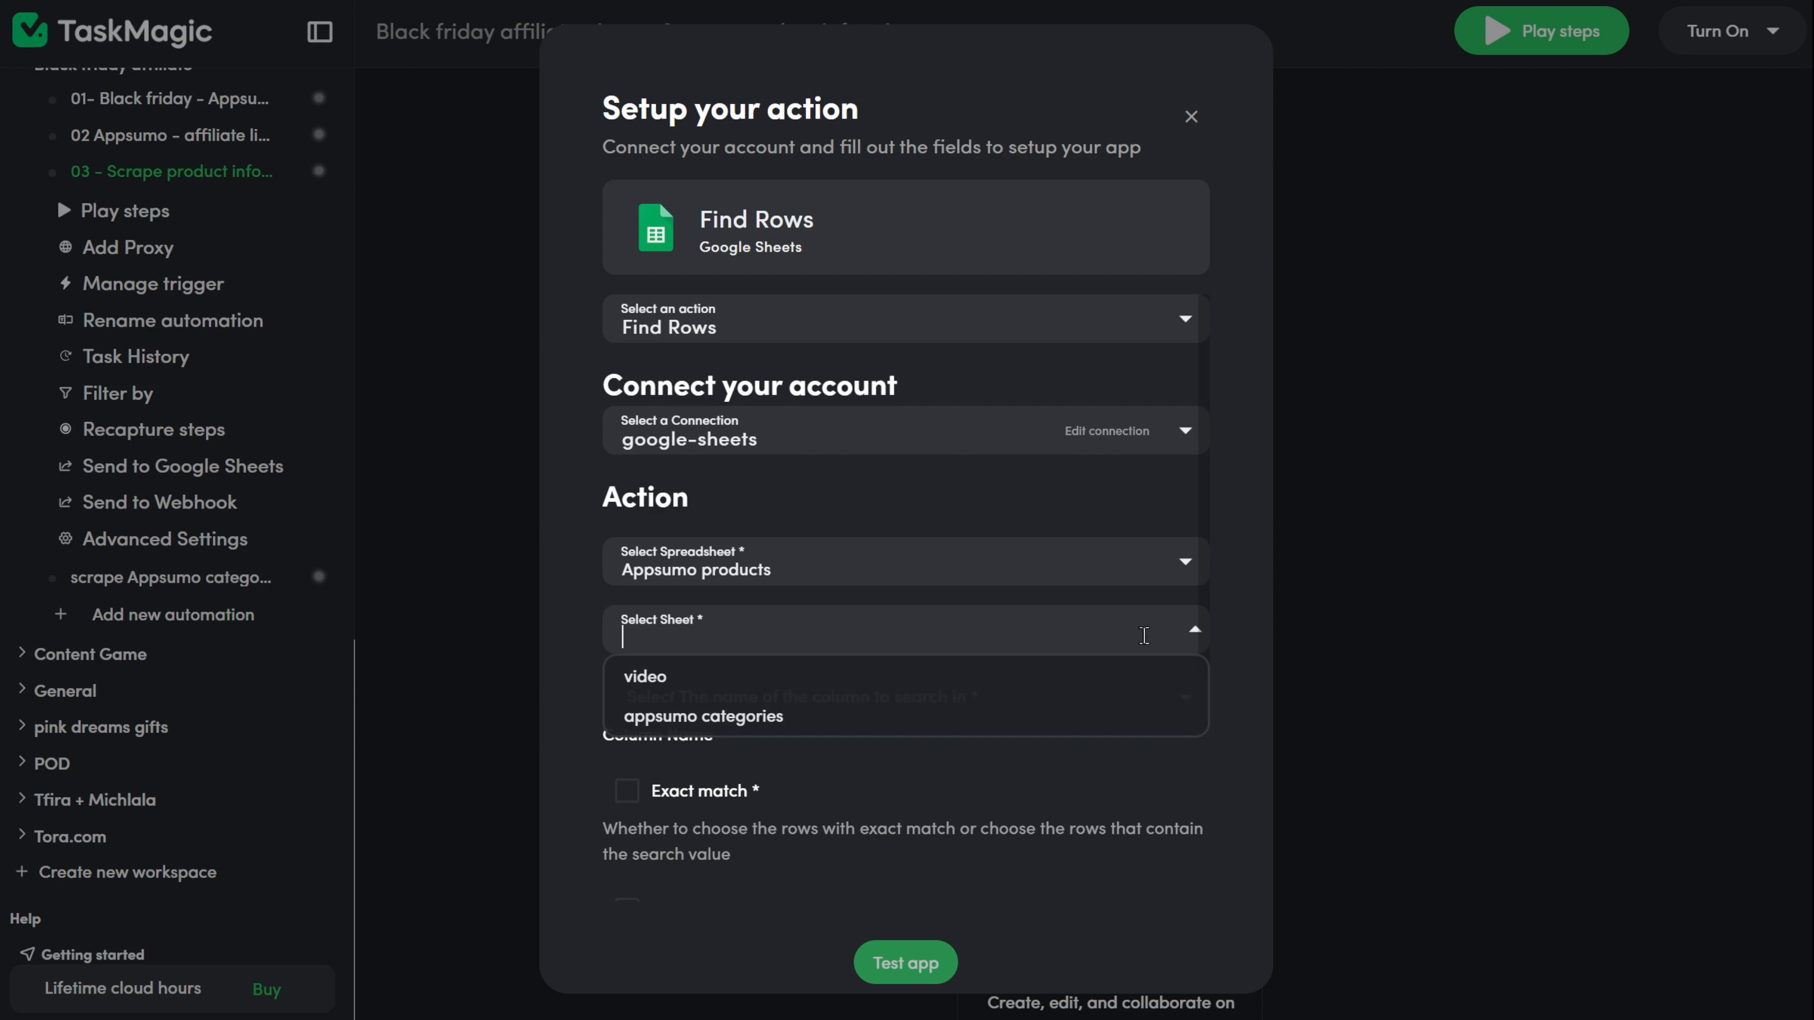
pyautogui.click(822, 677)
pyautogui.click(1186, 711)
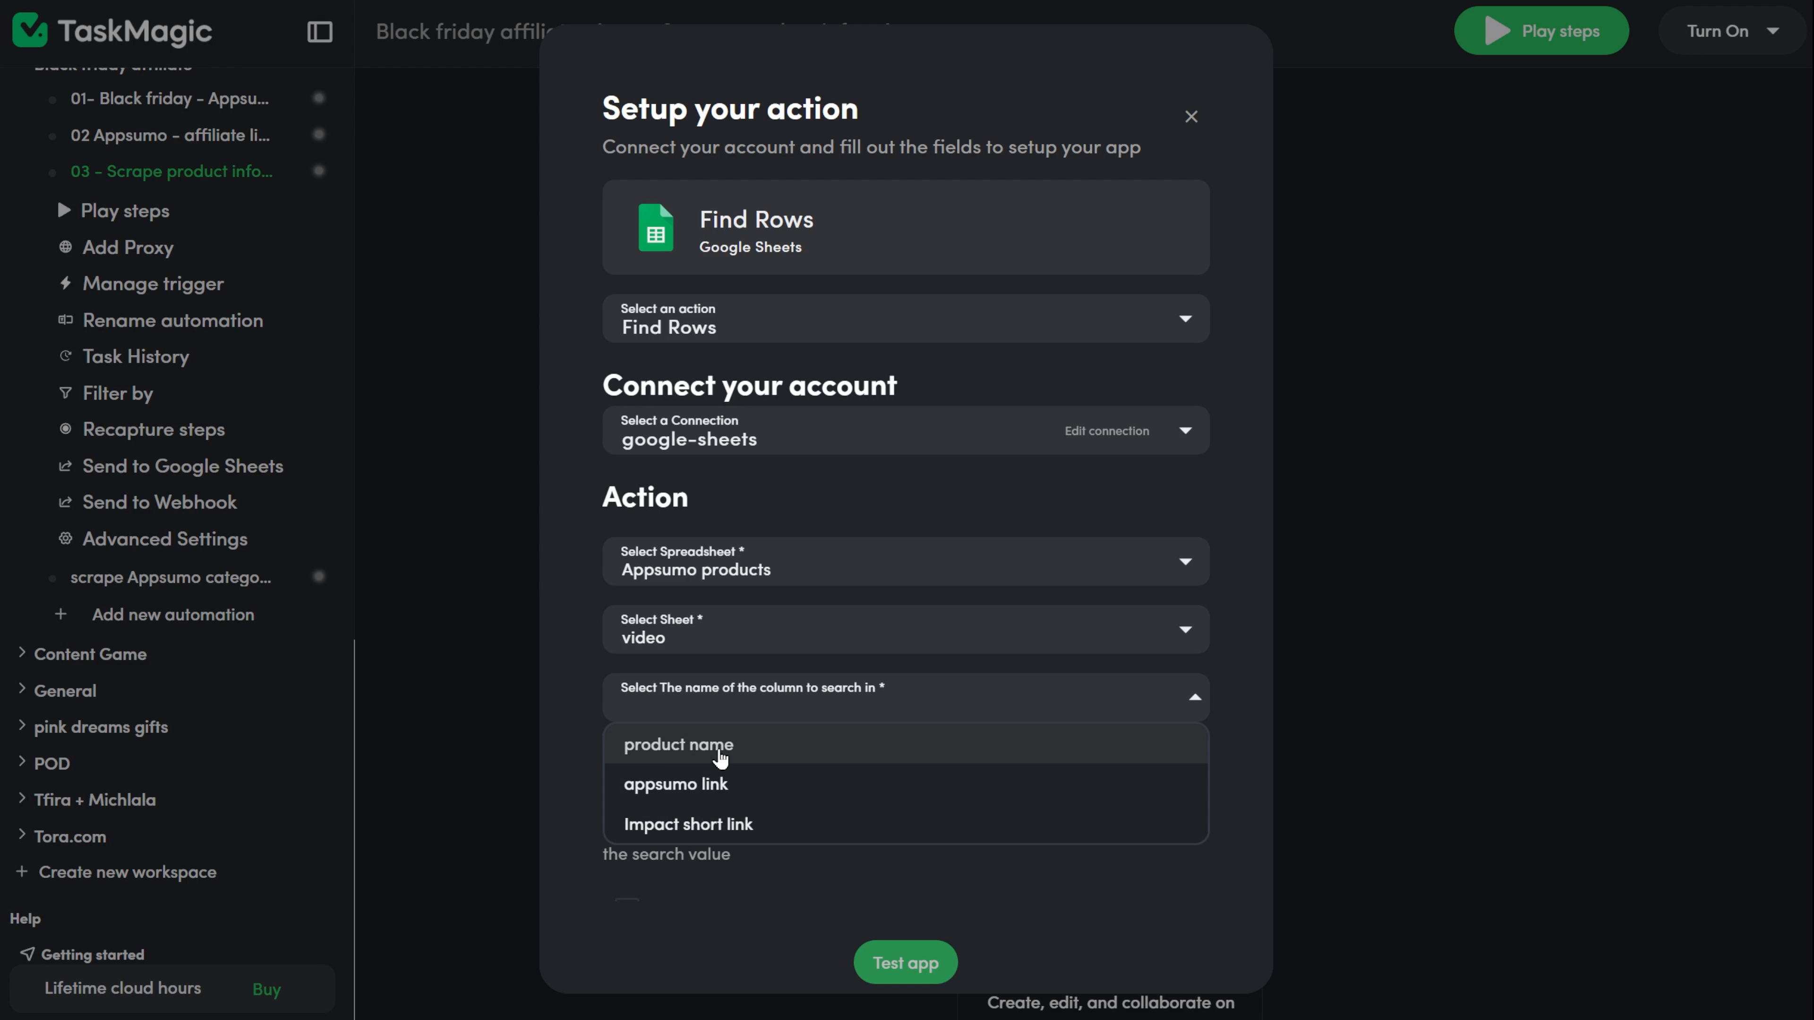
pyautogui.click(720, 750)
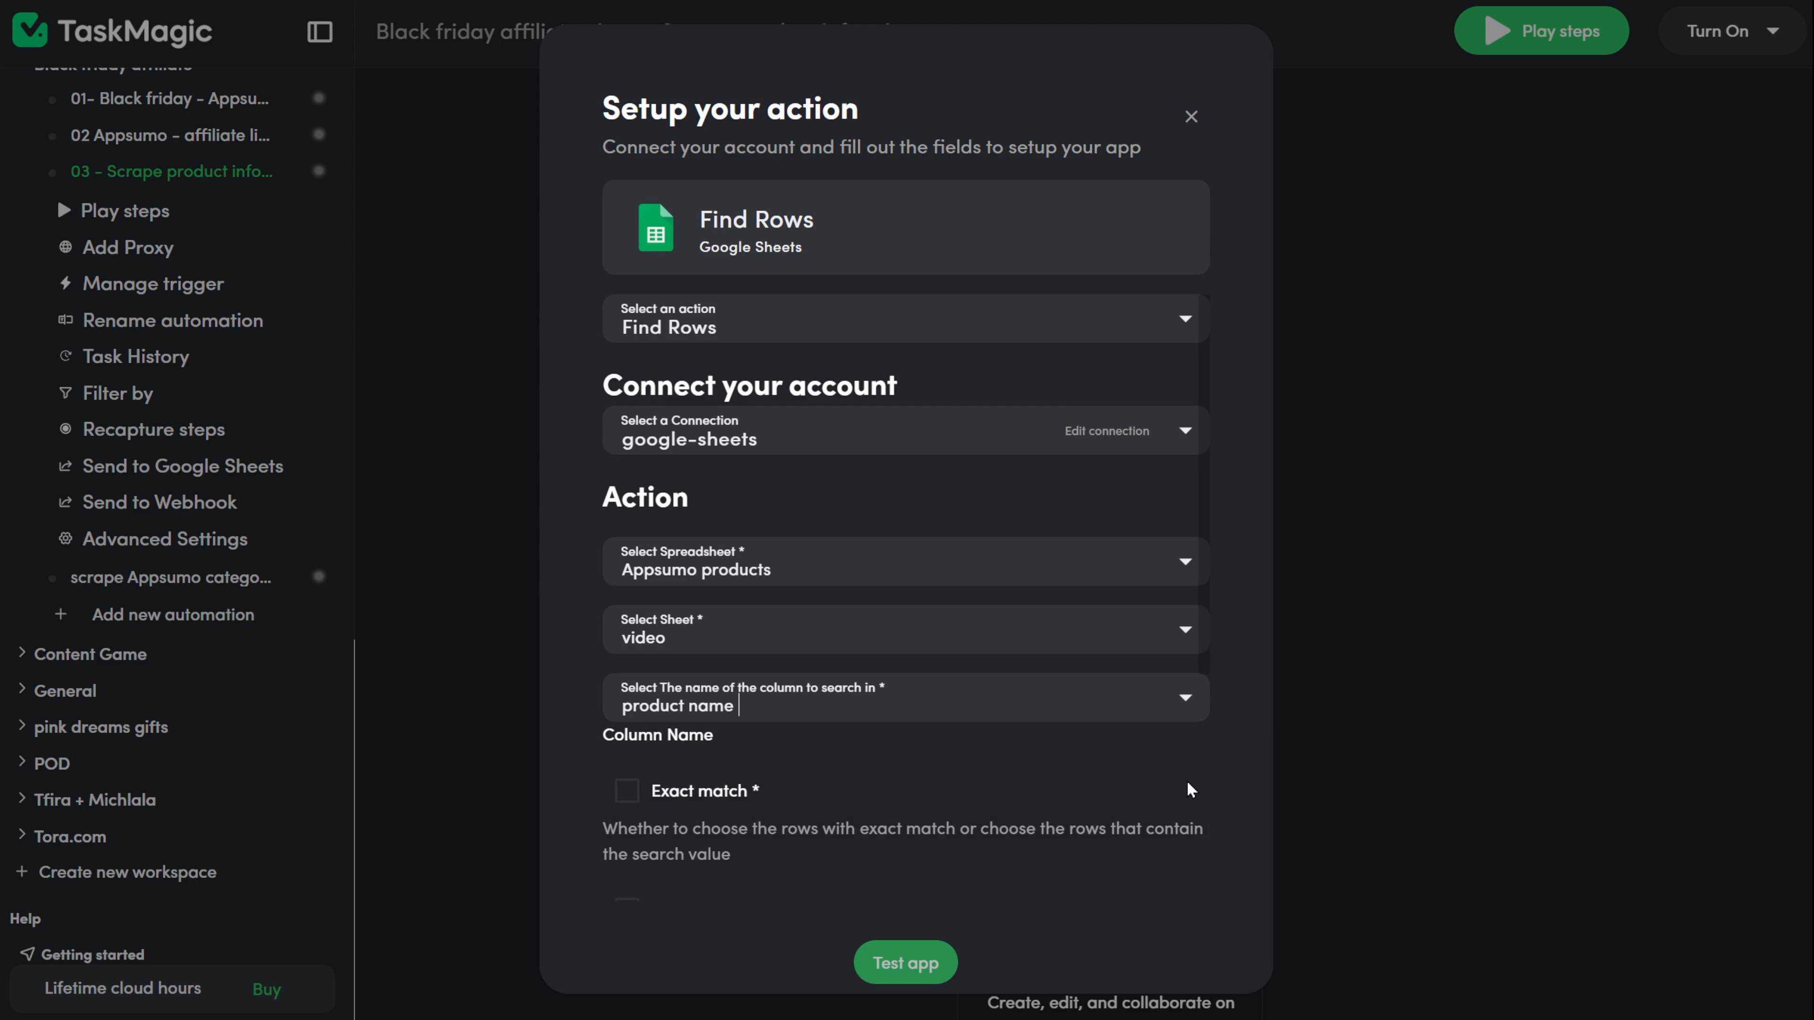
# Enable Exact match, use viewflip copied from the Appsumo products sheet as the Search Value, and set Starting Row to 2.
pyautogui.scroll(-5, 1189, 789)
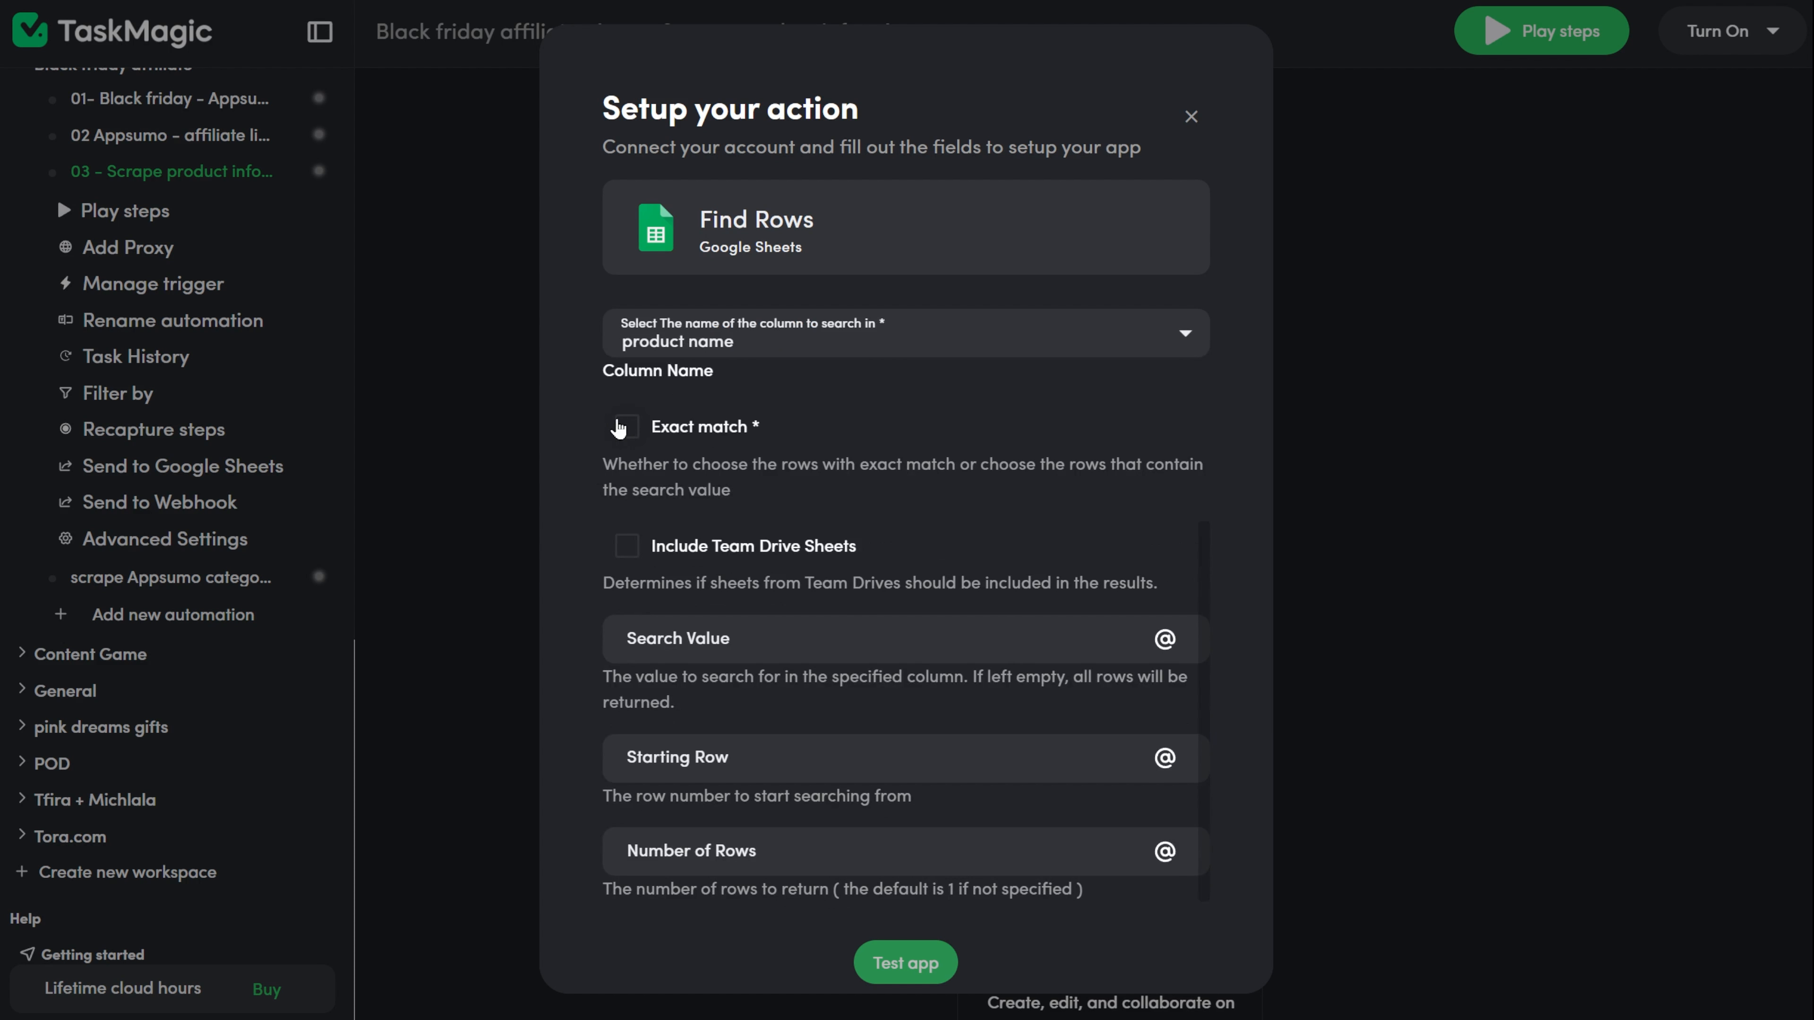
pyautogui.click(619, 428)
pyautogui.click(89, 238)
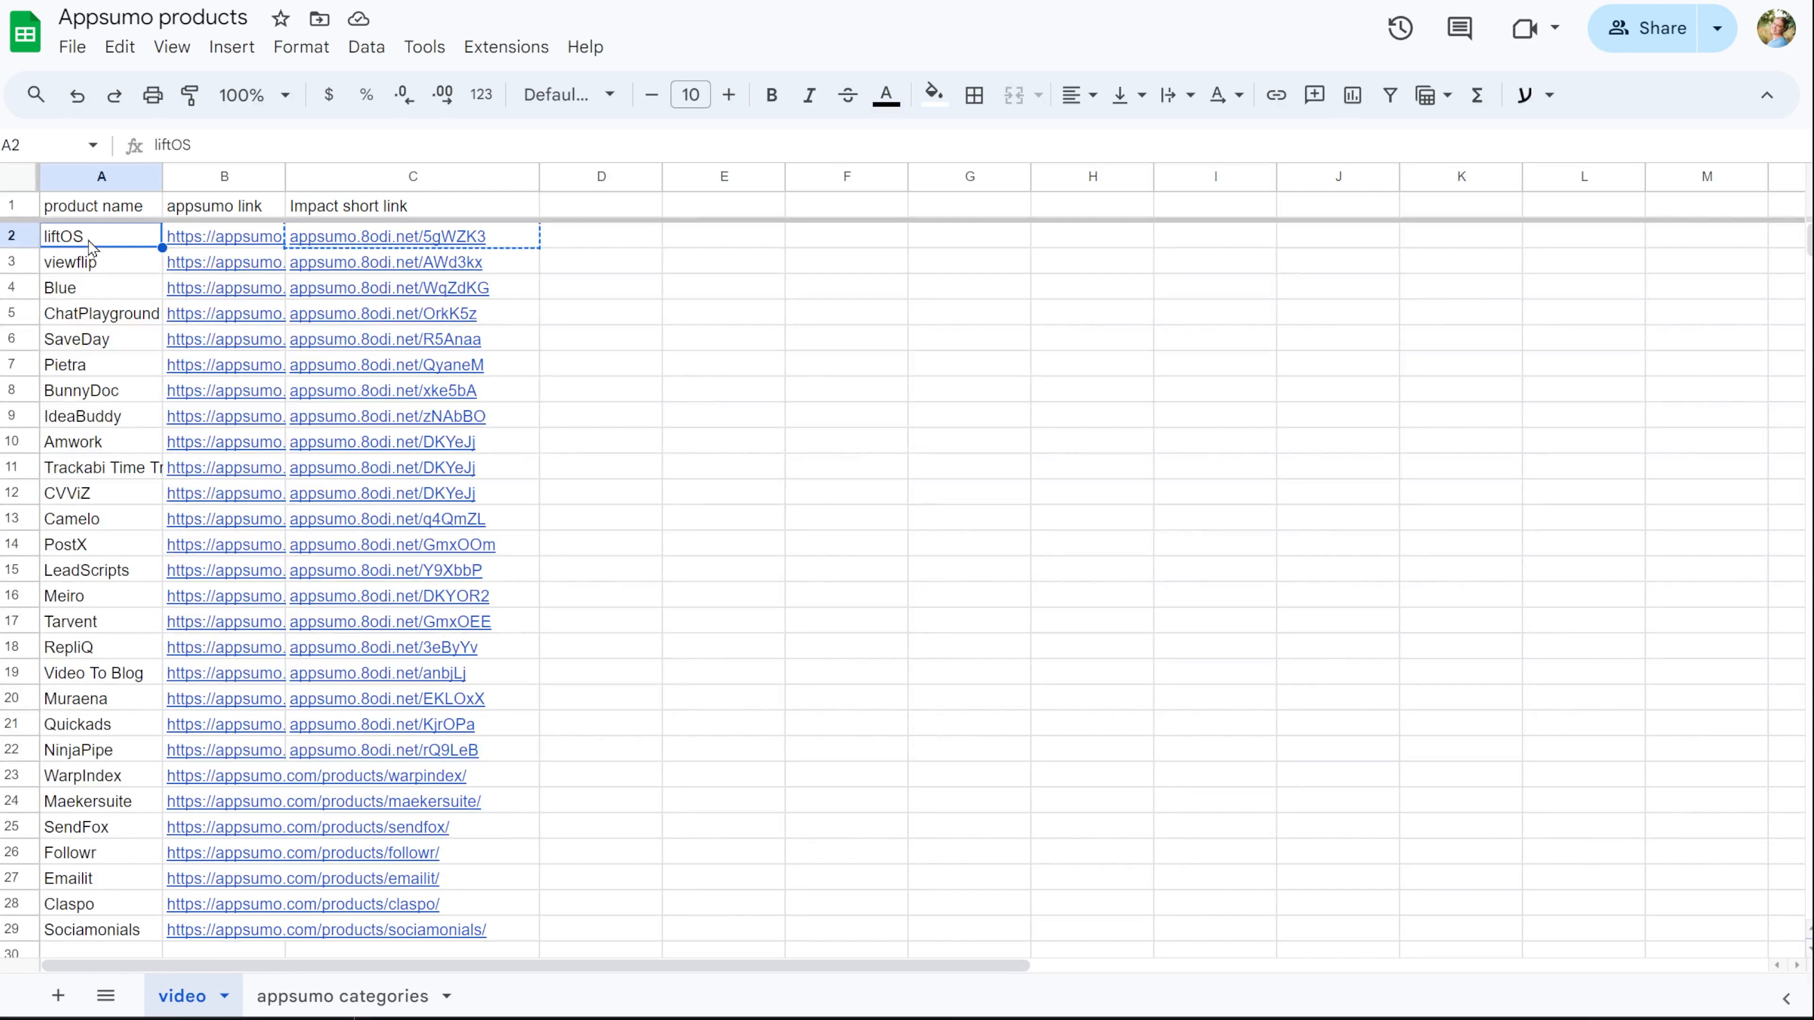
pyautogui.click(96, 270)
pyautogui.hotkey('ctrl', 'c')
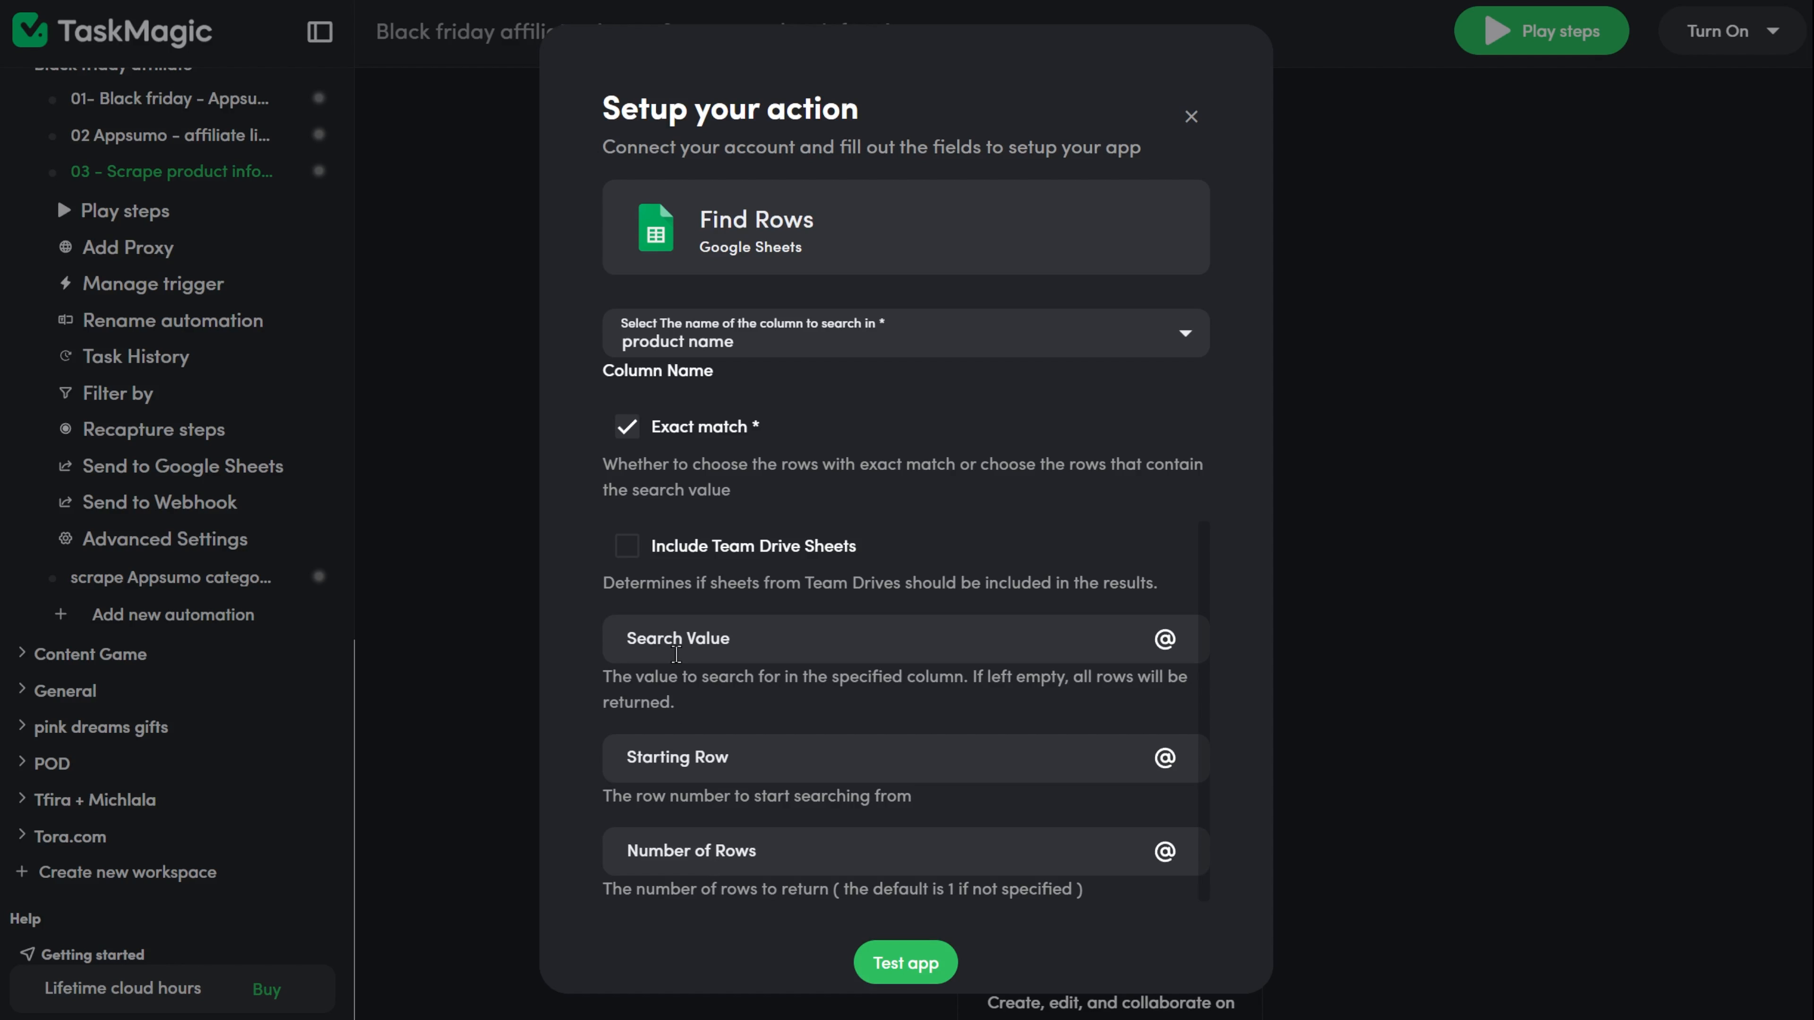
pyautogui.click(676, 655)
pyautogui.hotkey('ctrl', 'v')
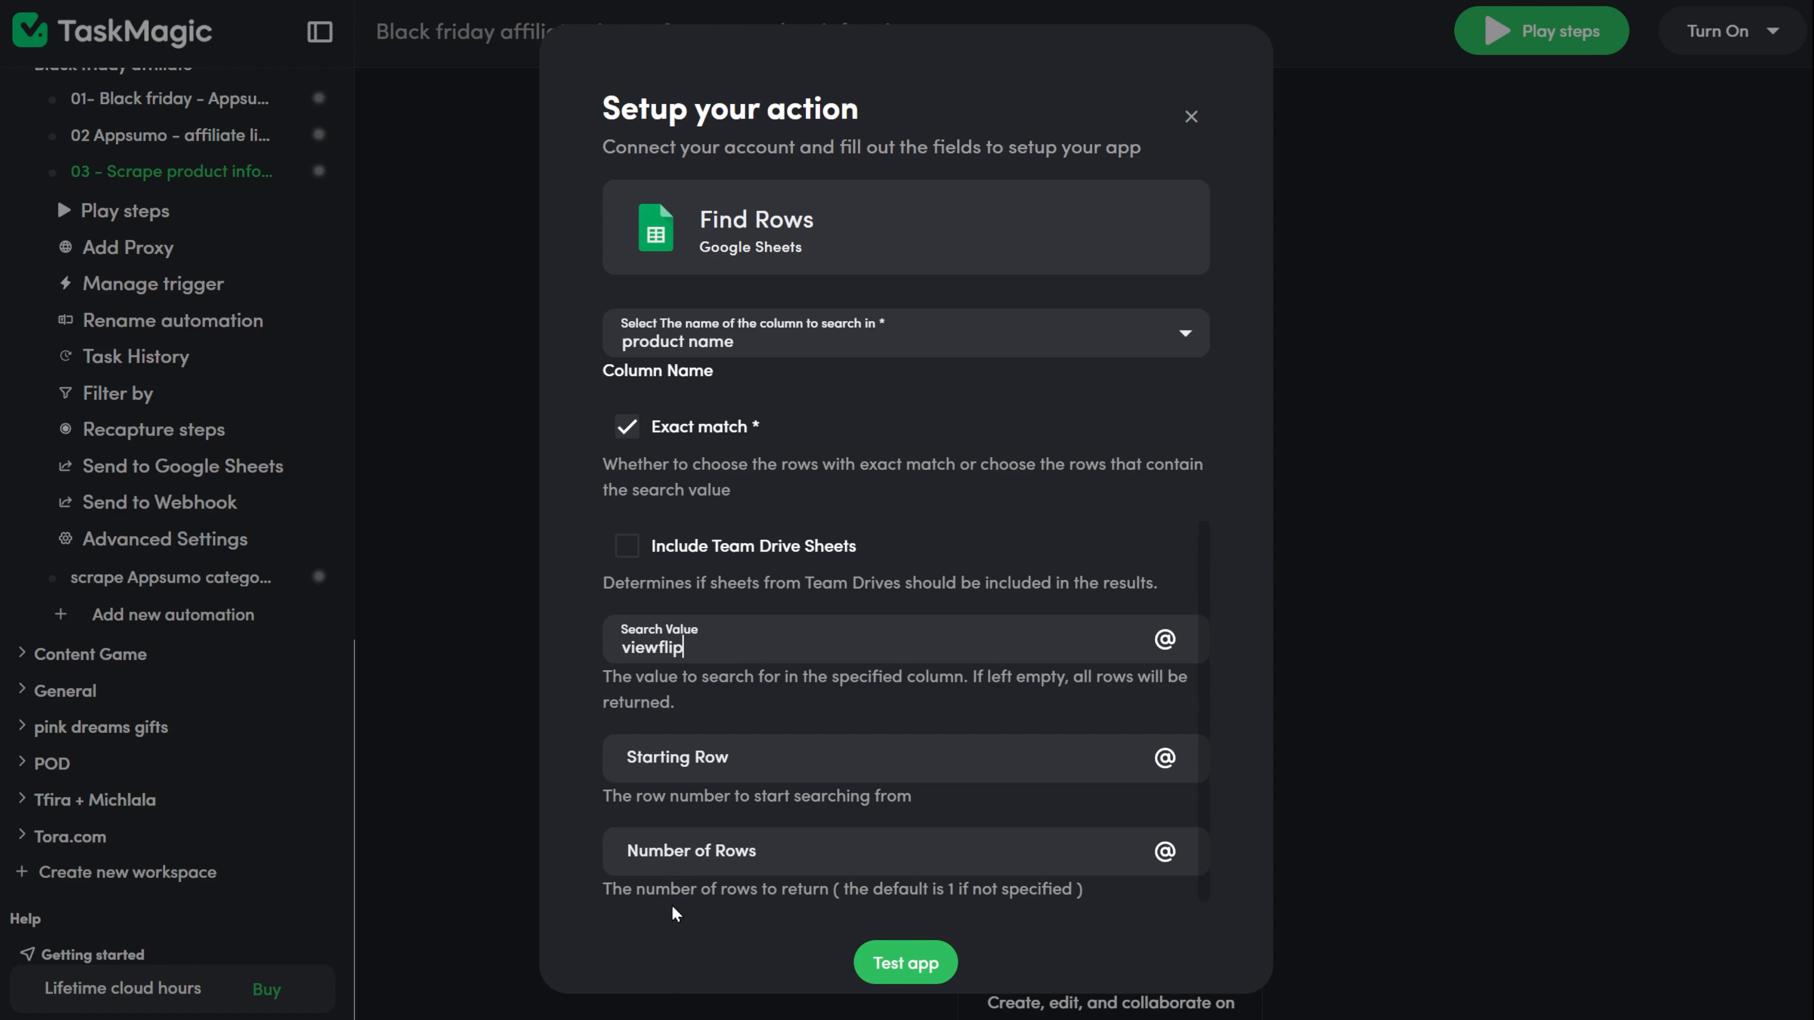
pyautogui.click(642, 773)
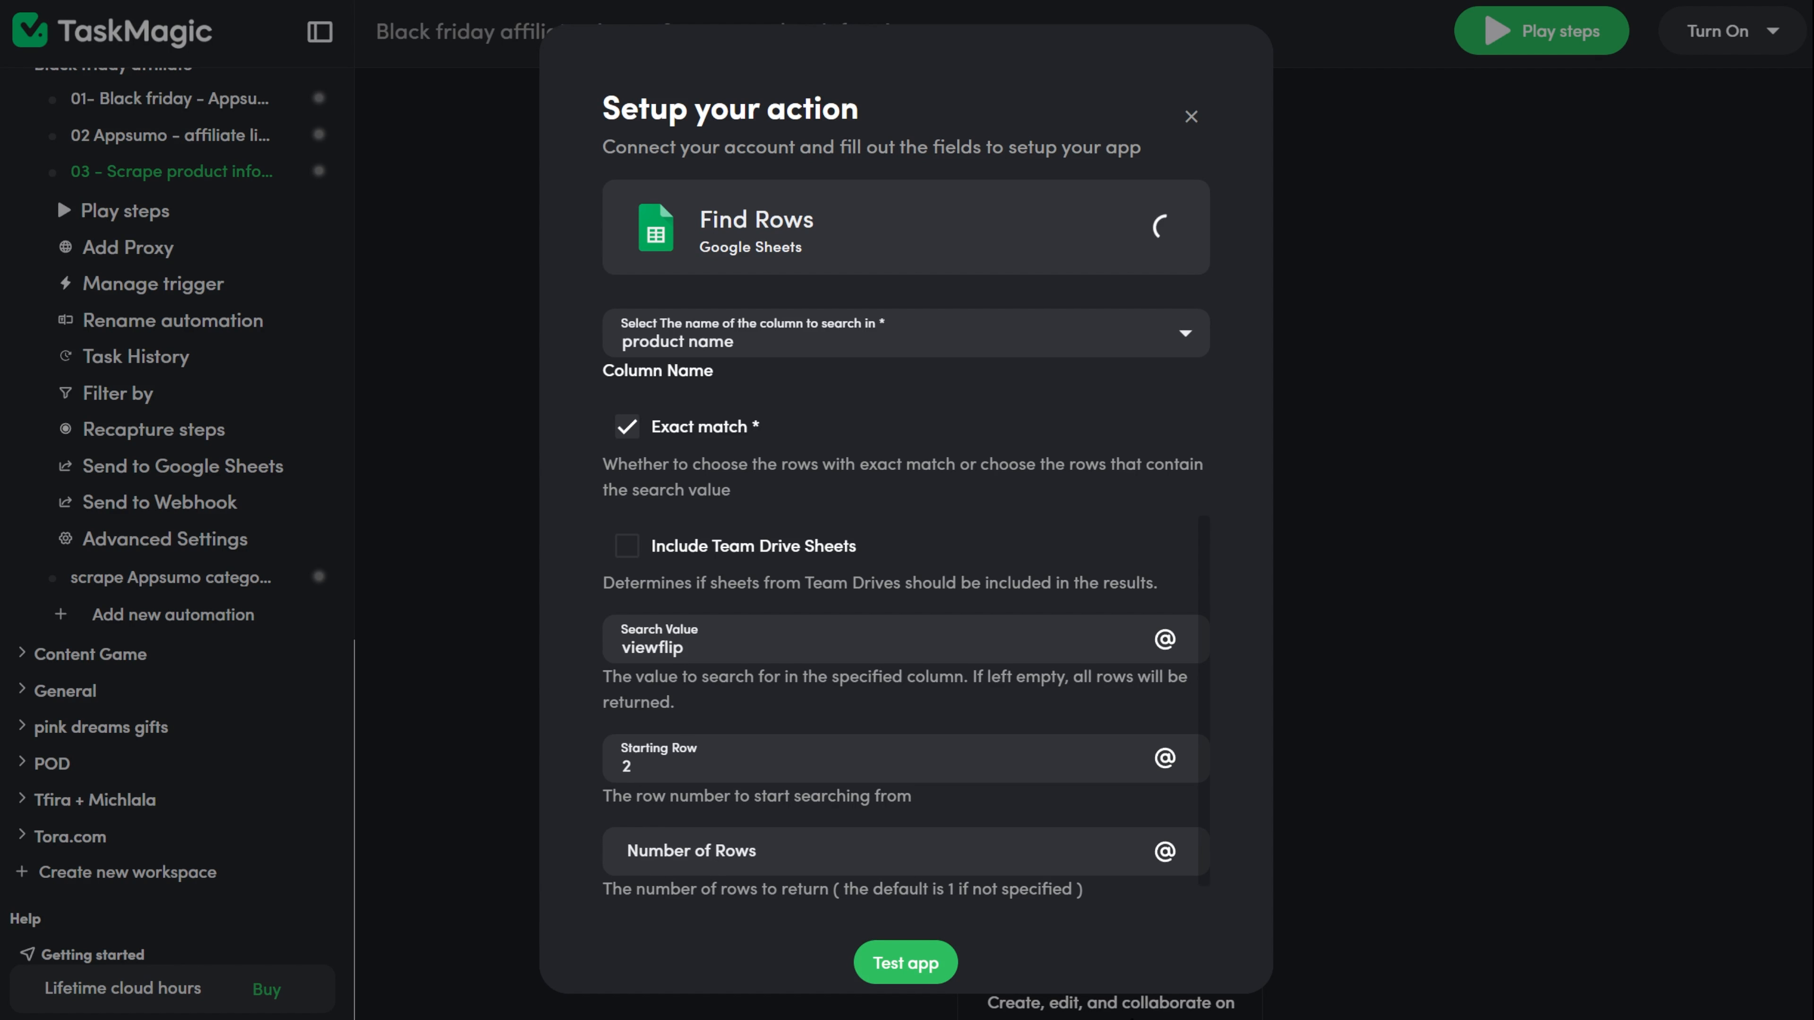
# Test the Find Rows action, close its test result, and save the step.
pyautogui.click(915, 975)
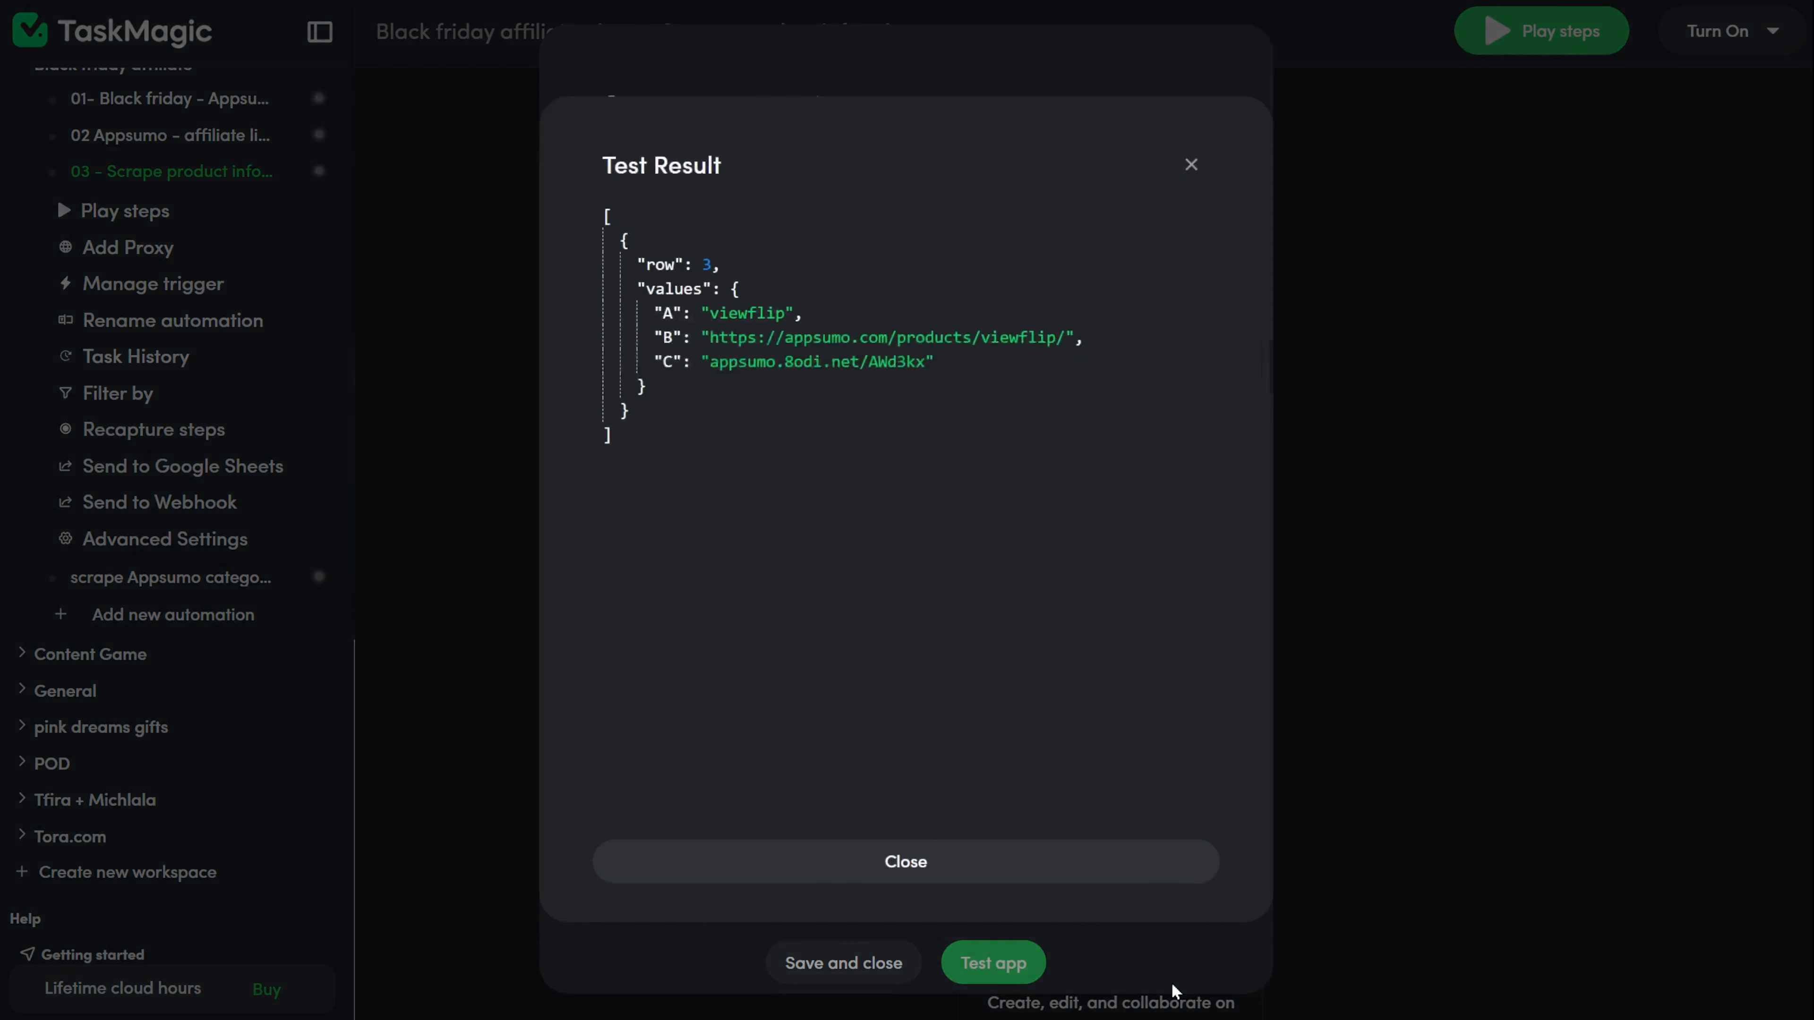
pyautogui.click(1154, 877)
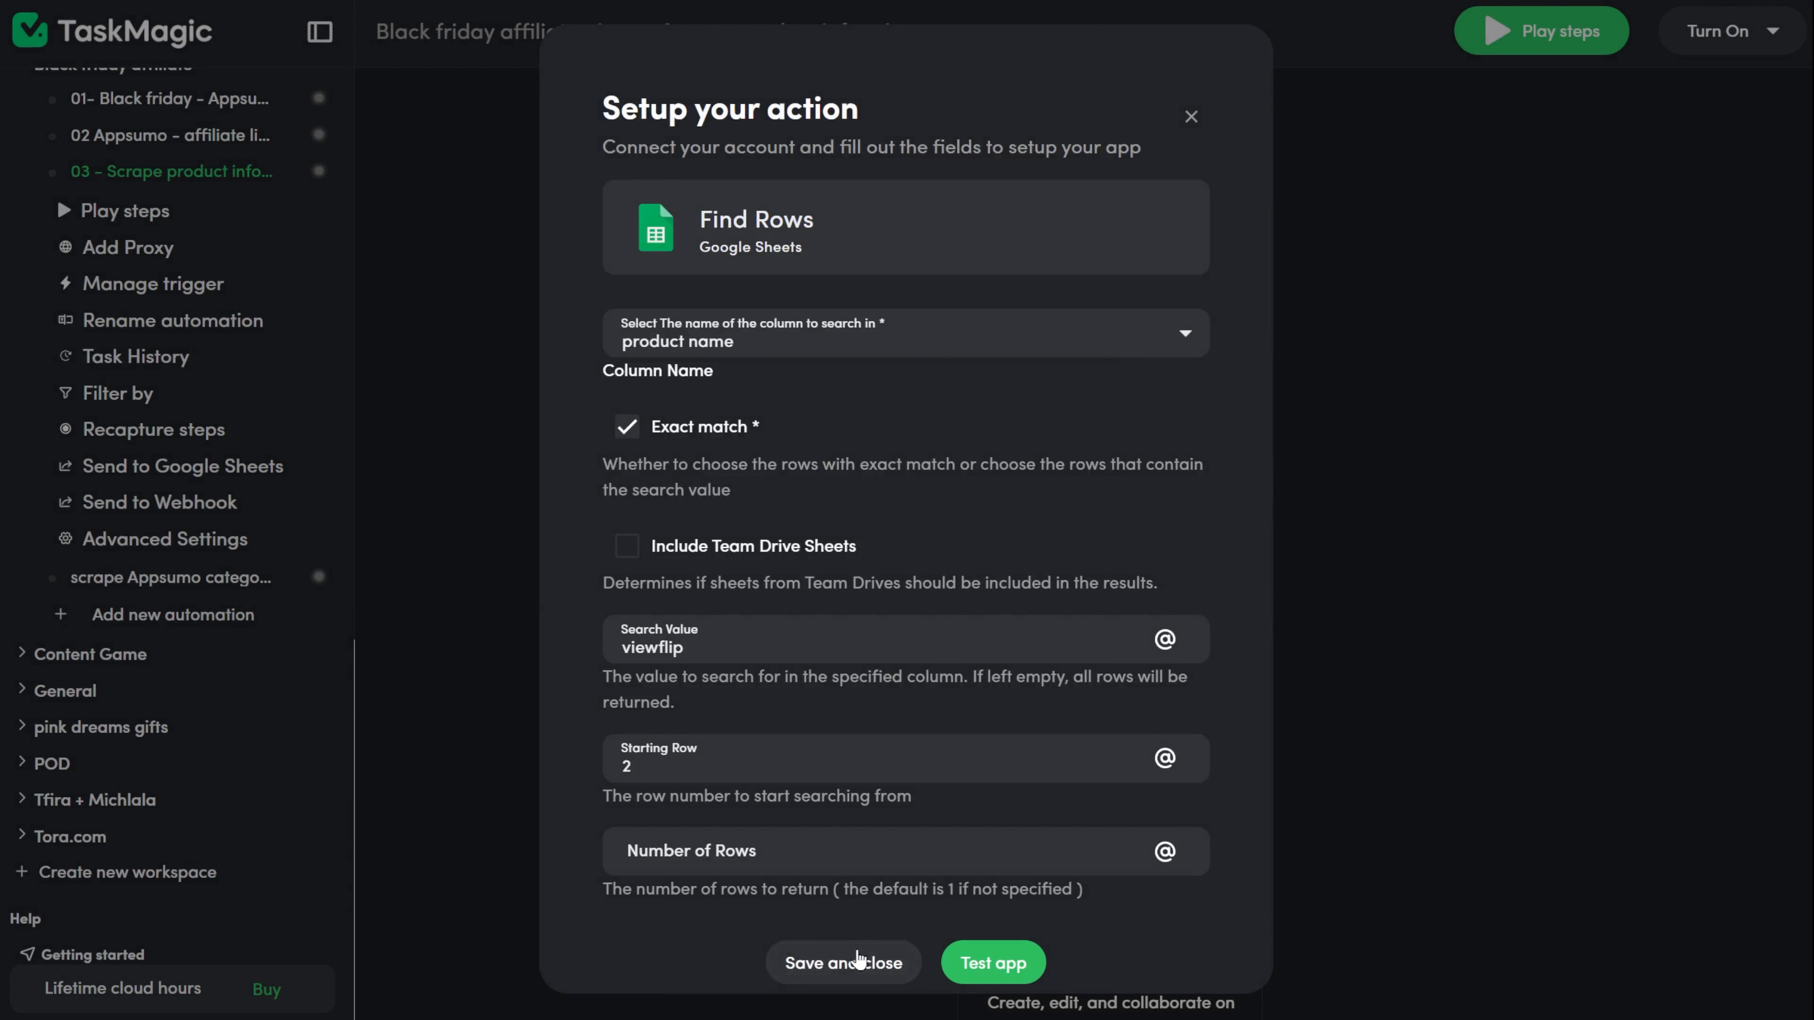
pyautogui.click(843, 962)
pyautogui.scroll(-4, 1220, 965)
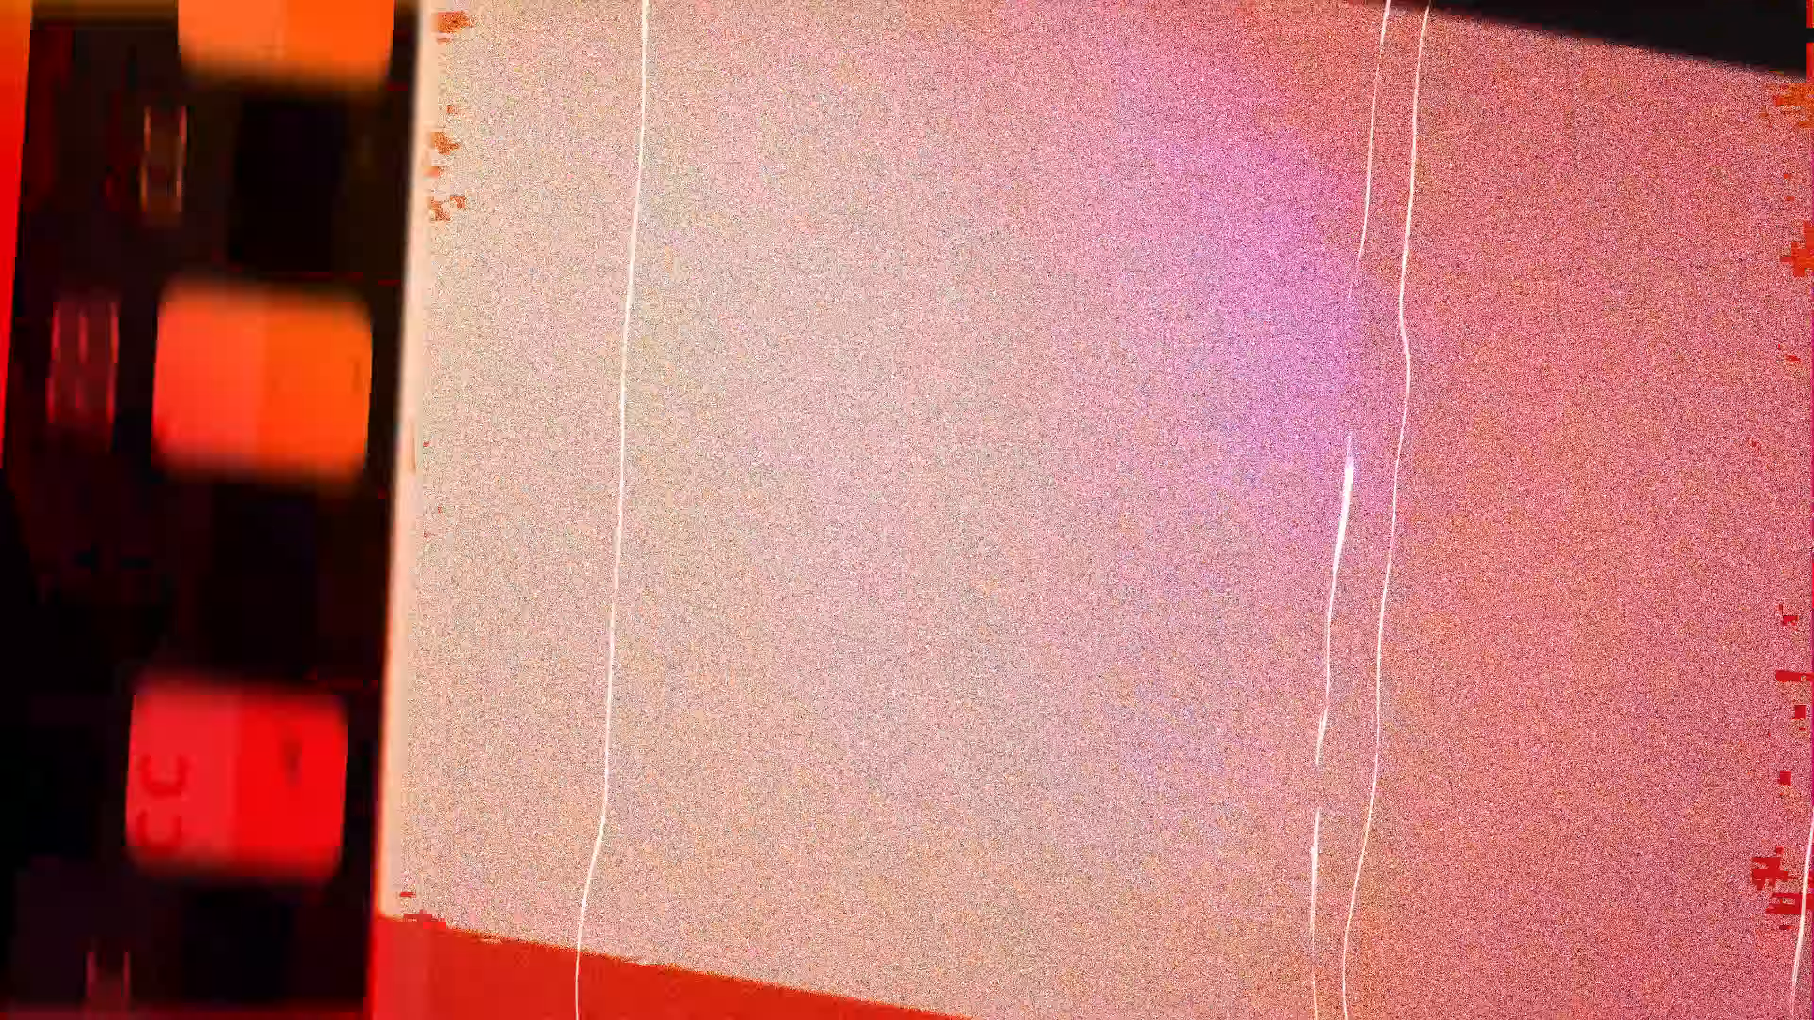
# In the video sheet, enter headers App Affiliate long link, product's website, description and short description in D1 to G1.
pyautogui.write('App A')
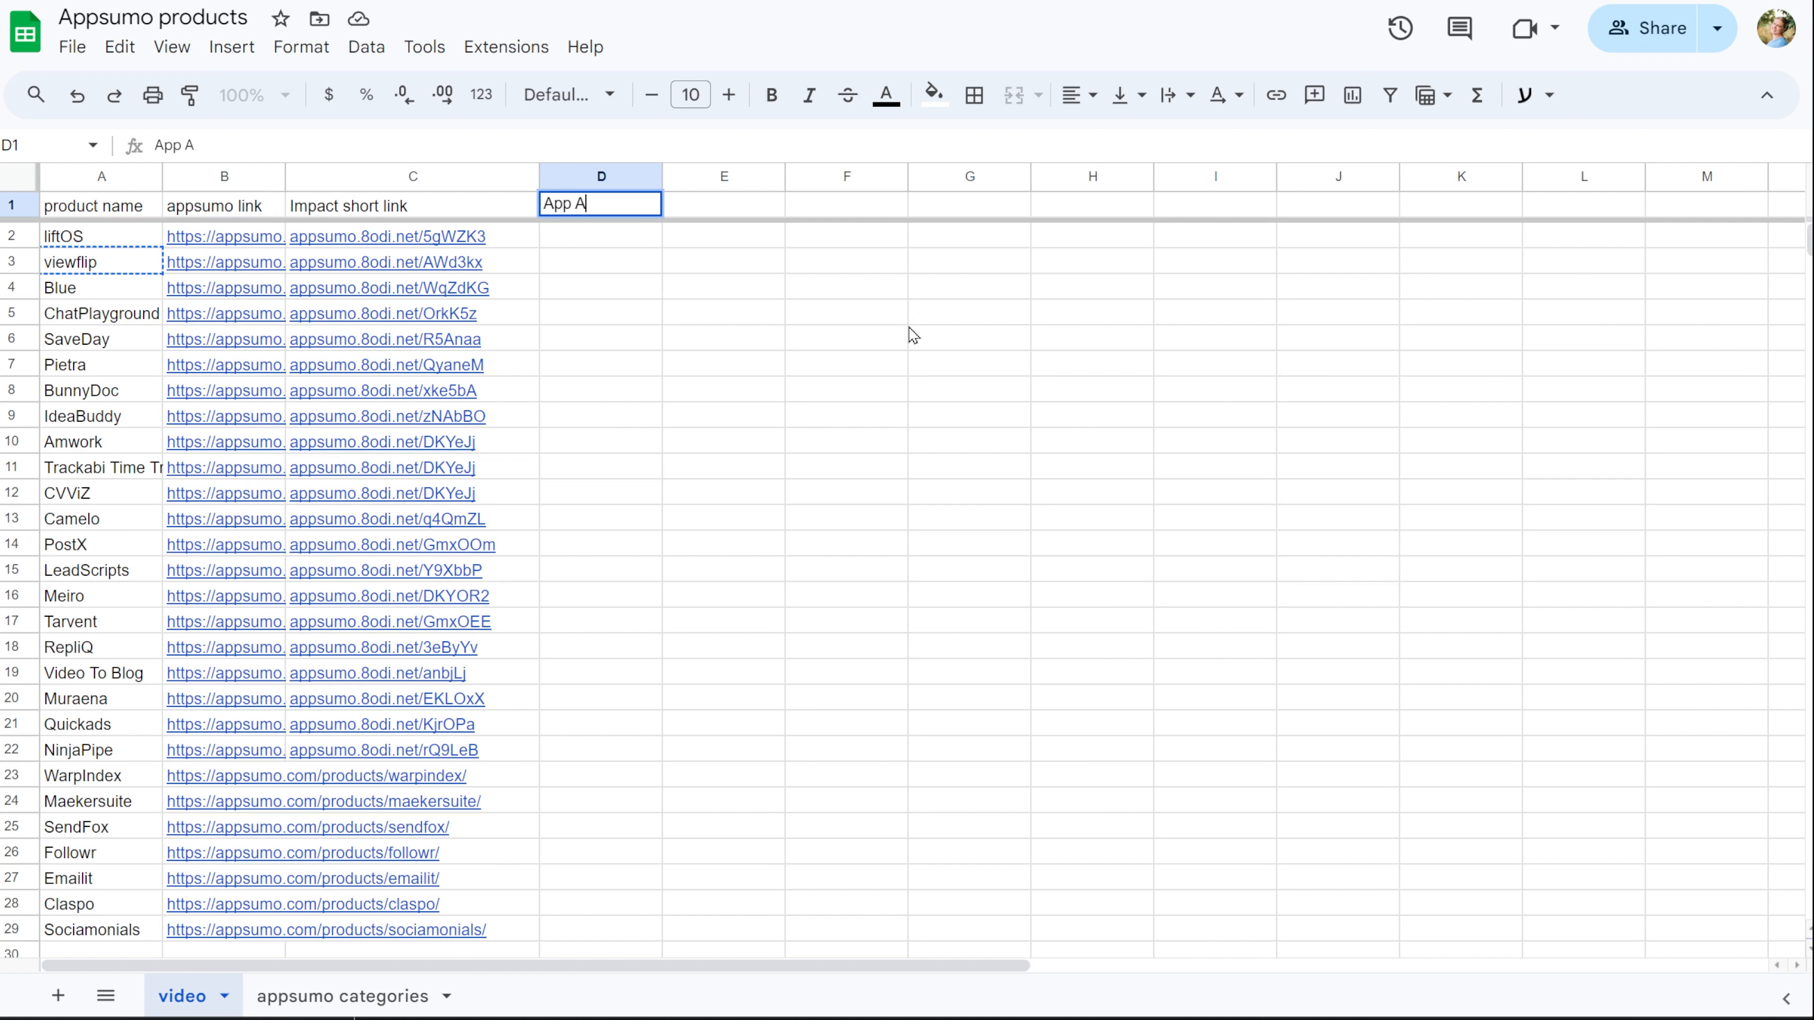
pyautogui.write('ffiliate long link')
pyautogui.press('Tab')
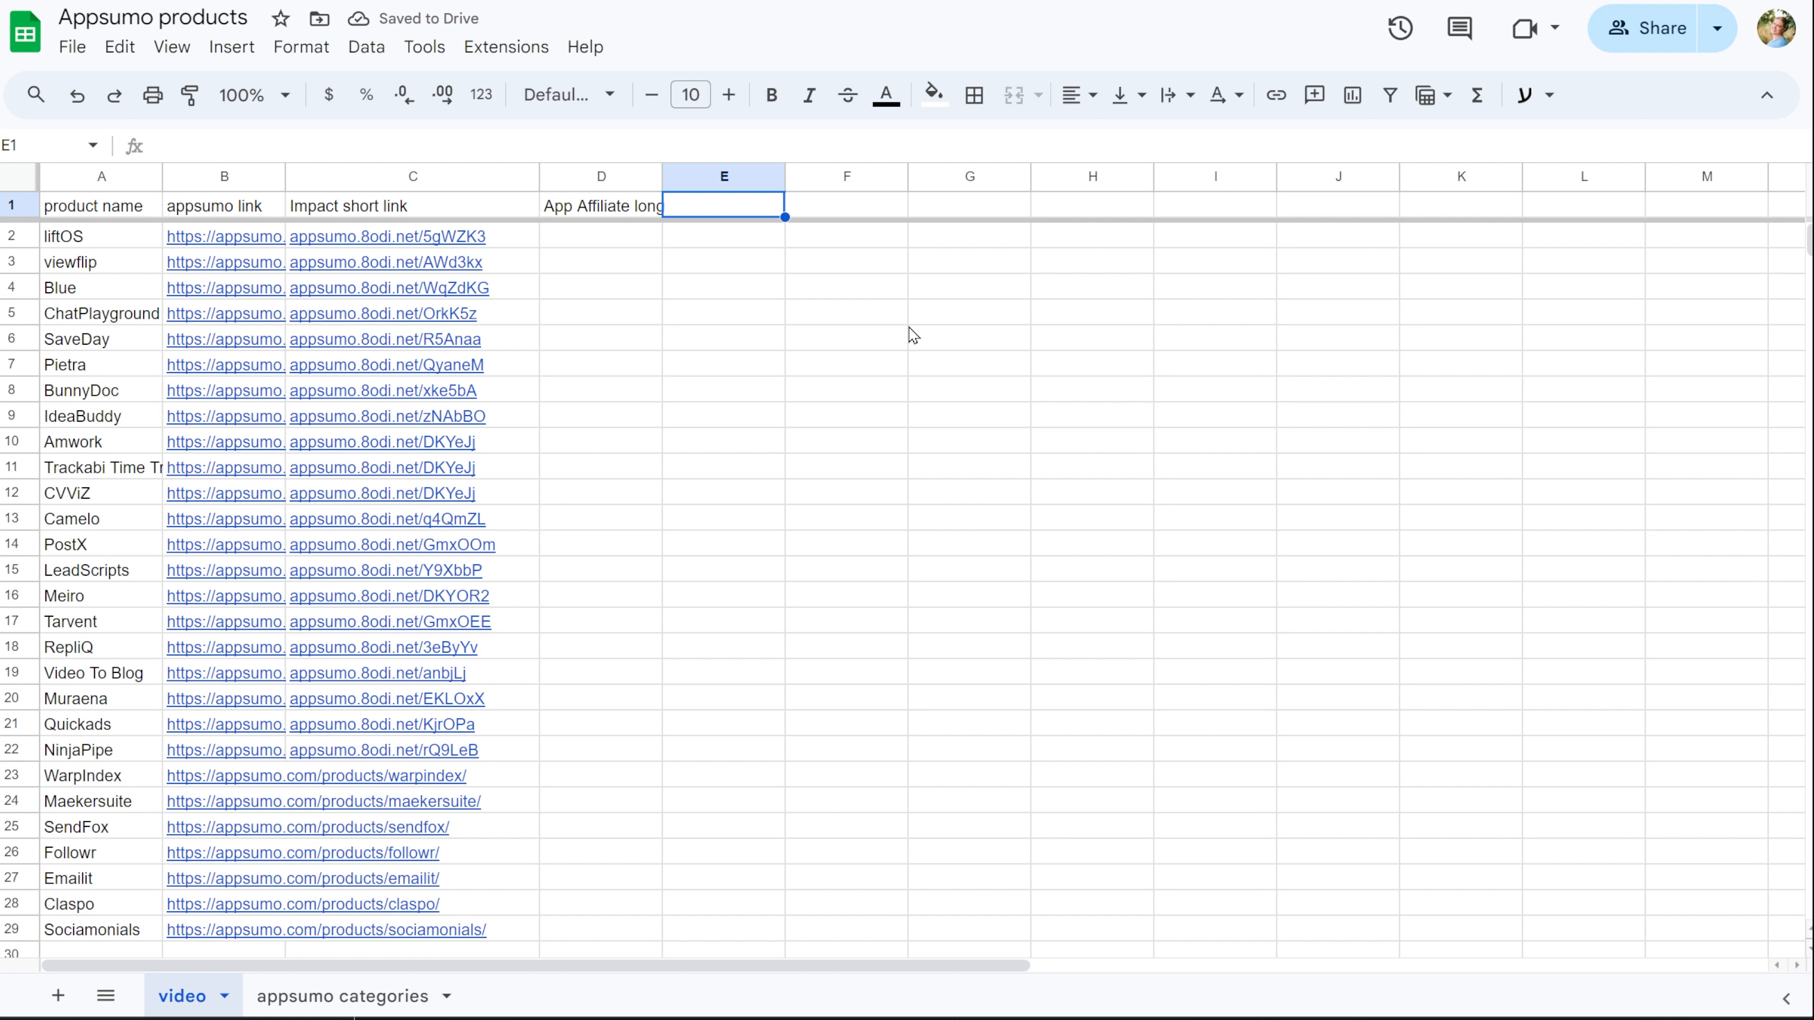
pyautogui.write("product's website")
pyautogui.press('Tab')
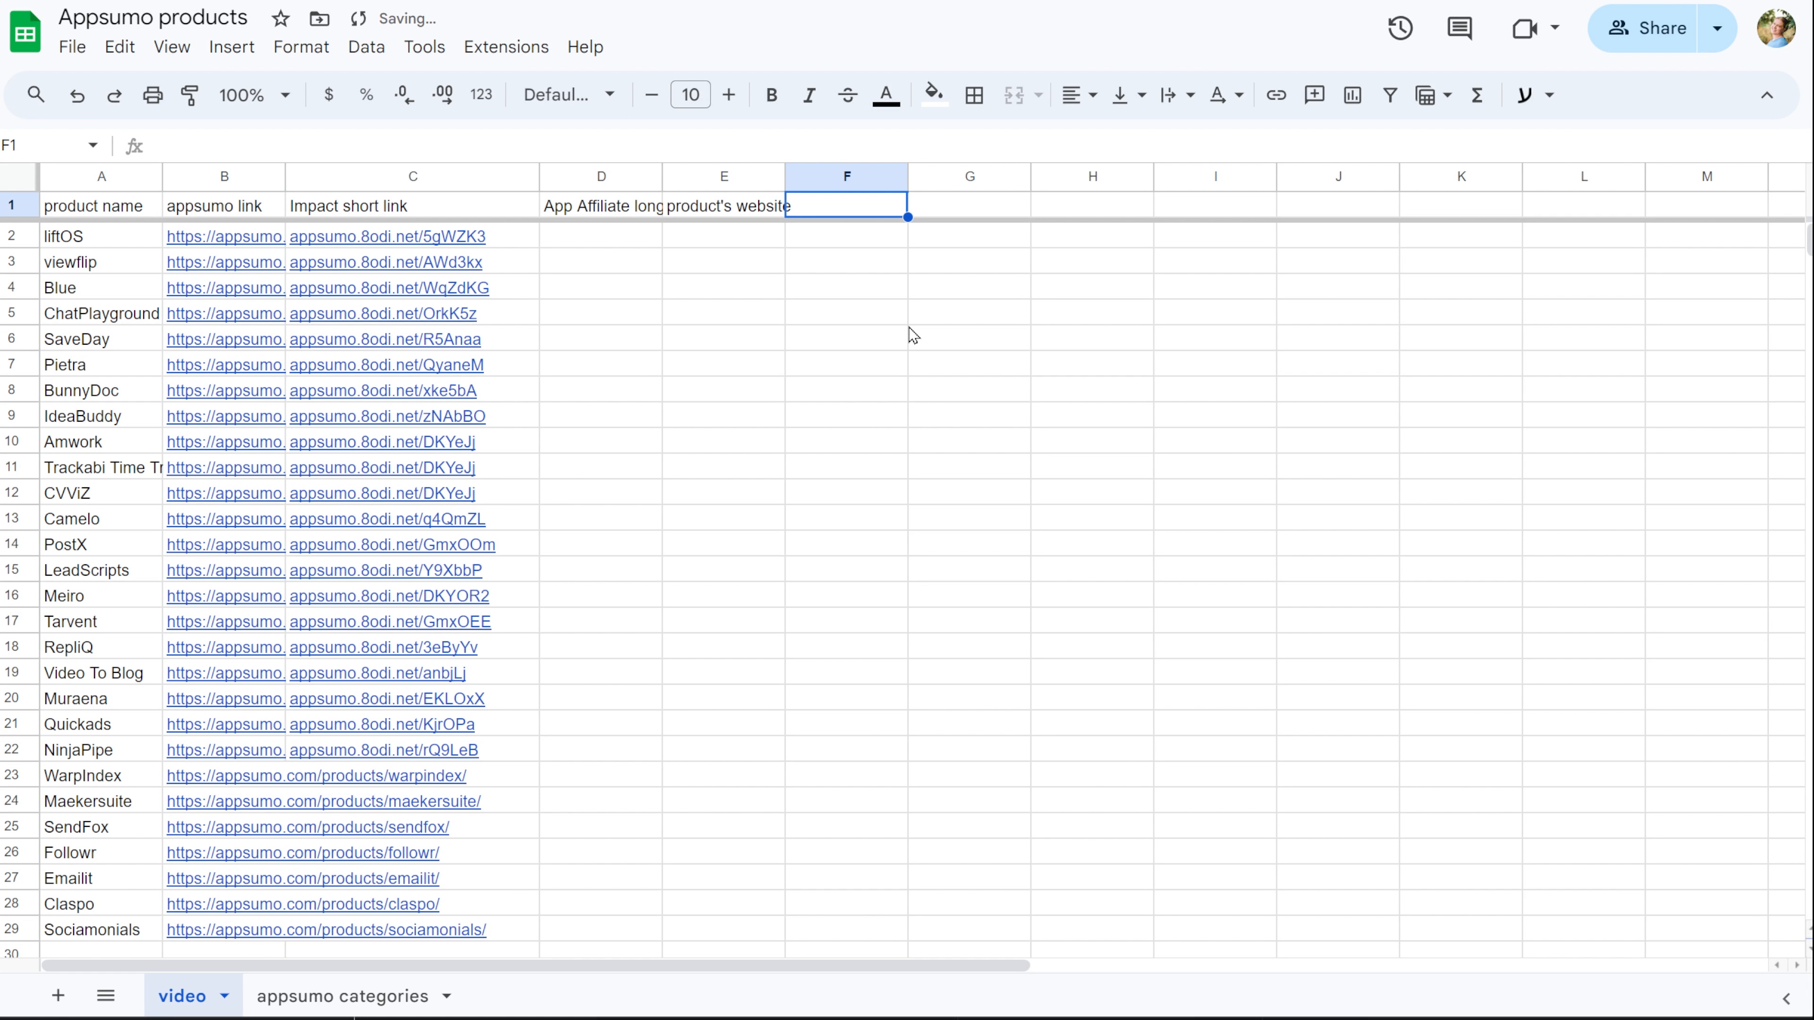
pyautogui.write('description')
pyautogui.press('Tab')
pyautogui.write('short description')
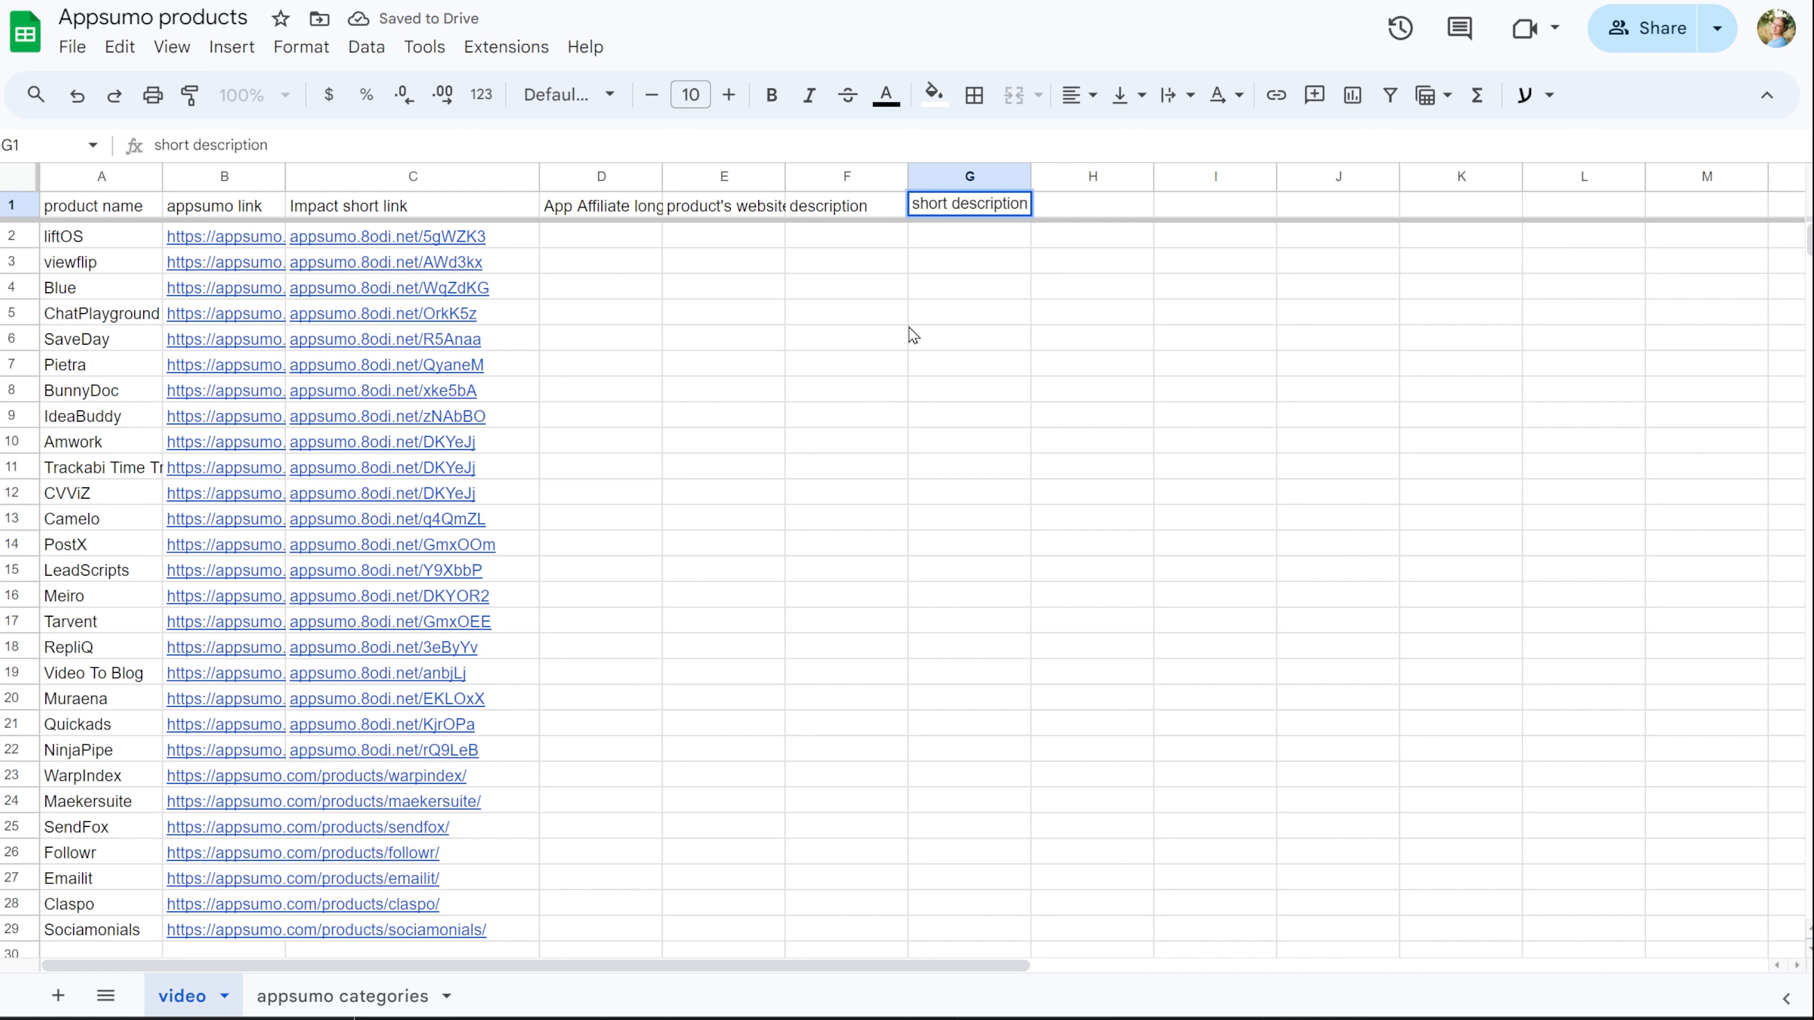
pyautogui.press('Tab')
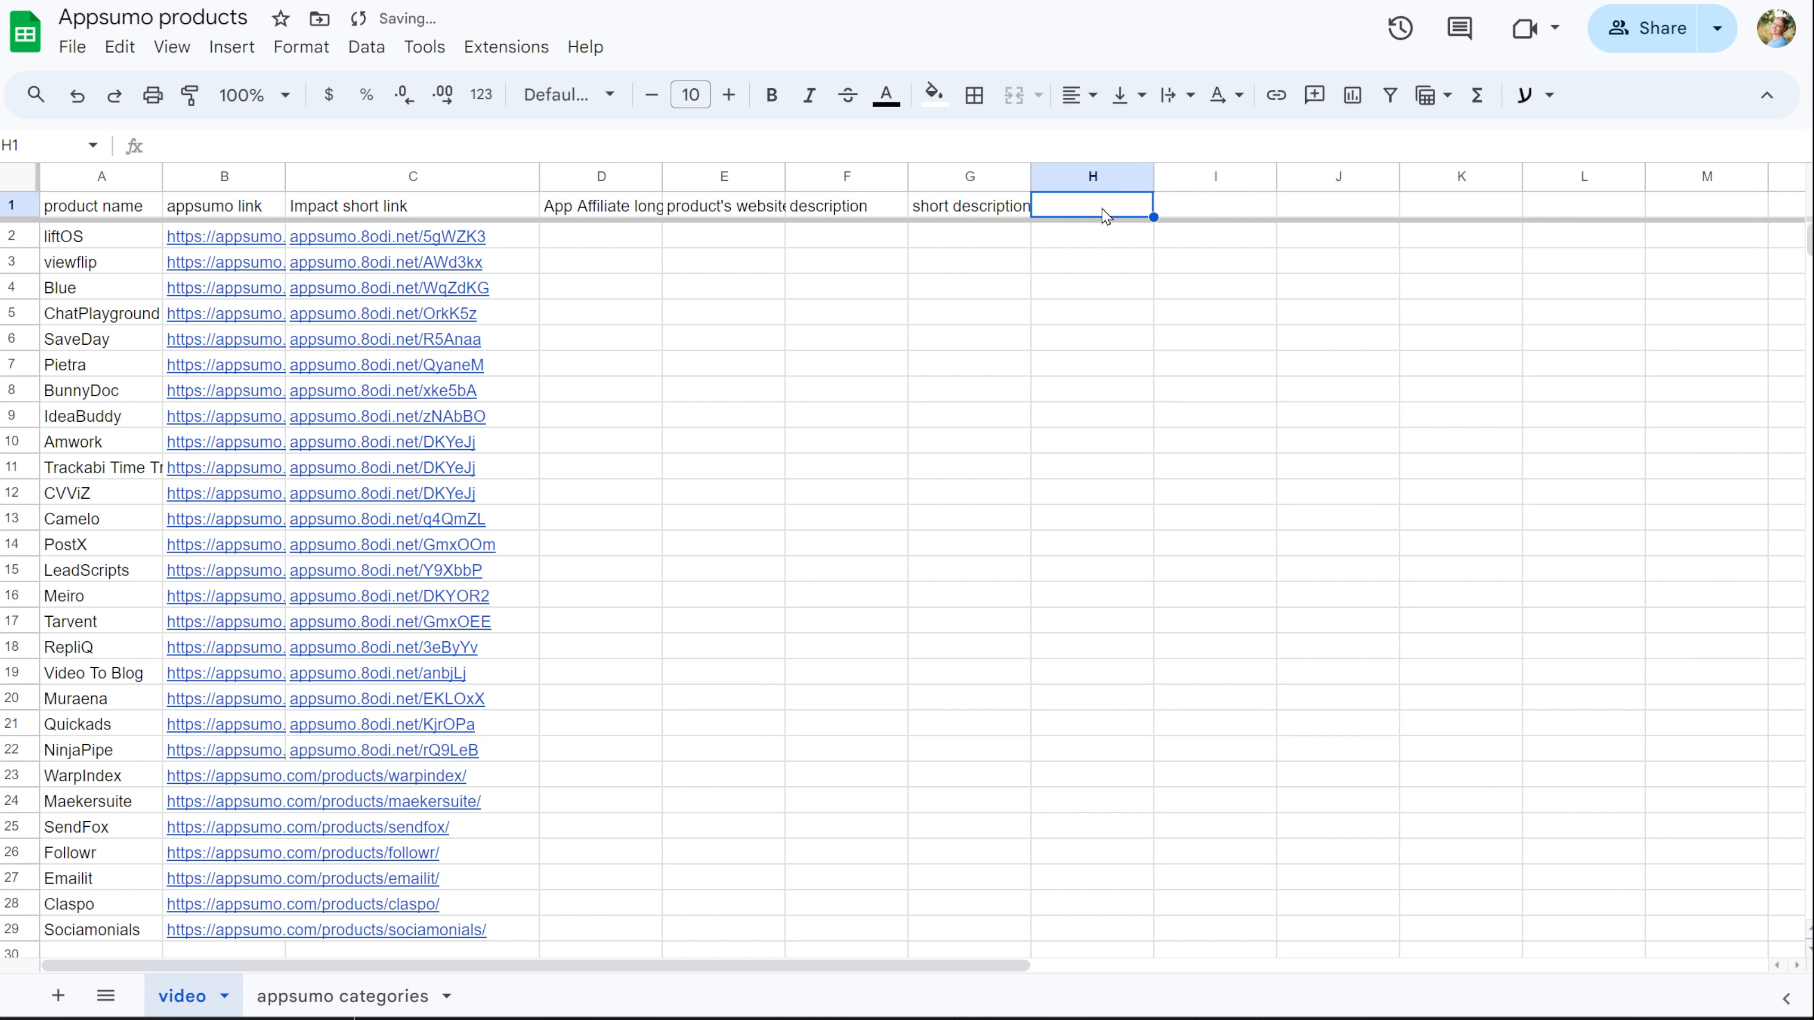
# Enter the headers price, screenshot 1 and screenshot 2 in H1 to J1 of the video sheet.
pyautogui.write('price')
pyautogui.press('Tab')
pyautogui.write('shre')
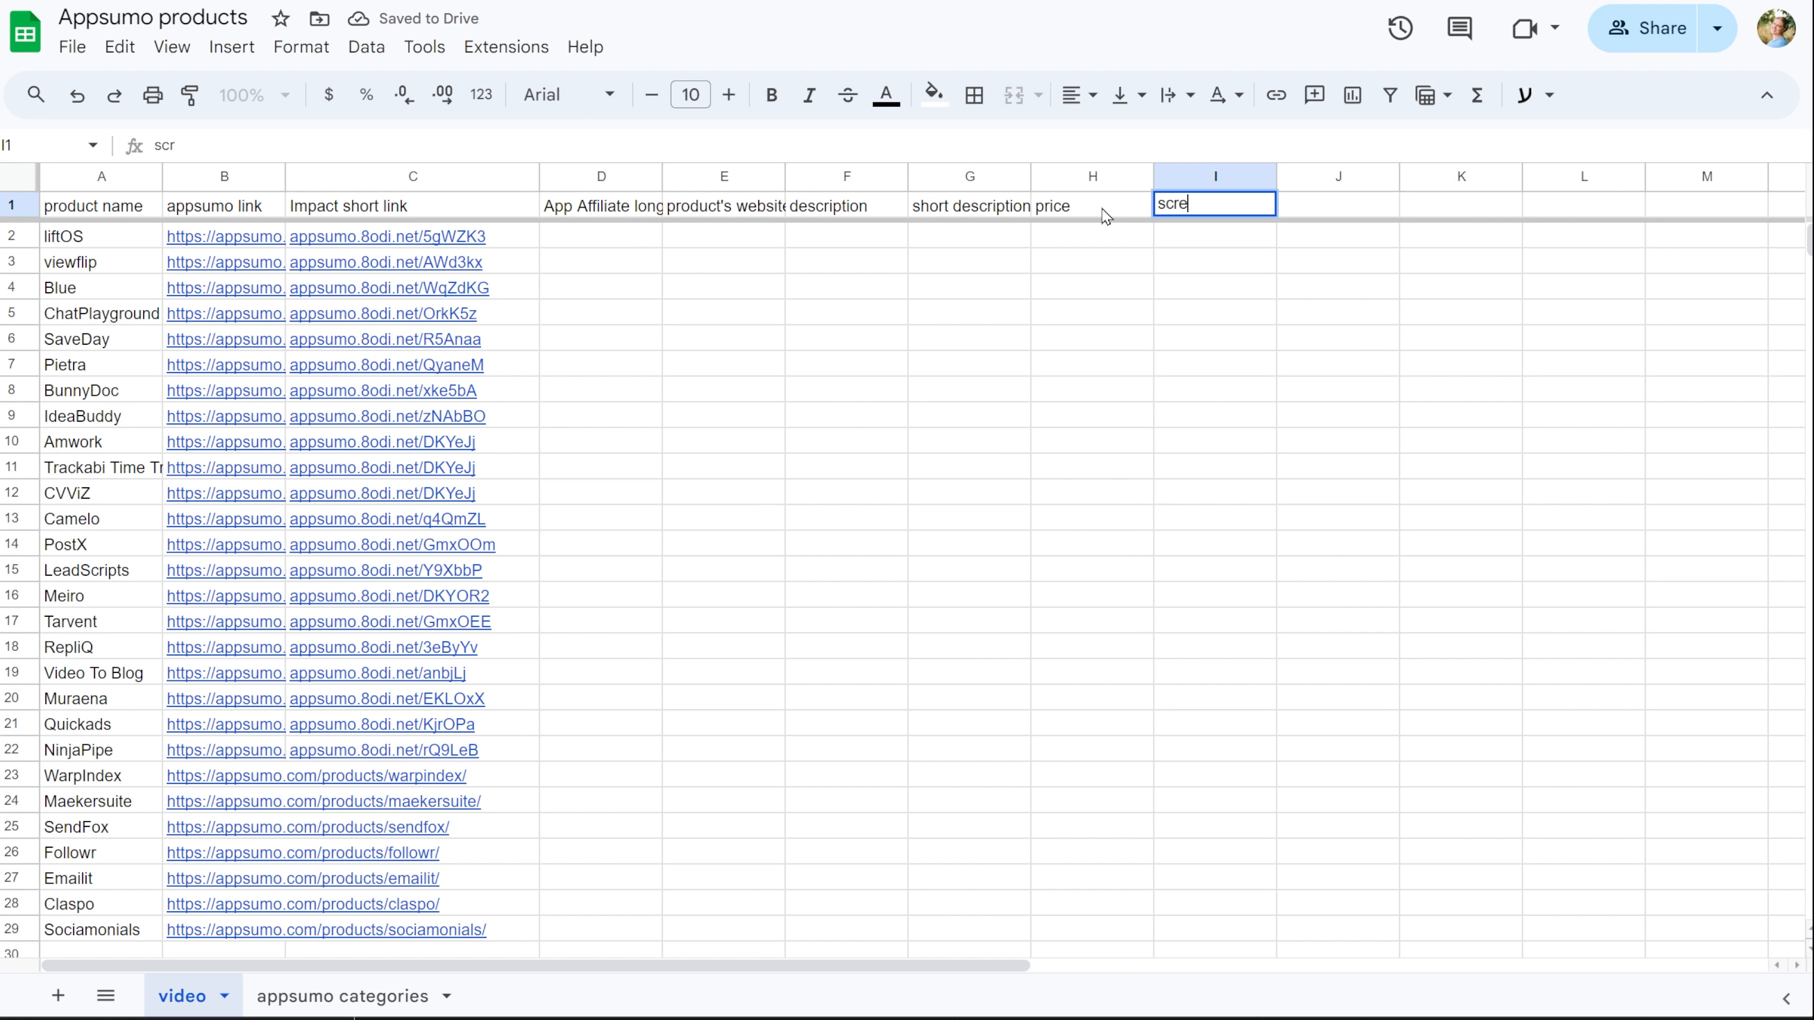
pyautogui.write('enshot 1')
pyautogui.press('Tab')
pyautogui.write('screenshot 2')
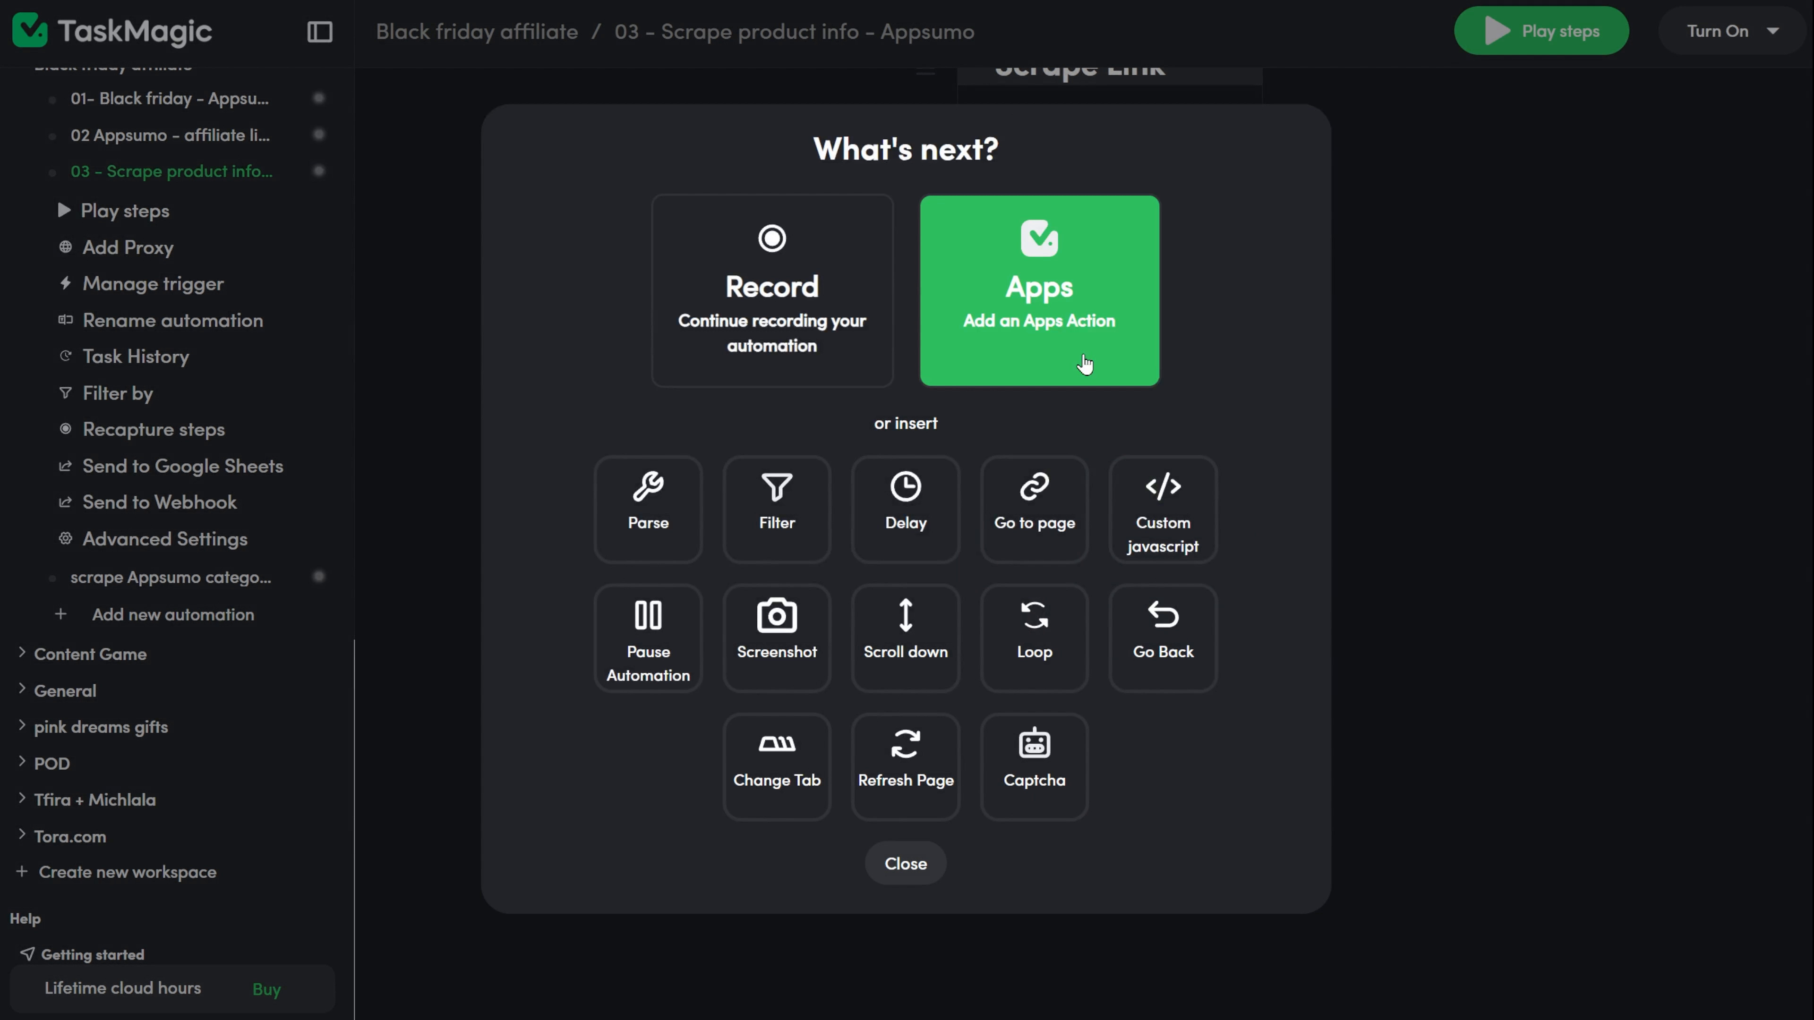
# Switch to TaskMagic and add a Google Sheets app step at the end of the automation, using the Update Row action.
pyautogui.click(1082, 350)
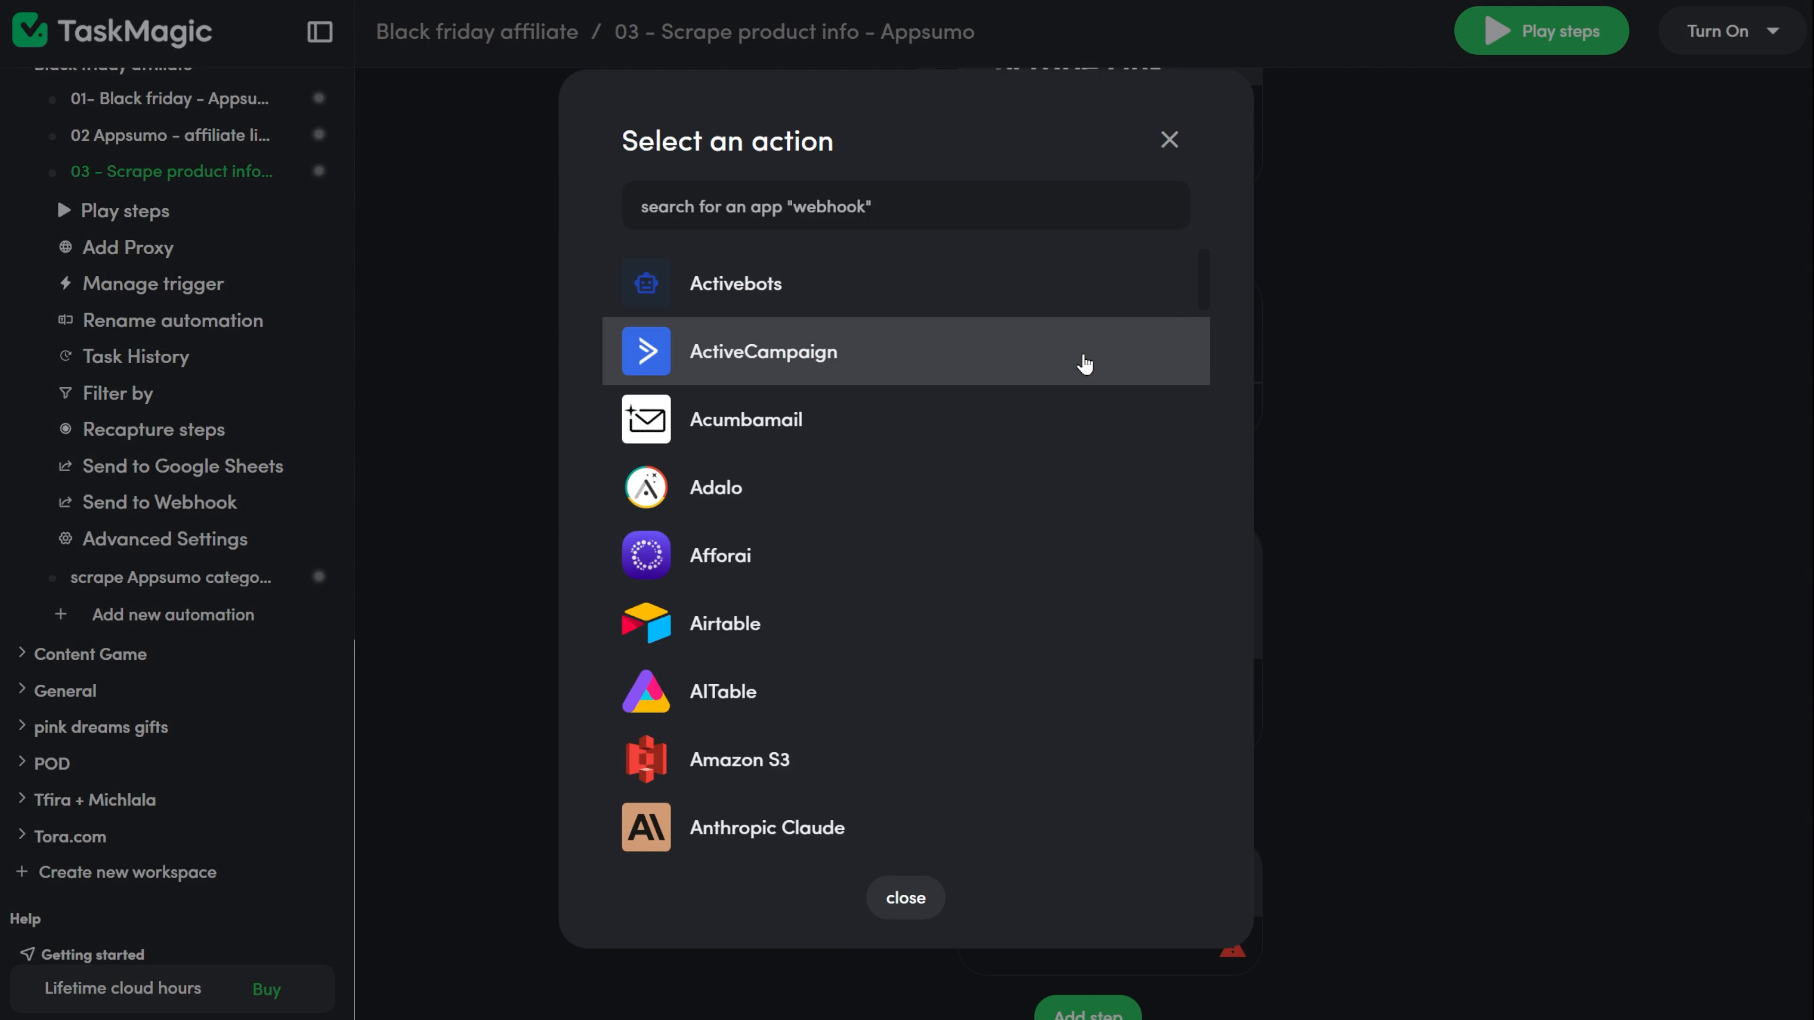
pyautogui.click(815, 229)
pyautogui.write('google')
pyautogui.click(792, 760)
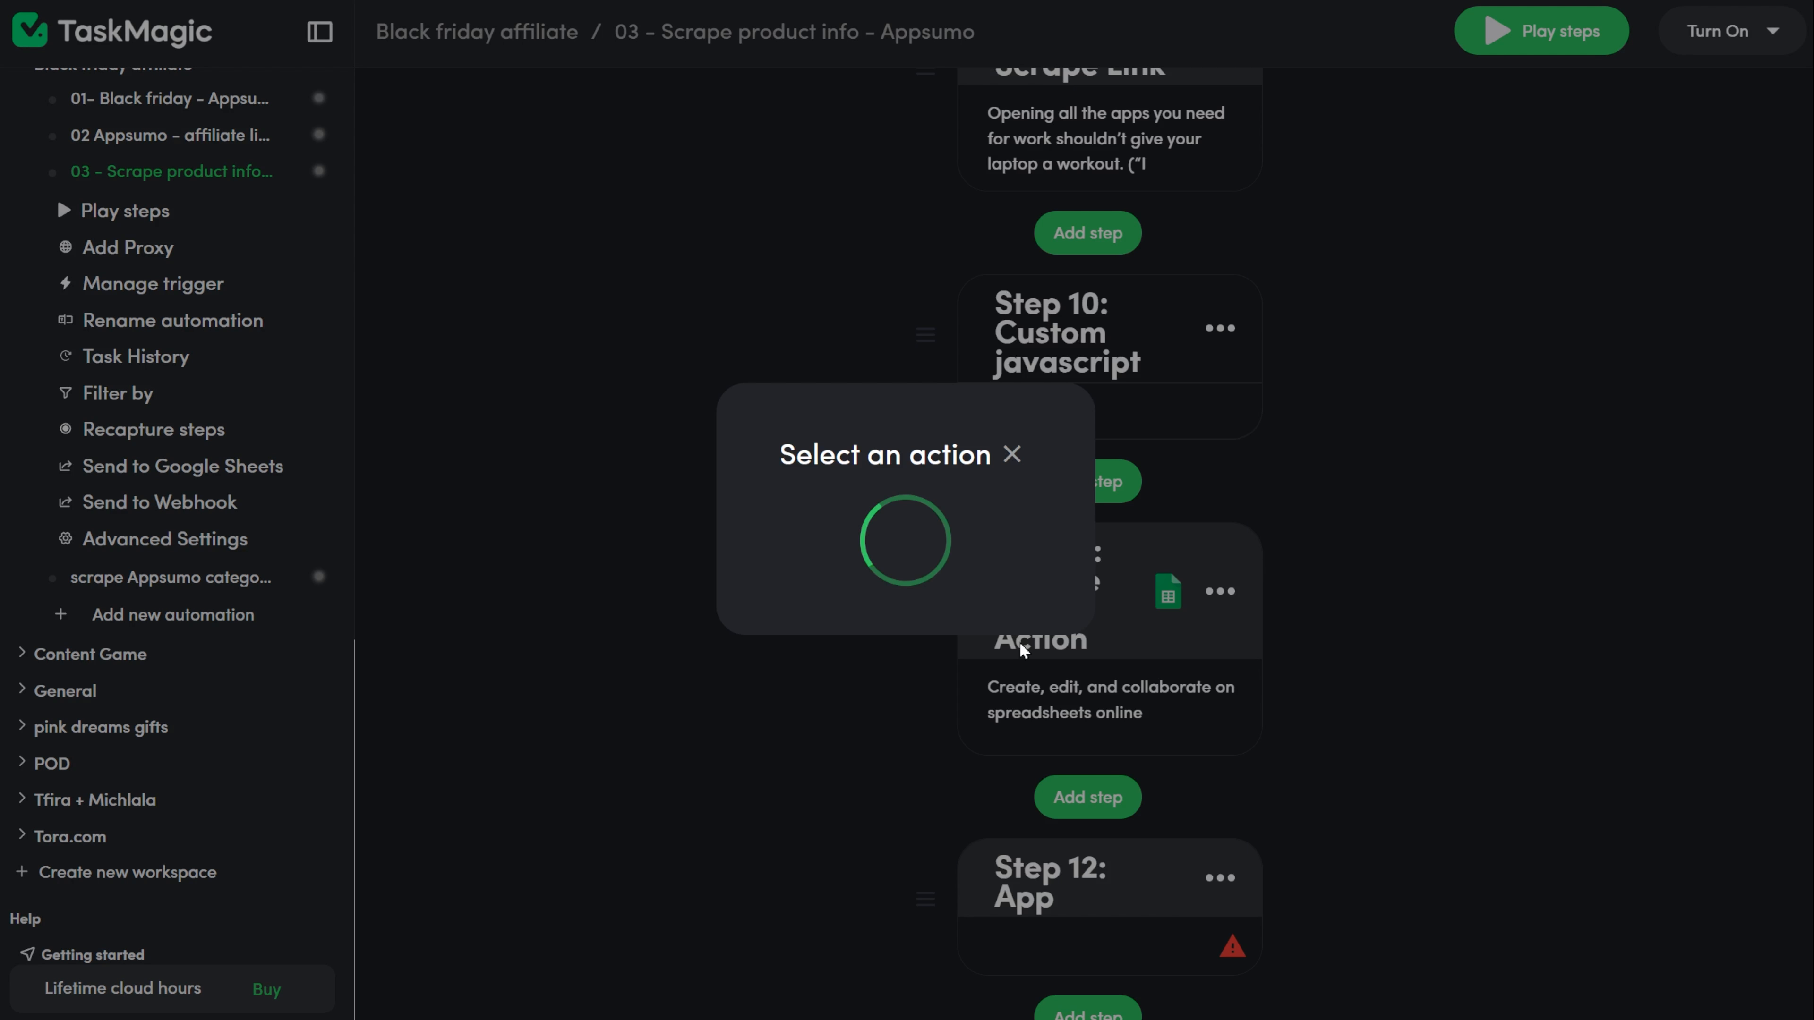
pyautogui.click(874, 318)
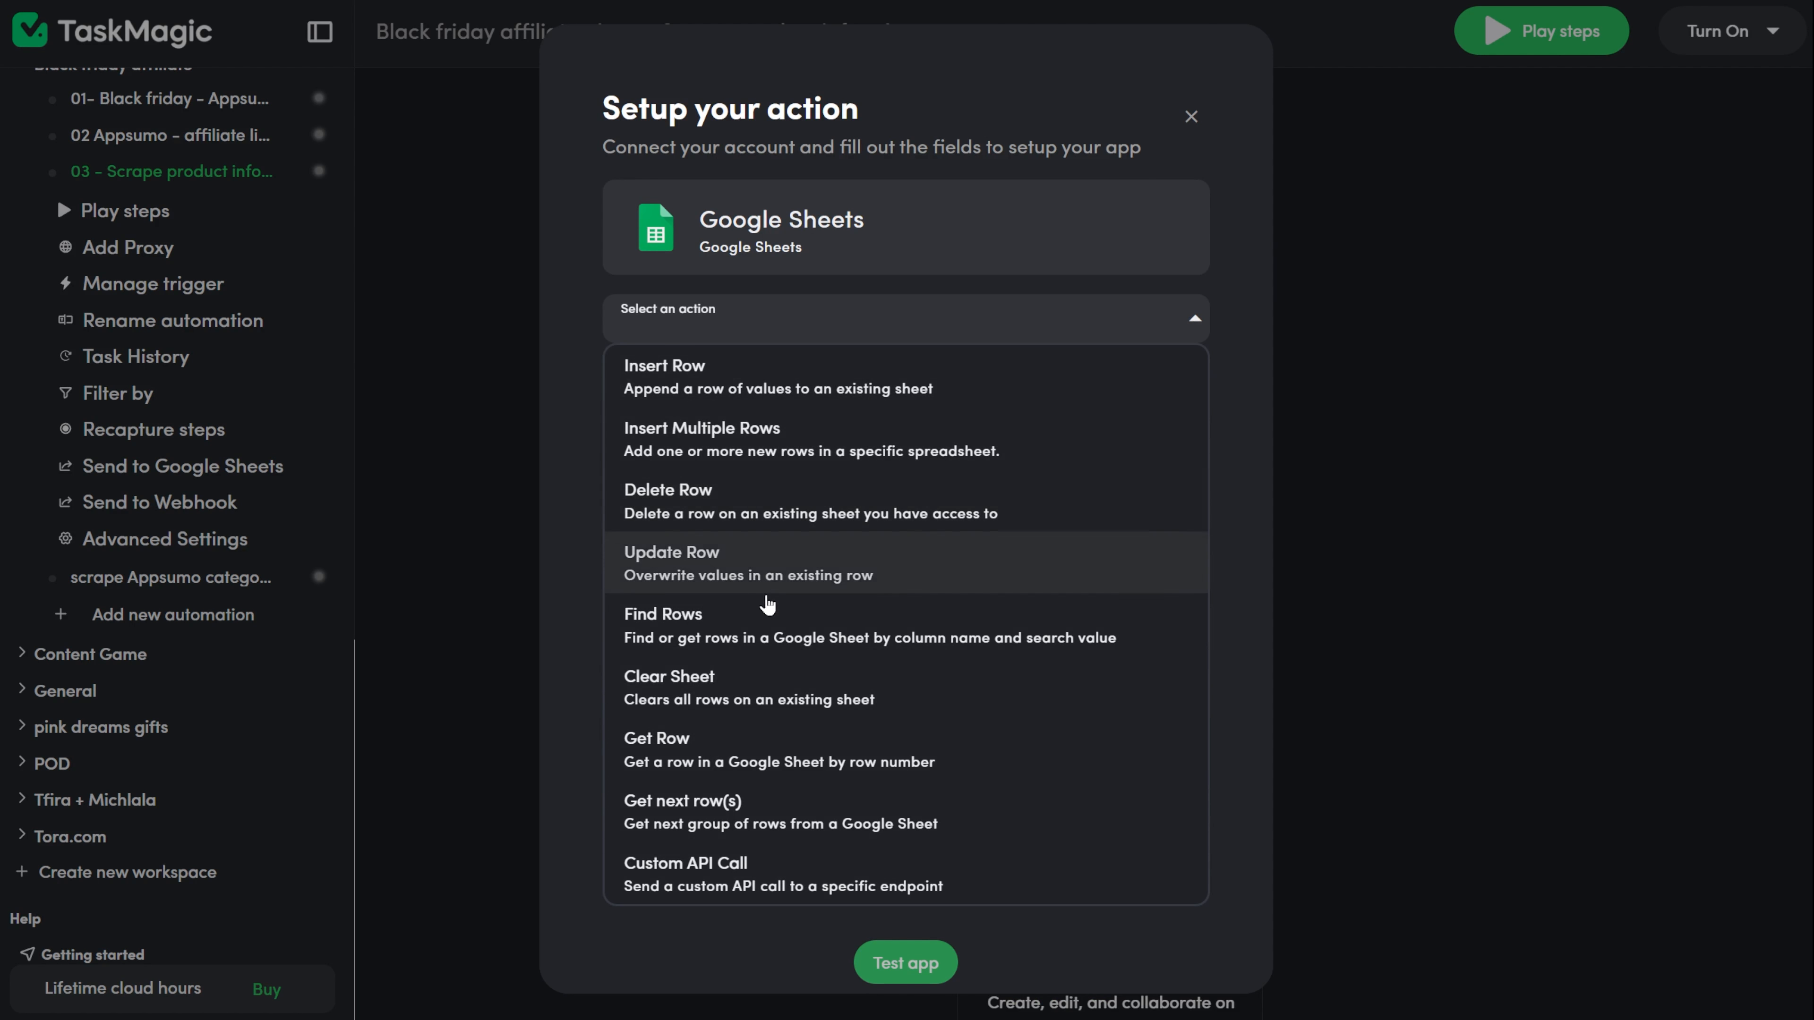
pyautogui.click(782, 571)
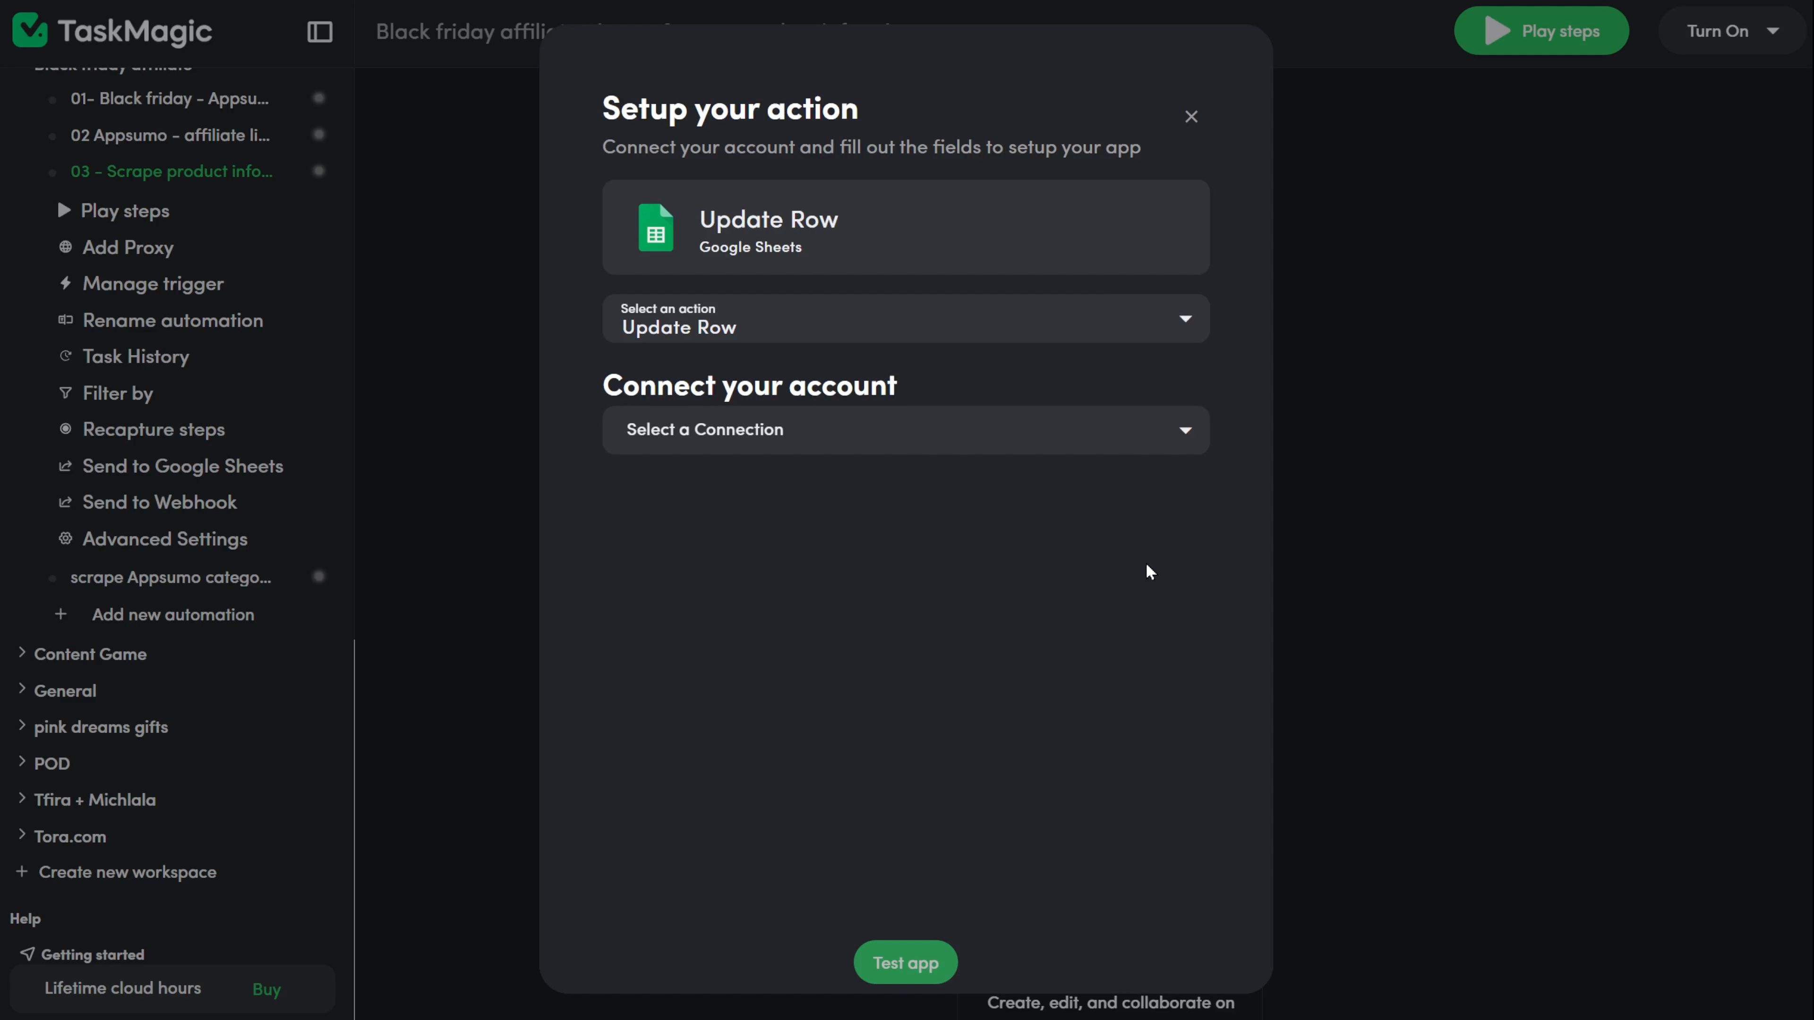
# Connect Update Row to google-sheets and set spreadsheet Appsumo products and sheet video.
pyautogui.click(1186, 431)
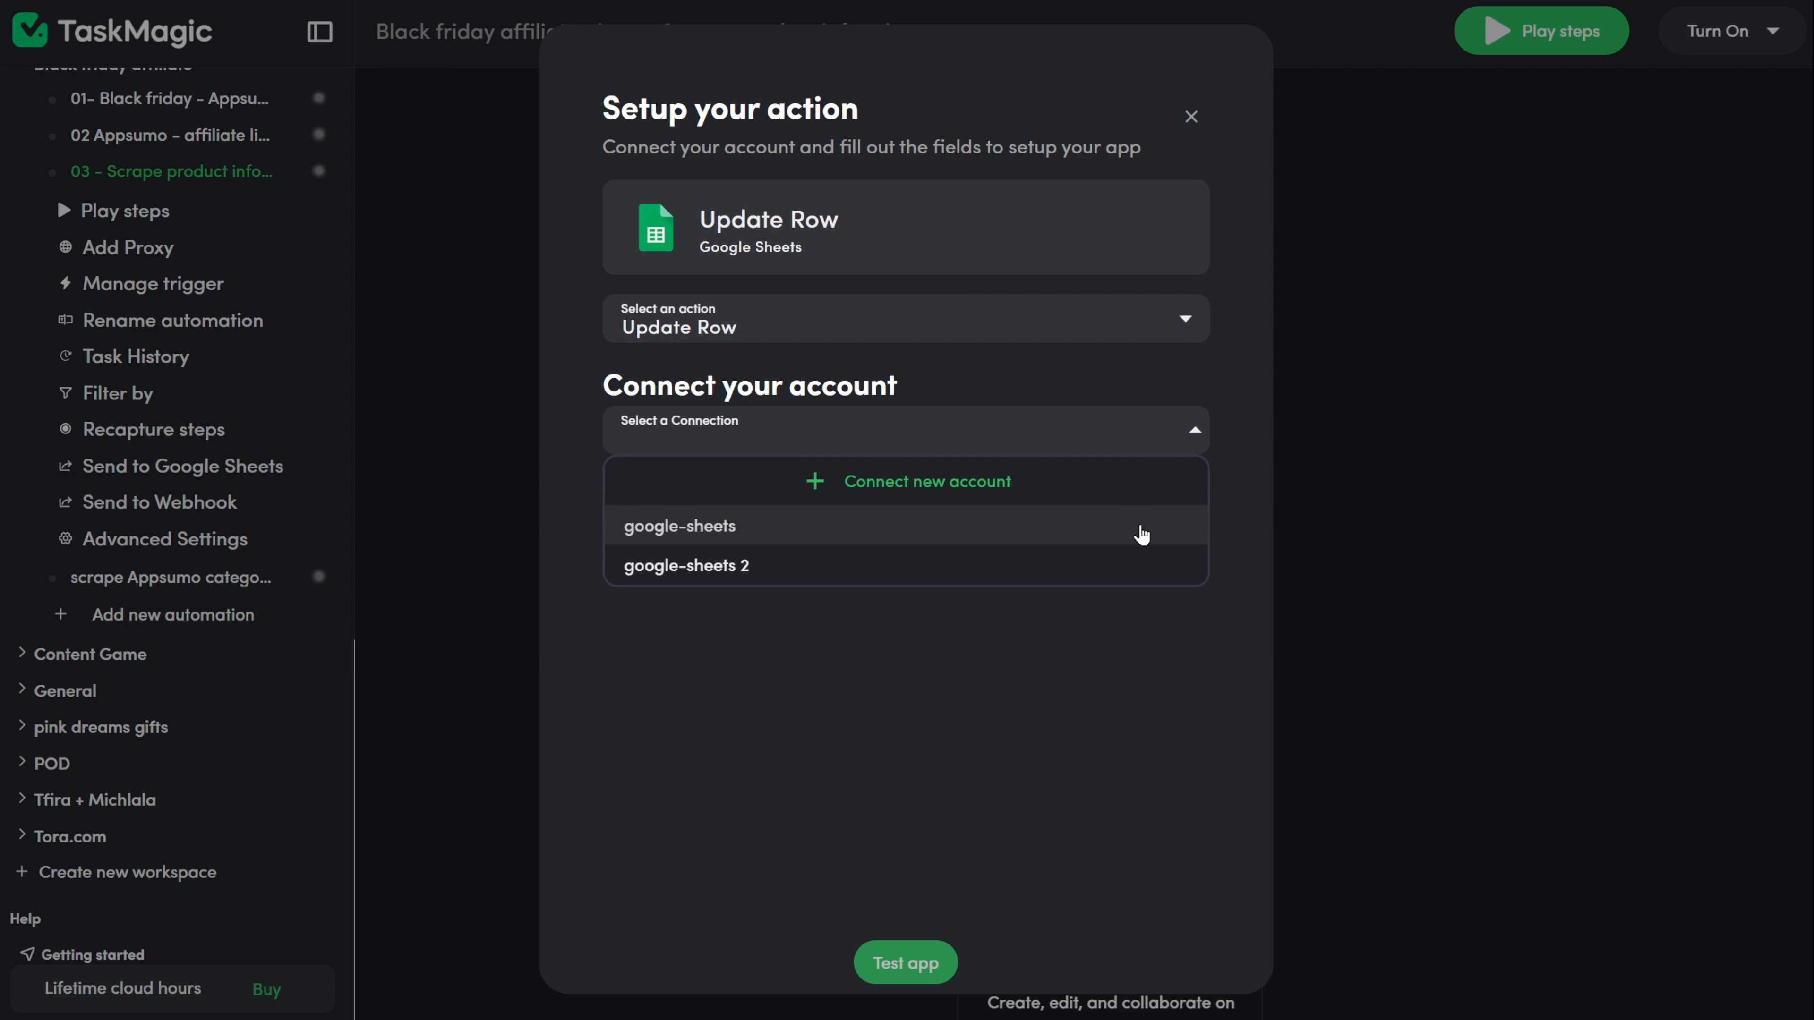
pyautogui.click(1141, 529)
pyautogui.click(1186, 545)
pyautogui.click(781, 17)
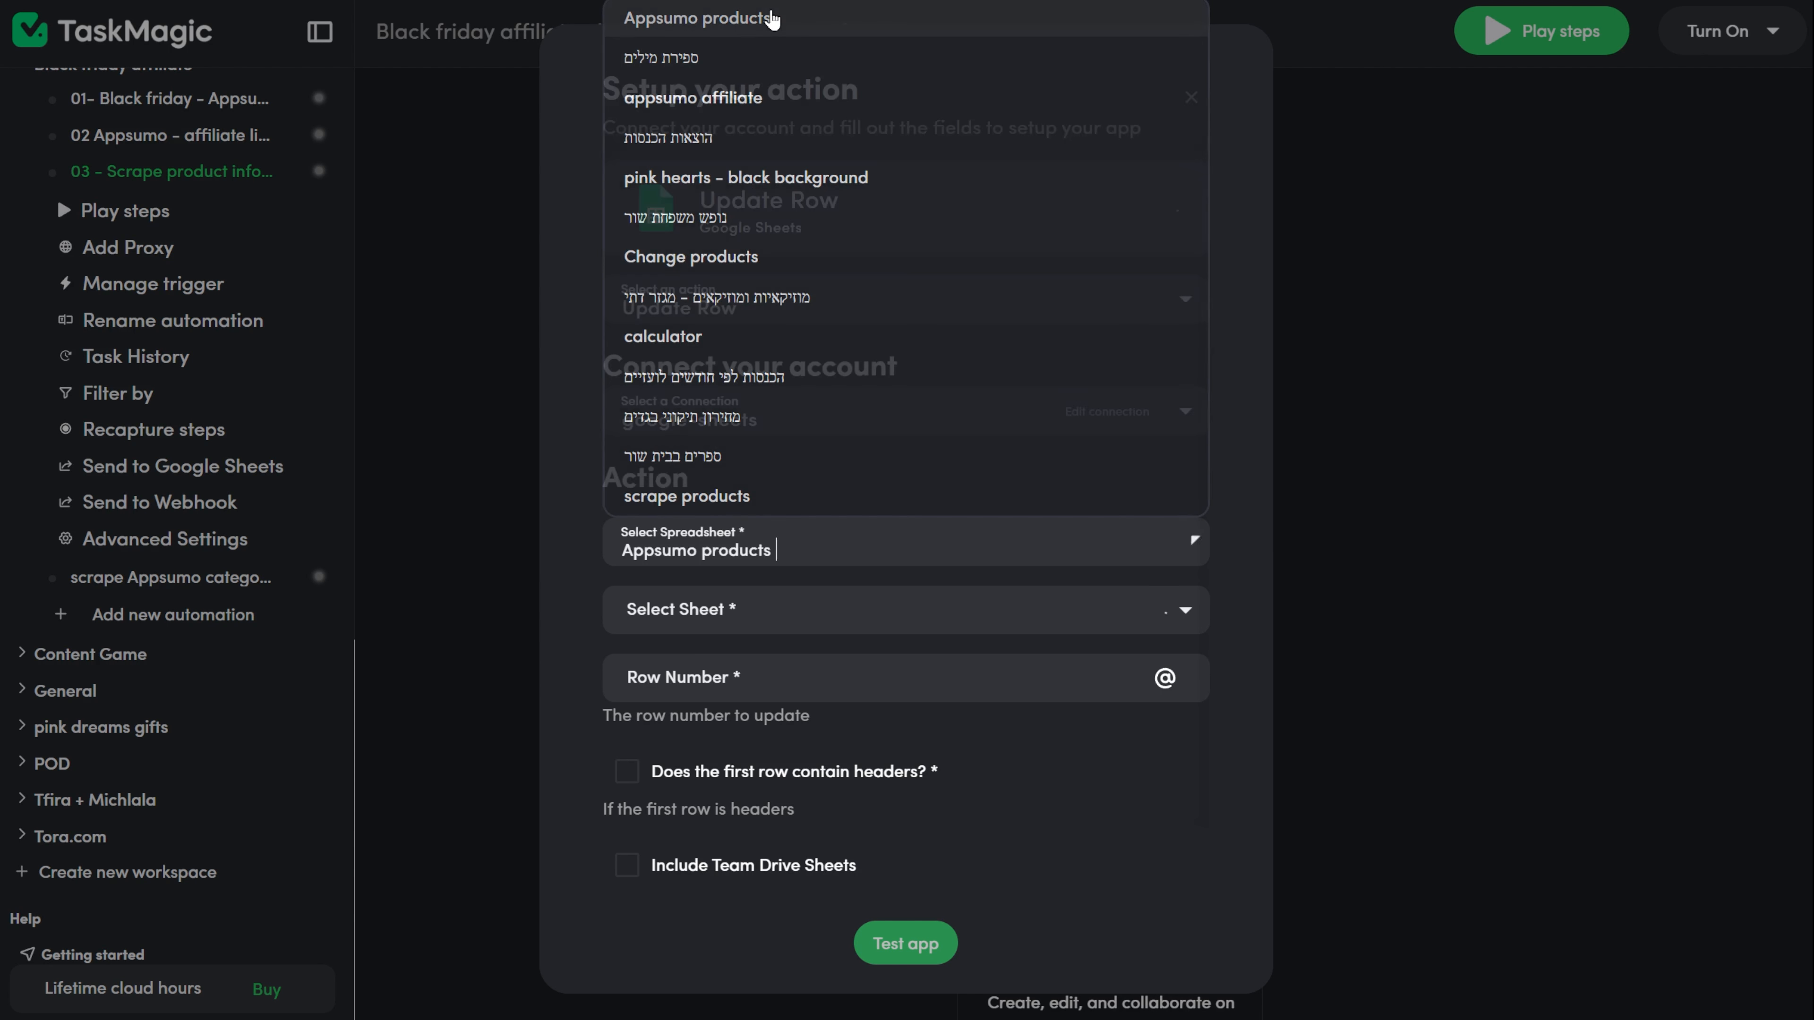
pyautogui.click(1185, 610)
pyautogui.click(1021, 651)
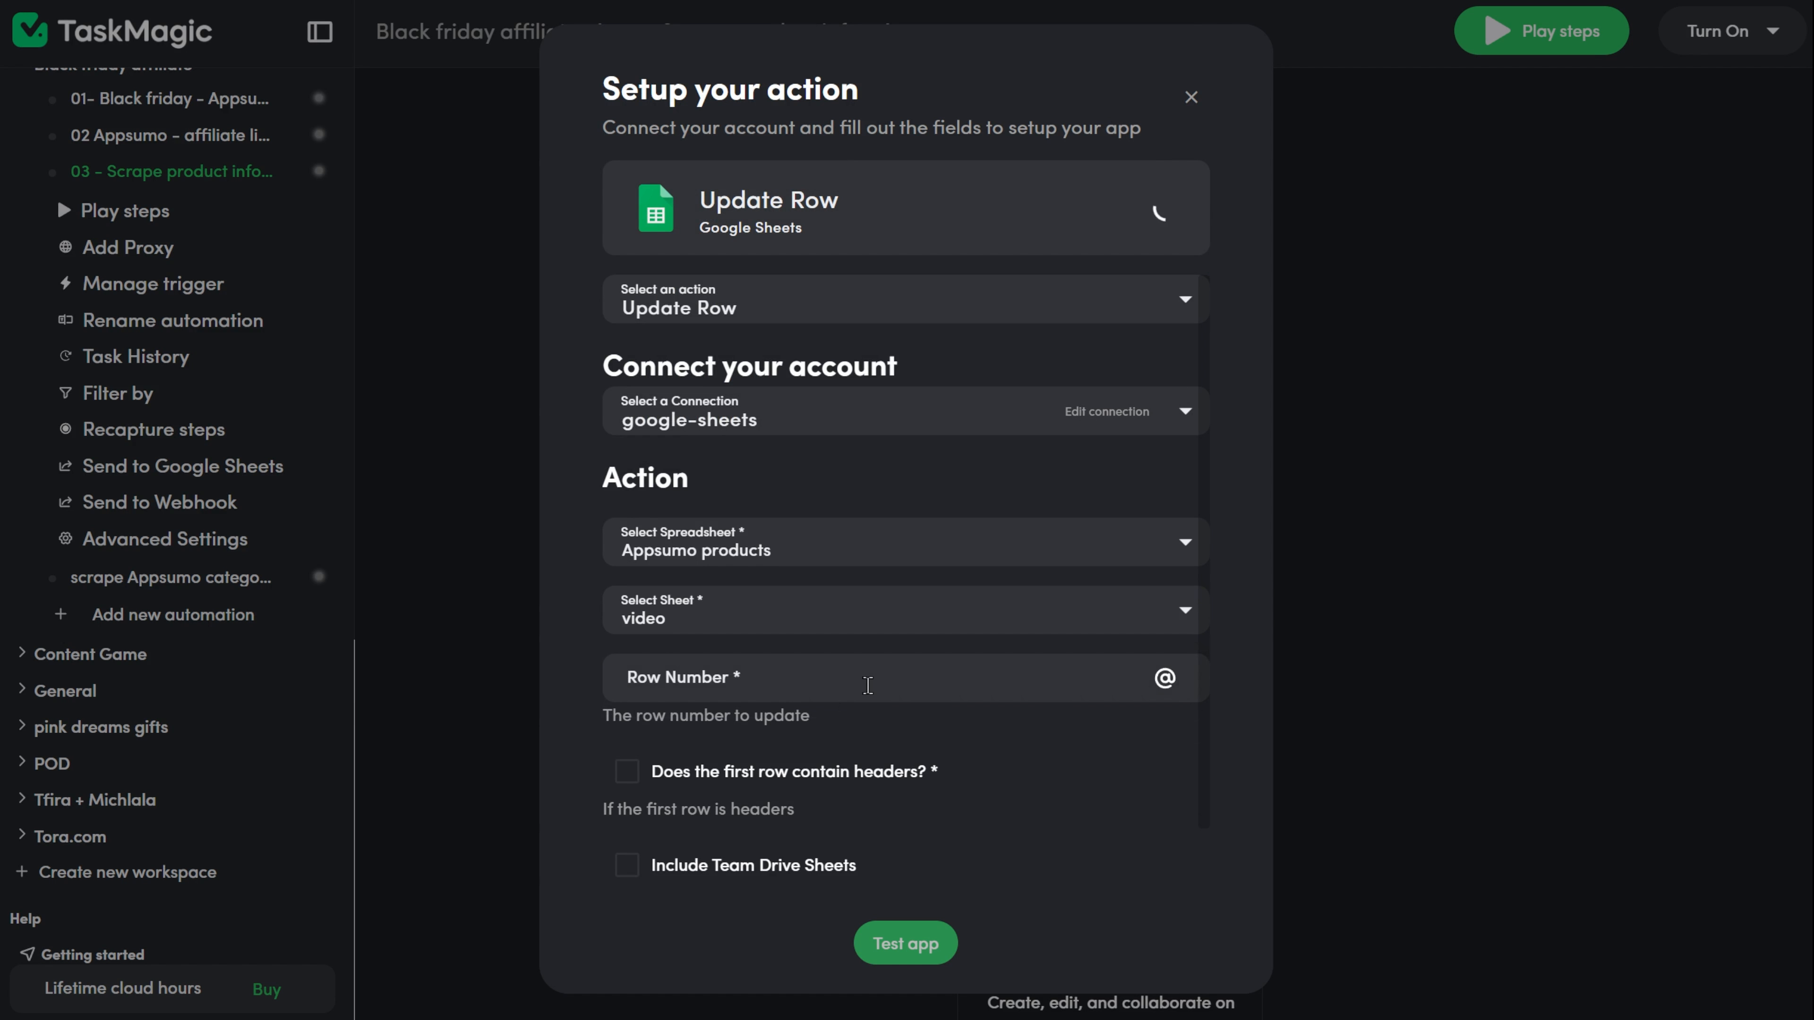
pyautogui.click(1108, 688)
pyautogui.click(1164, 678)
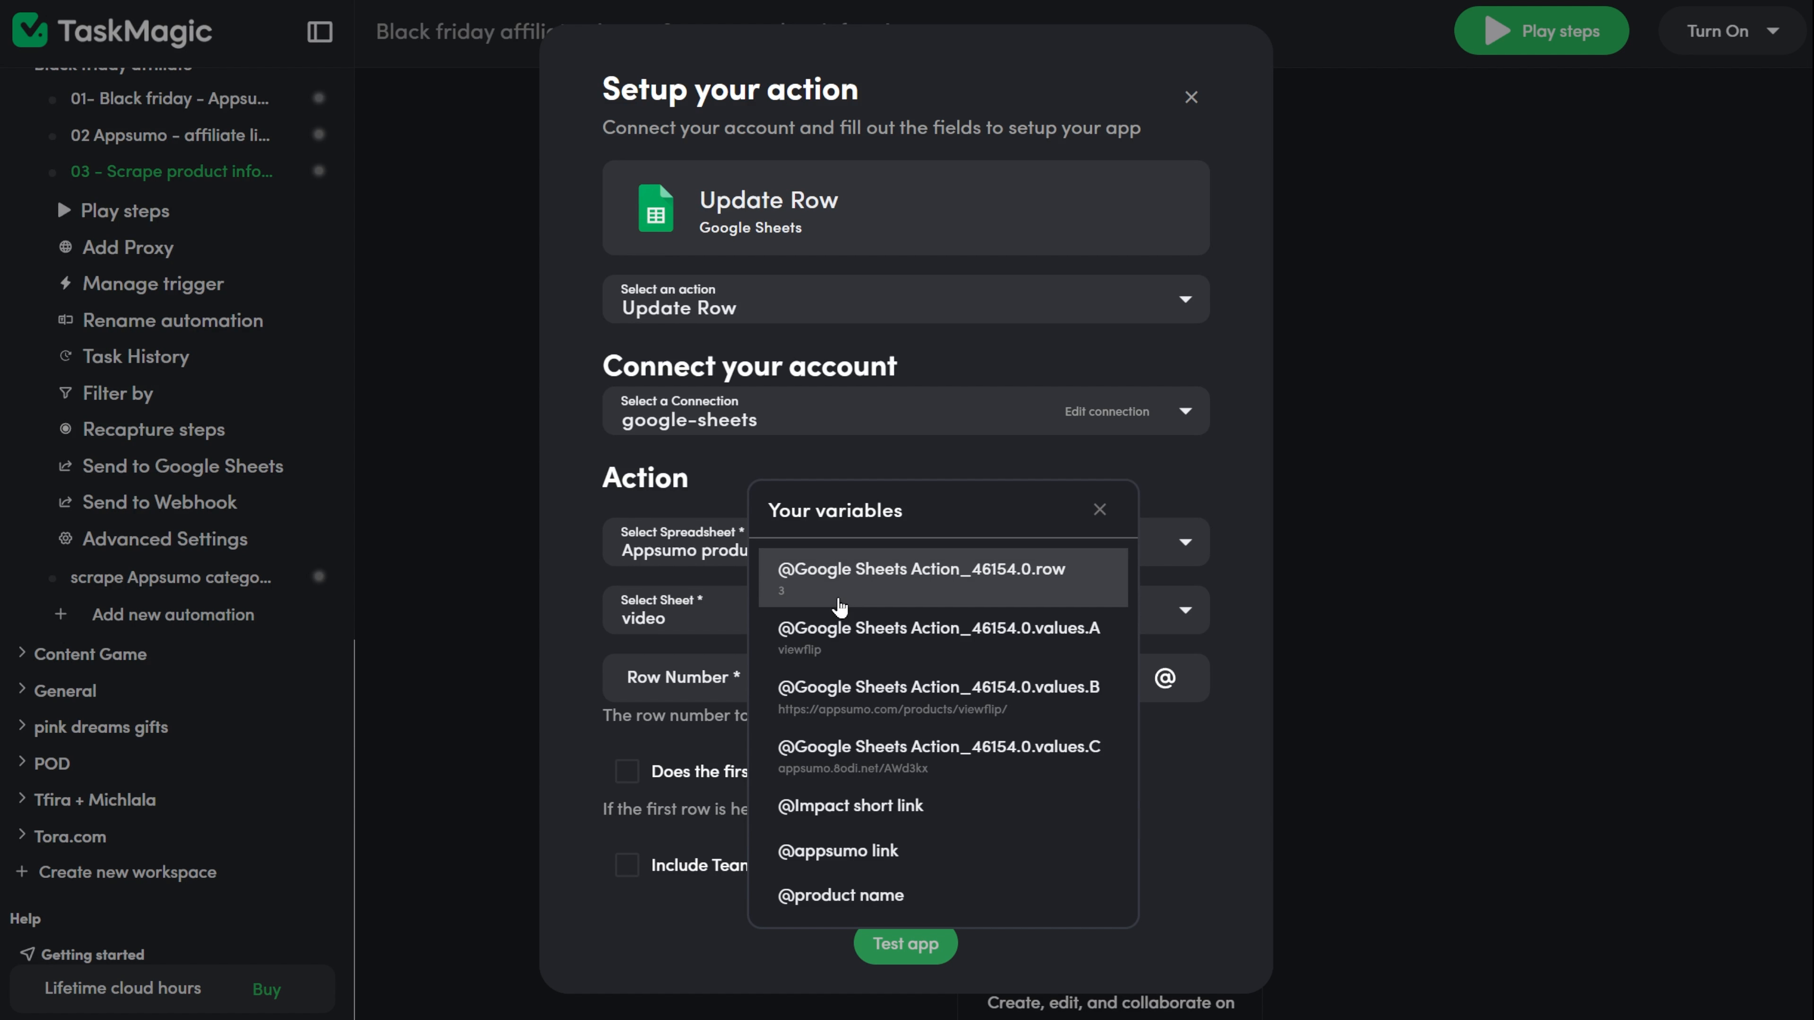
pyautogui.click(839, 606)
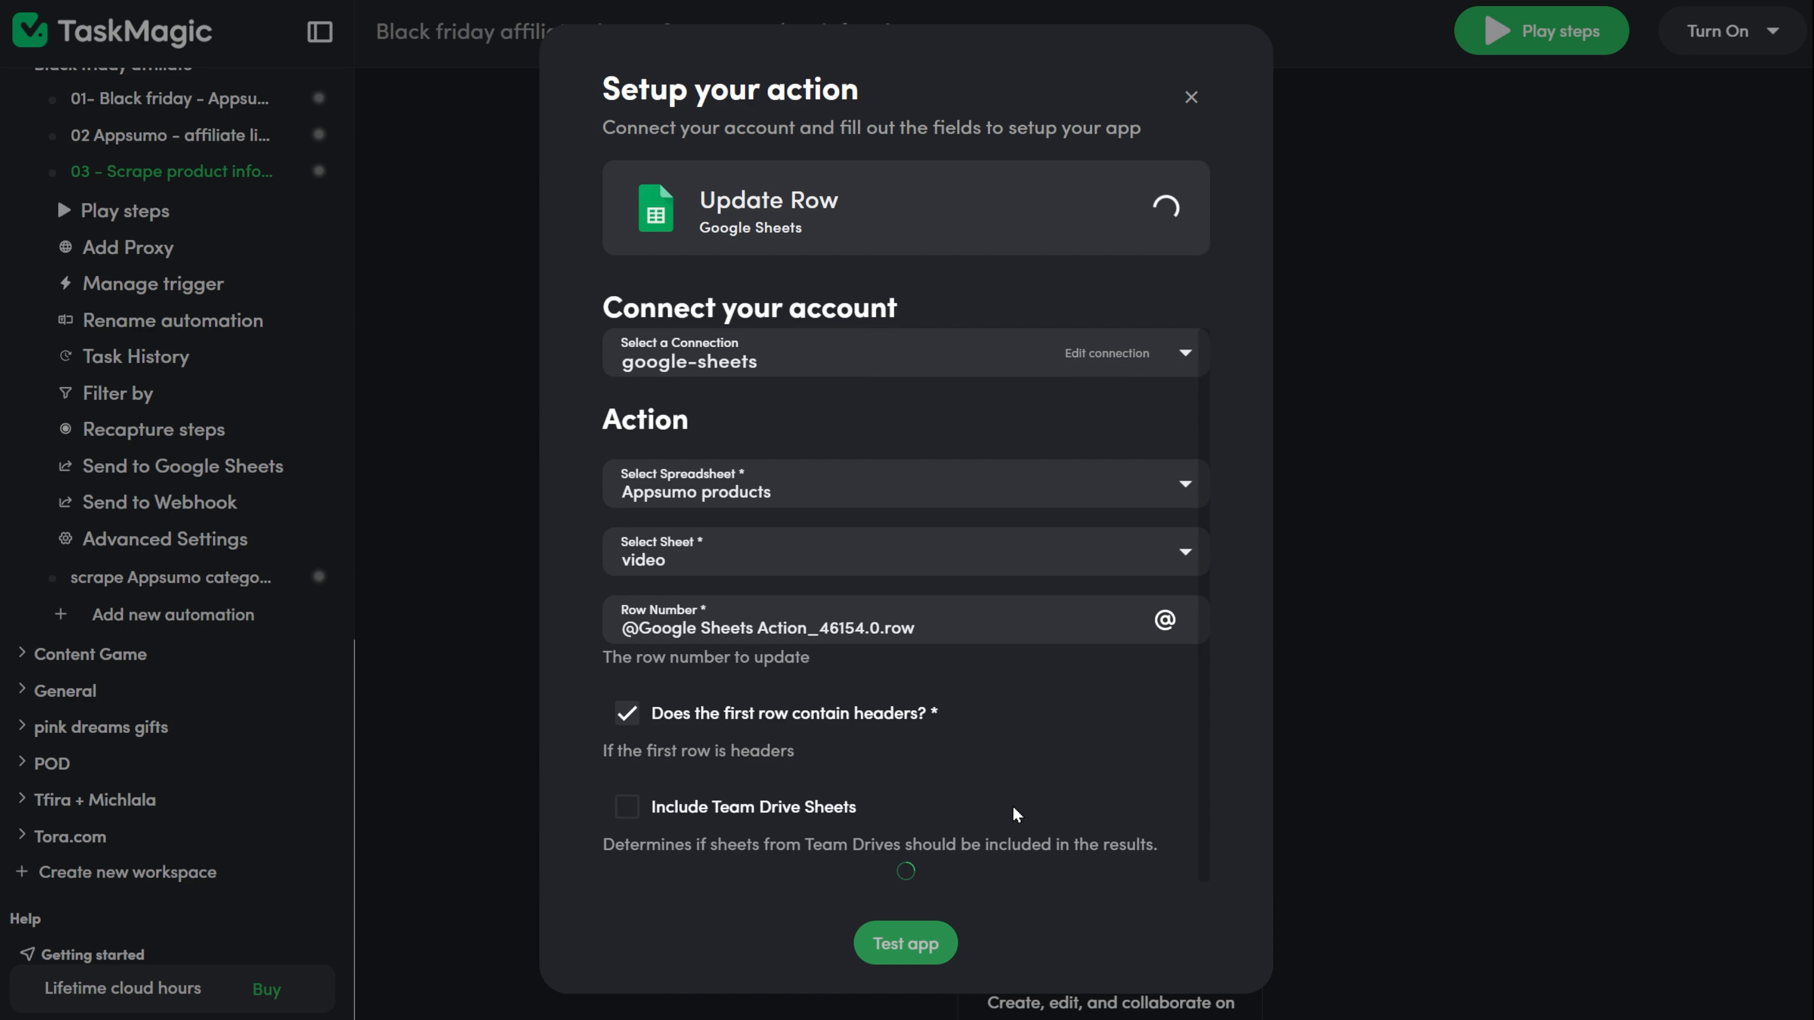
pyautogui.scroll(-8, 1017, 814)
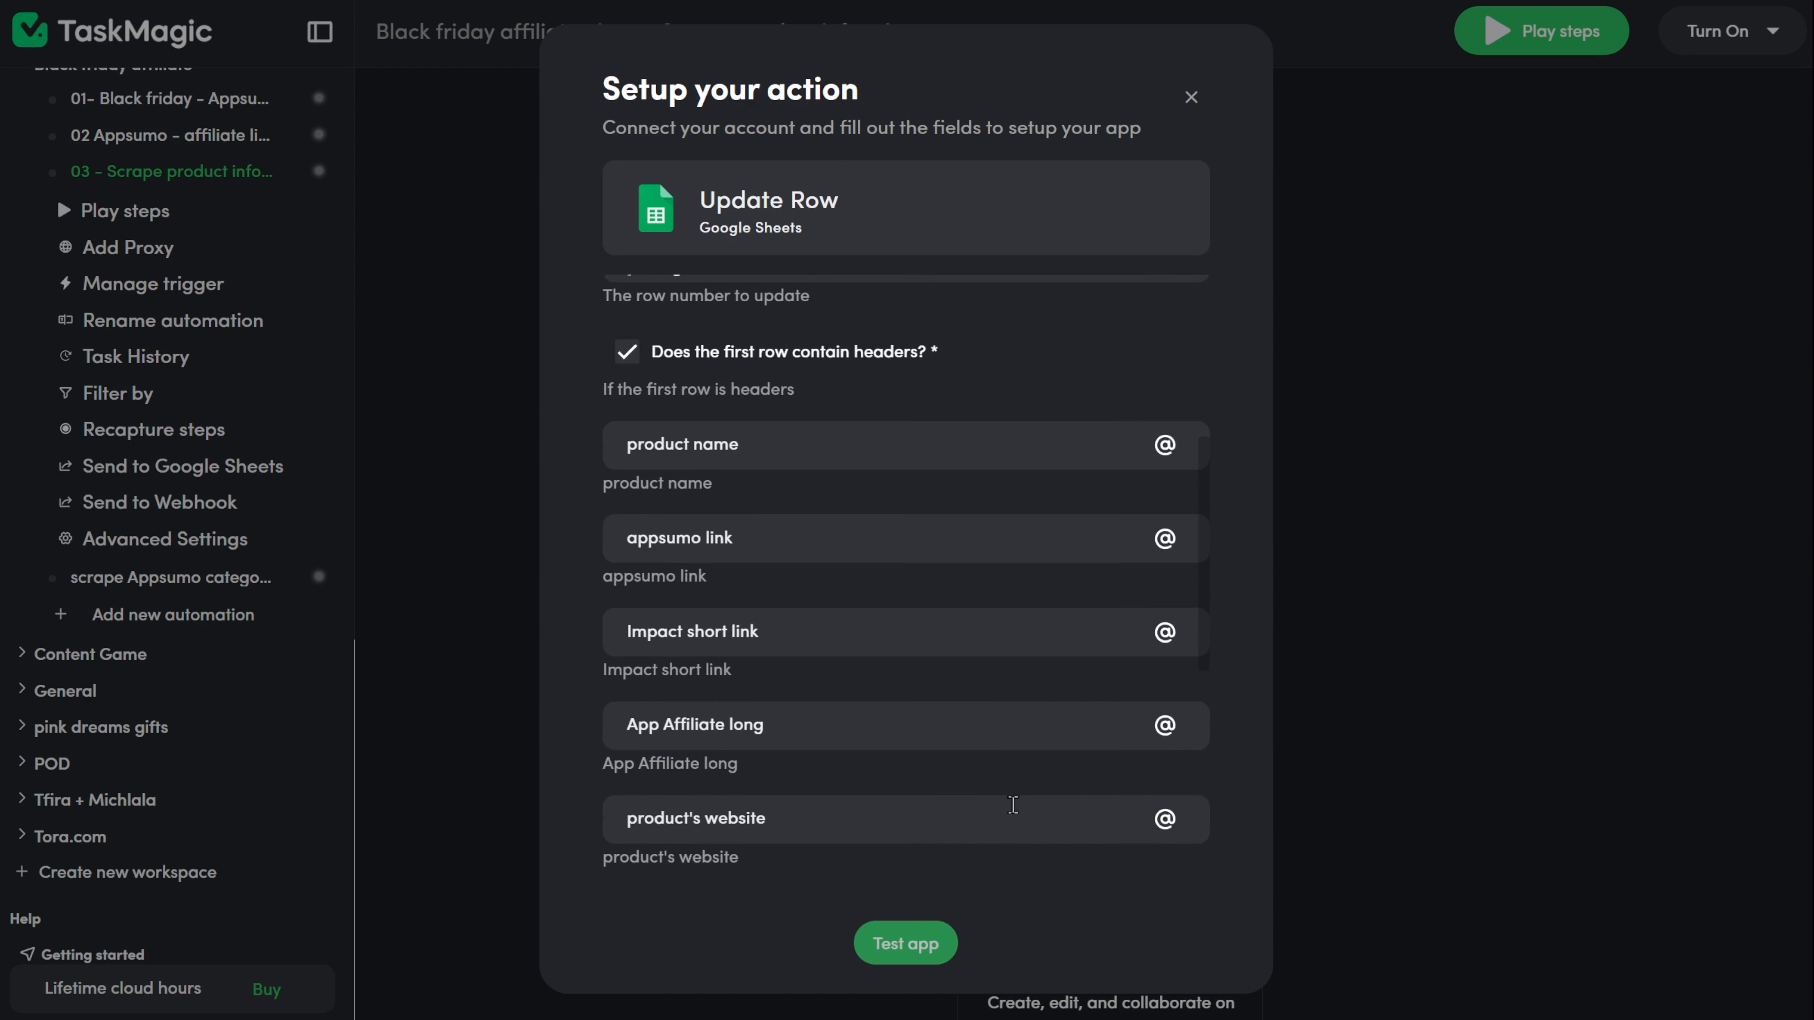
pyautogui.click(1165, 479)
pyautogui.scroll(-5, 929, 643)
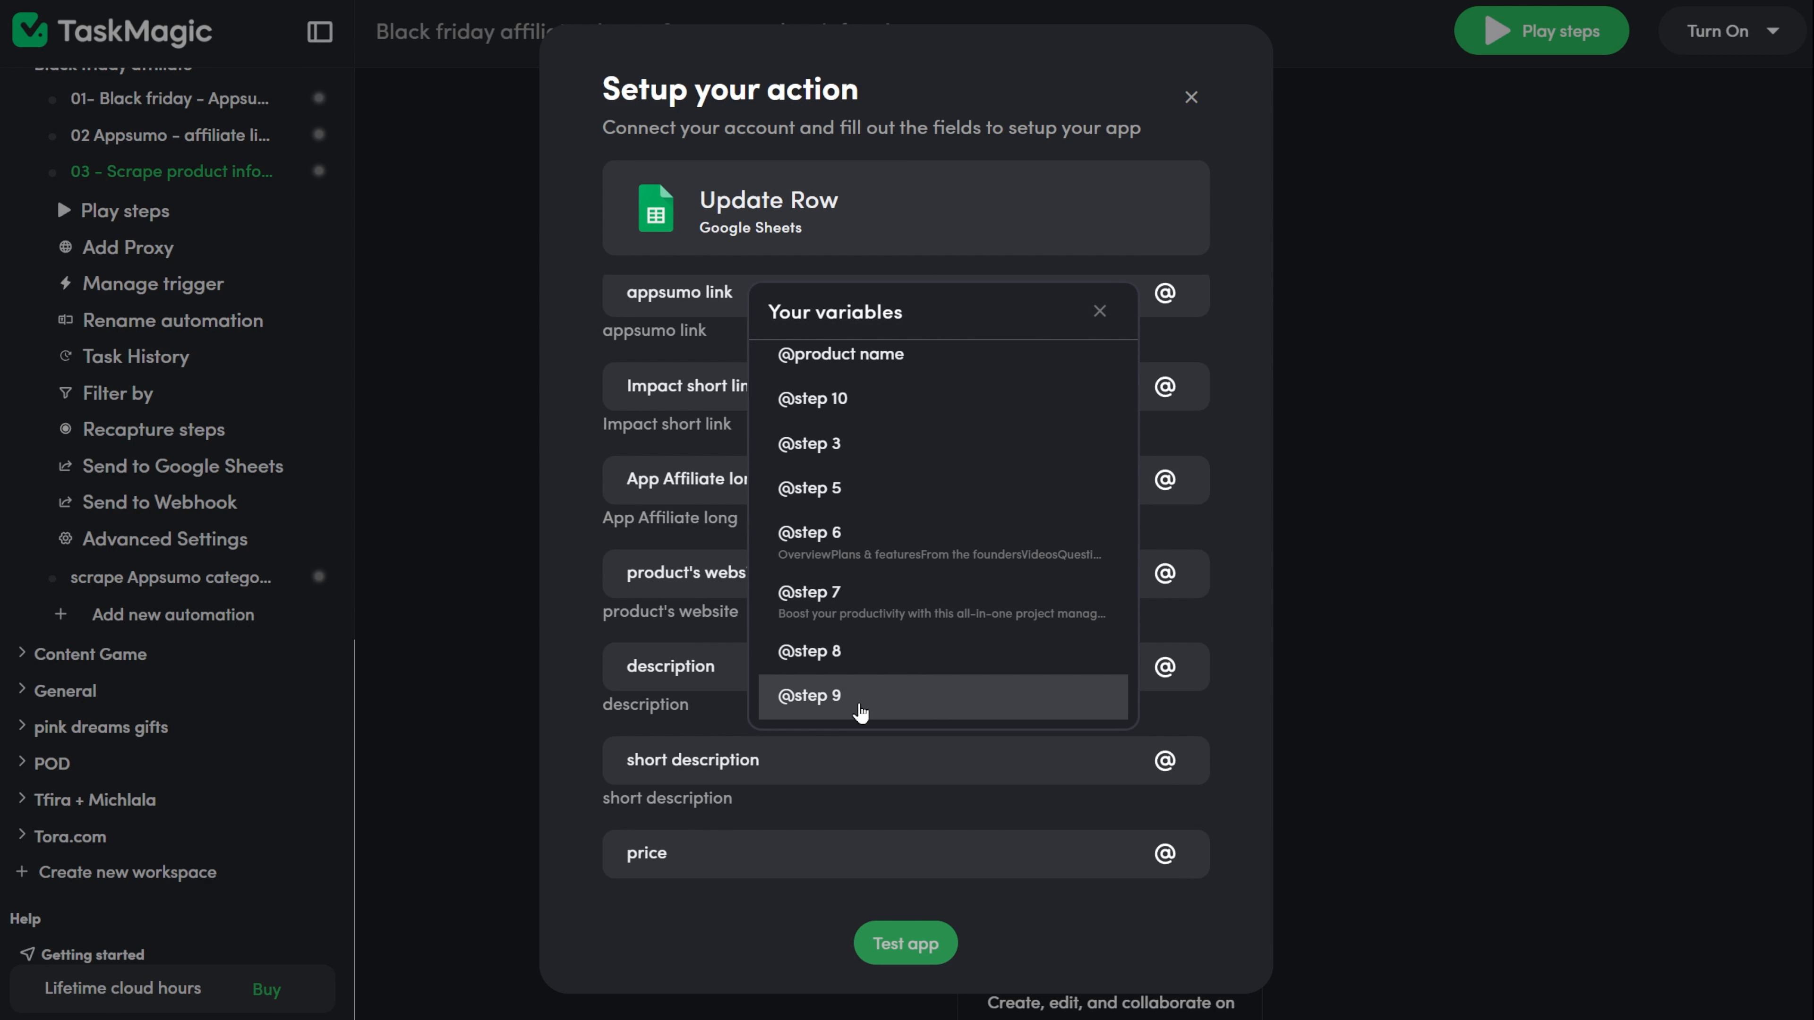
pyautogui.click(896, 693)
pyautogui.click(1165, 573)
pyautogui.click(915, 751)
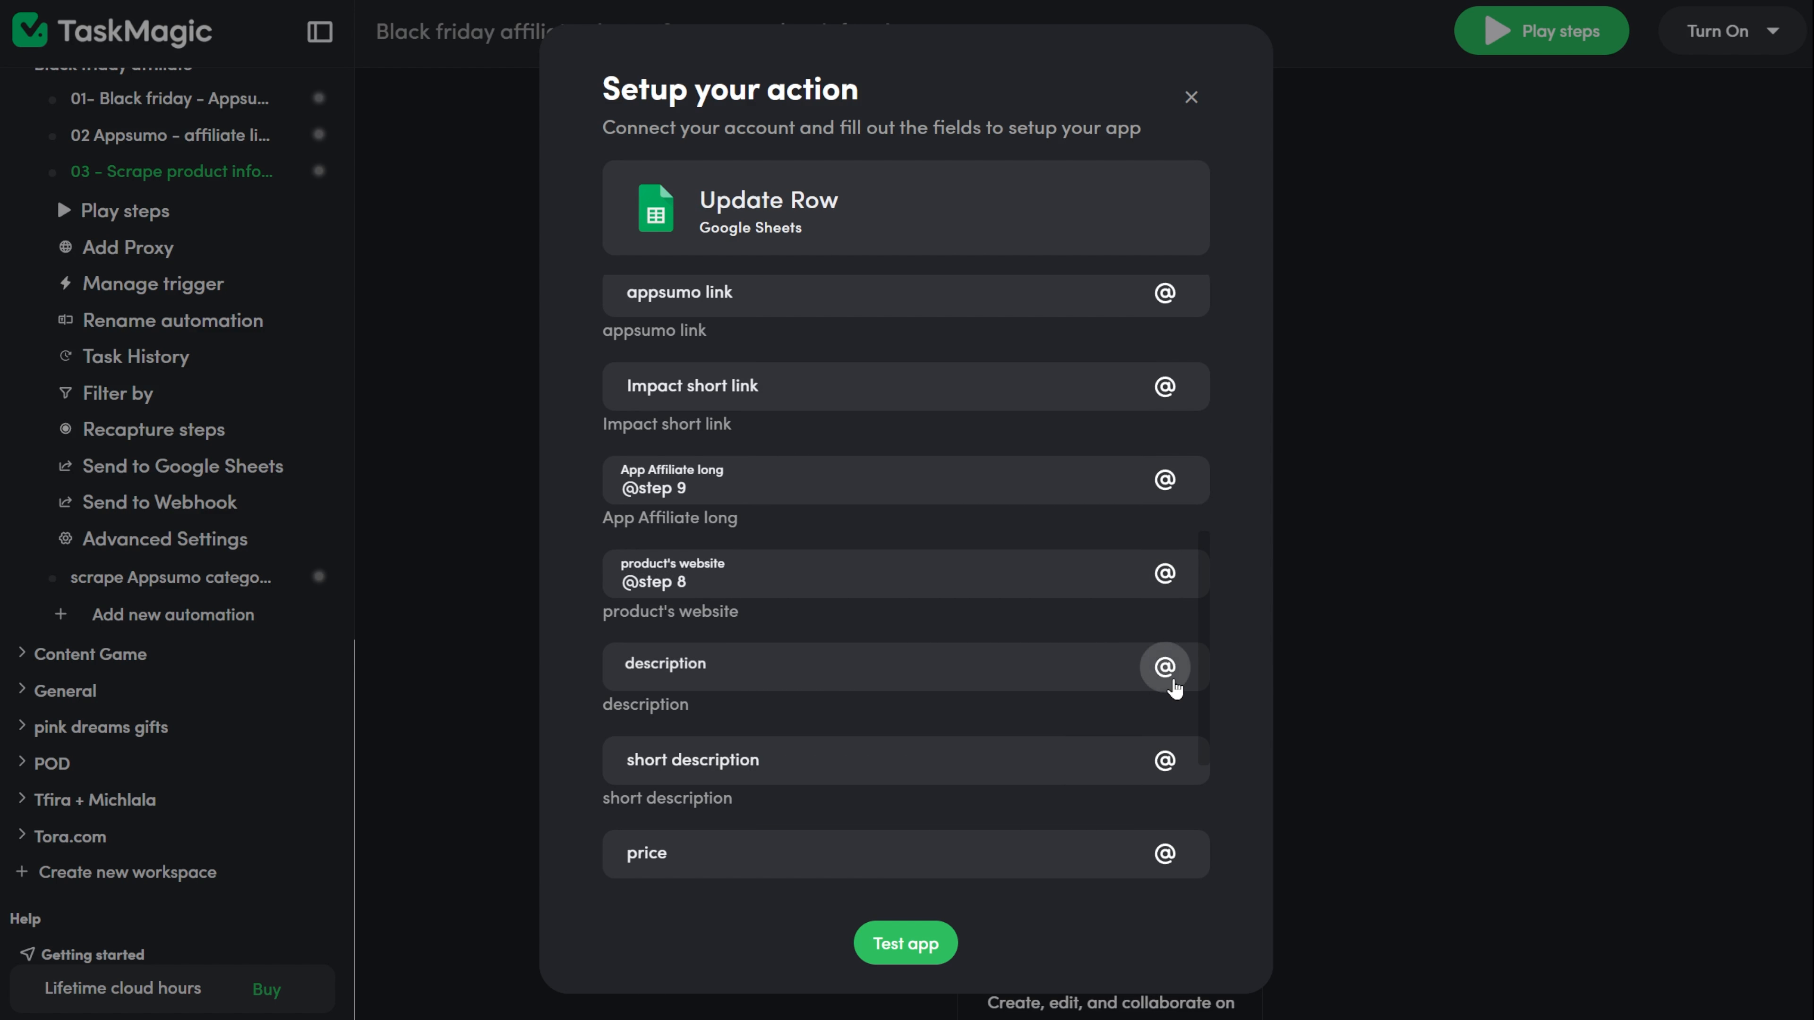
pyautogui.click(1166, 668)
pyautogui.click(1014, 742)
pyautogui.click(1165, 760)
pyautogui.scroll(-5, 936, 786)
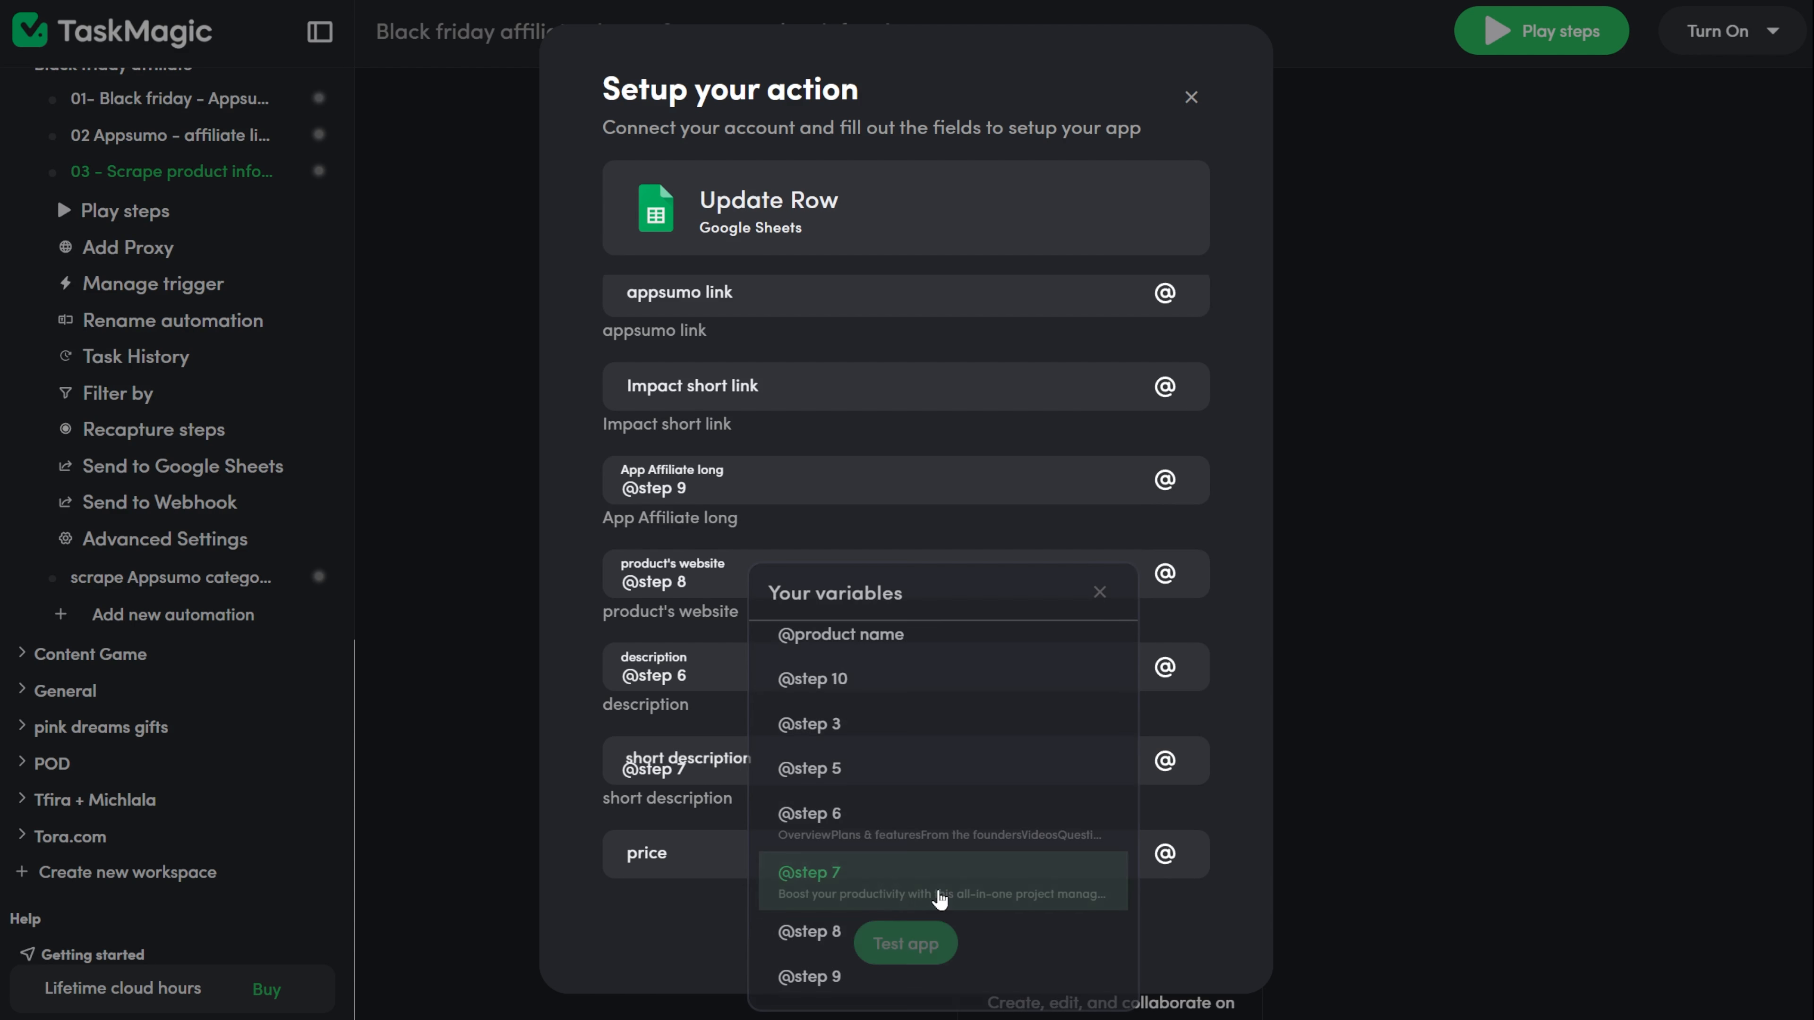
pyautogui.click(936, 889)
pyautogui.scroll(-4, 1014, 786)
pyautogui.click(1165, 551)
pyautogui.scroll(-5, 1014, 700)
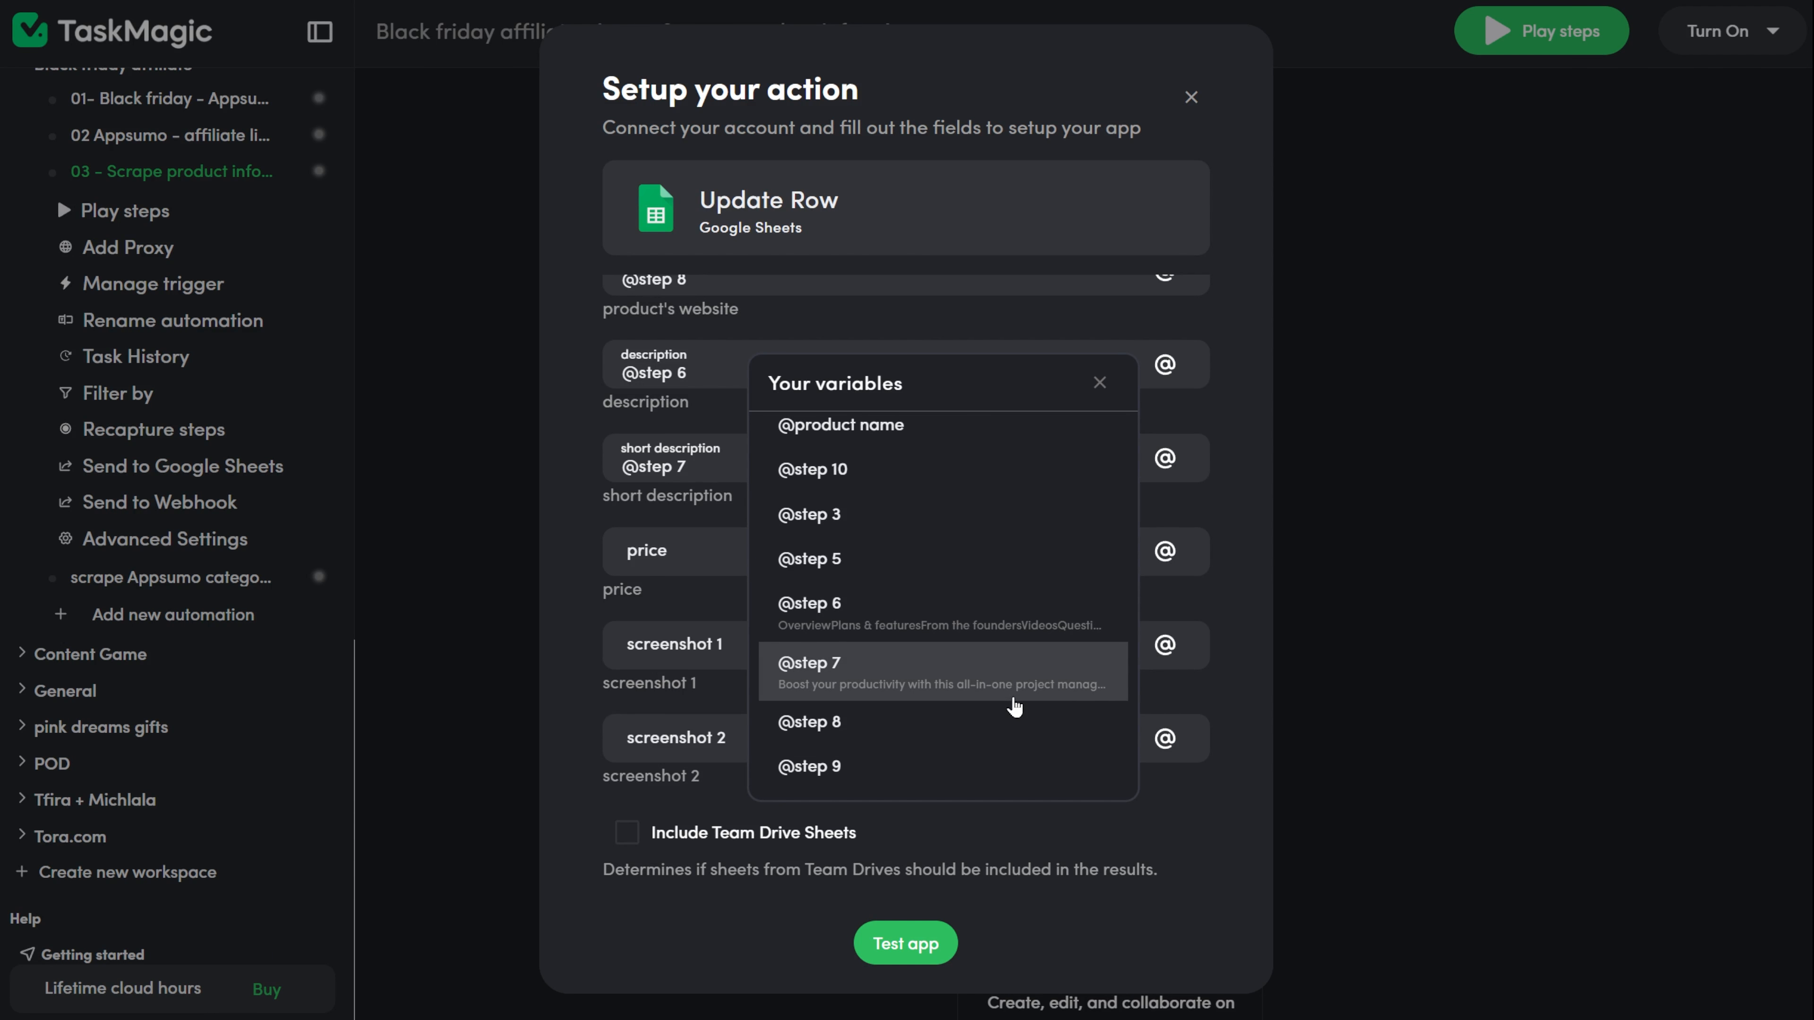
pyautogui.click(1013, 726)
pyautogui.scroll(3, 1114, 521)
pyautogui.click(1165, 514)
pyautogui.scroll(-5, 914, 715)
pyautogui.click(911, 729)
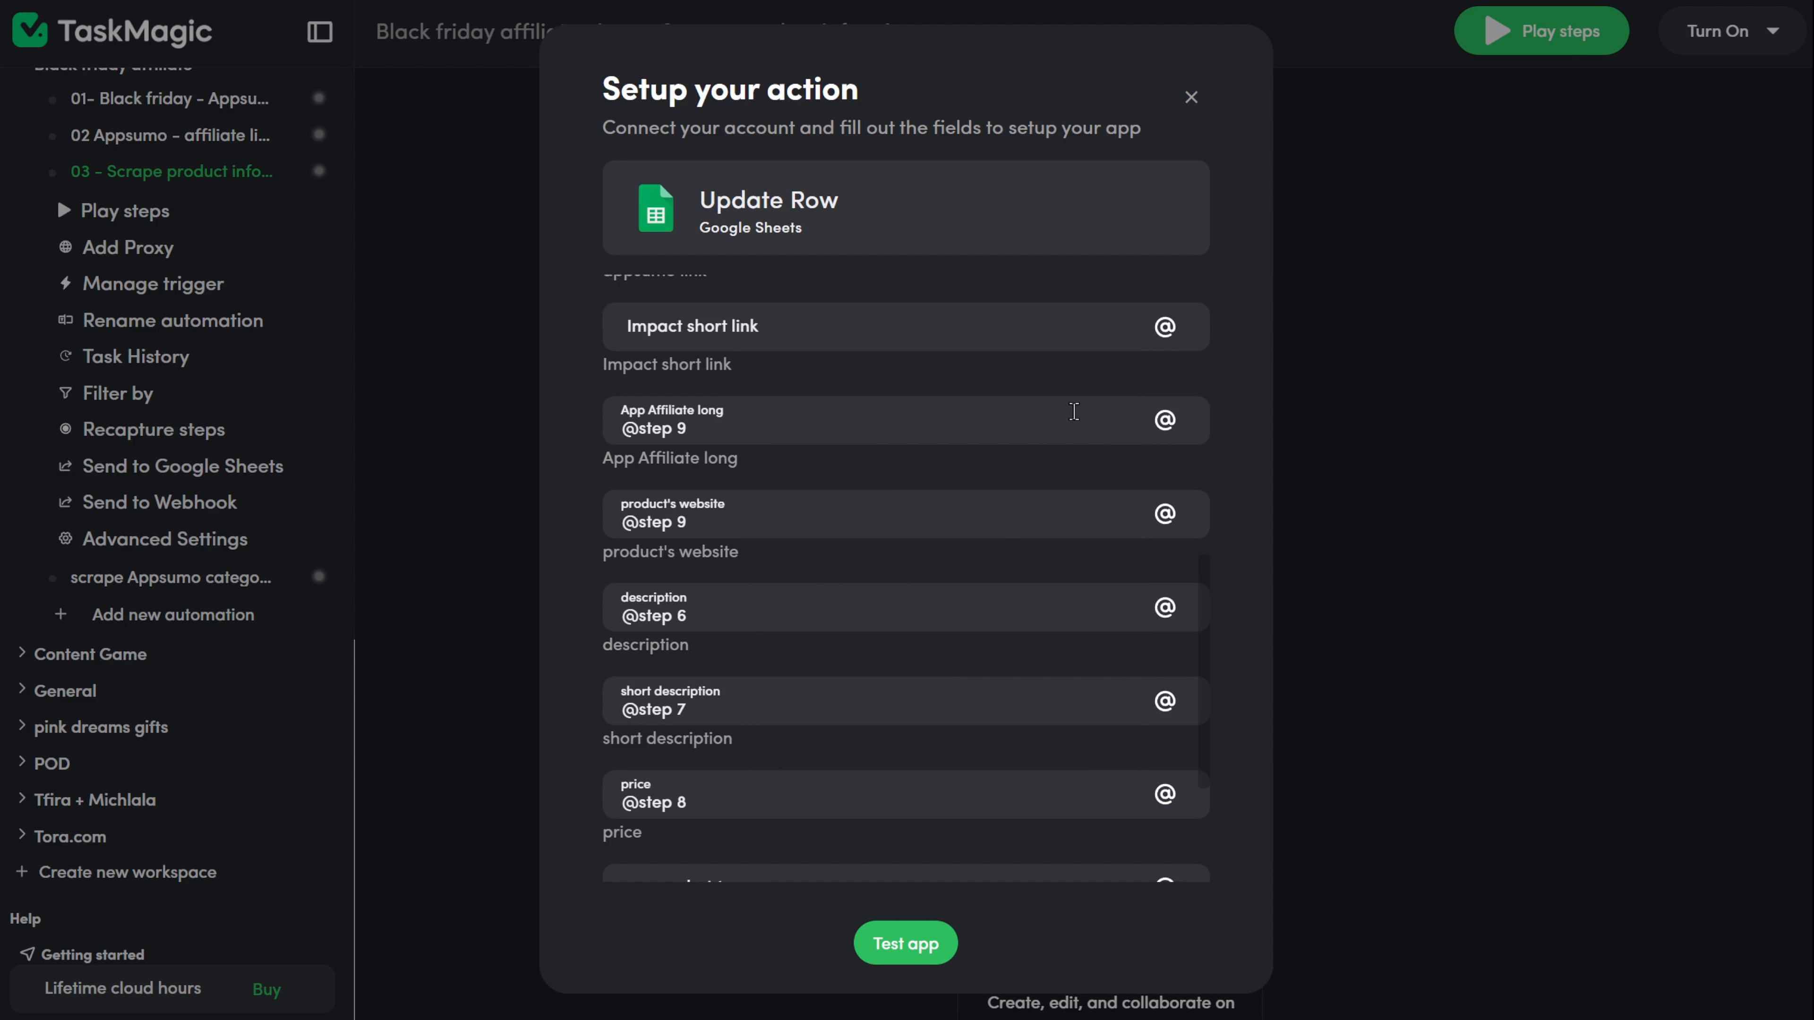
pyautogui.click(1165, 420)
pyautogui.scroll(-5, 970, 486)
pyautogui.click(960, 345)
pyautogui.scroll(-4, 960, 571)
# Test the Update Row action, close its test result, and check the viewflip row in the Appsumo products sheet.
pyautogui.click(910, 943)
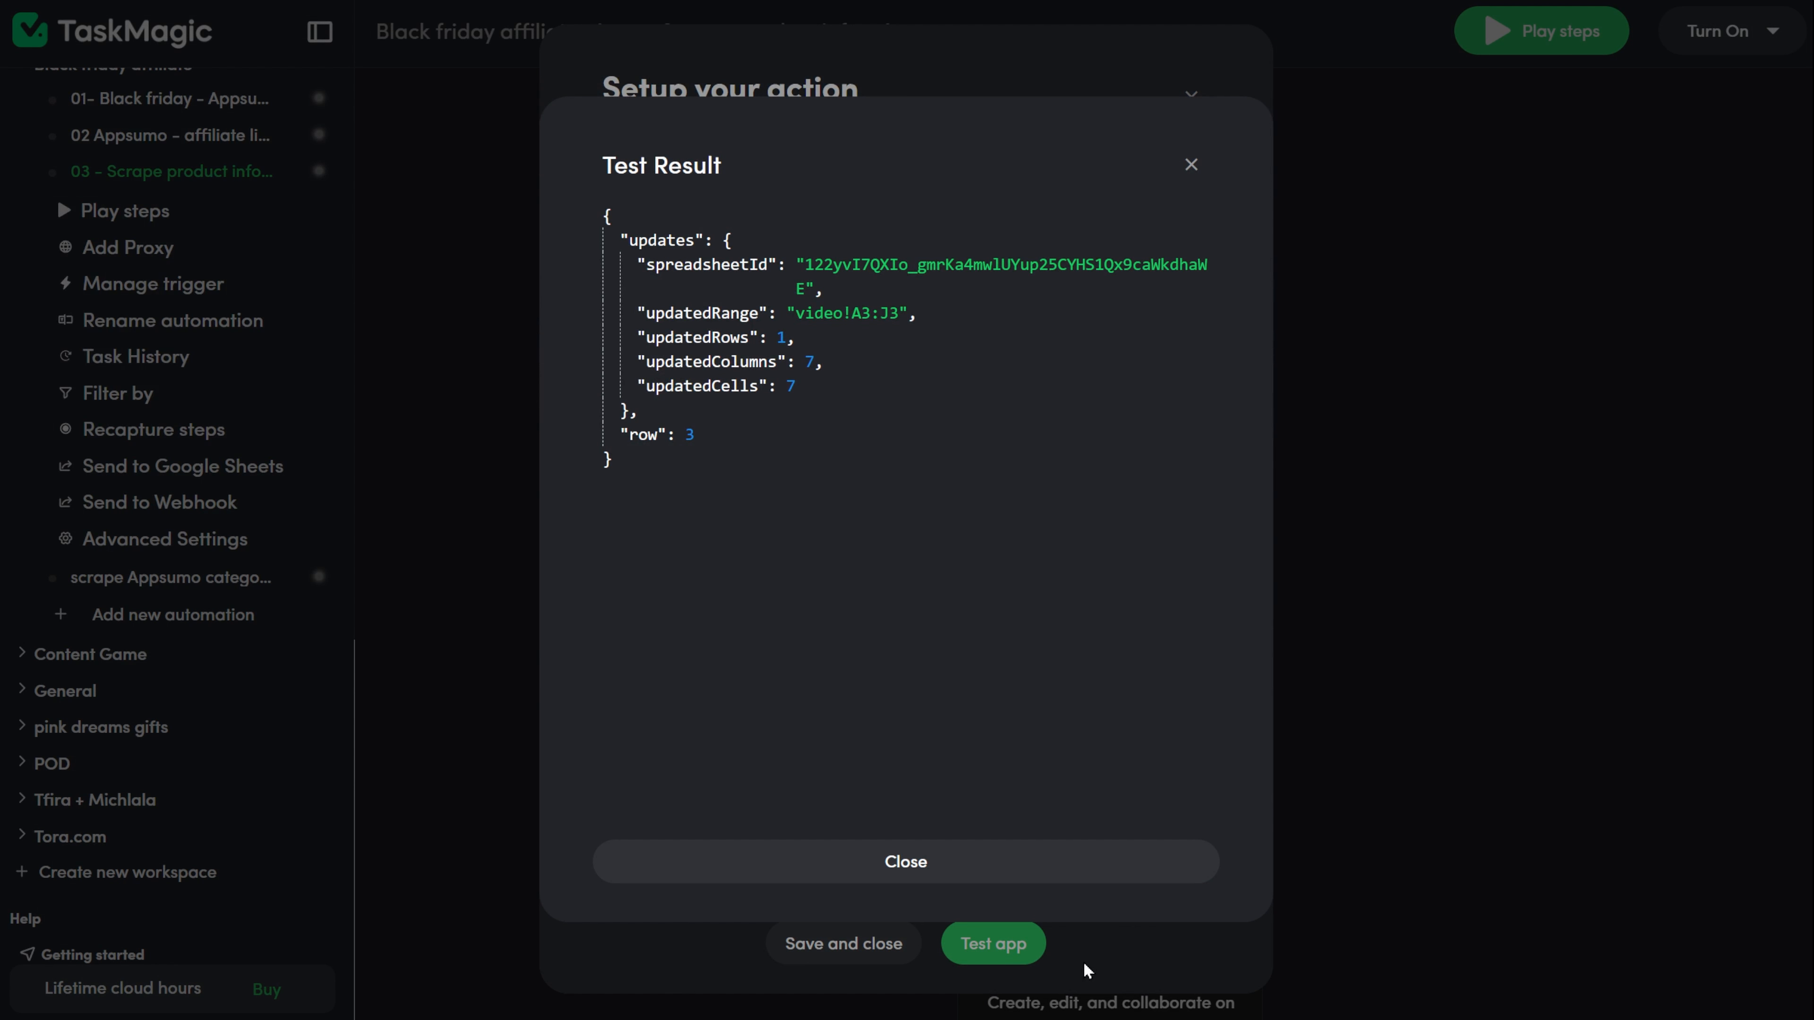
pyautogui.click(1086, 857)
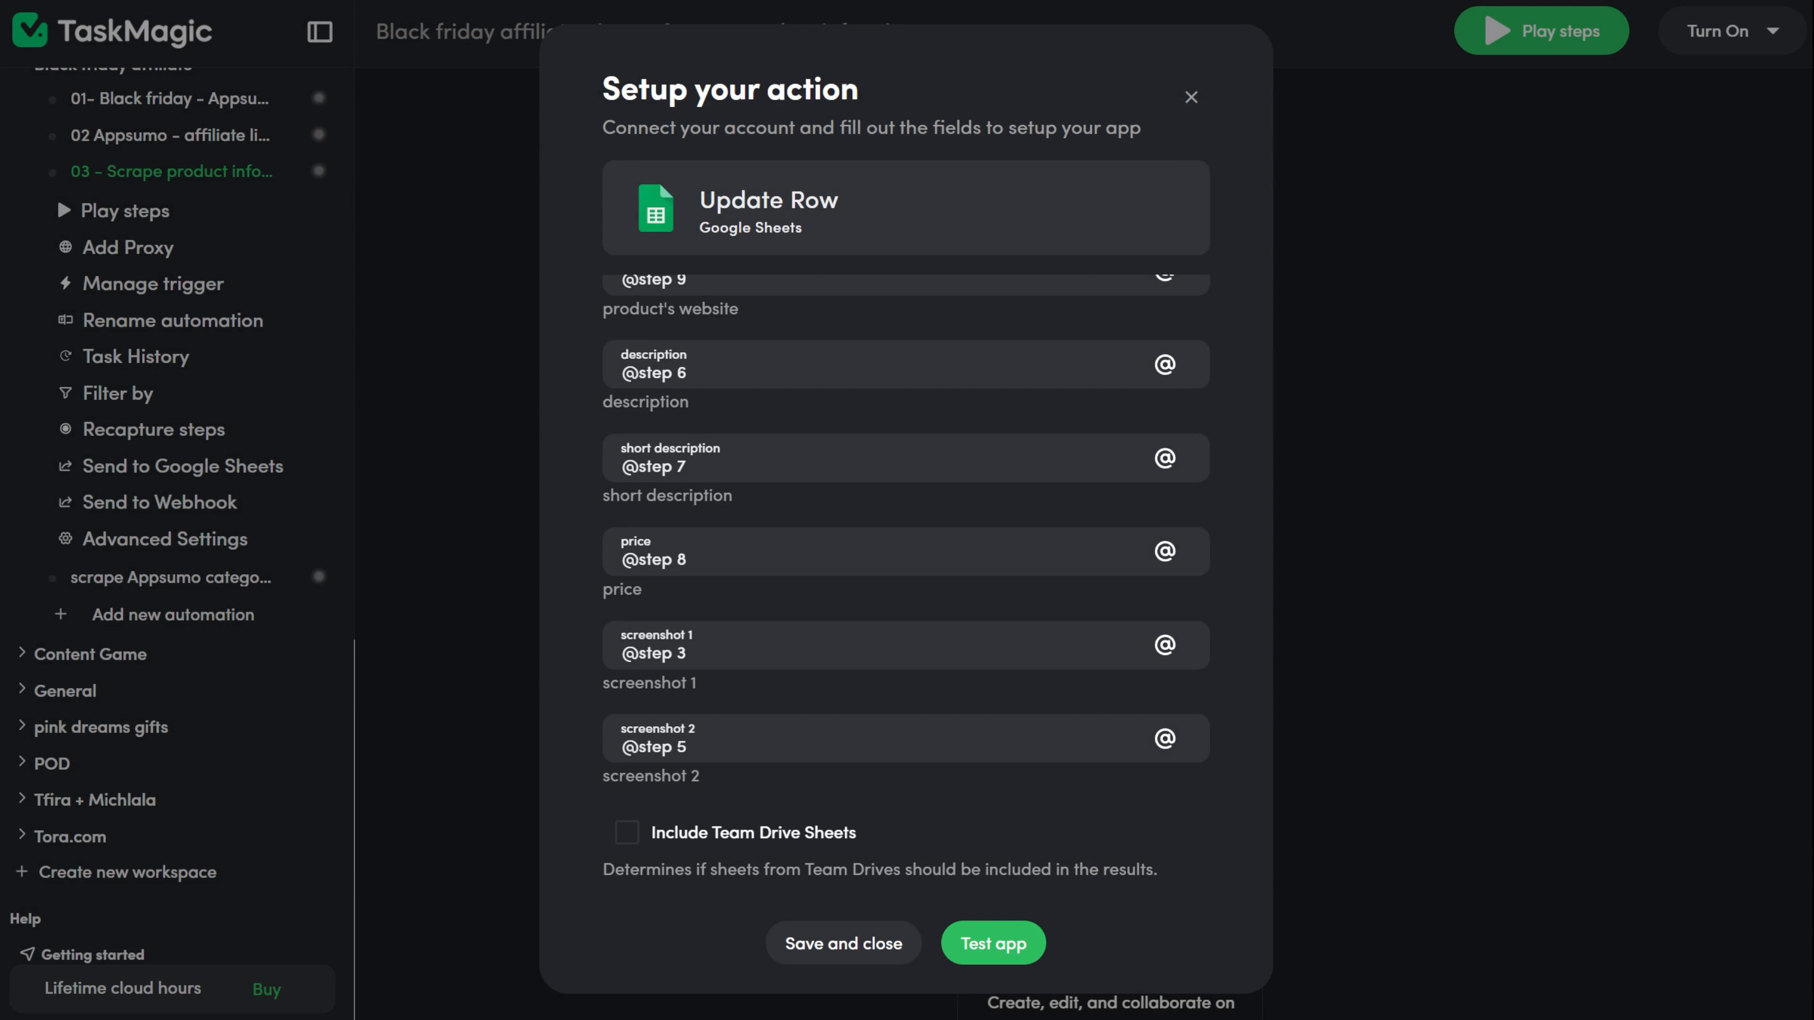
pyautogui.hotkey('alt', 'Tab')
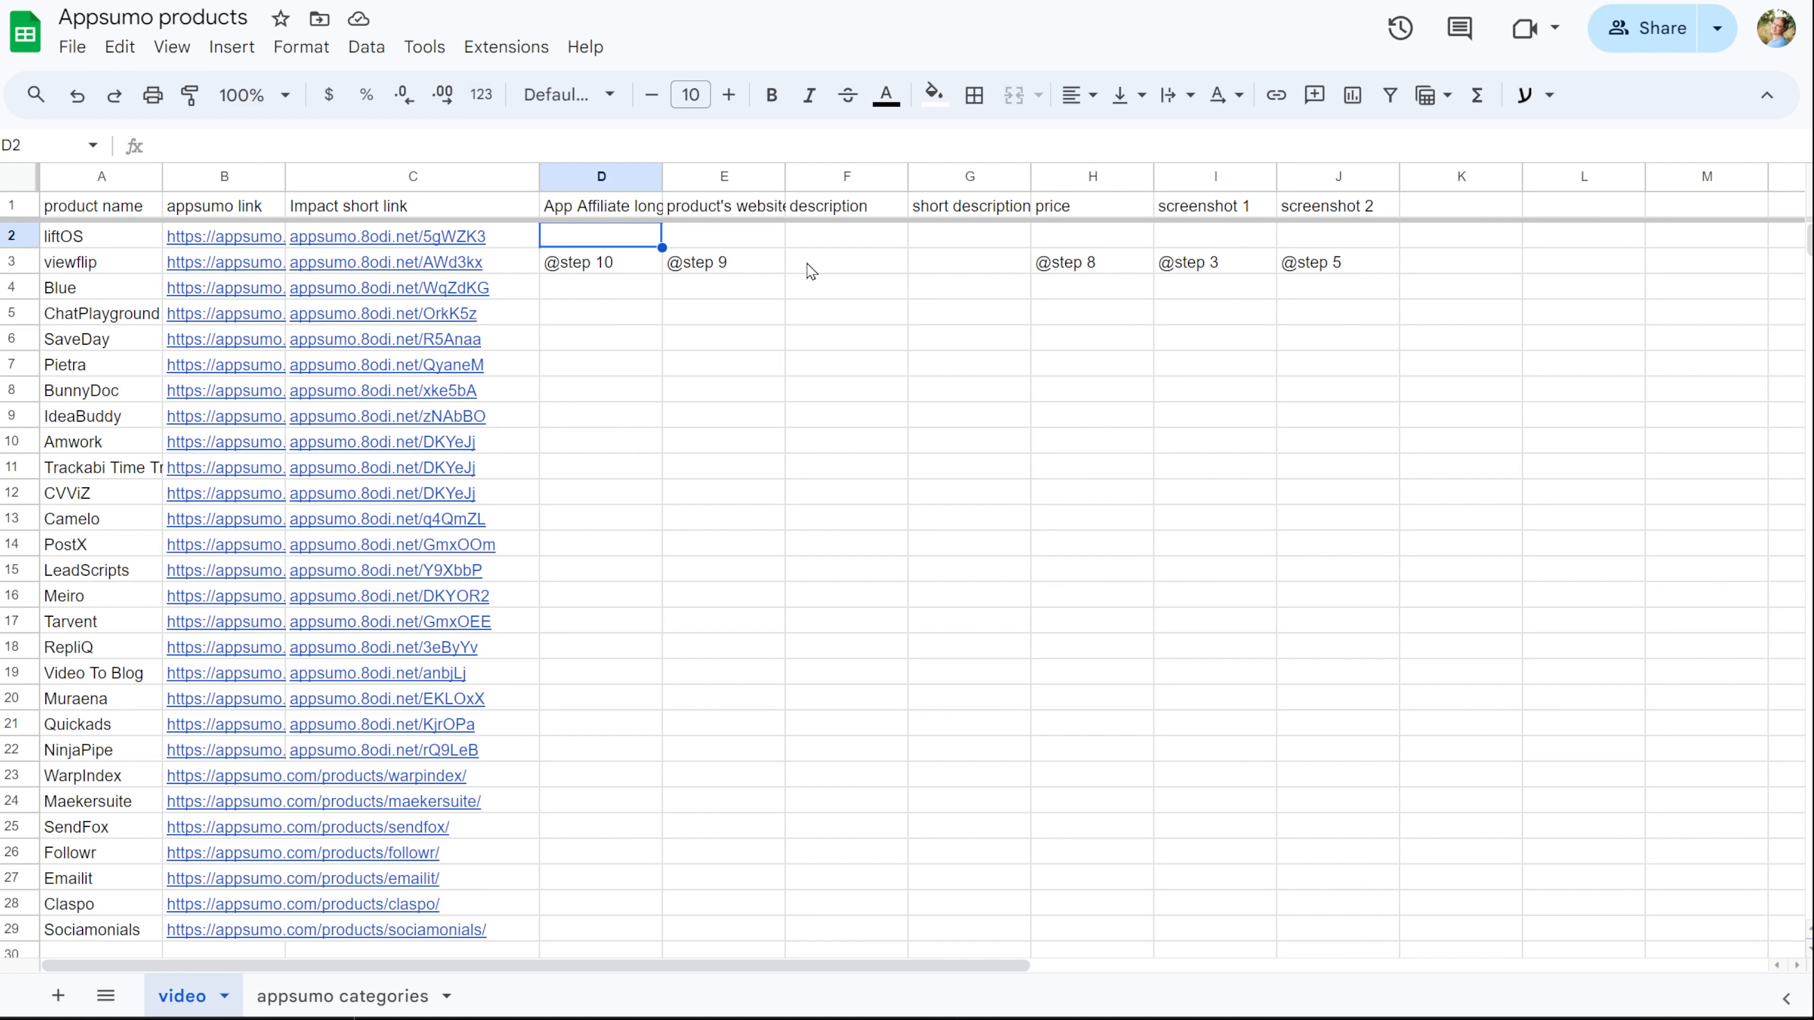
pyautogui.hotkey('alt', 'Tab')
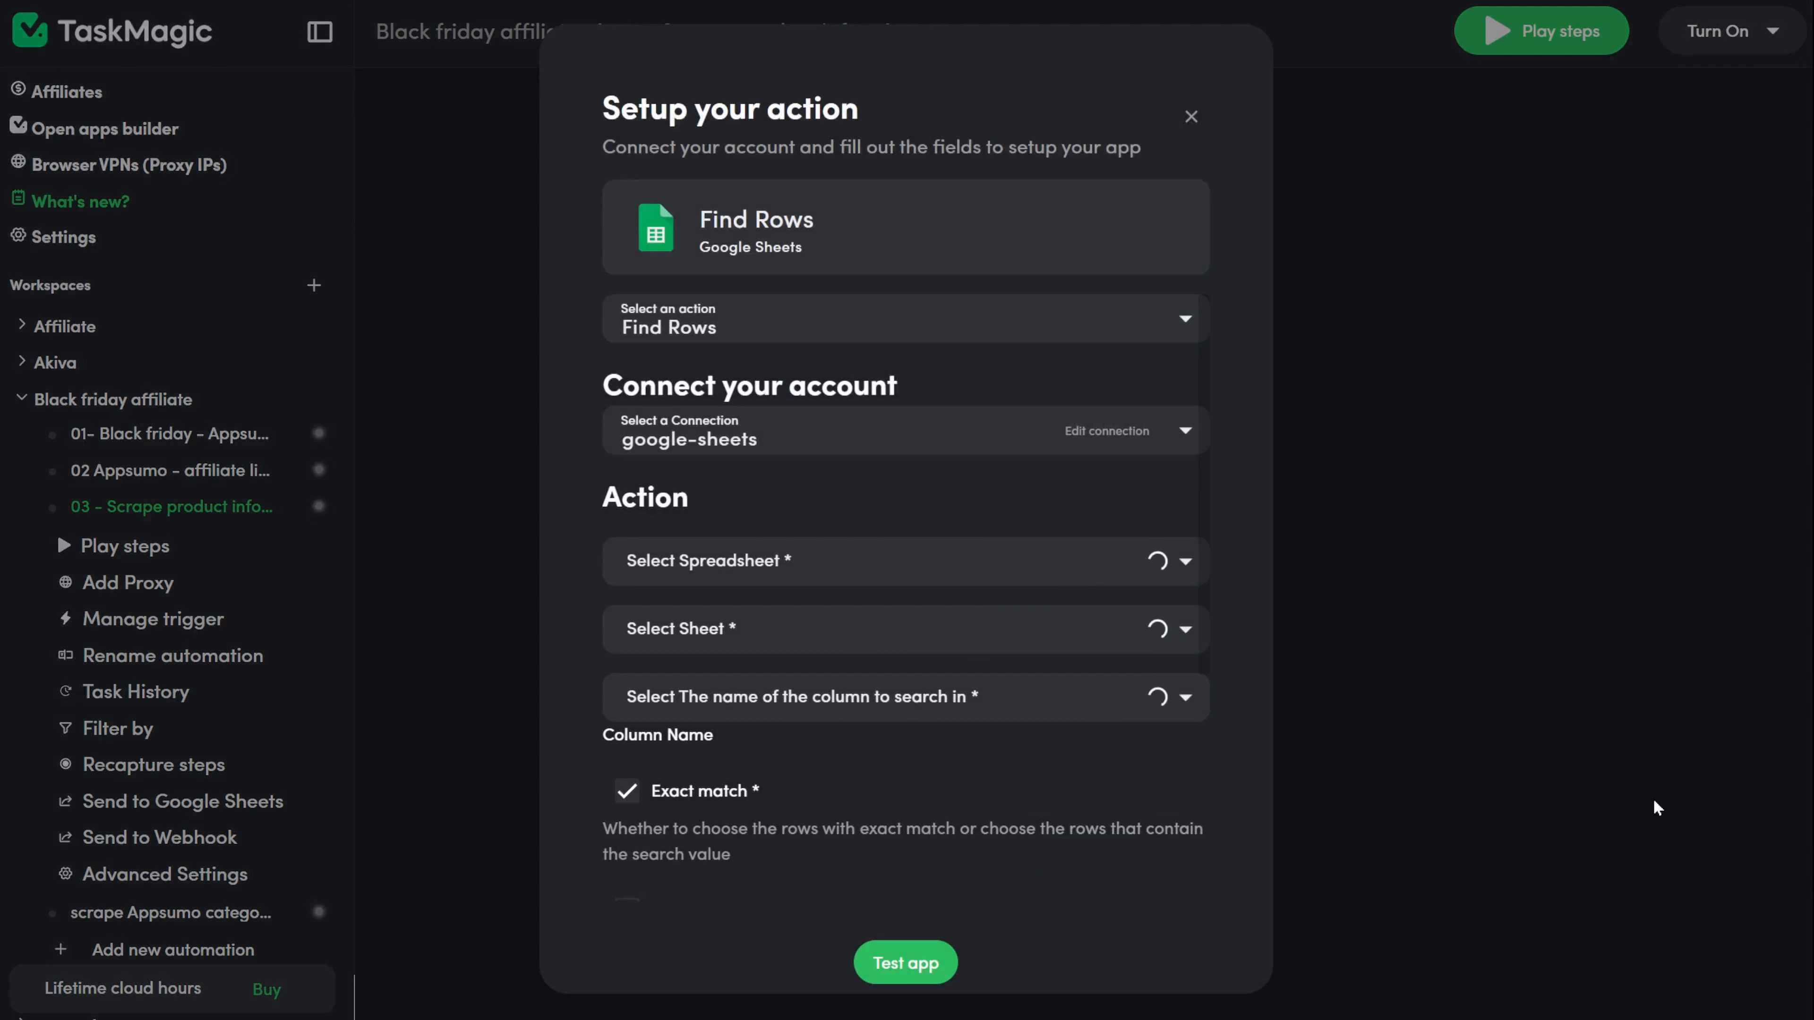
pyautogui.hotkey('ctrl', 'a')
pyautogui.press('BackSpace')
pyautogui.click(1164, 619)
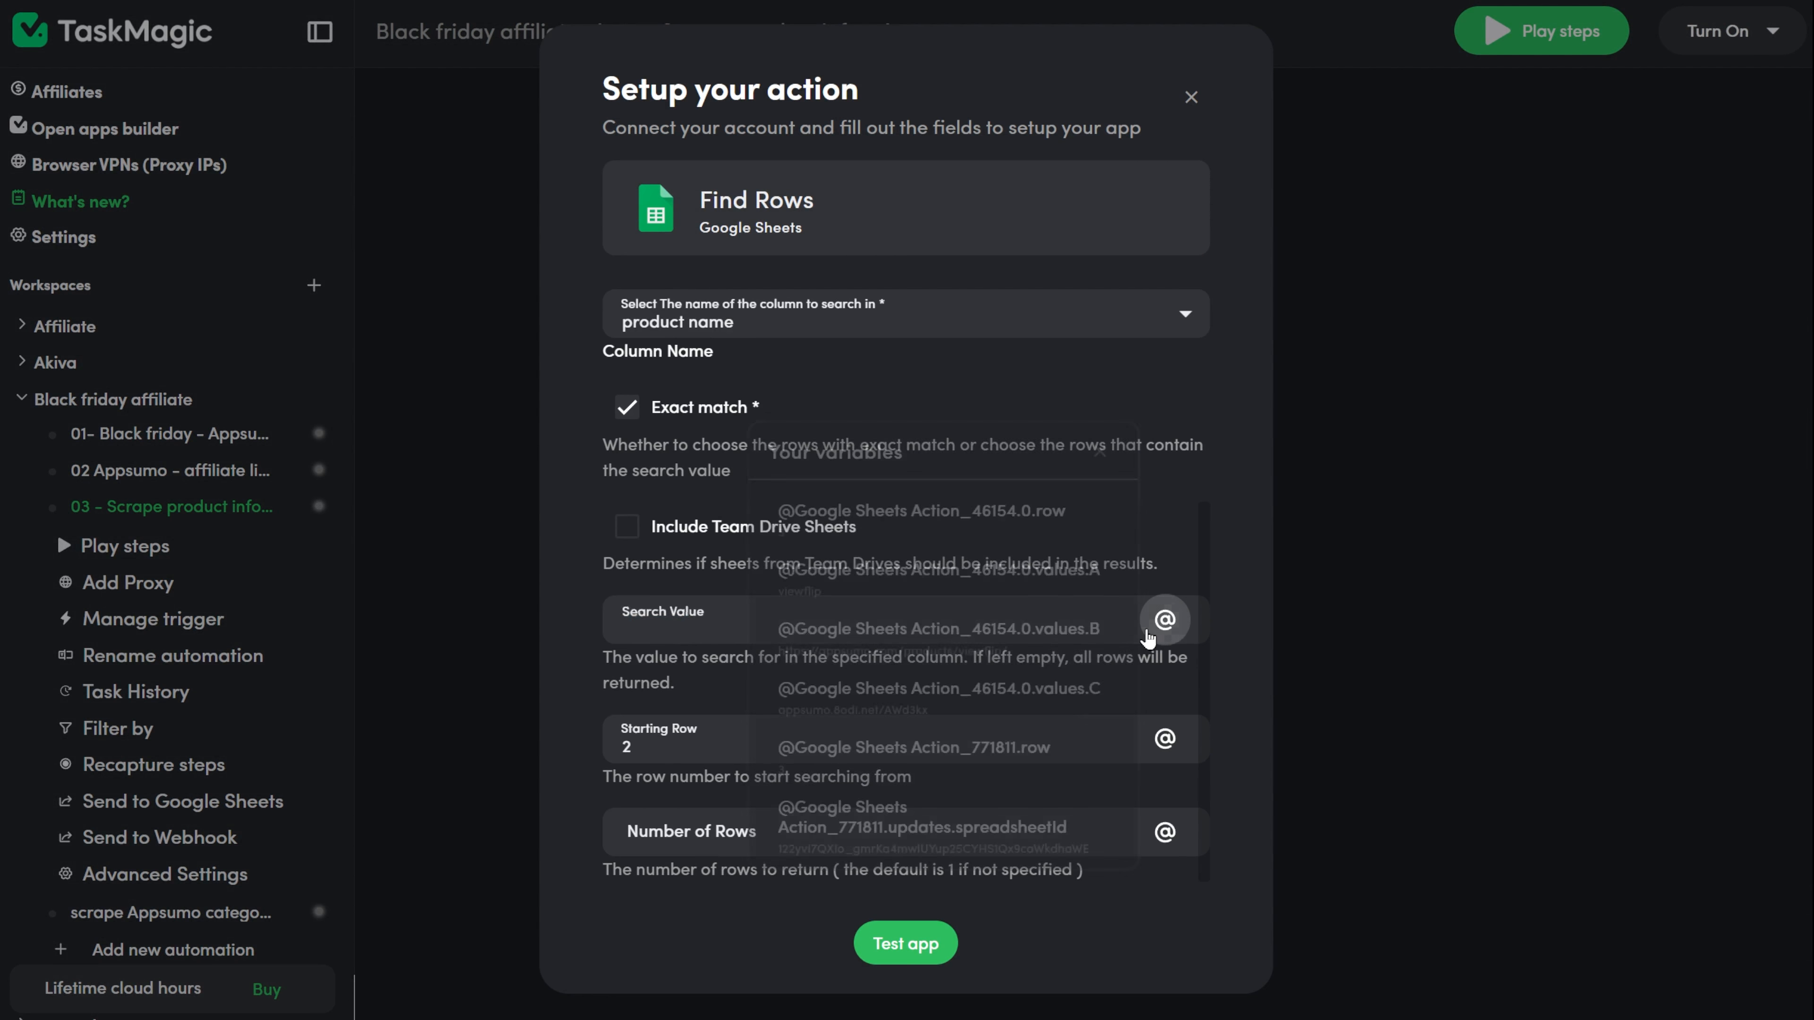
pyautogui.scroll(-10, 939, 686)
pyautogui.click(893, 566)
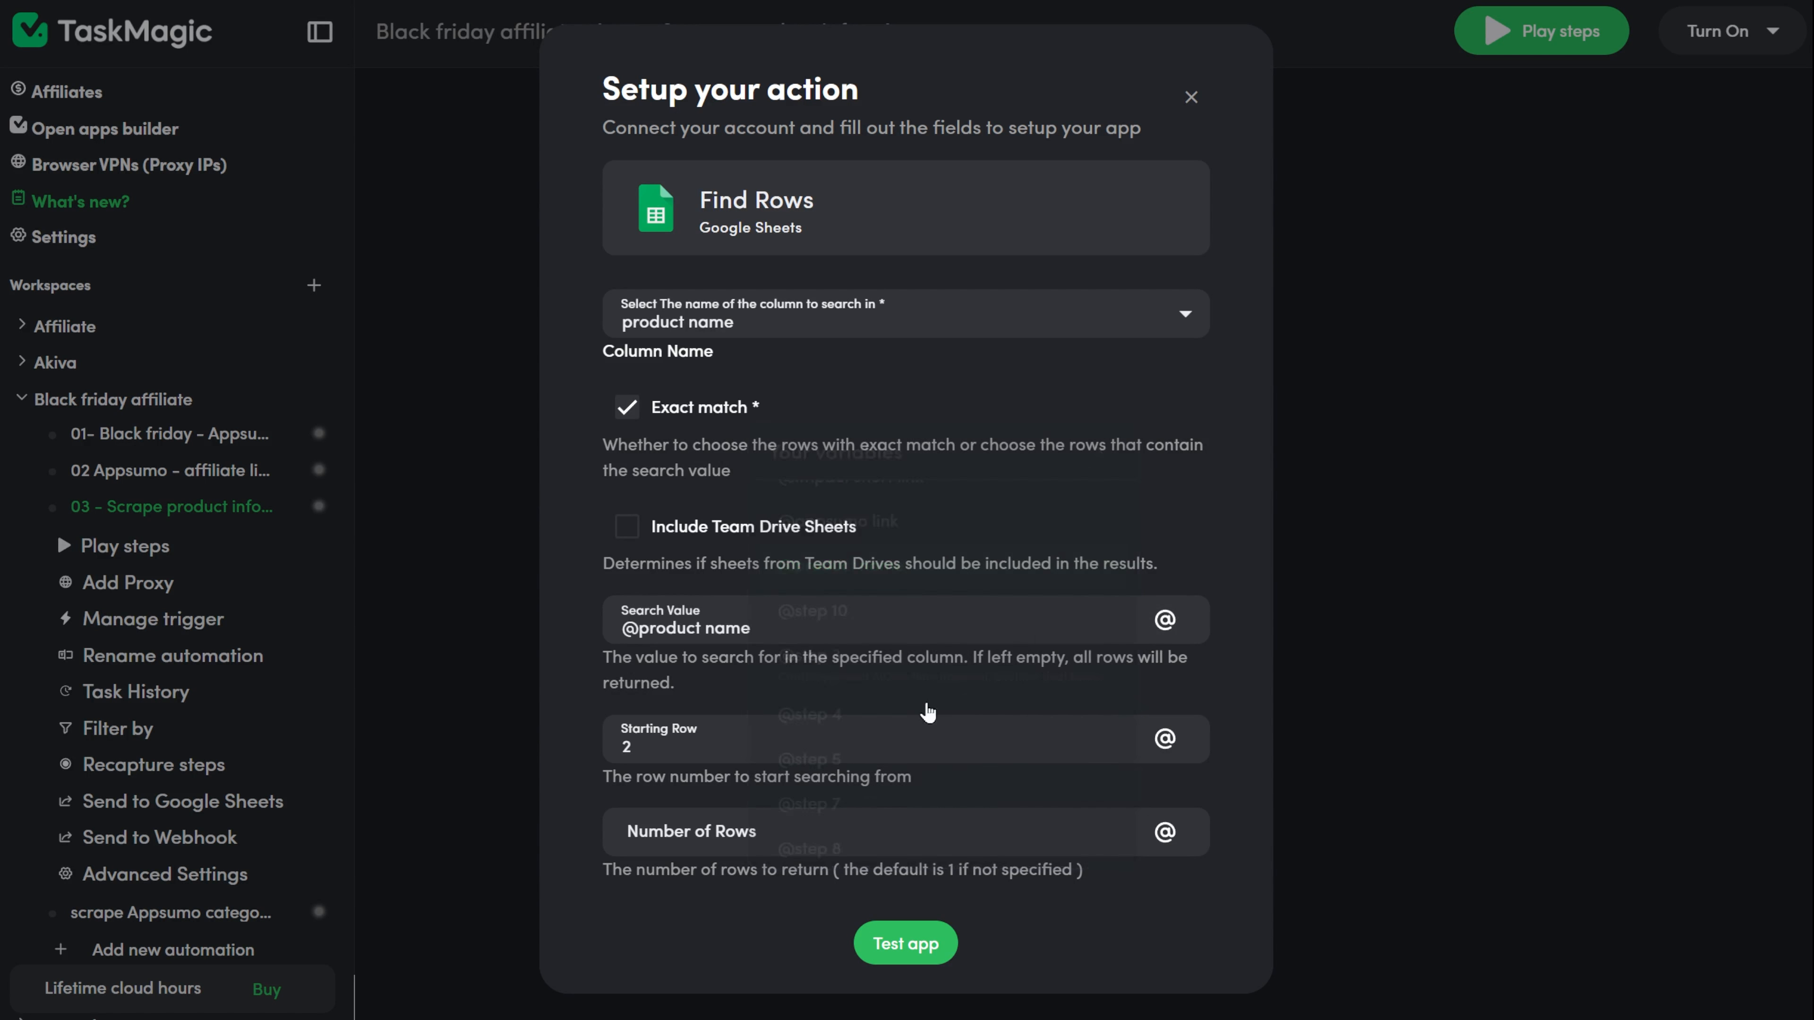
pyautogui.click(906, 943)
pyautogui.click(883, 879)
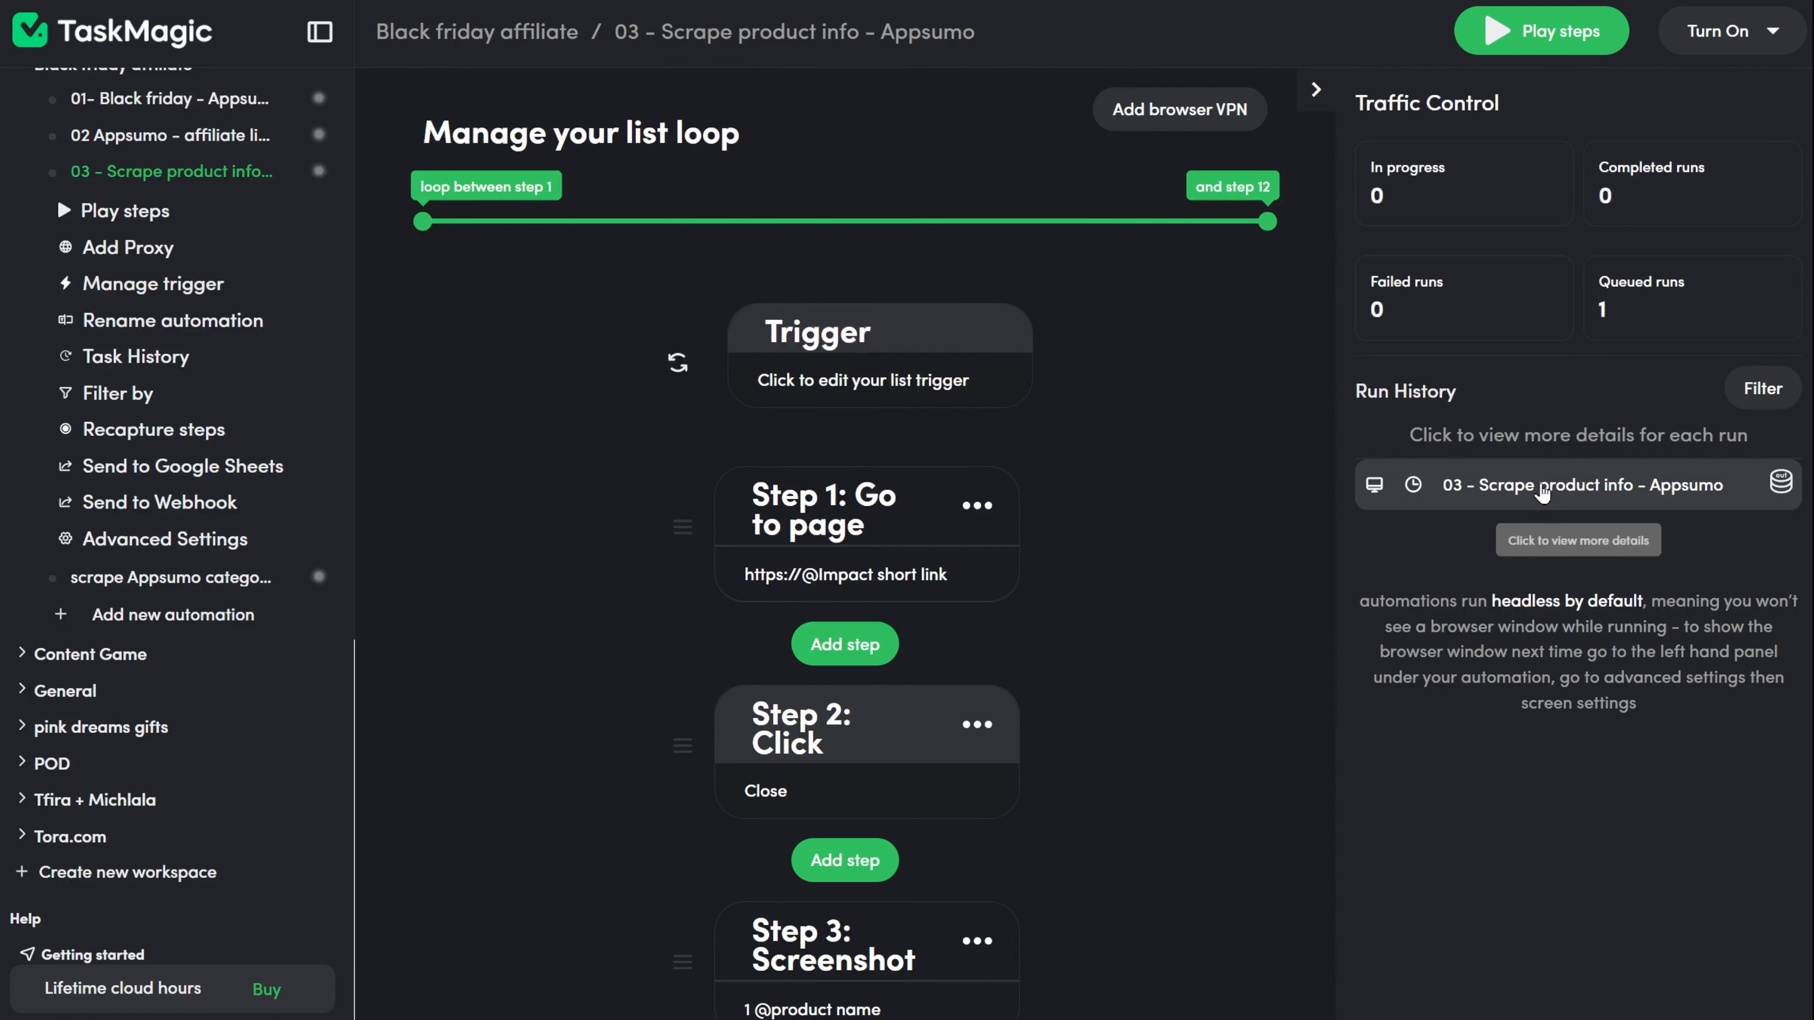
# In the step recorder, insert a Scrape Text step after Step 6 that captures the liftOS page's main content area.
pyautogui.click(1578, 485)
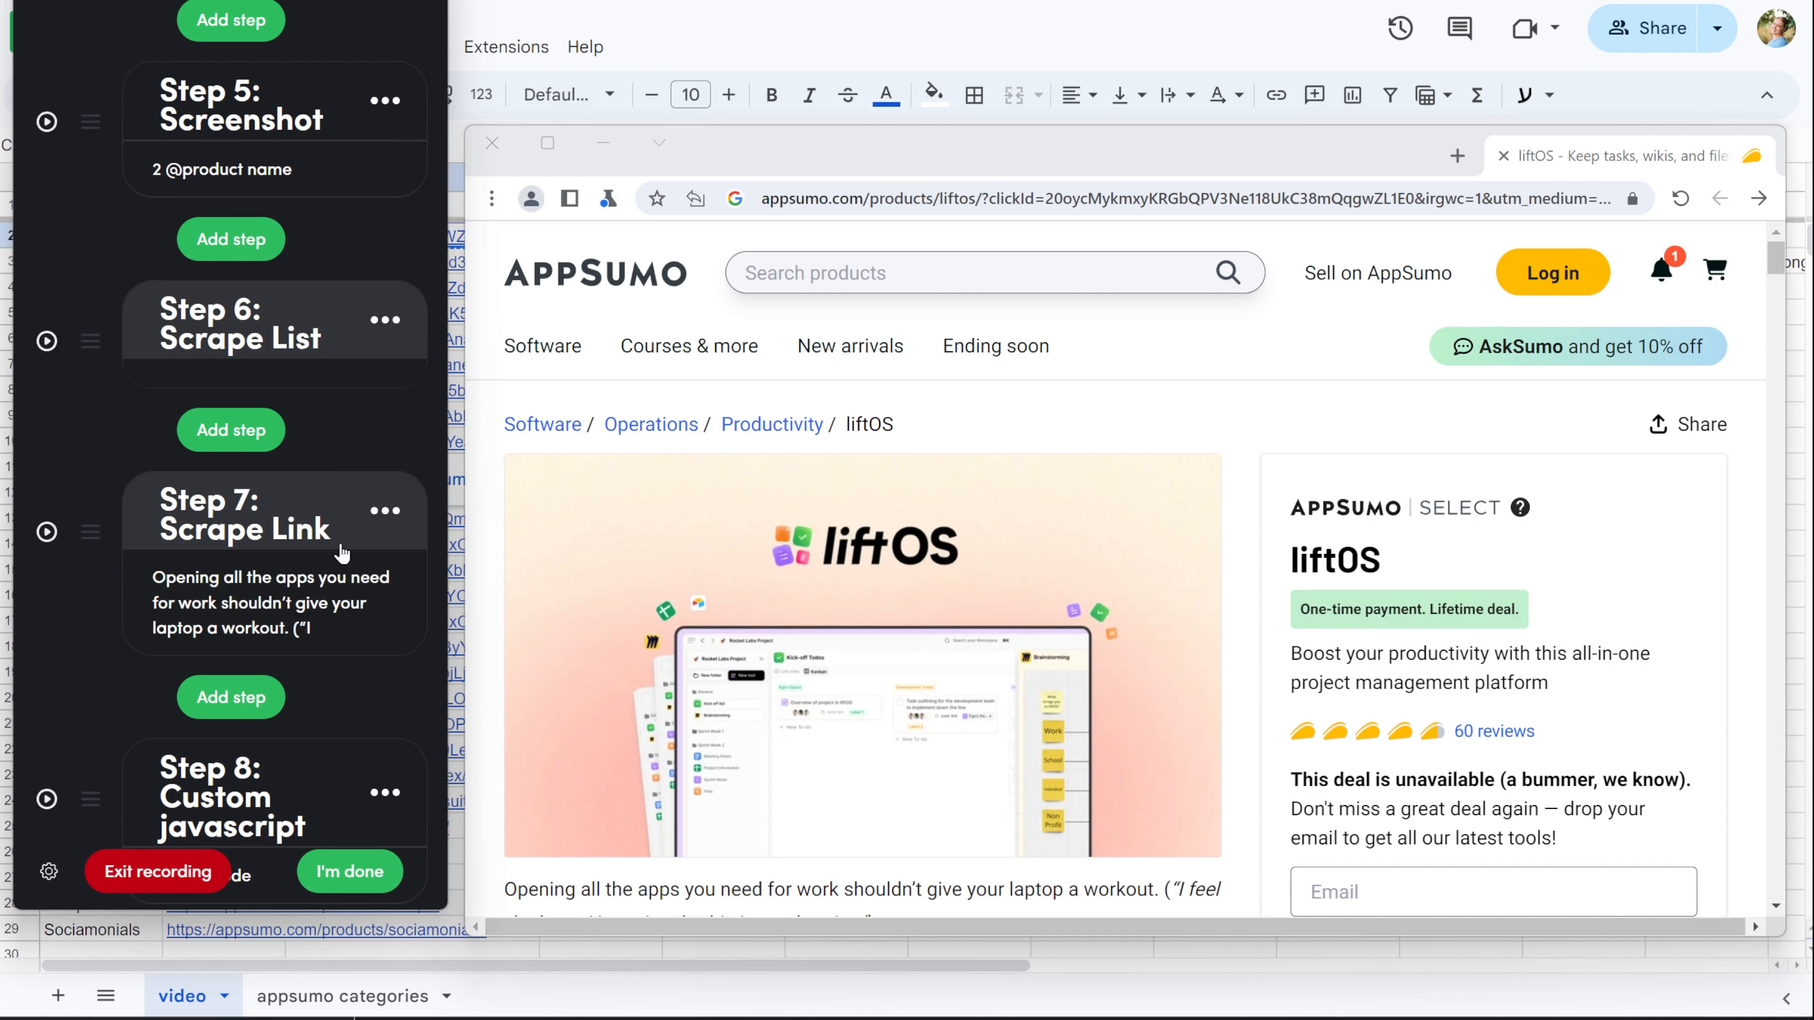
pyautogui.click(231, 239)
pyautogui.click(235, 243)
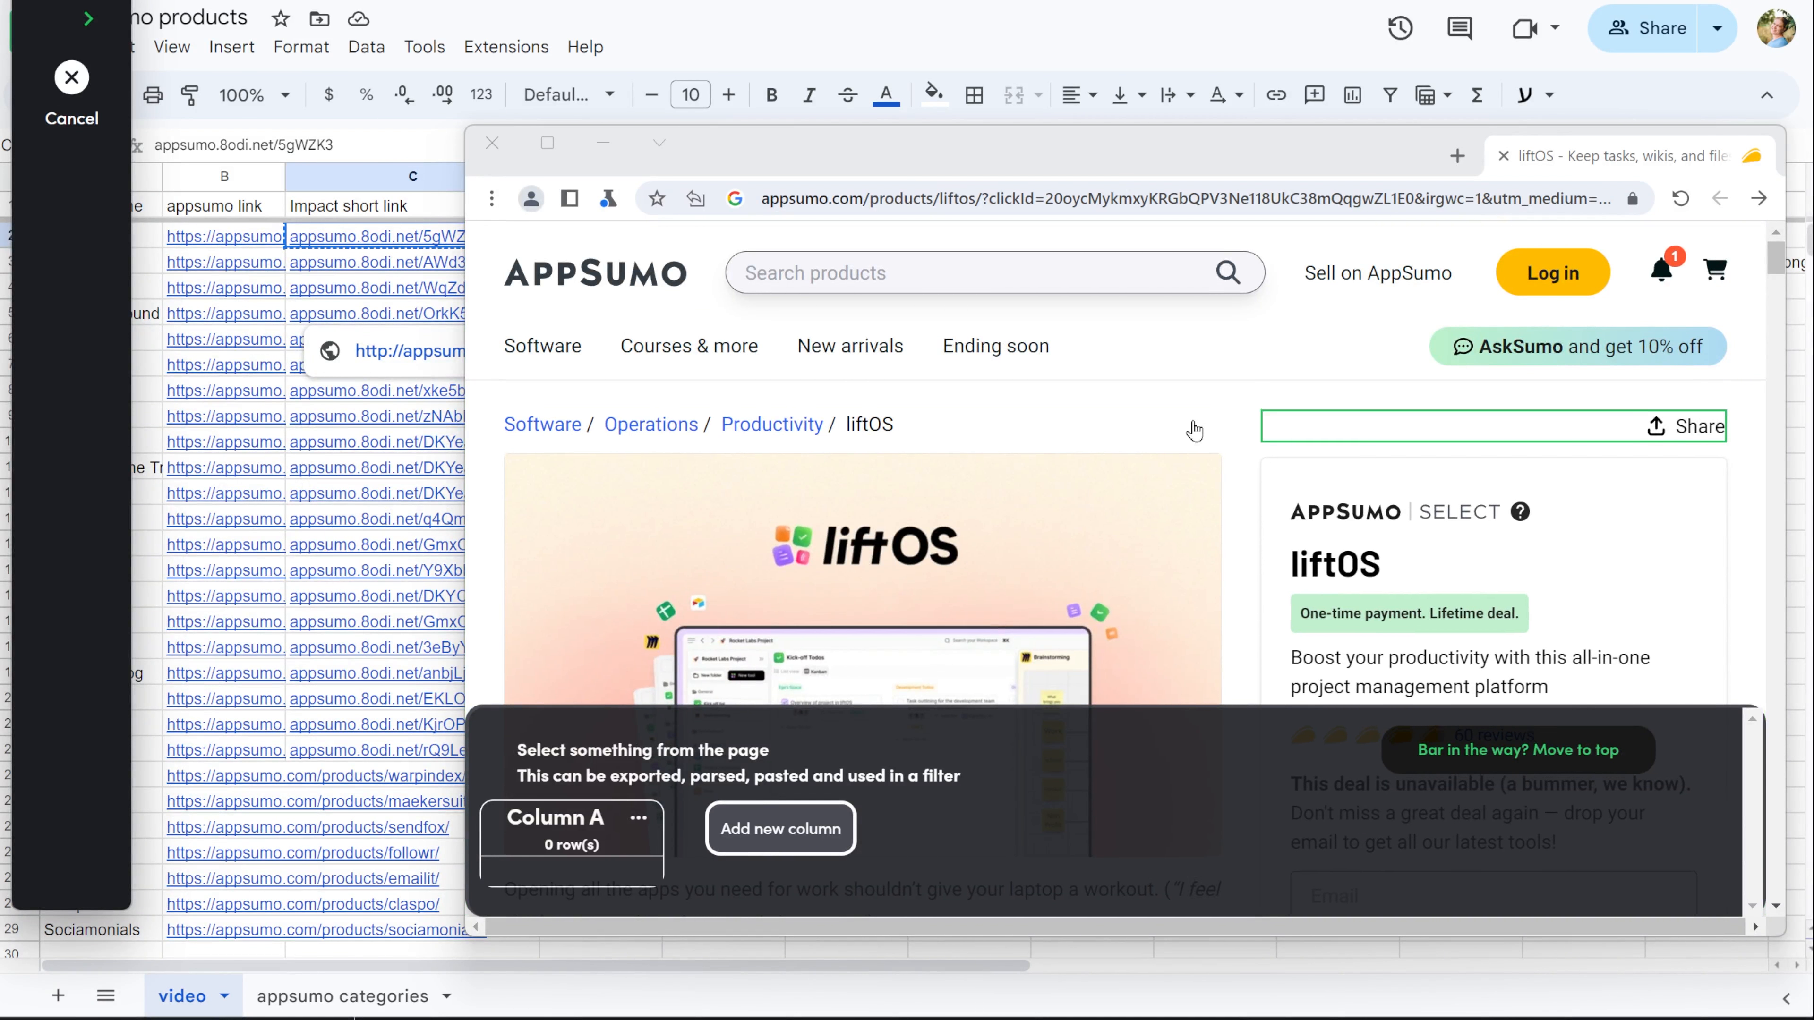
pyautogui.click(1214, 436)
pyautogui.click(1028, 720)
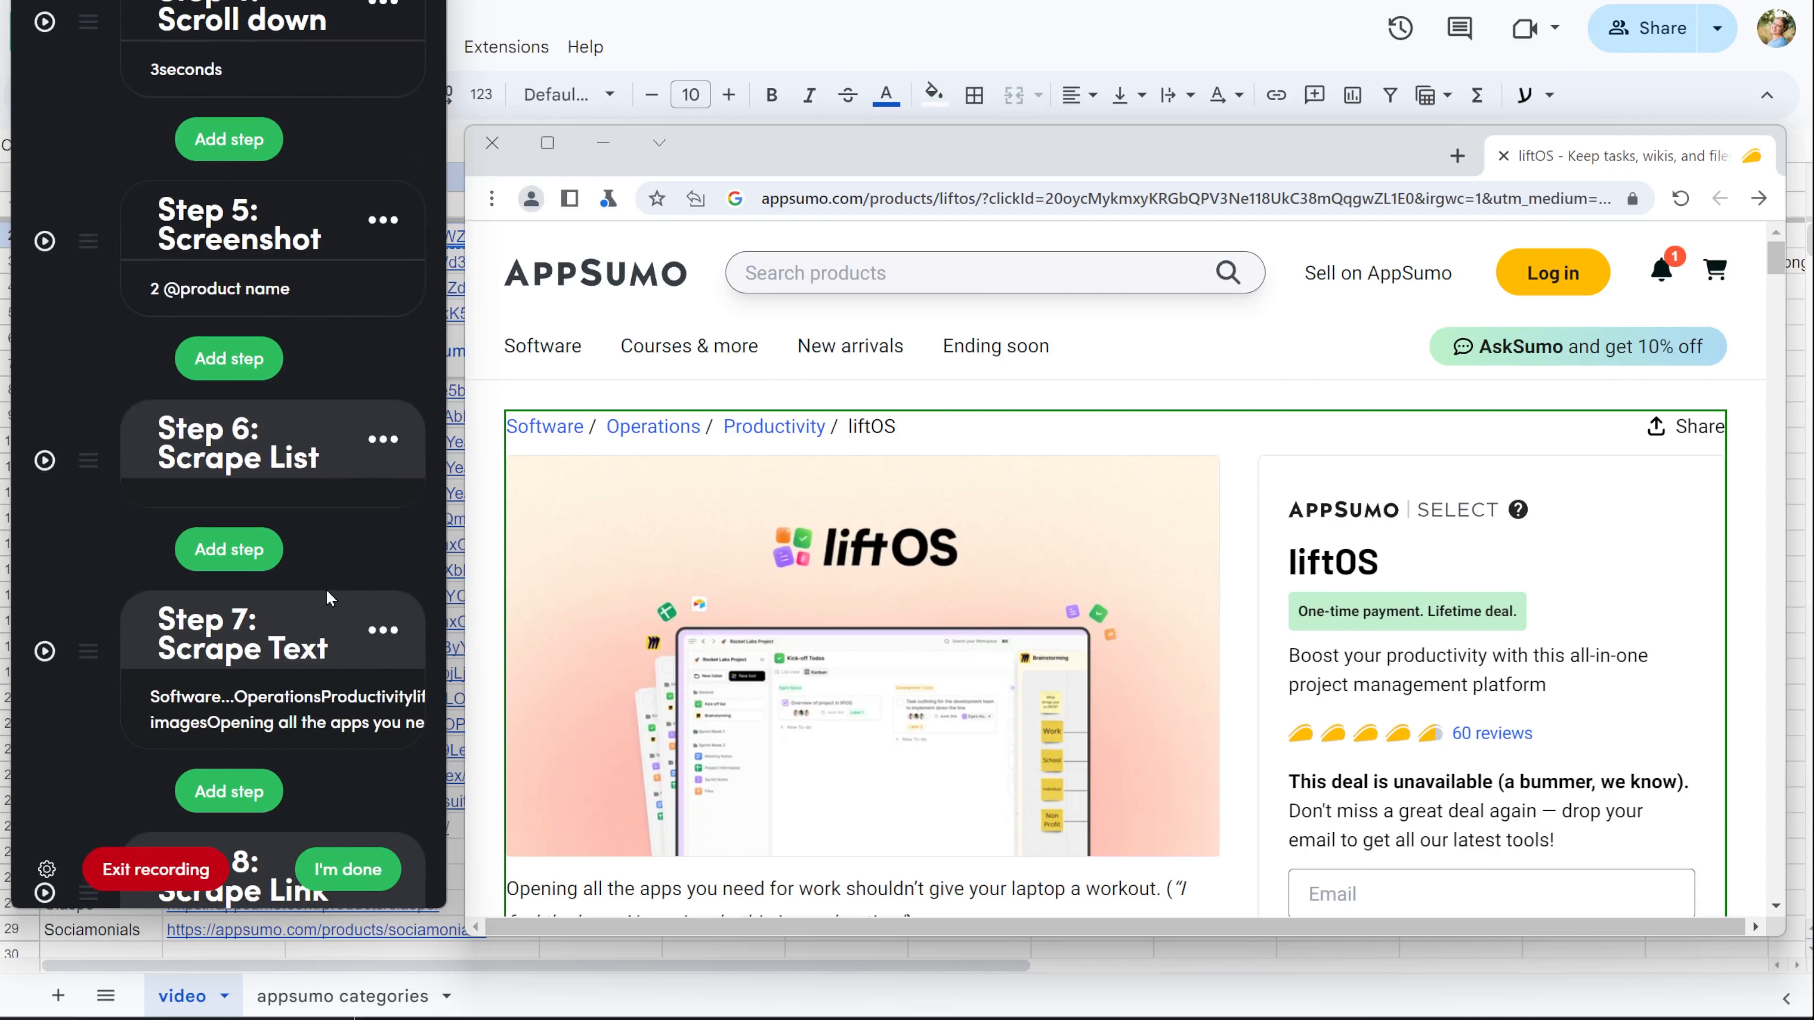
# Insert another scrape step after Step 6 that captures the liftOS product summary box with its title and deal details.
pyautogui.click(229, 549)
pyautogui.click(236, 247)
pyautogui.scroll(-3, 1486, 579)
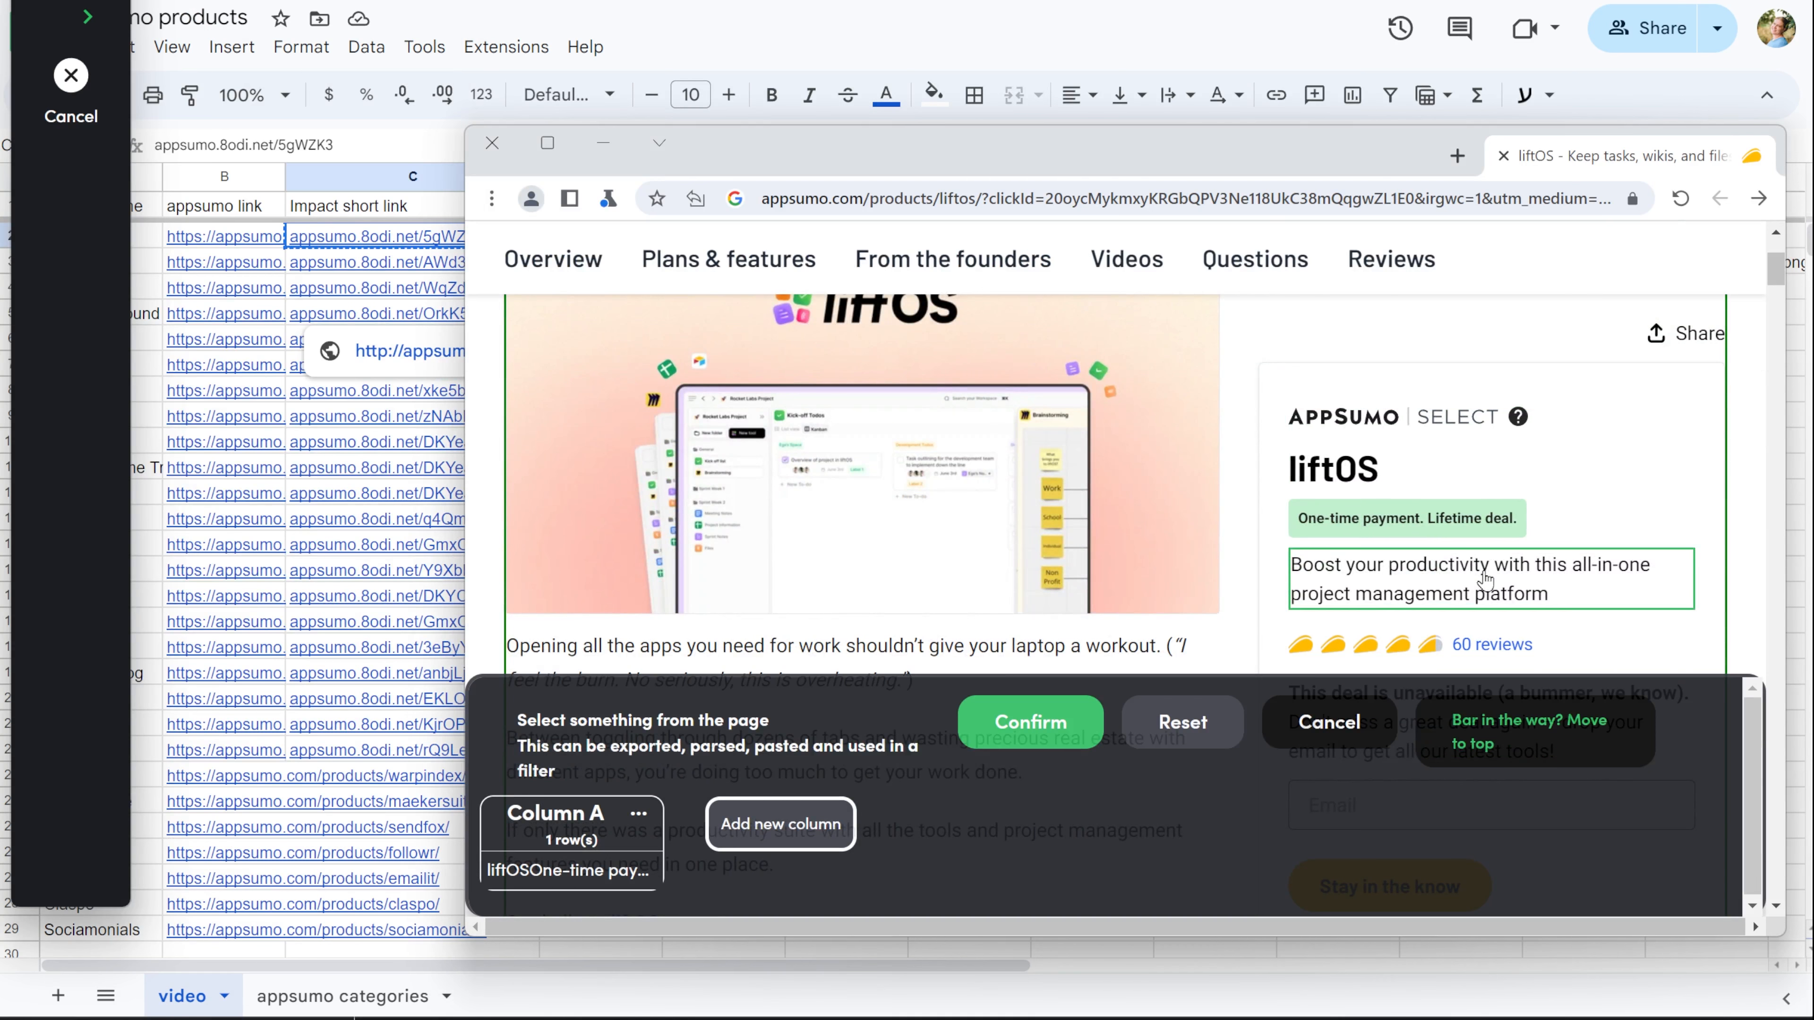
pyautogui.click(1004, 723)
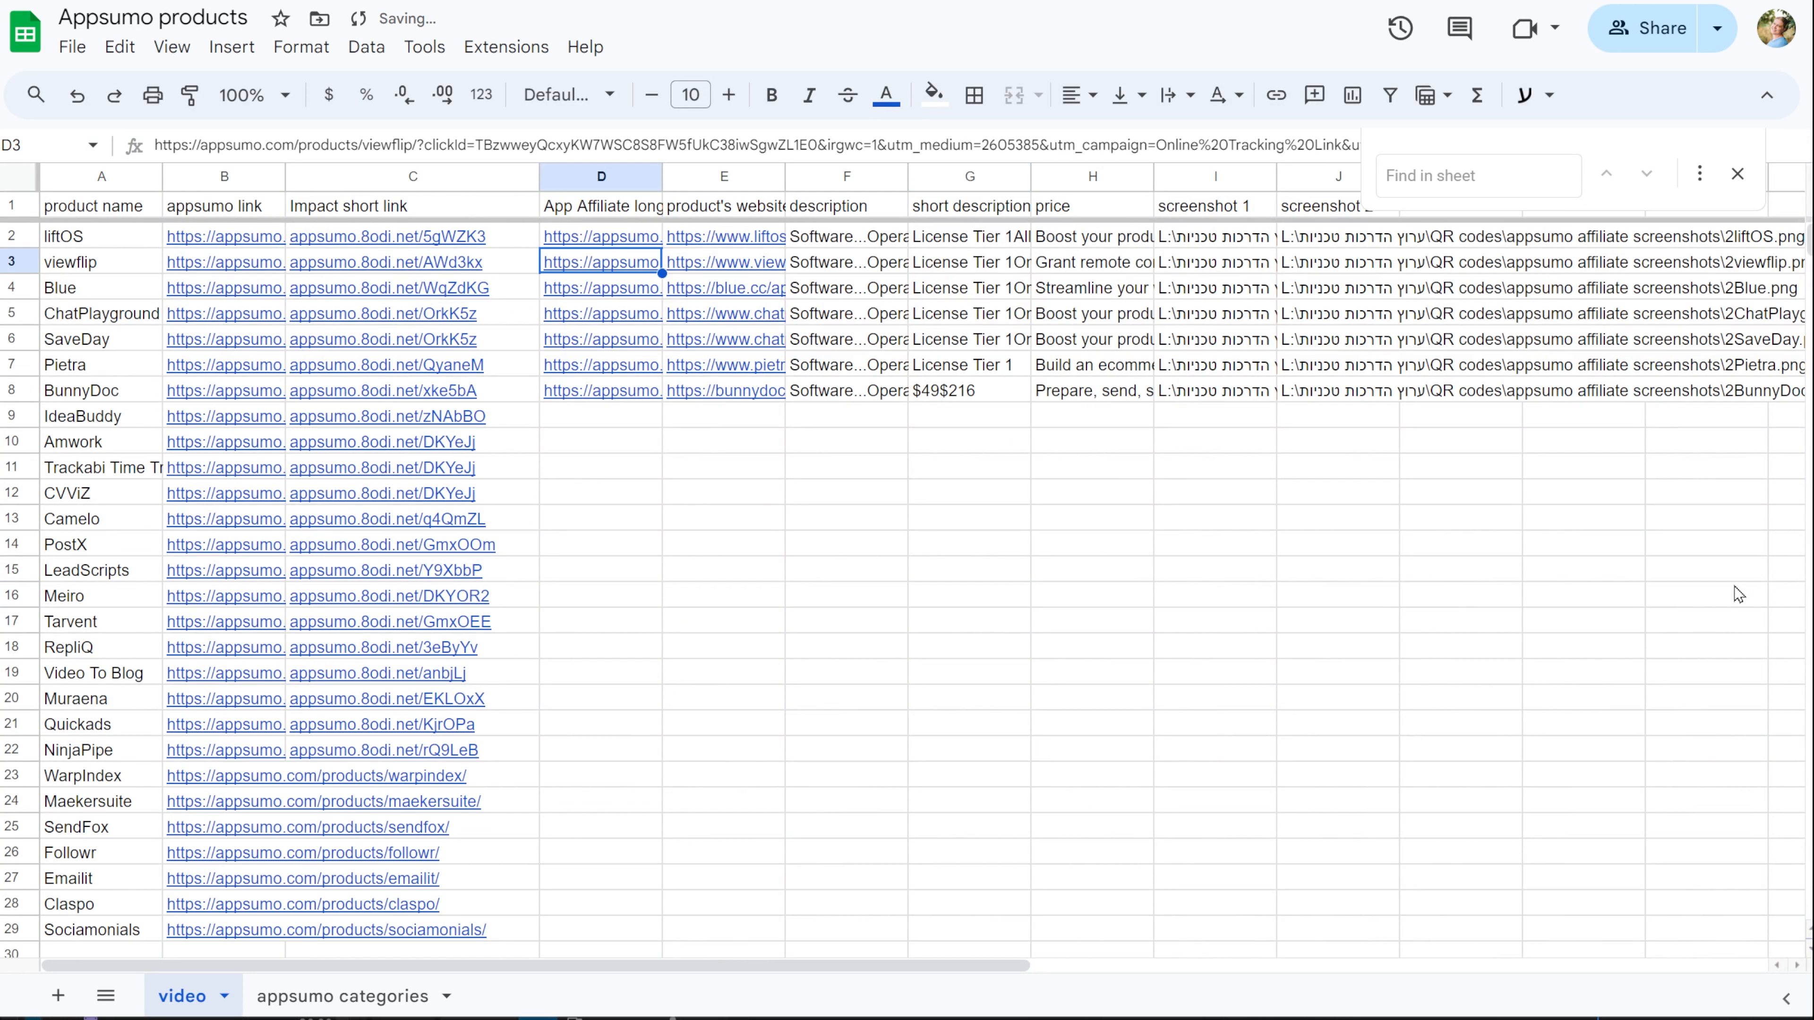
# In the automation's list trigger, set the next row to run to 2 and save the trigger.
pyautogui.click(1737, 594)
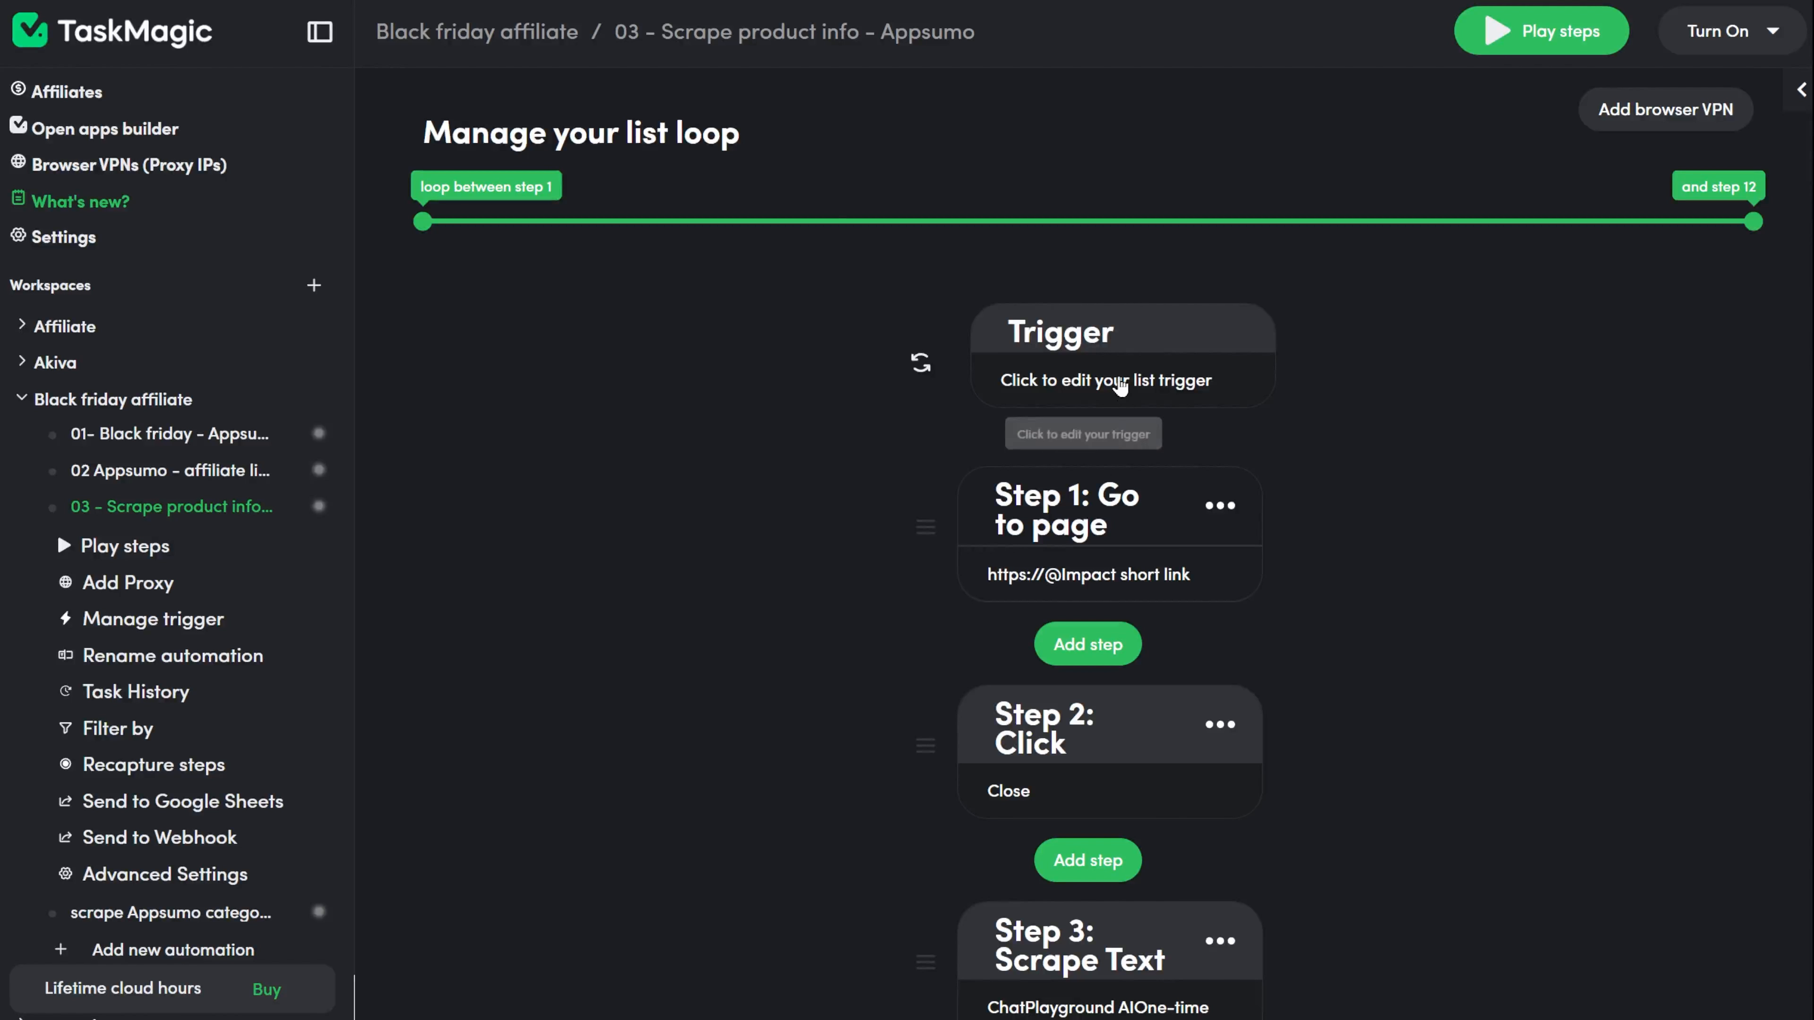
pyautogui.click(1114, 383)
pyautogui.scroll(-1, 1278, 694)
pyautogui.doubleClick(954, 768)
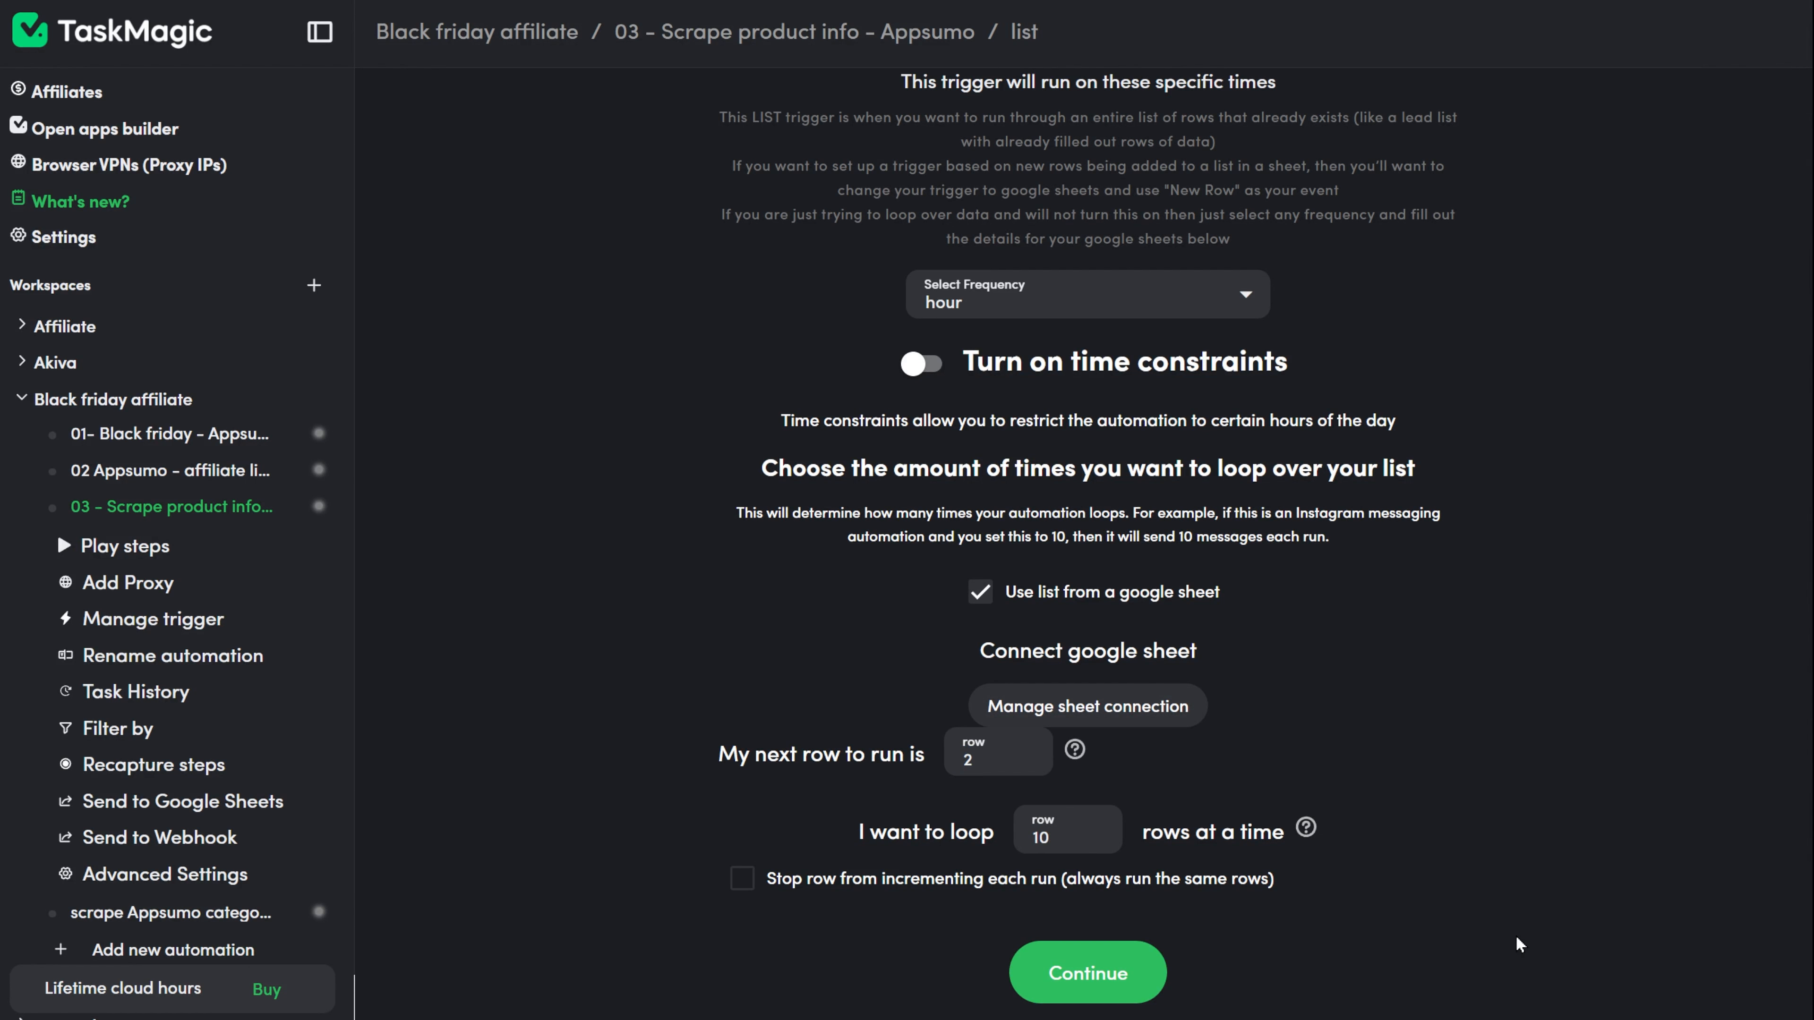
pyautogui.click(1120, 981)
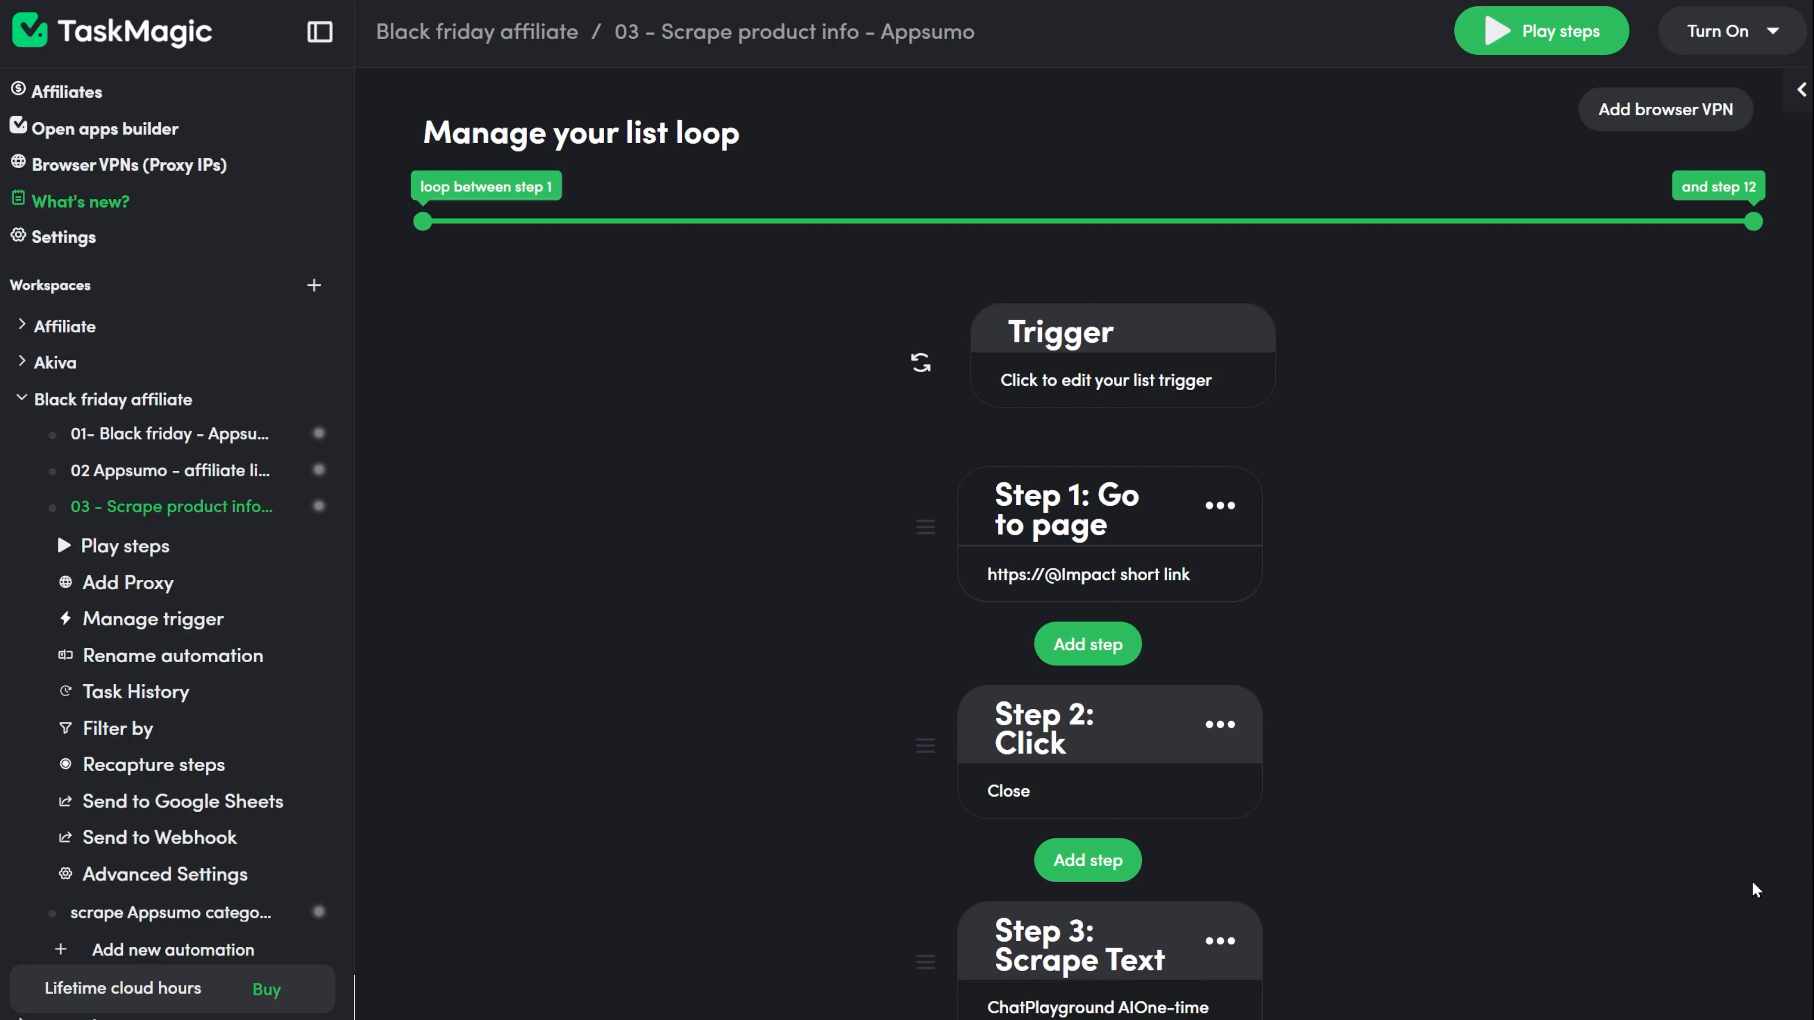